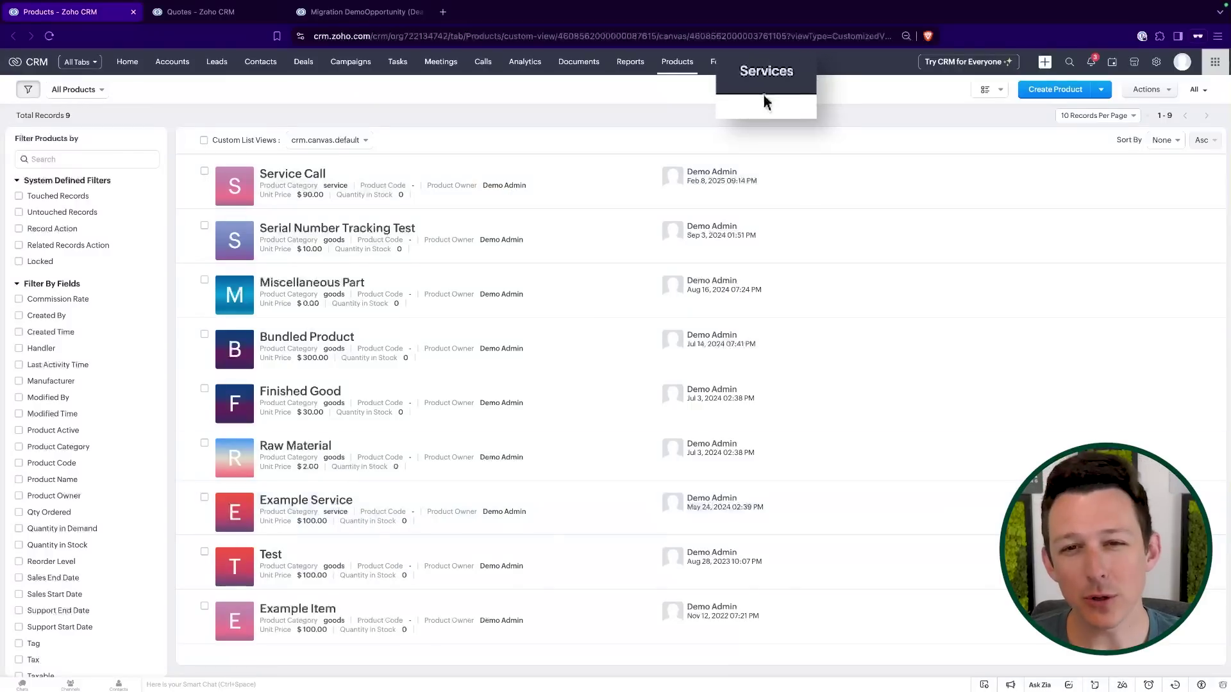
- Browse Services and Products, then open Example Service and check its service Product Category
left_click(763, 62)
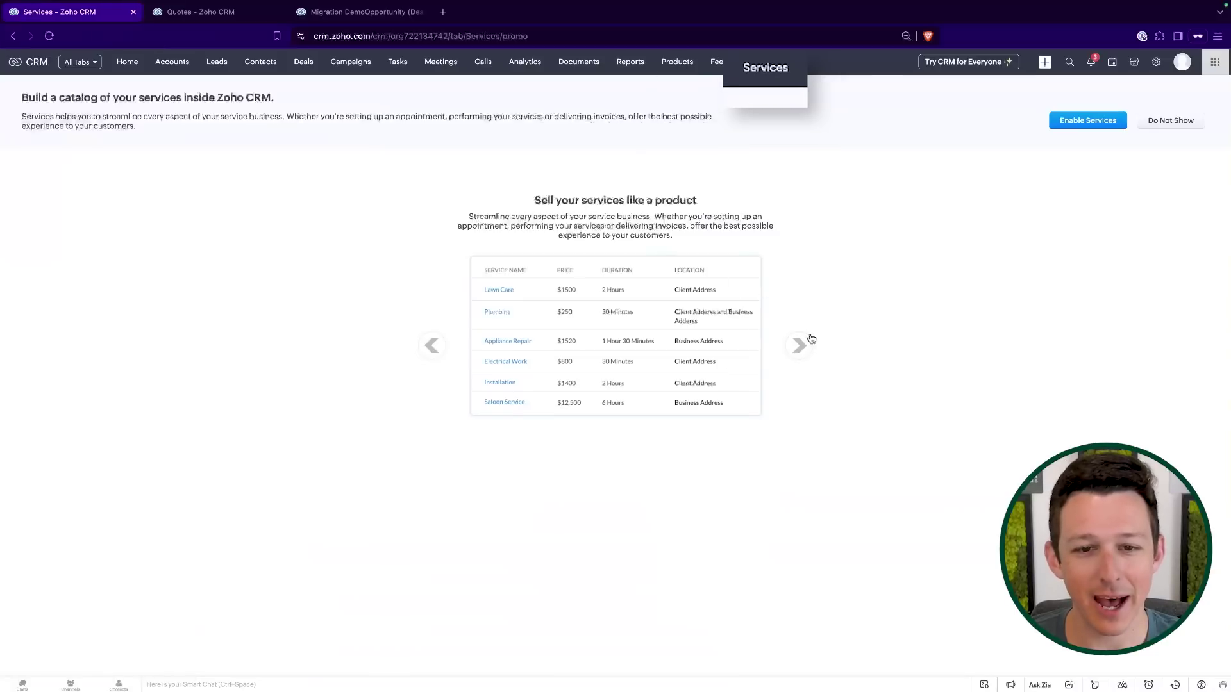
left_click(676, 61)
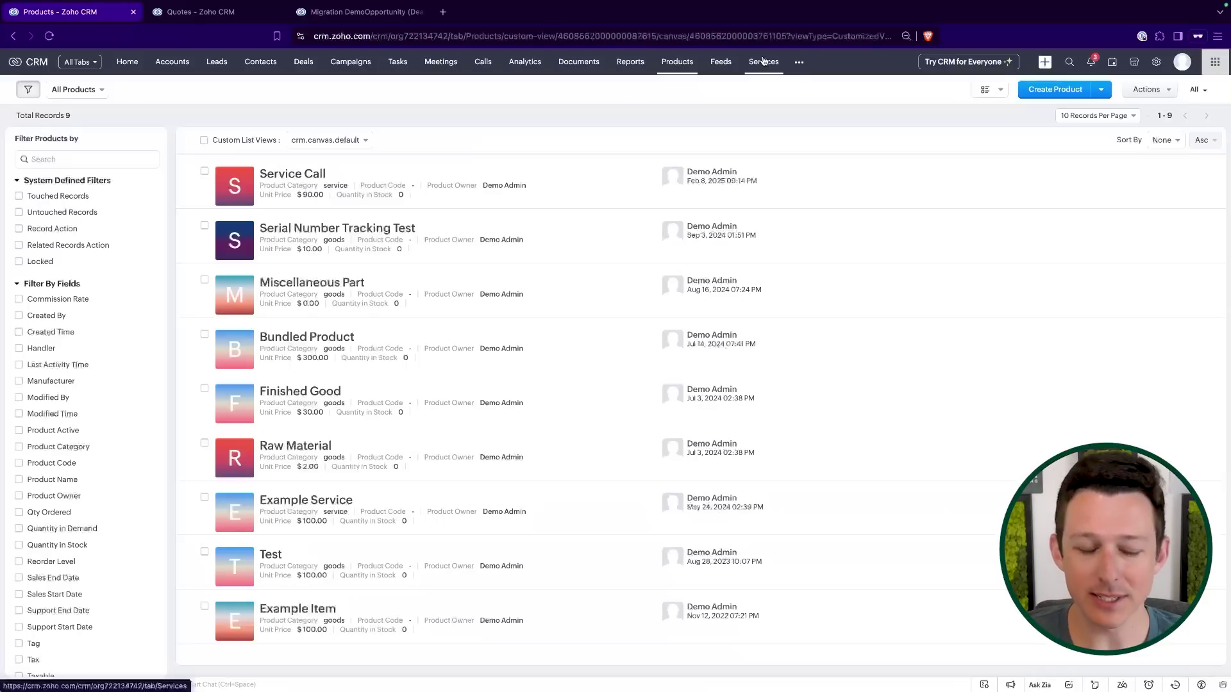
left_click(325, 500)
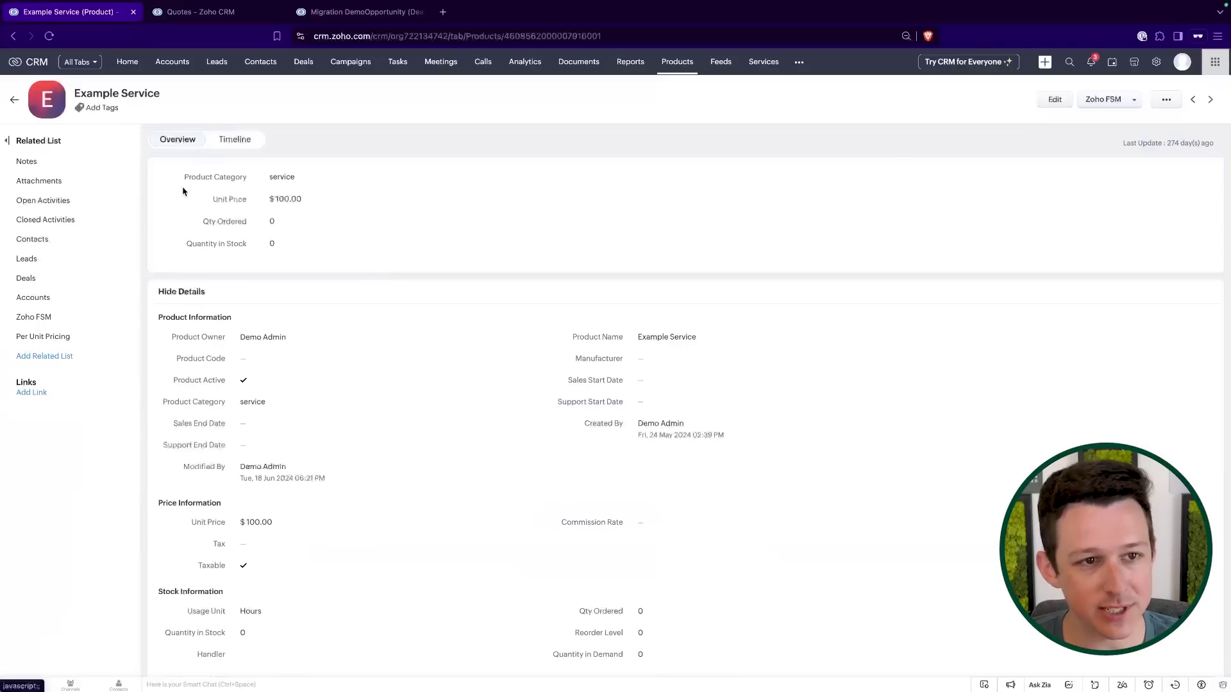
left_click_drag(264, 178, 352, 186)
left_click_drag(186, 191, 299, 182)
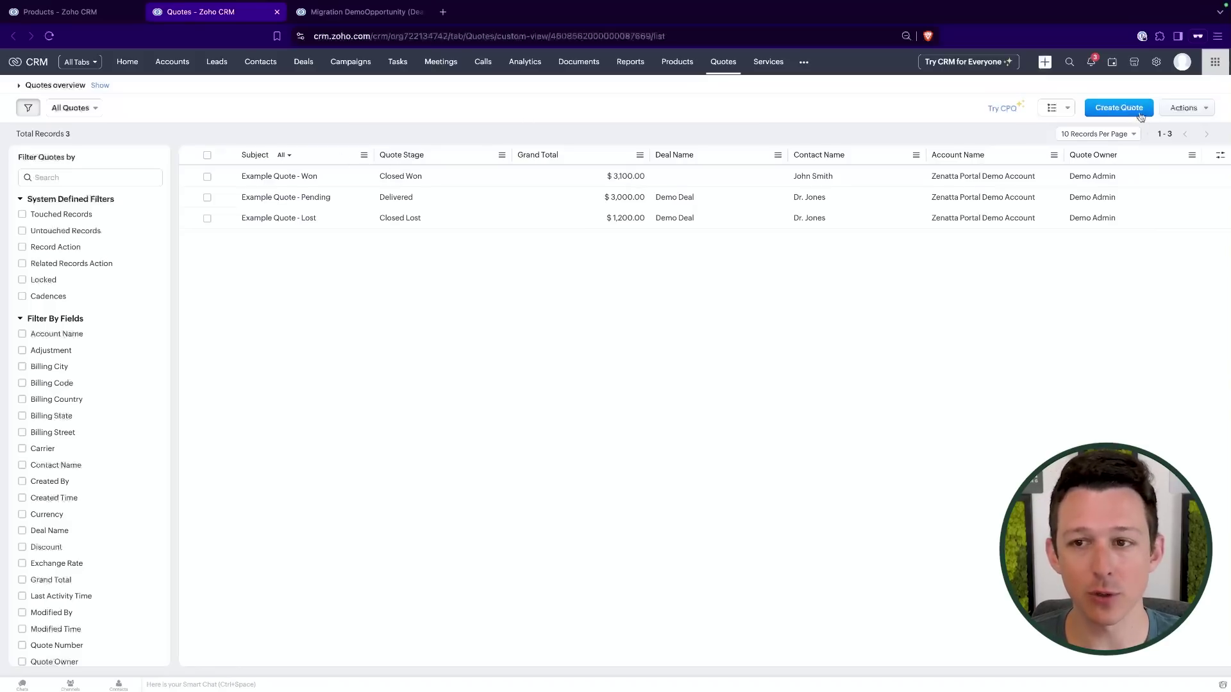
- Start a new quote with the subject 'Quote Name'
left_click(1118, 108)
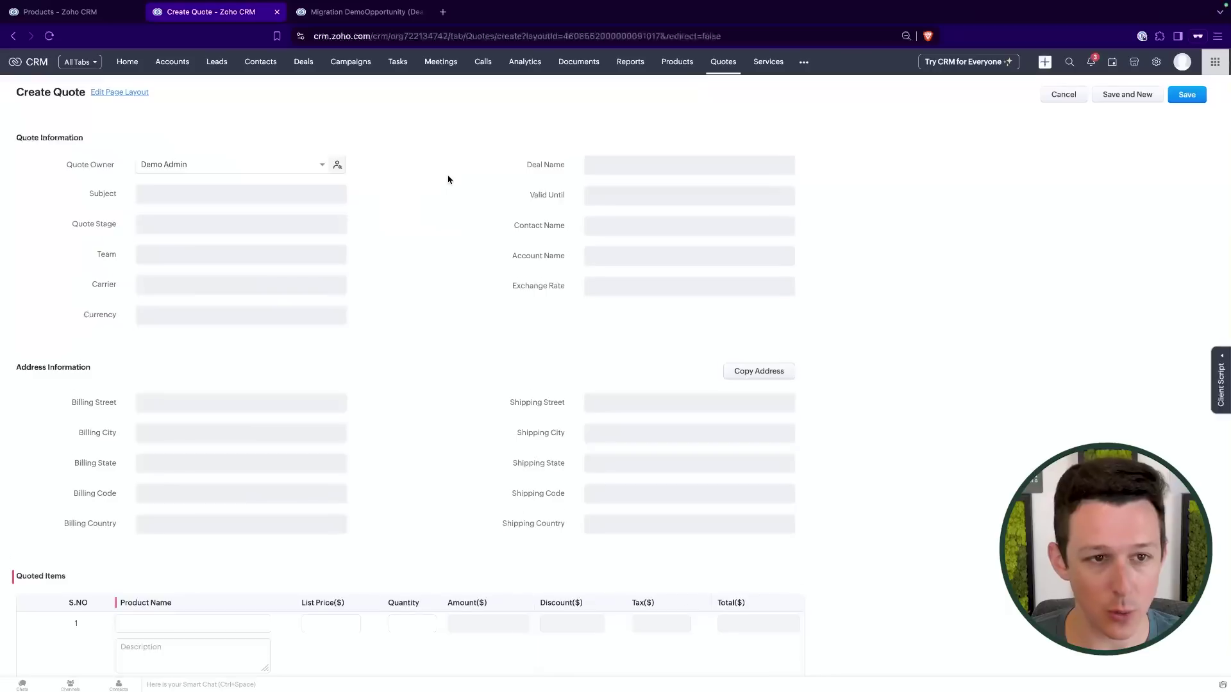
left_click(279, 192)
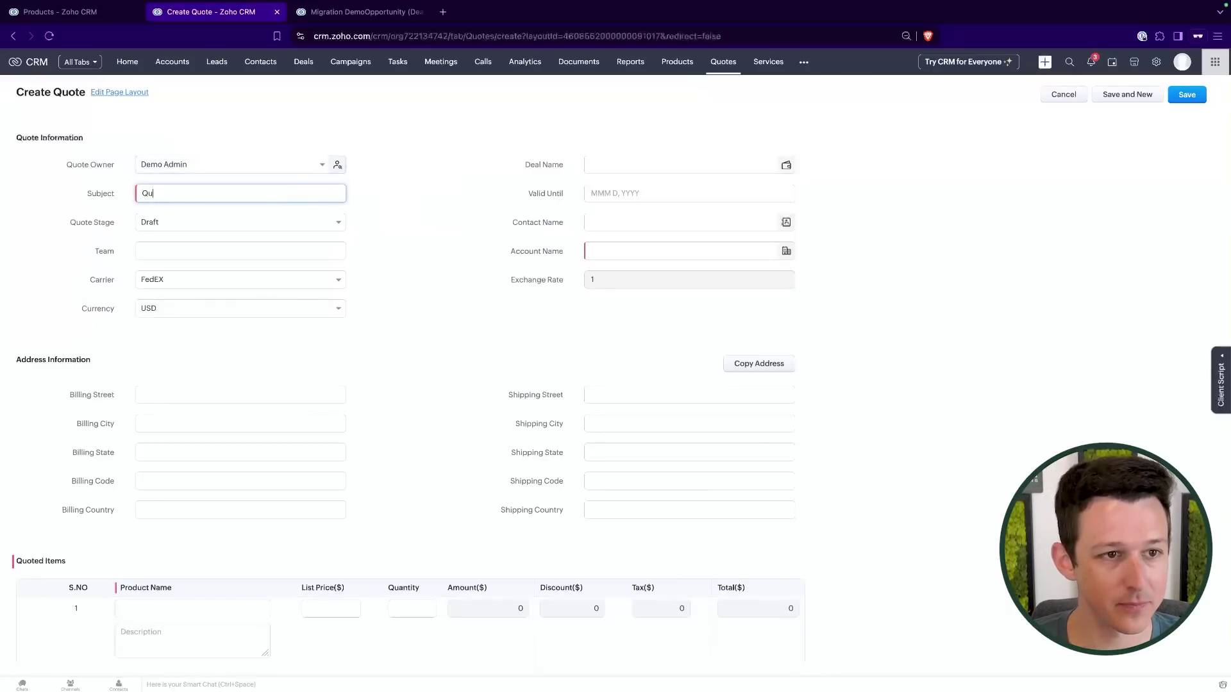
type("Quote Name")
- Link the quote to the Migration DemoOpportunity deal and its contact
left_click(433, 154)
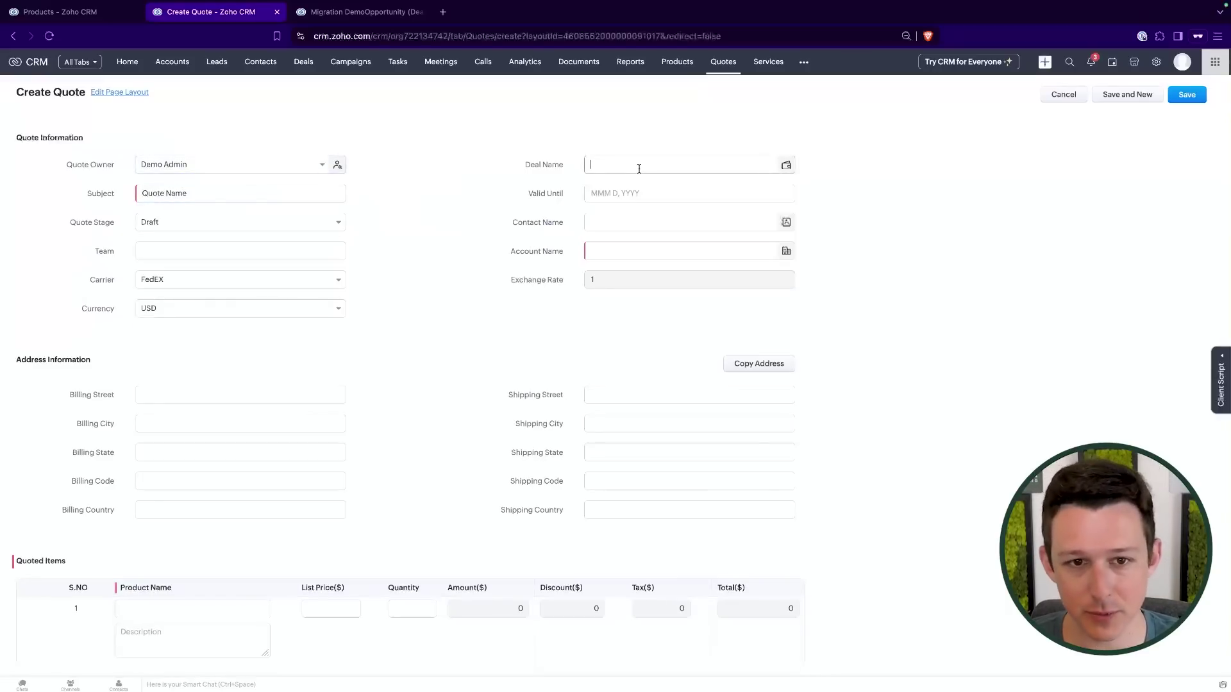
left_click(639, 189)
left_click(635, 222)
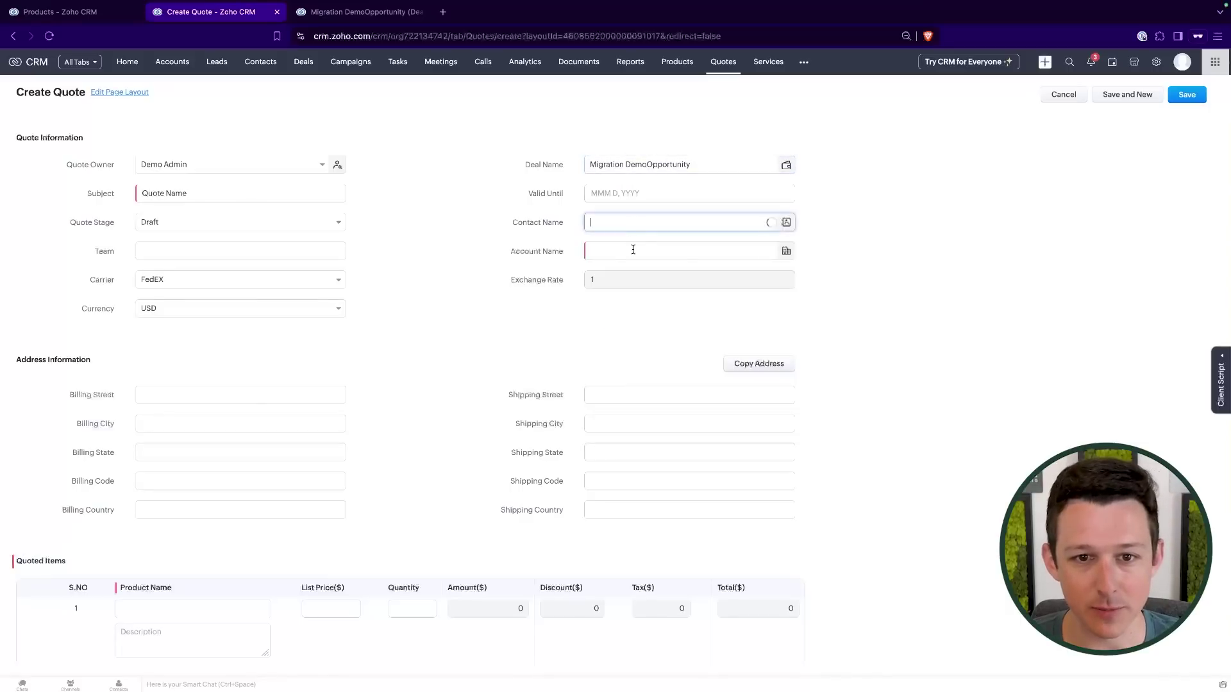
left_click(635, 245)
left_click(639, 251)
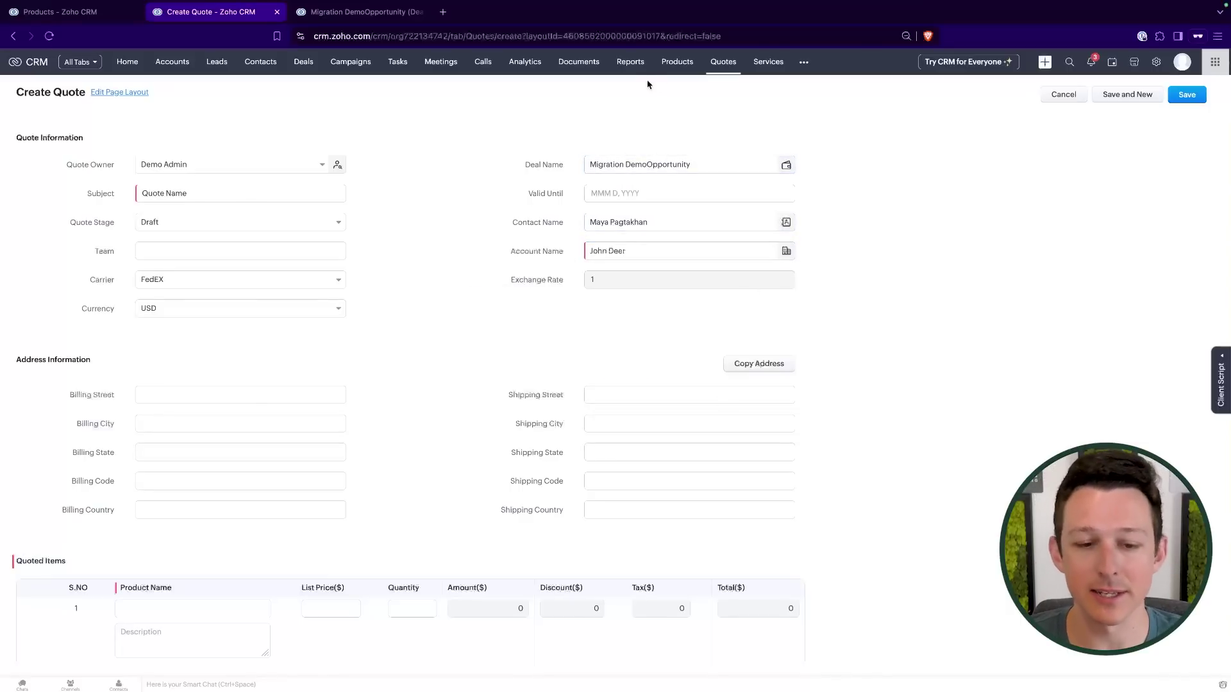
- Add Service Call at $90 as the first quoted item
scroll(229, 470, "down", 4)
left_click(165, 376)
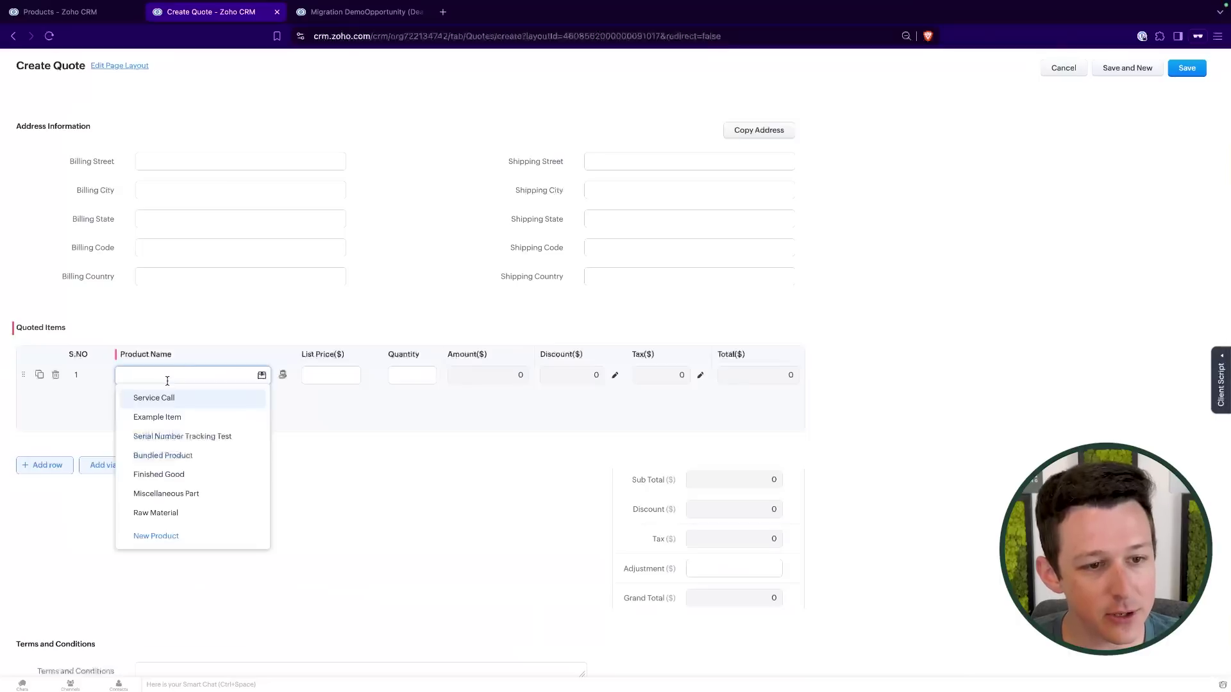
left_click(175, 400)
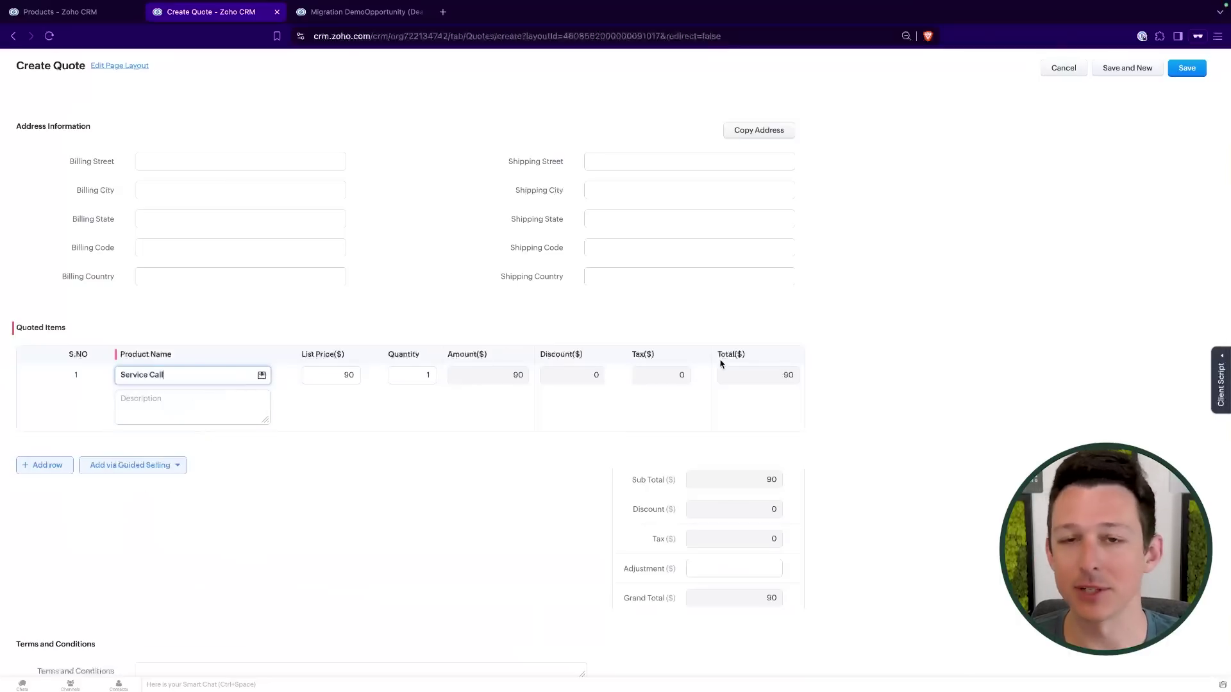
scroll(648, 253, "up", 5)
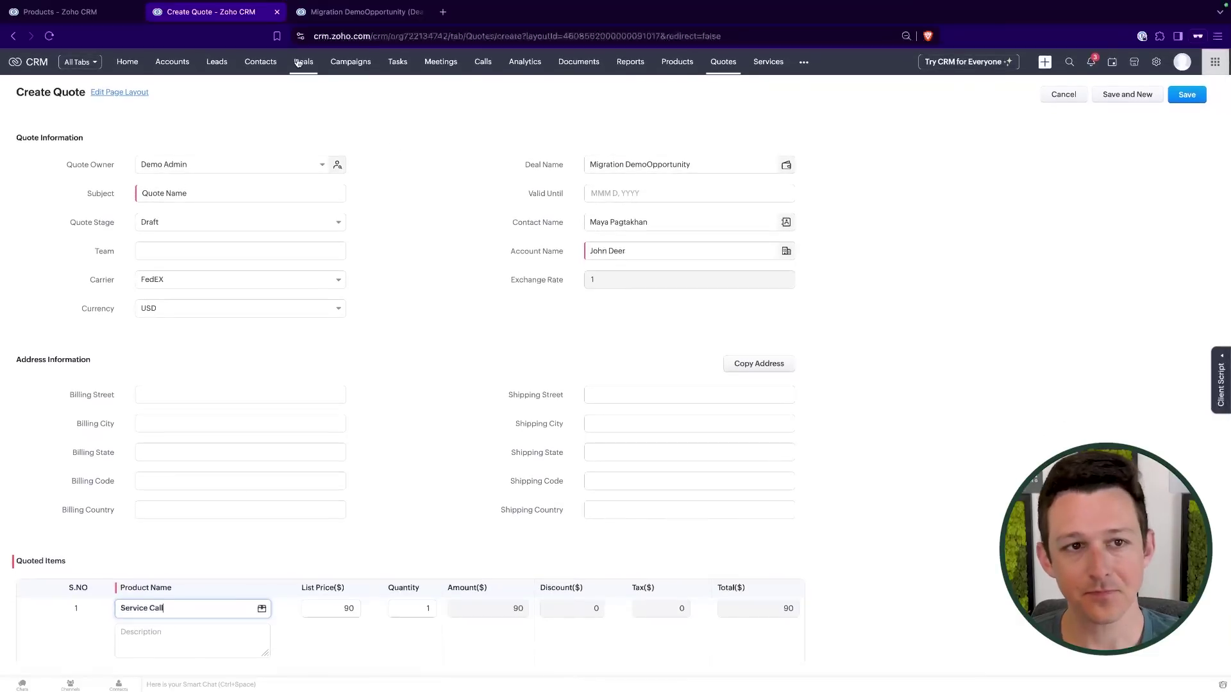
- Discard the unsaved quote draft and review the Migration DemoOpportunity deal
left_click(277, 11)
left_click(668, 242)
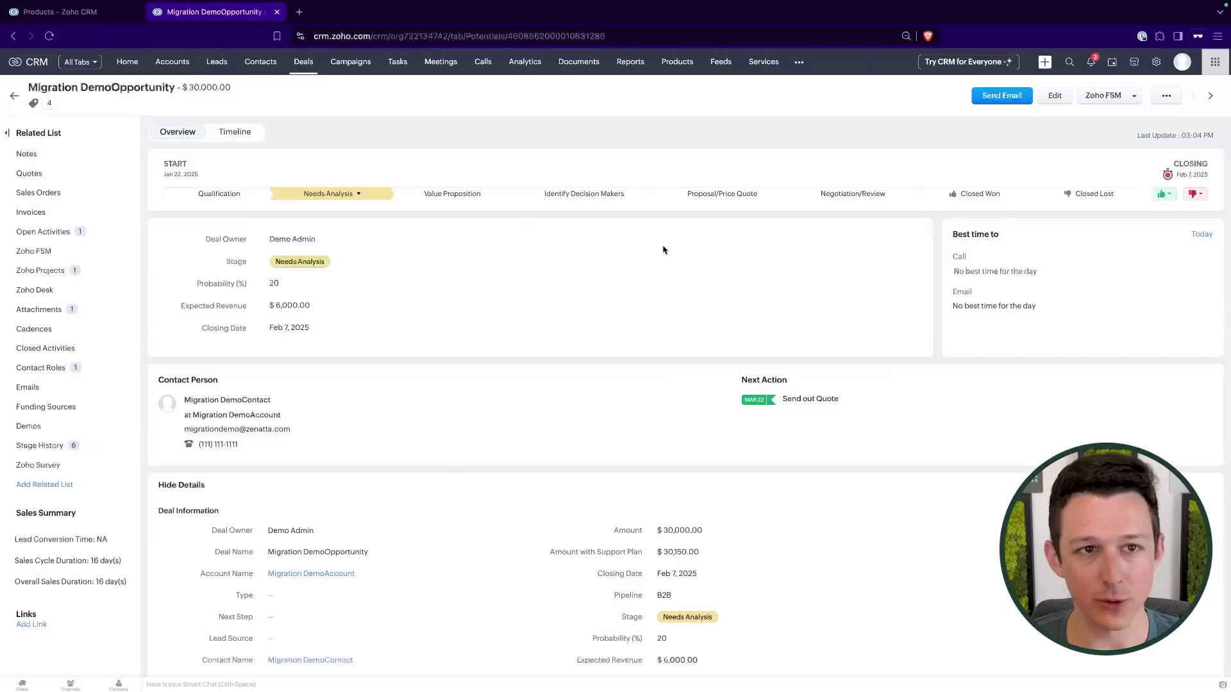
scroll(338, 453, "down", 3)
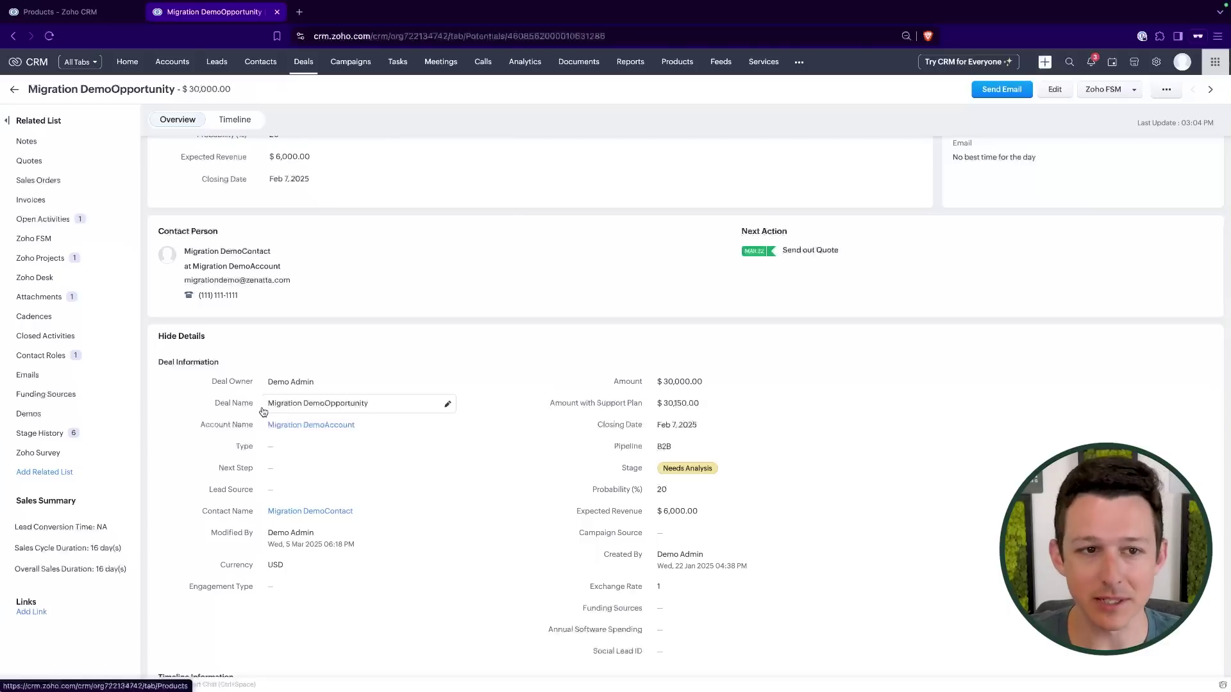
scroll(263, 411, "up", 3)
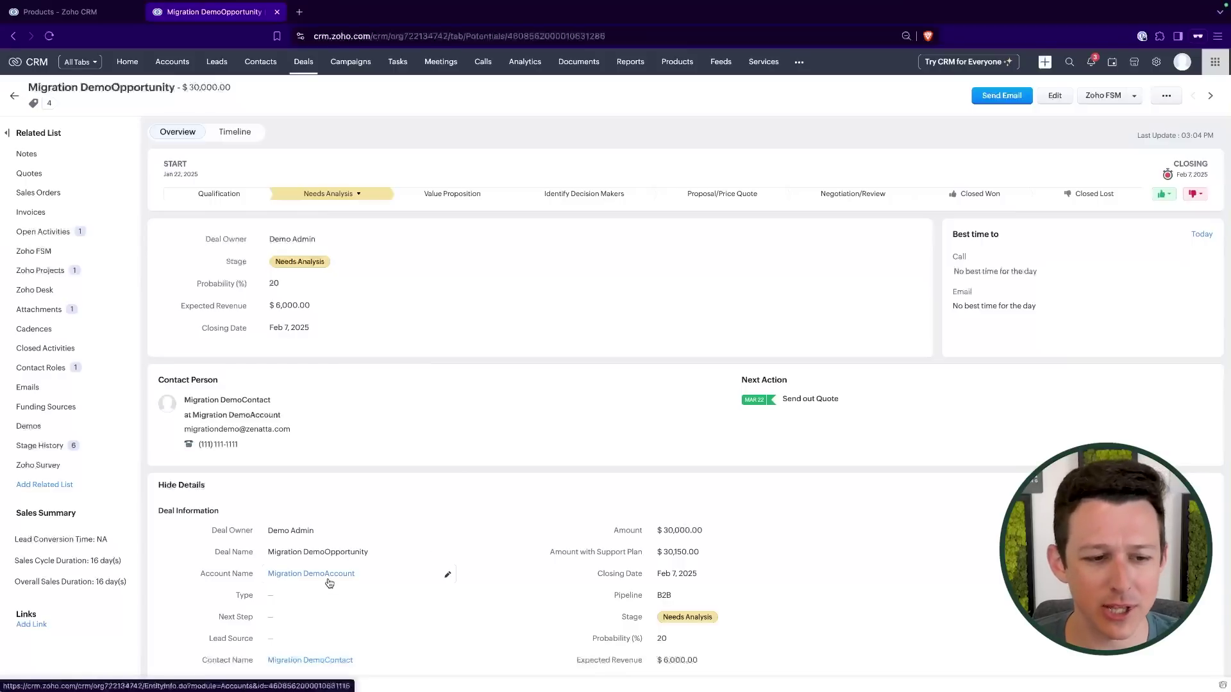
scroll(324, 609, "down", 1)
- Check the deal's linked contact, then move the deal to the Proposal/Price Quote stage
middle_click(319, 608)
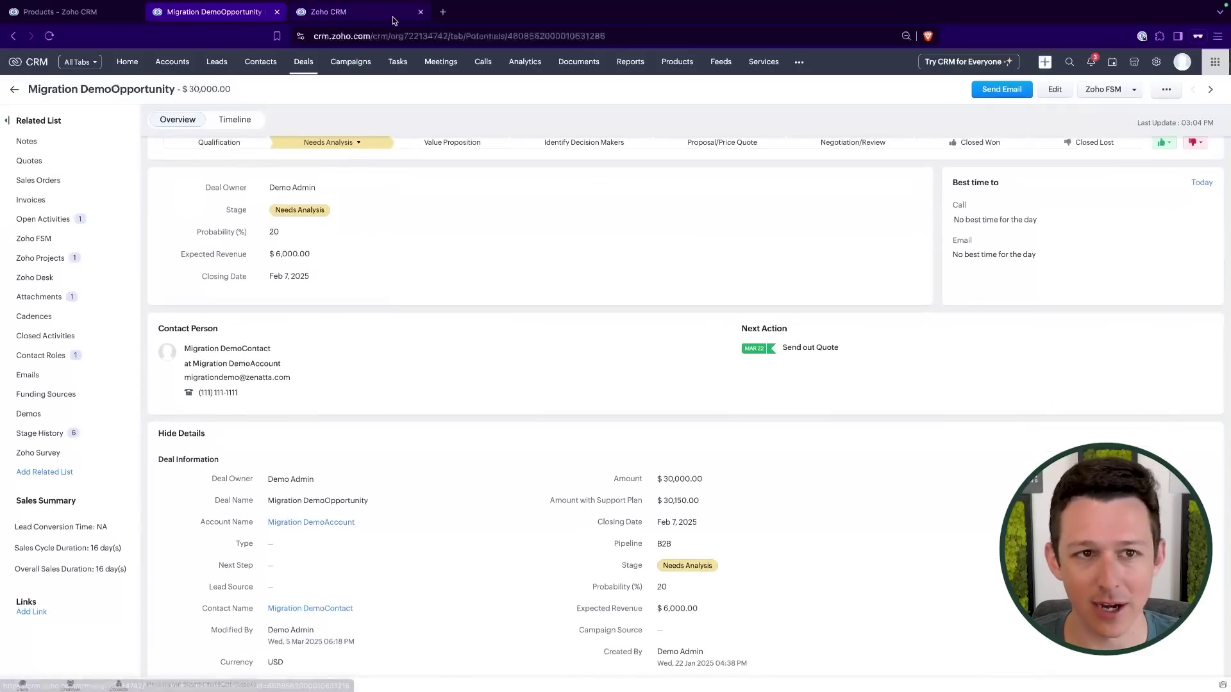
left_click(359, 11)
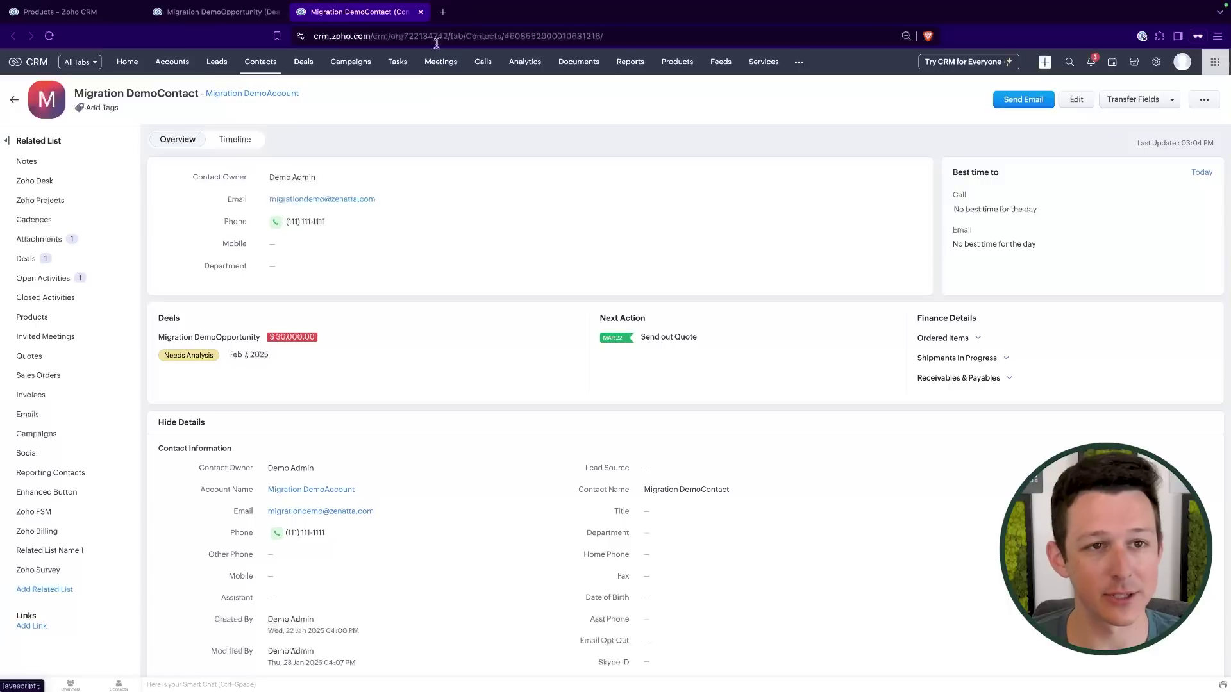
left_click(420, 12)
scroll(491, 302, "up", 2)
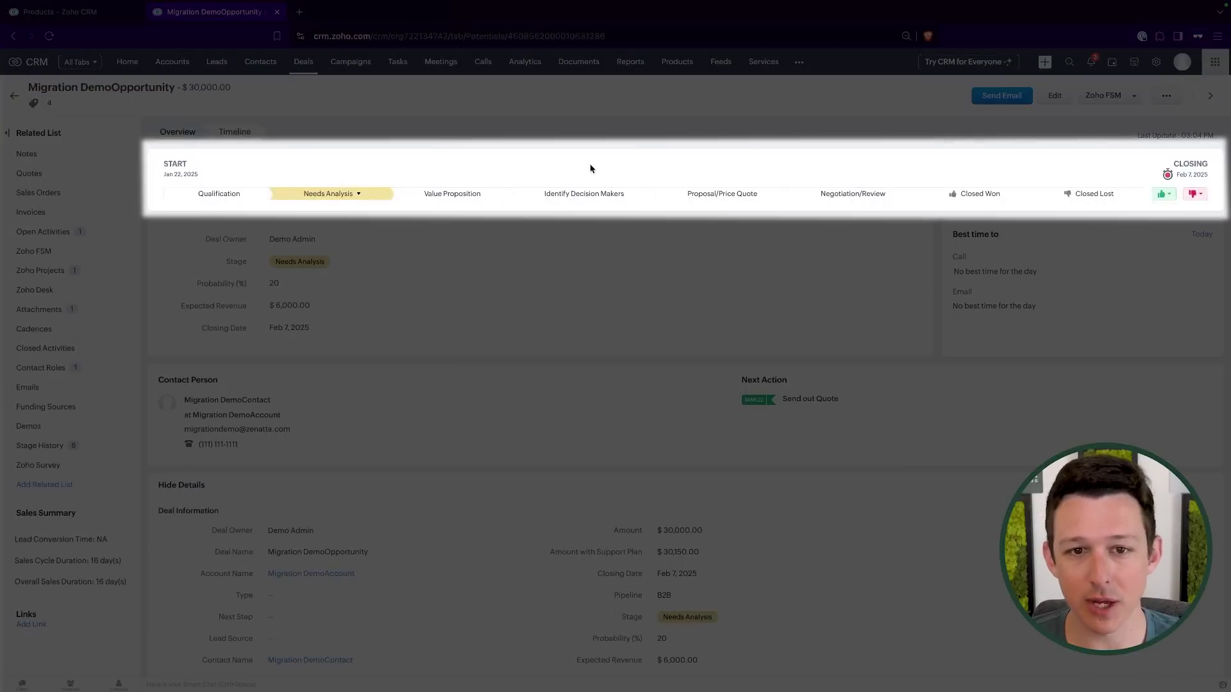
left_click(632, 196)
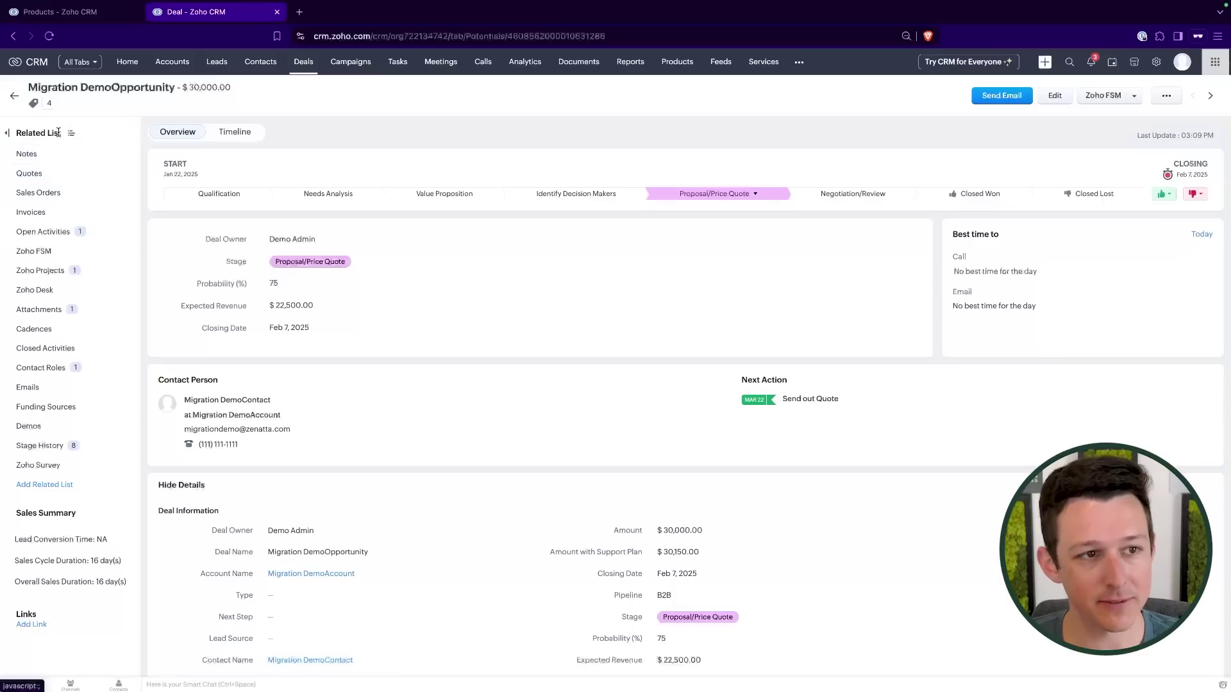
- From the deal's Quotes related list, start a new quote prefilled with deal, contact and account
left_click(32, 159)
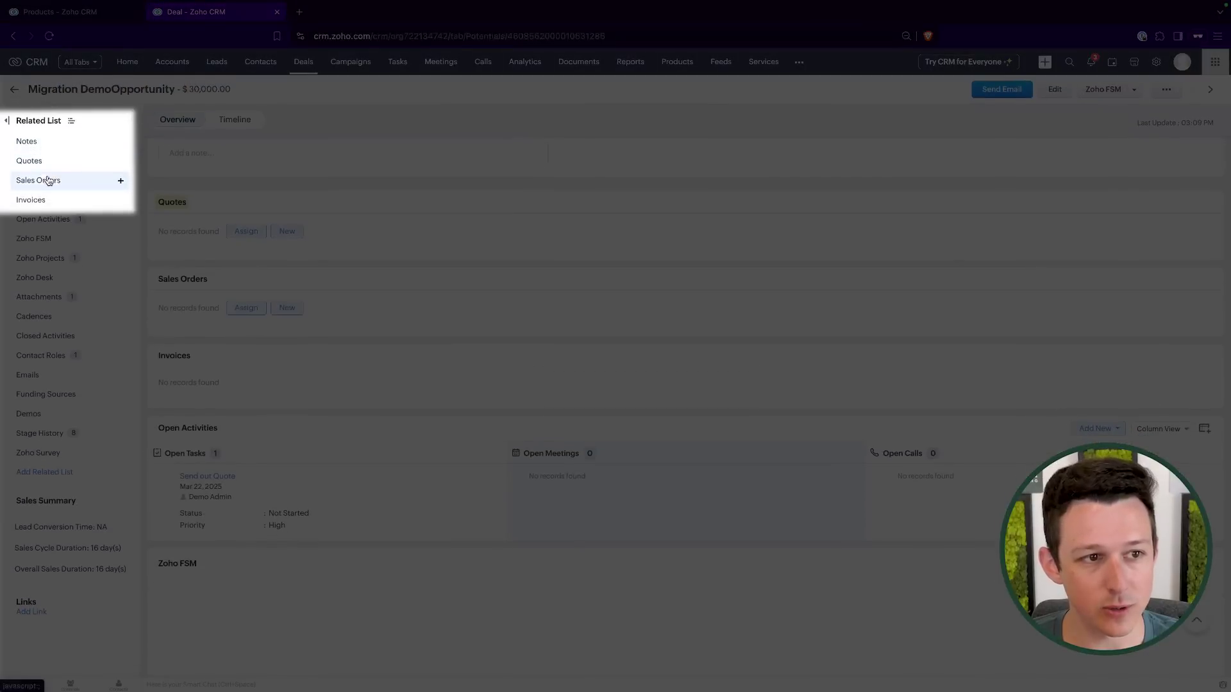
left_click(48, 180)
left_click(45, 201)
left_click(47, 168)
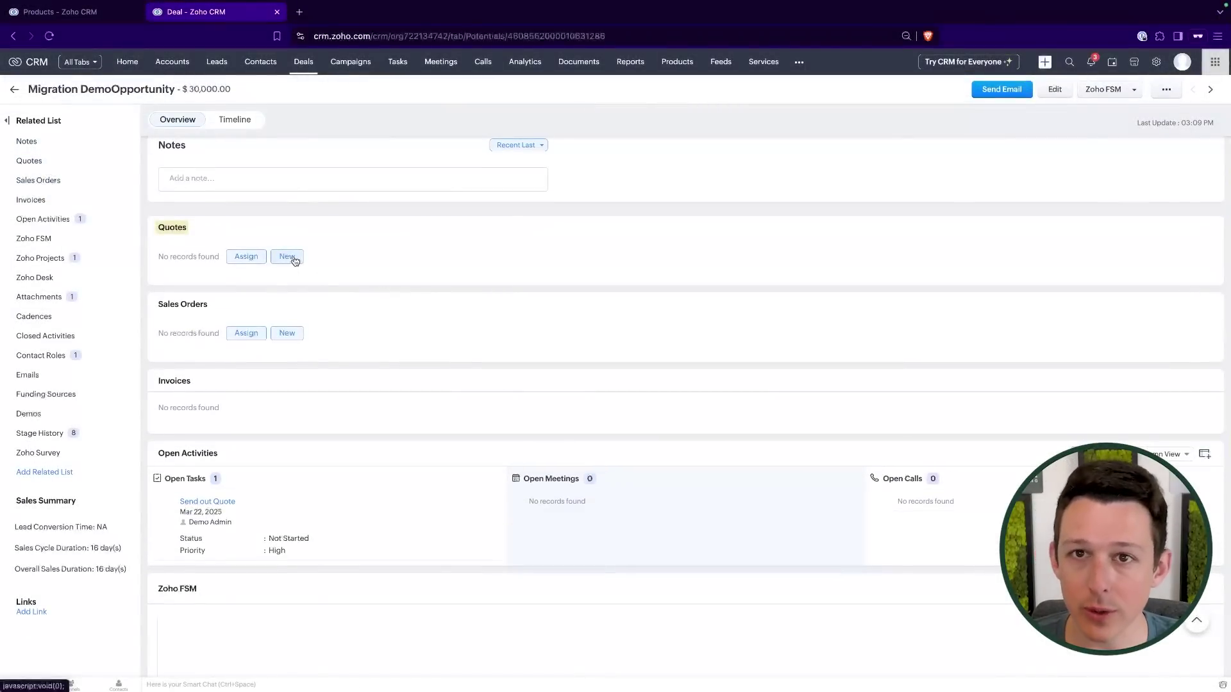
left_click(287, 257)
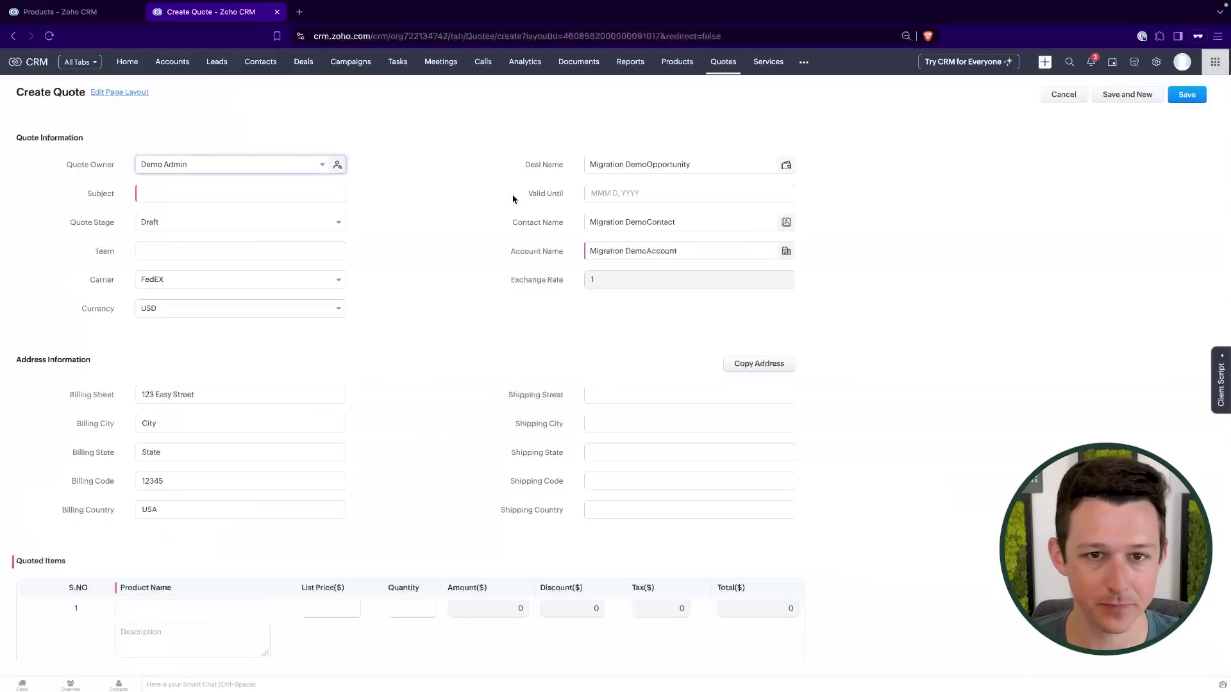
left_click_drag(510, 147, 798, 296)
left_click(645, 254)
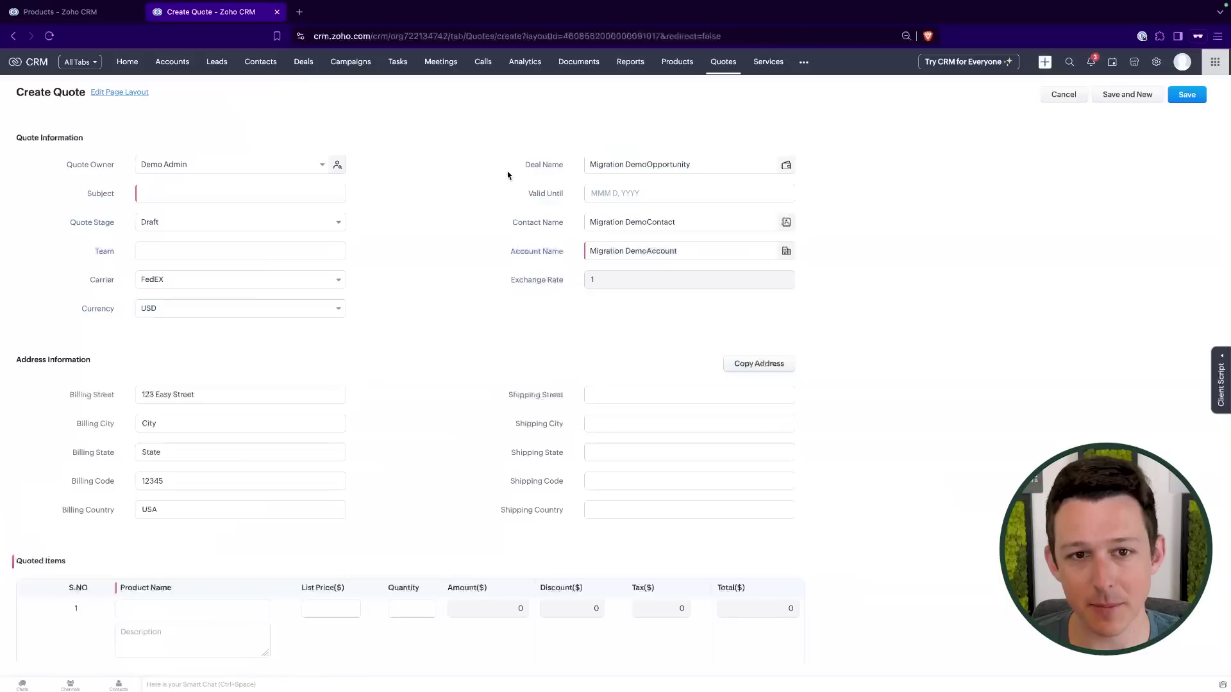
left_click_drag(512, 168, 581, 171)
left_click_drag(504, 228, 602, 222)
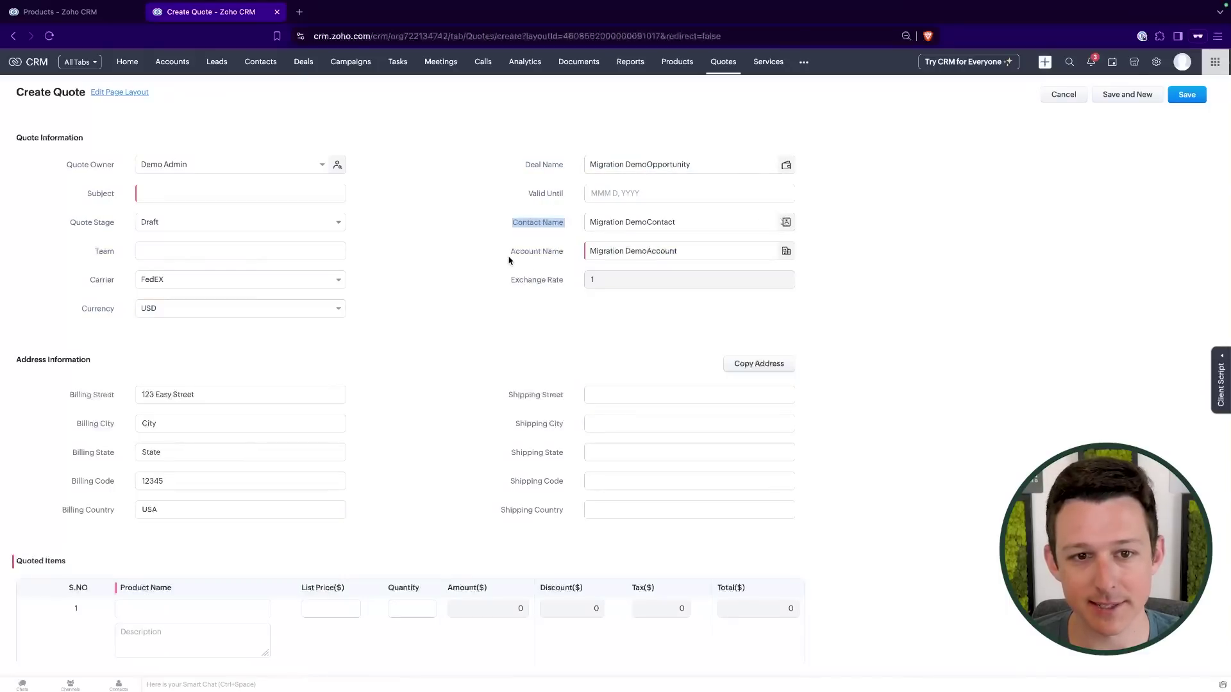
left_click_drag(510, 260, 573, 256)
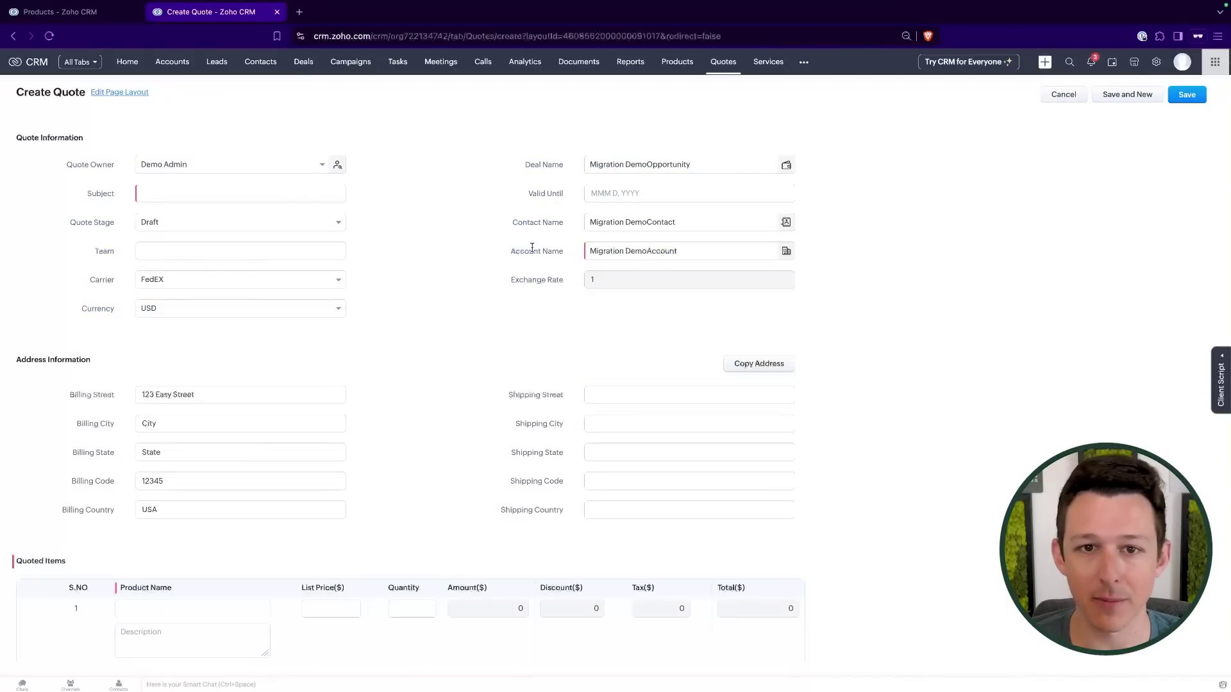
- Title the quote 'Migration Quote' and leave its Quote Stage at Draft
left_click(241, 197)
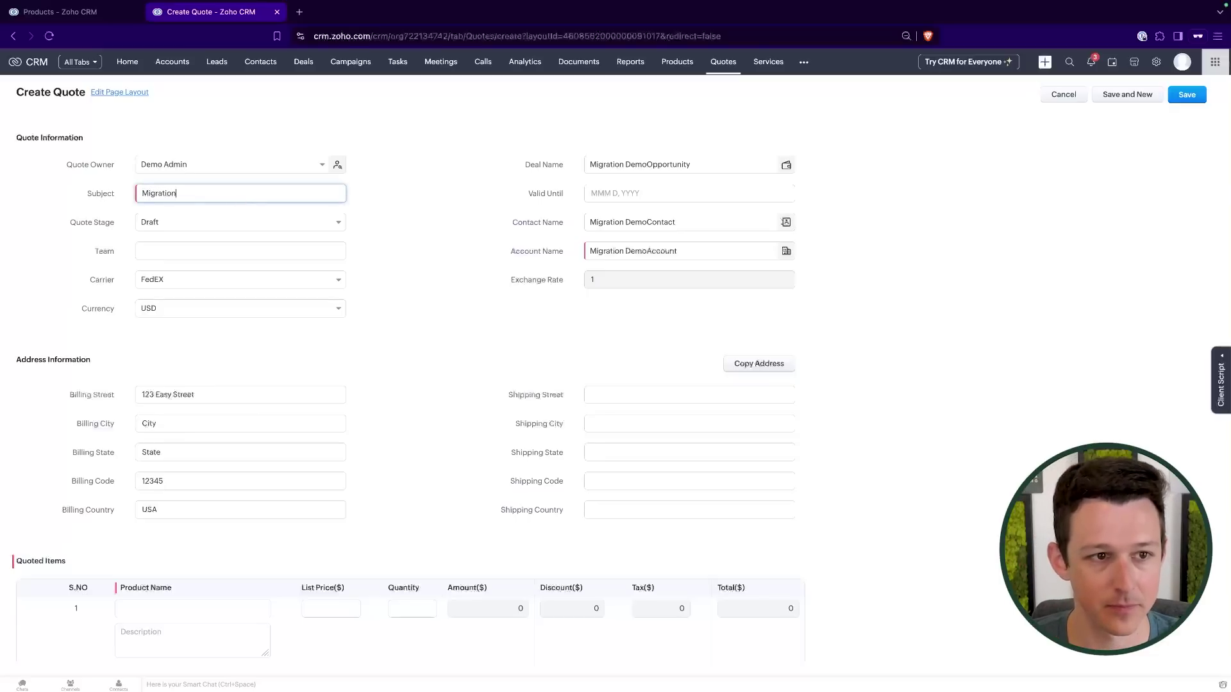
type("Migration Quote")
left_click(493, 252)
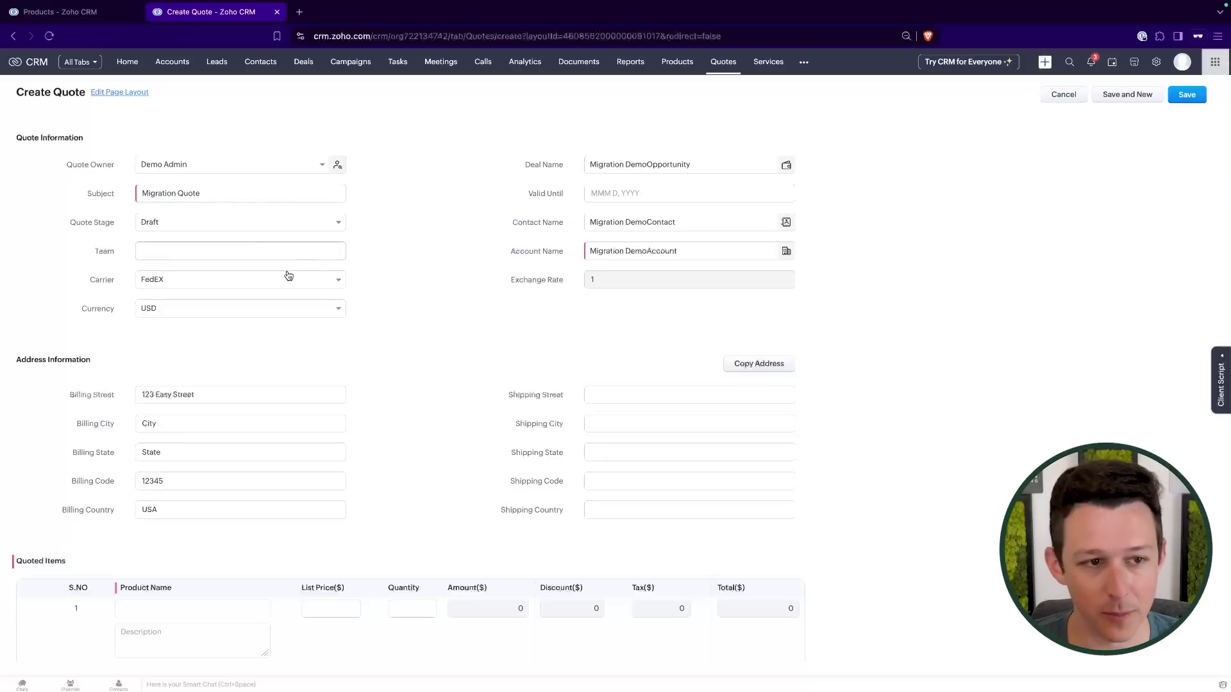
left_click(308, 226)
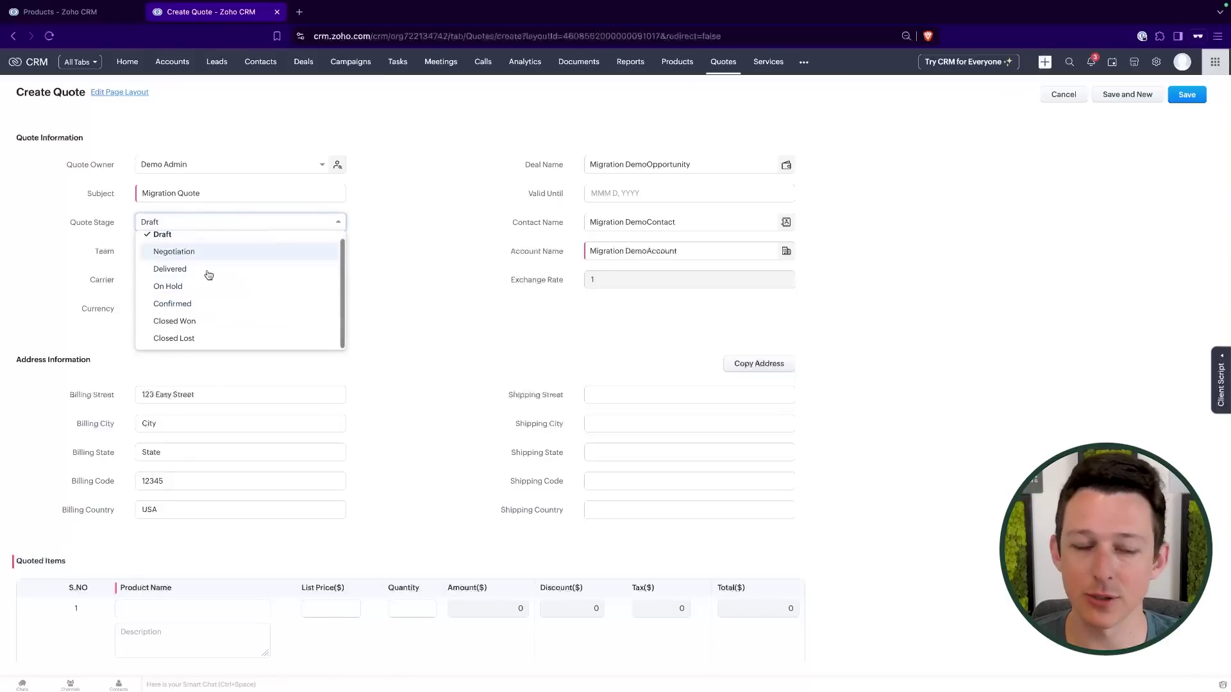
left_click(402, 222)
- Add Example Item and Example Service as the two quoted item rows
scroll(198, 280, "down", 3)
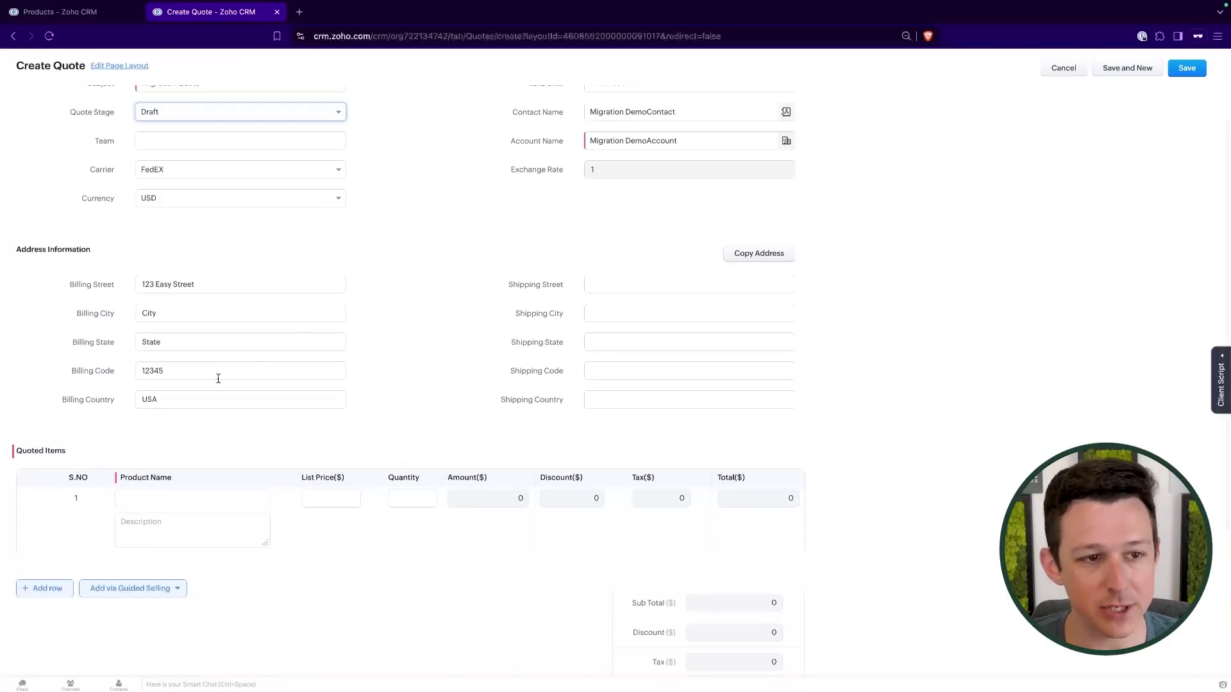
scroll(305, 360, "down", 3)
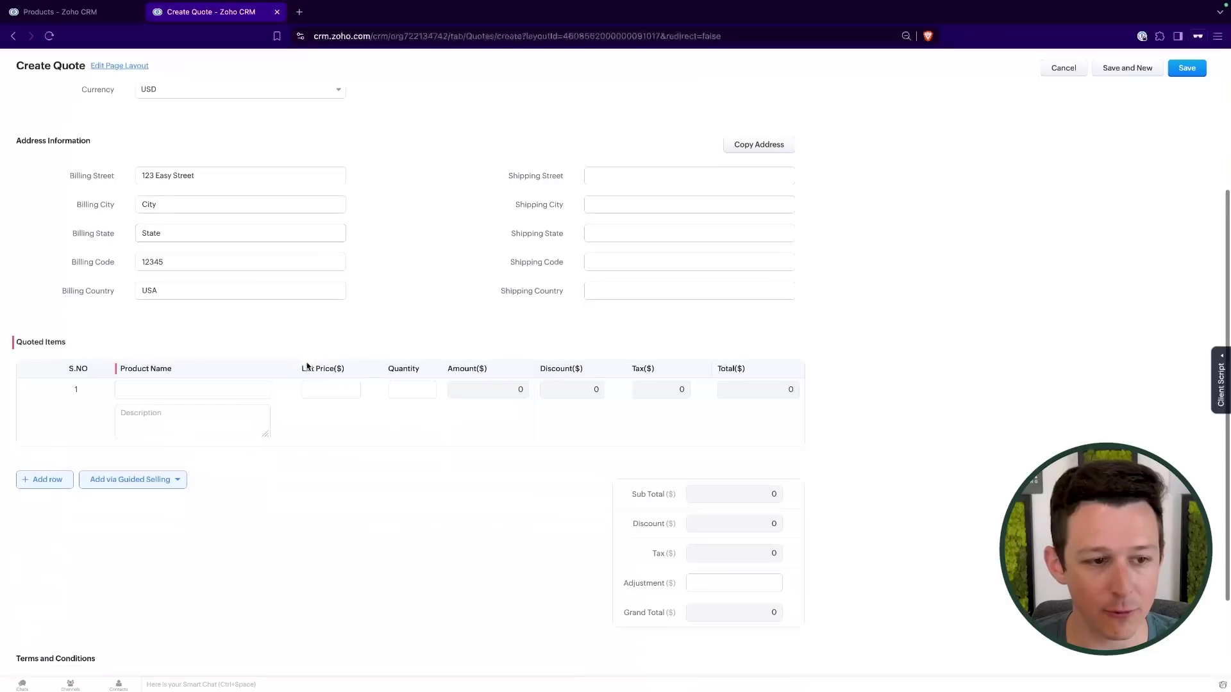
left_click(228, 390)
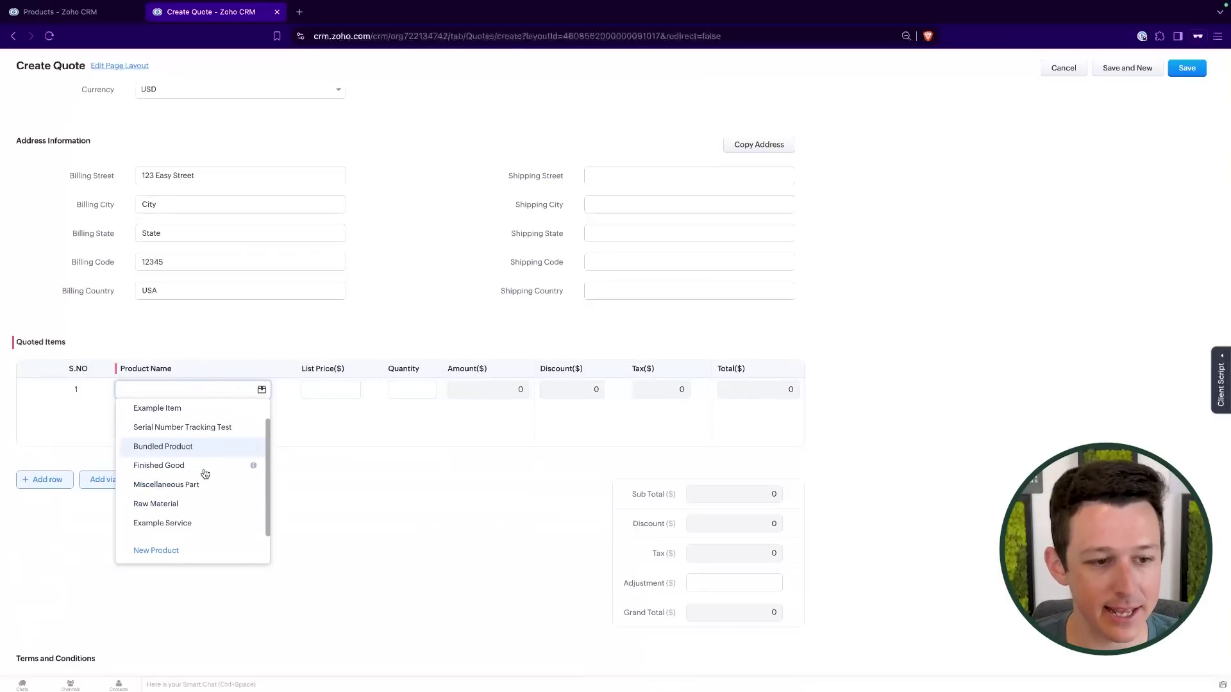
left_click(203, 410)
left_click(46, 480)
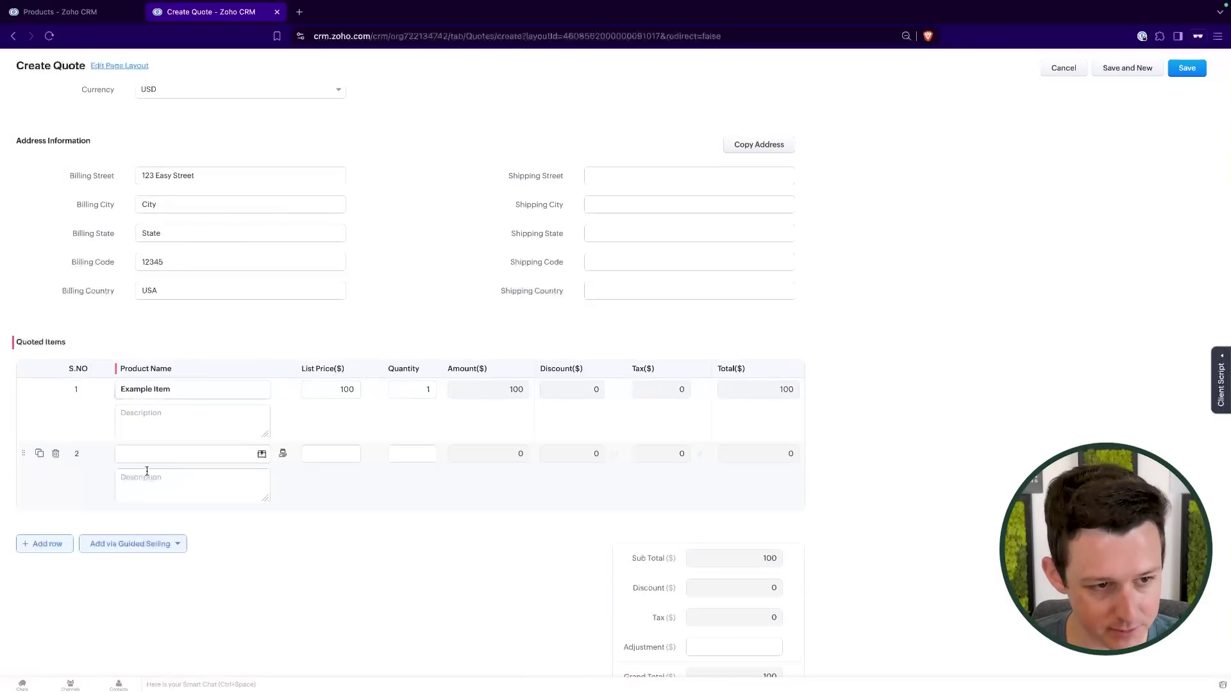
left_click(178, 457)
scroll(190, 572, "down", 1)
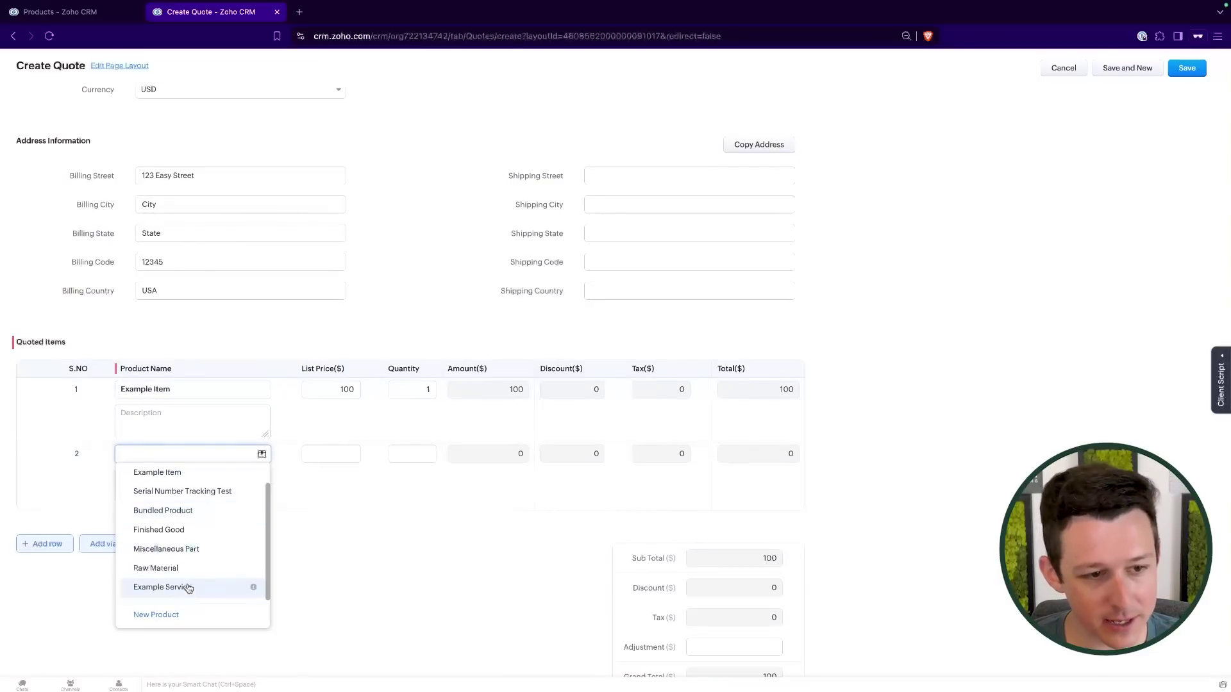
left_click(188, 588)
- Set quantities to 10 and 5 for a $1,500 total, keeping Quote Stage at Draft
left_click(426, 388)
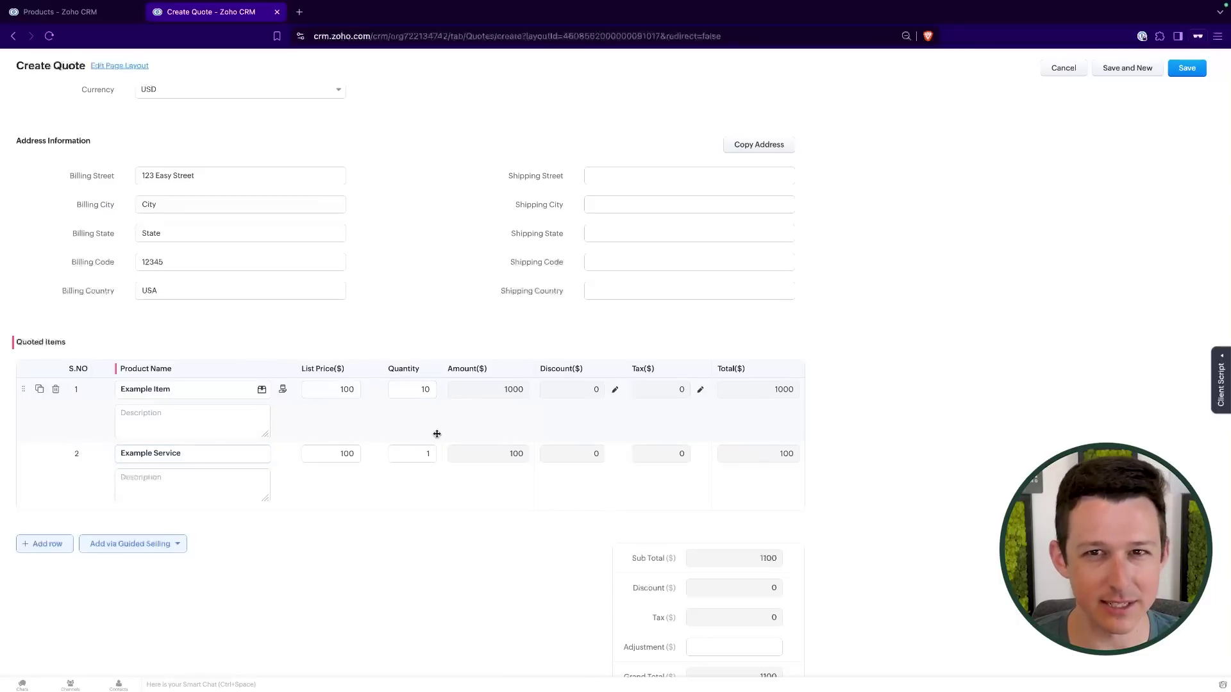
scroll(494, 226, "up", 4)
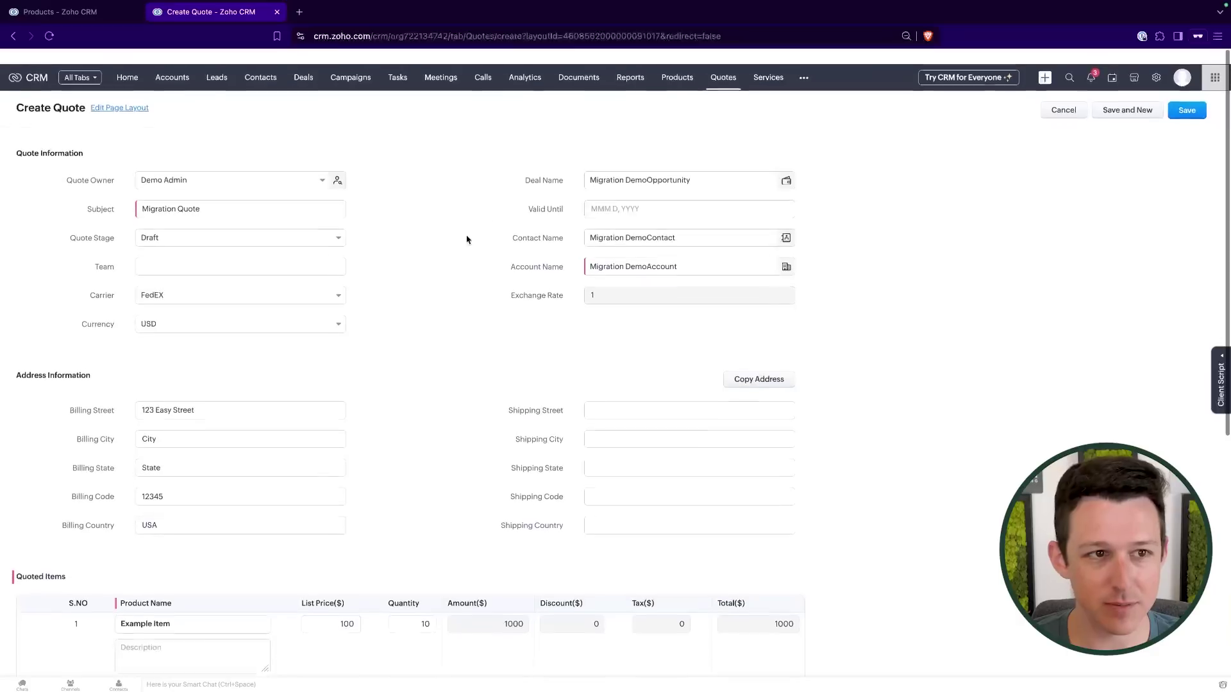
left_click(215, 223)
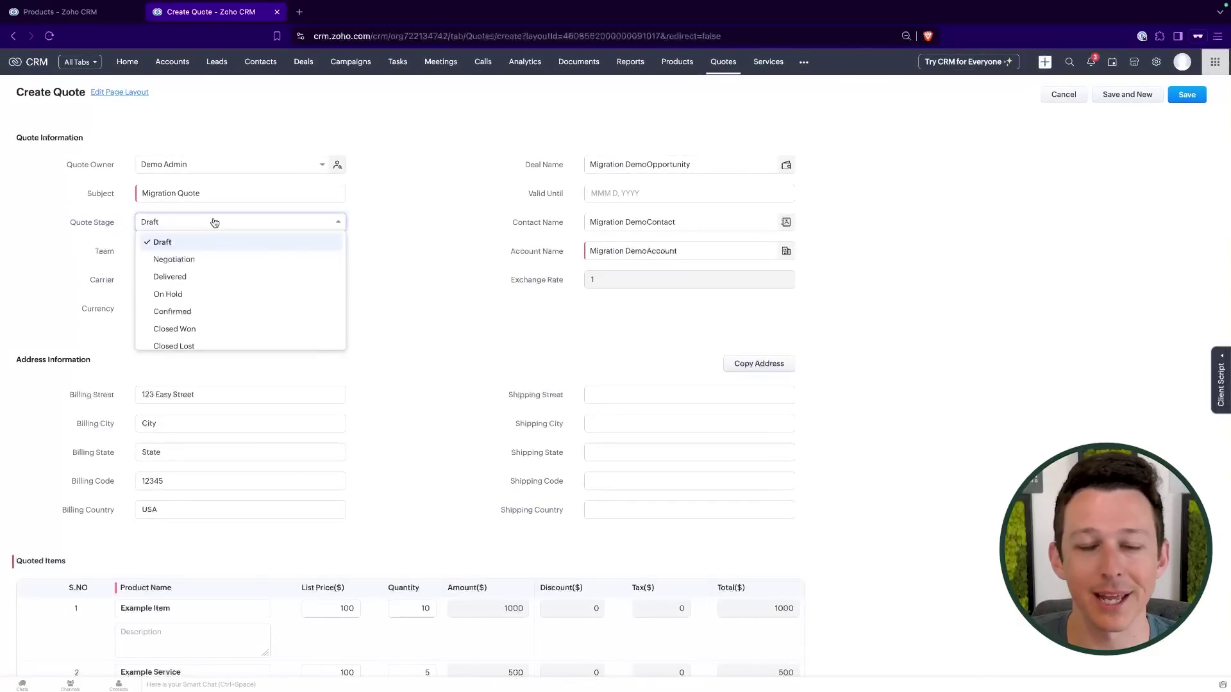
left_click(431, 269)
scroll(432, 268, "down", 6)
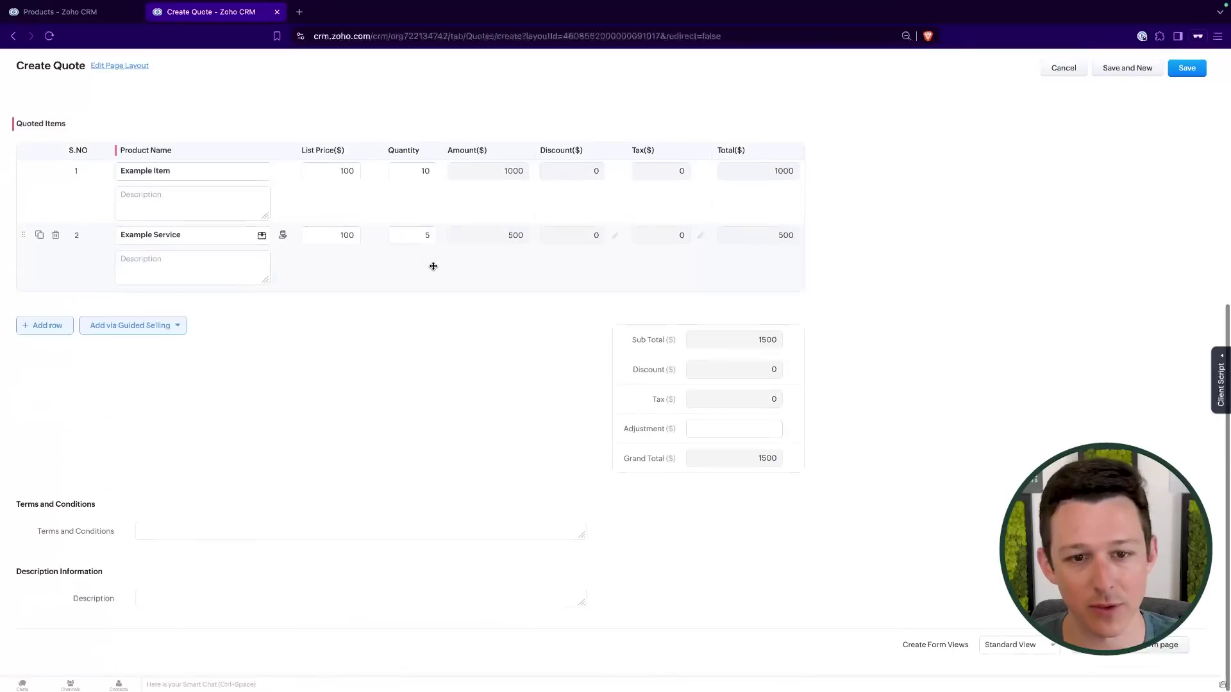
scroll(431, 268, "up", 5)
scroll(870, 305, "down", 4)
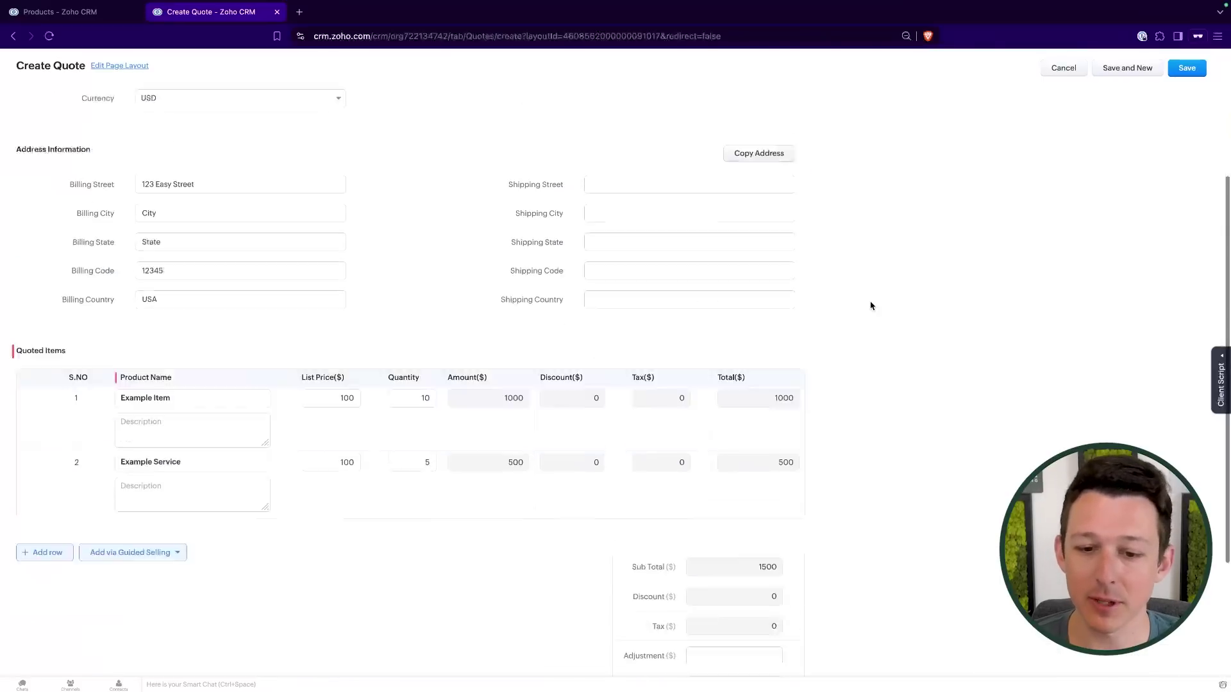
scroll(871, 305, "up", 2)
scroll(872, 306, "up", 1)
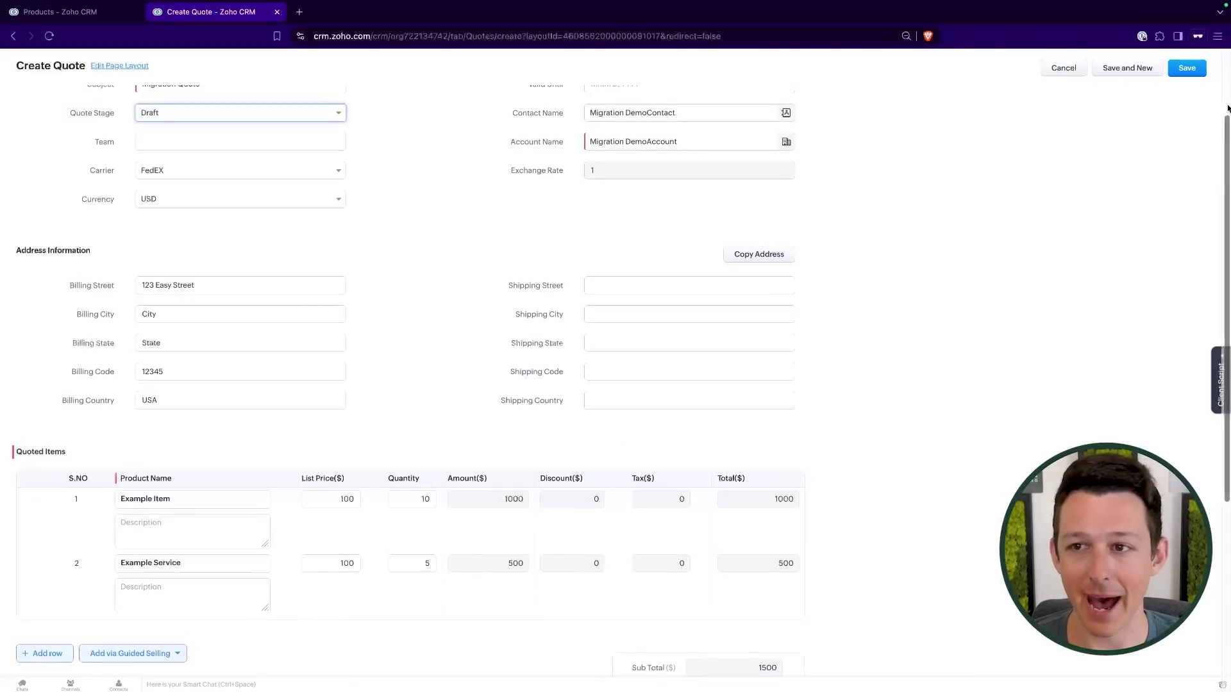
- Save Migration Quote and start a second quote titled 'Migration Quote - Less Expensive'
left_click(1187, 68)
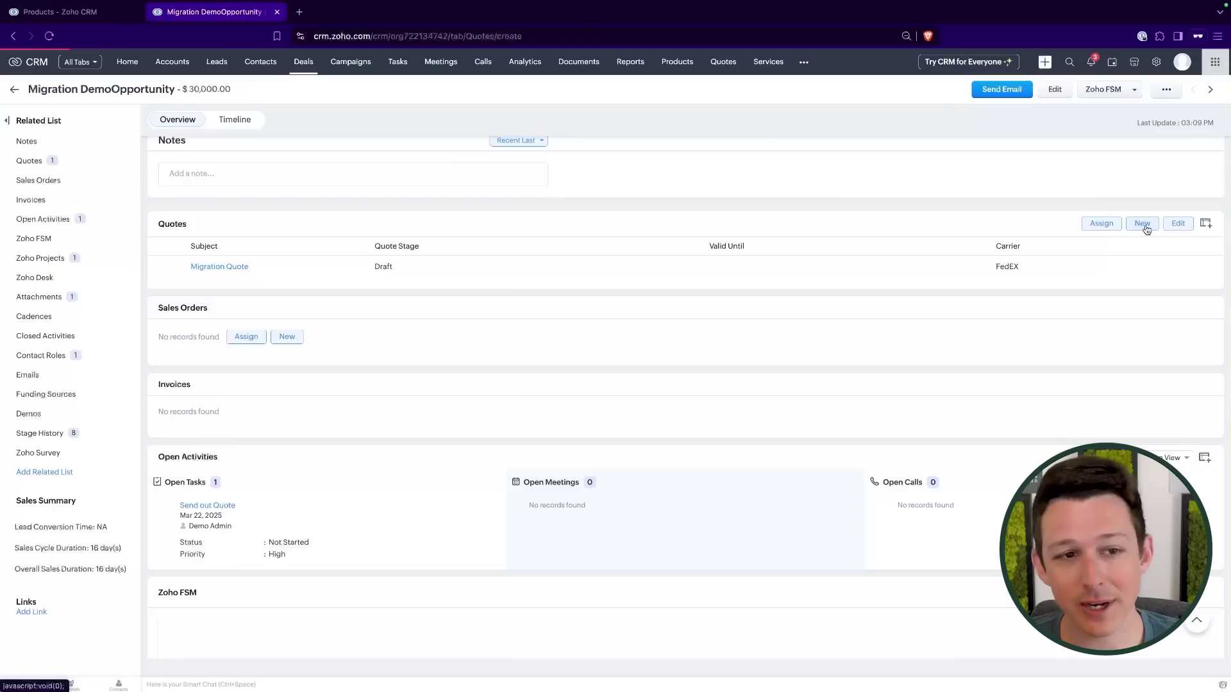
left_click(1140, 225)
left_click(236, 193)
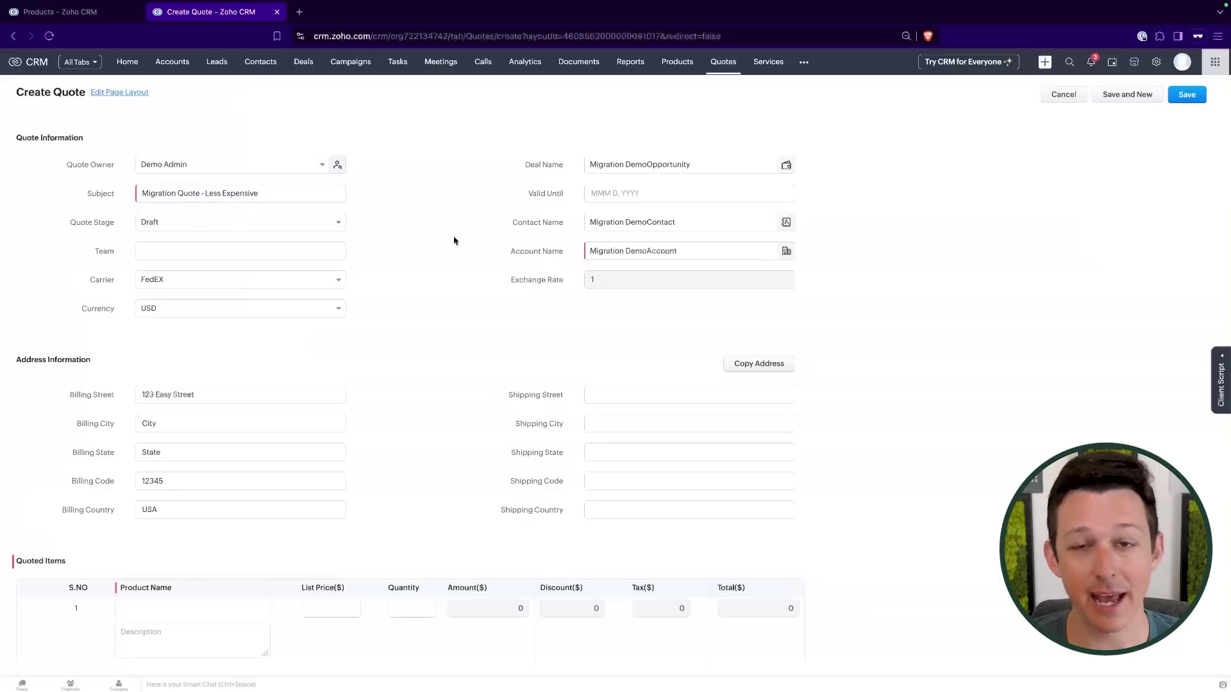
- Add Example Item ×5 and Example Service ×1 to the second quote, subtotal $600
left_click(236, 617)
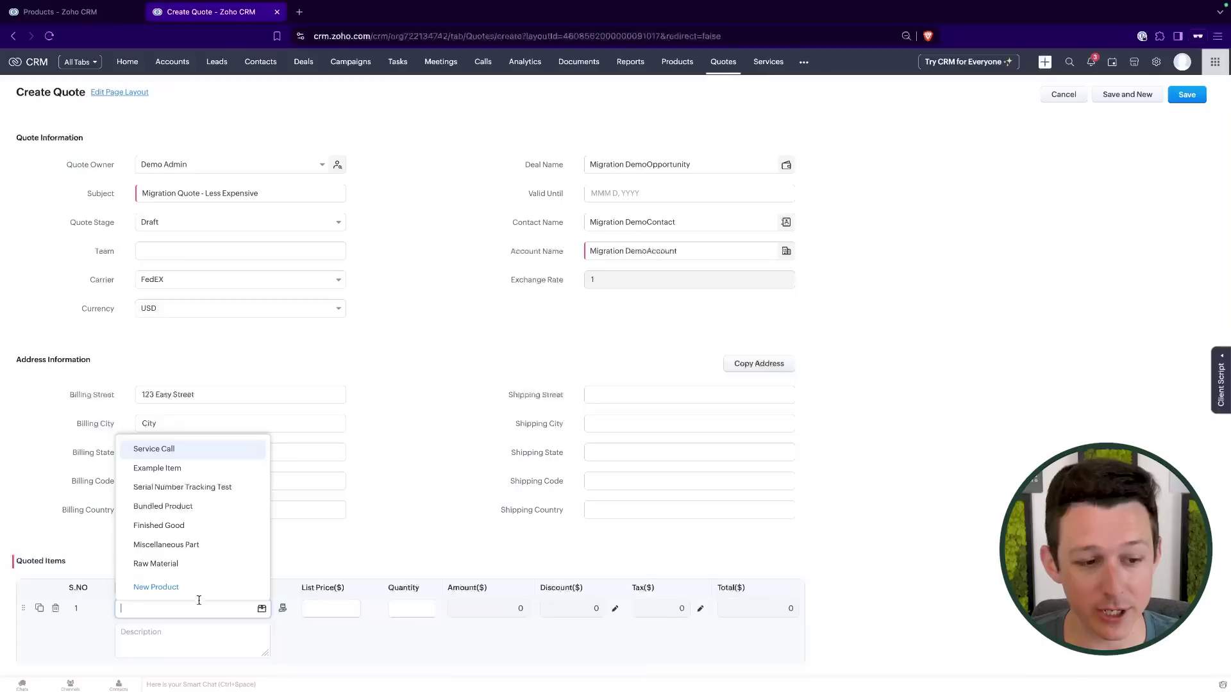
left_click(171, 468)
scroll(160, 597, "down", 2)
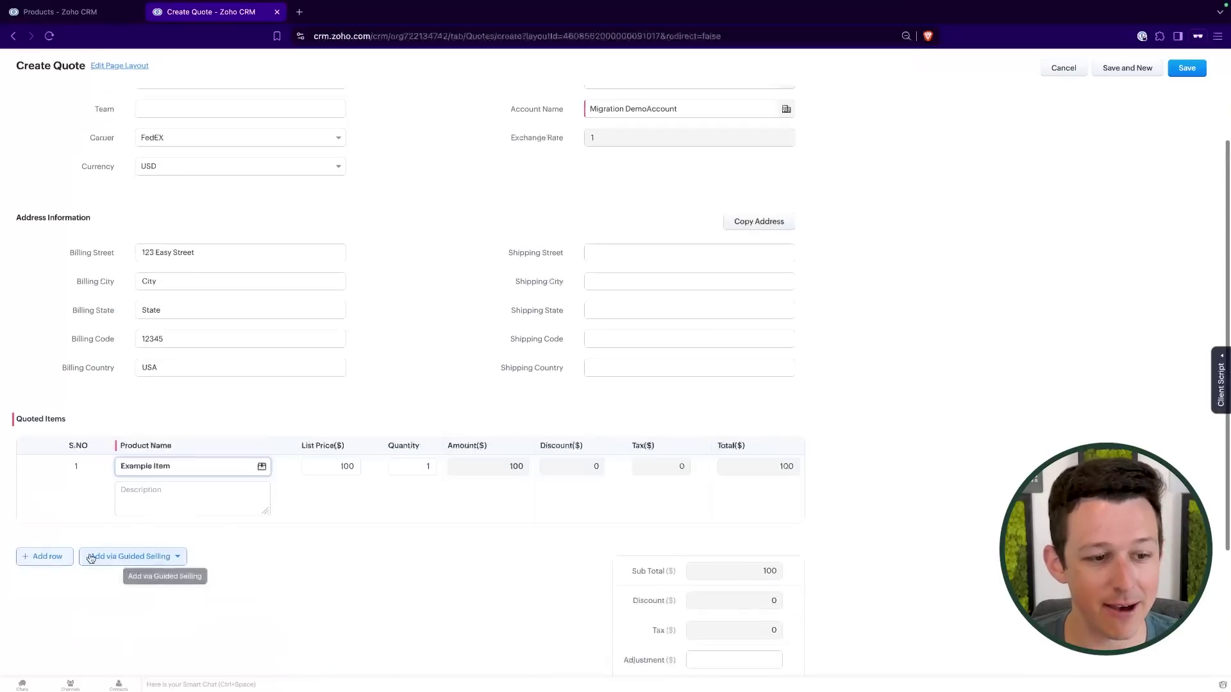
left_click(45, 557)
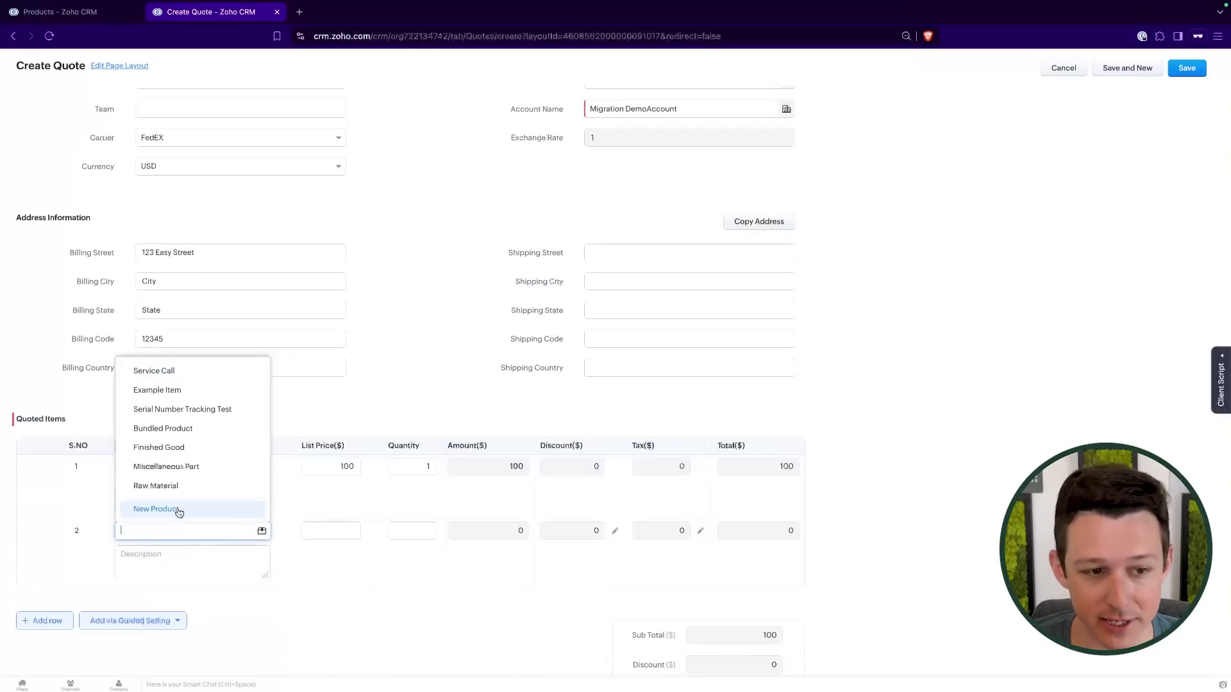
left_click(173, 482)
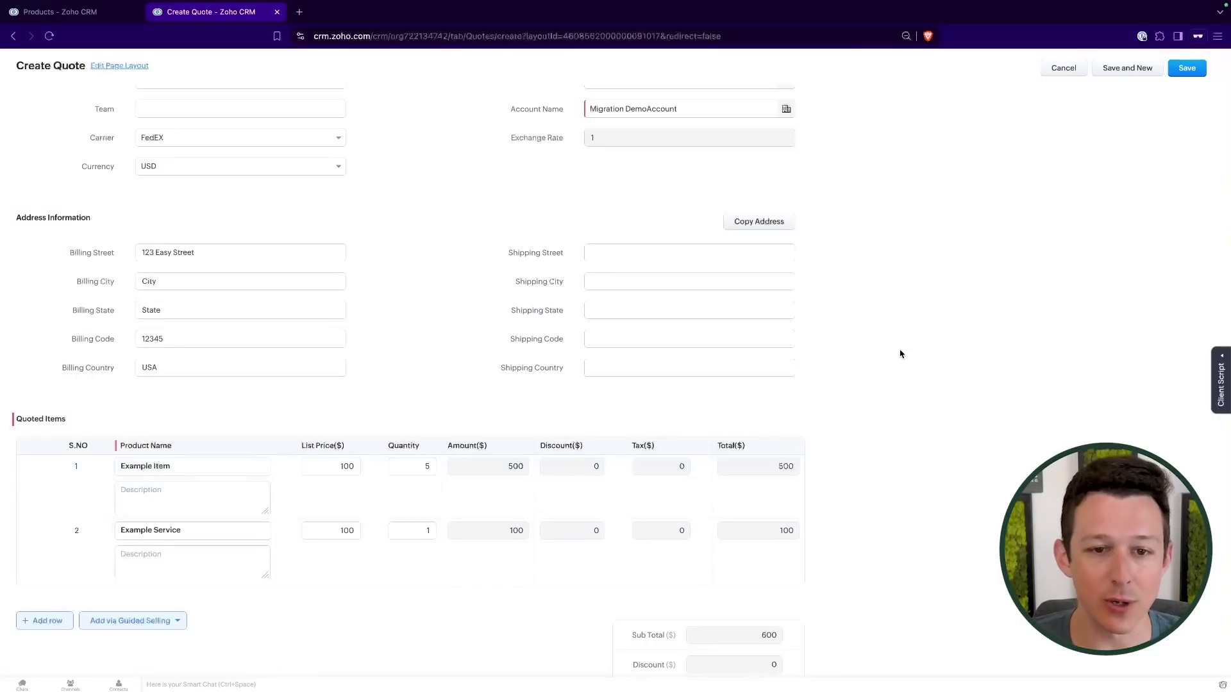
scroll(900, 354, "up", 3)
scroll(898, 351, "down", 2)
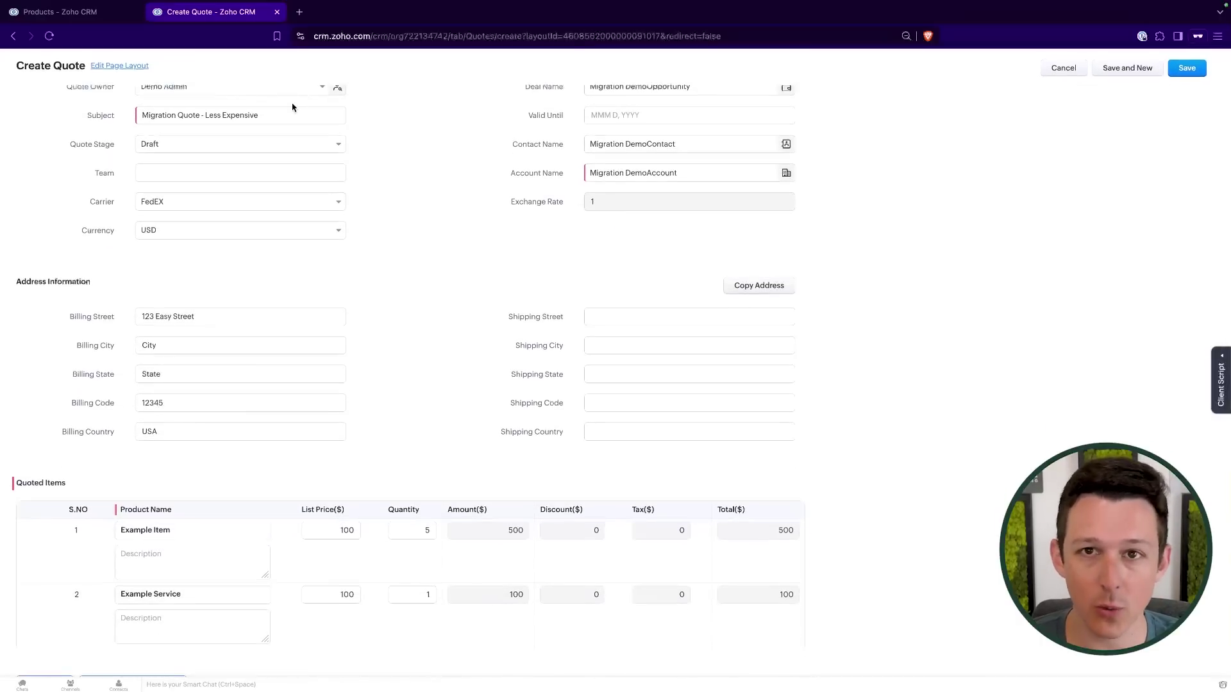
- Save the Migration Quote - Less Expensive quote
left_click(1187, 68)
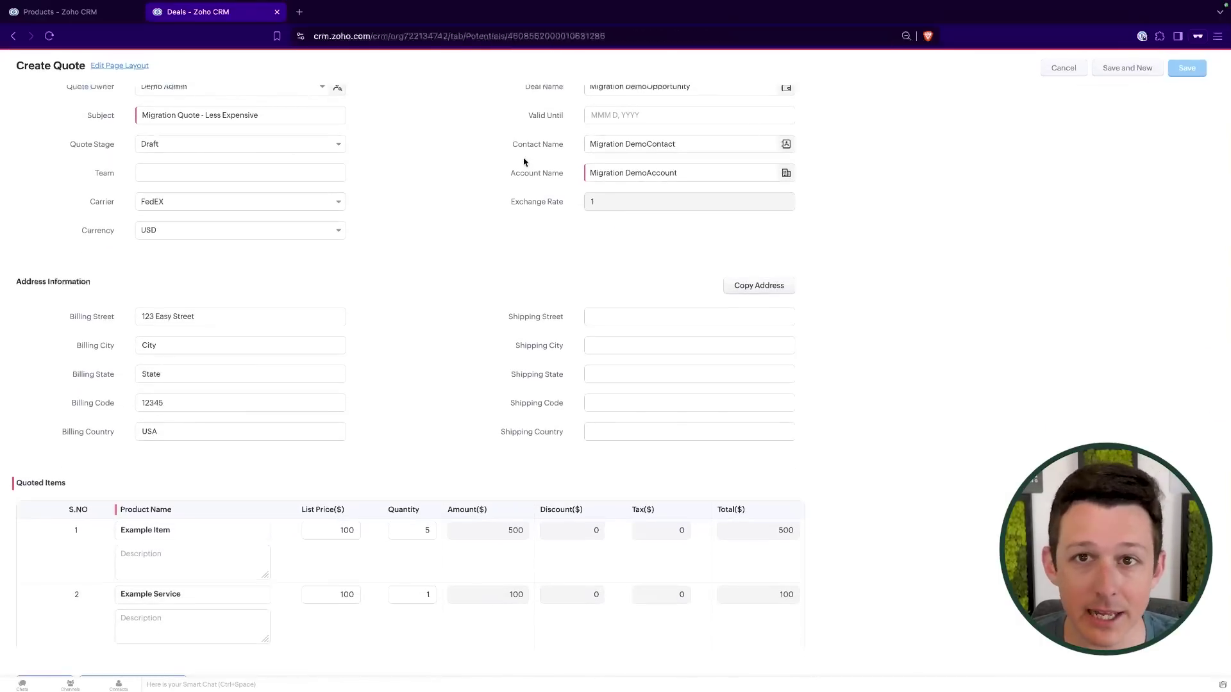
scroll(449, 404, "down", 2)
scroll(449, 405, "down", 10)
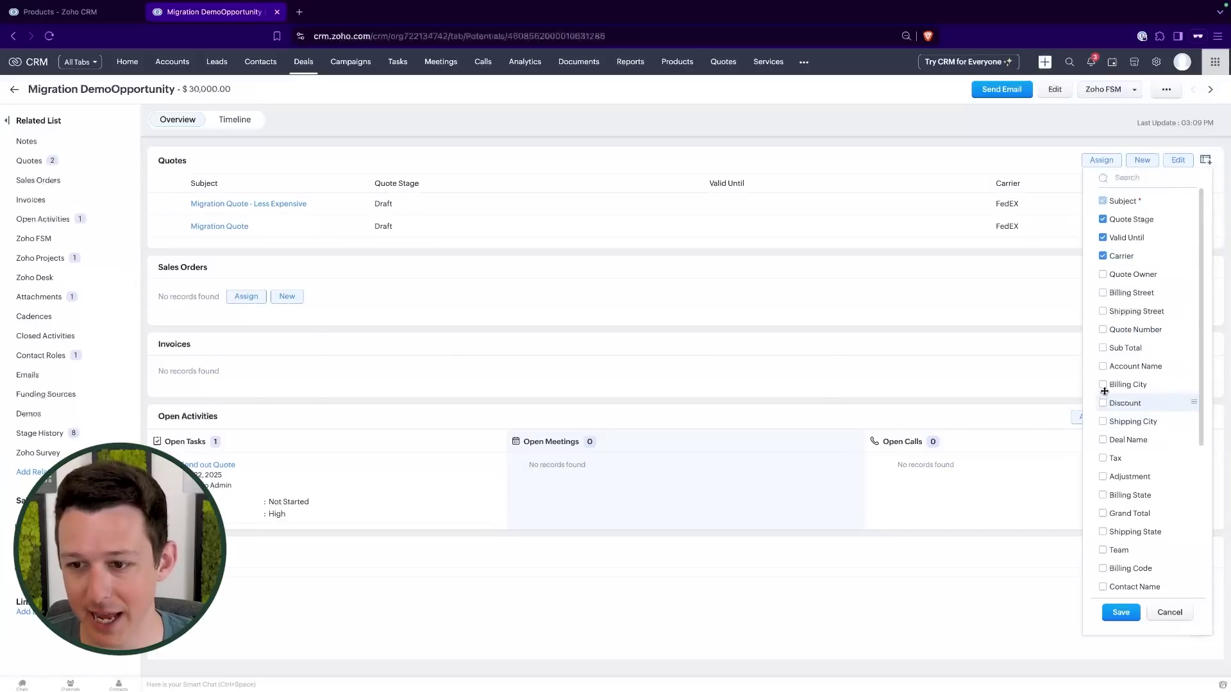
- Show Grand Total instead of Valid Until and Carrier in the deal's Quotes list
left_click(1102, 255)
left_click(1103, 237)
left_click(1121, 613)
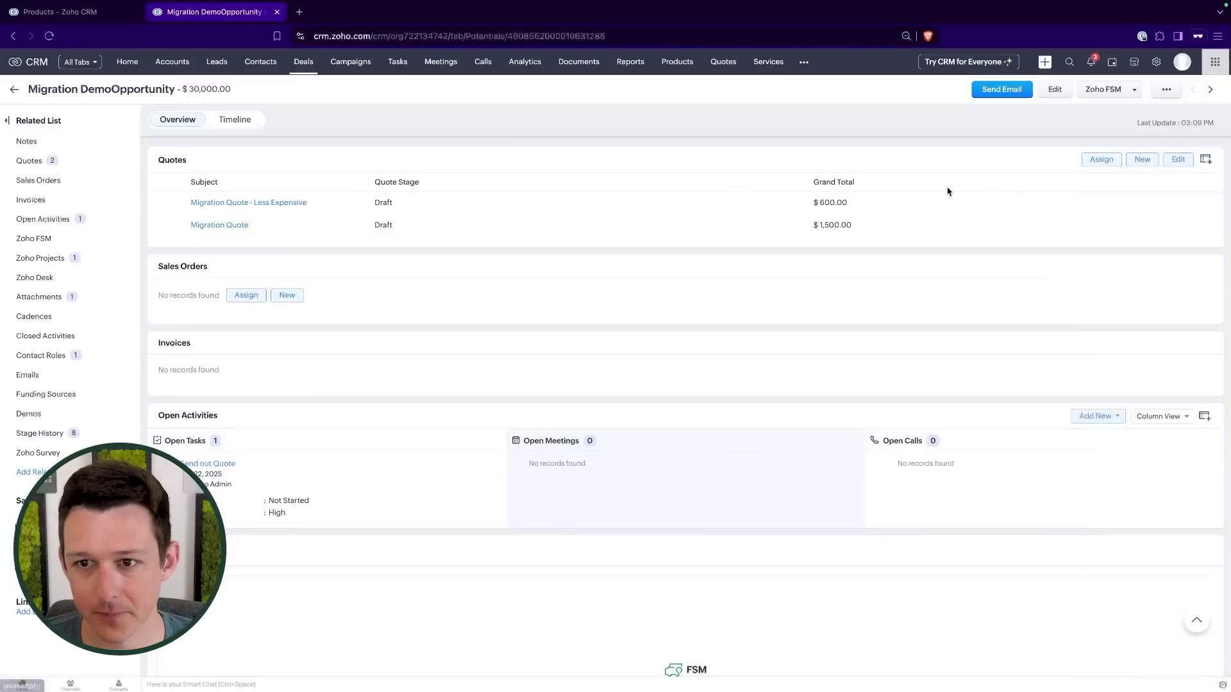
scroll(786, 382, "up", 2)
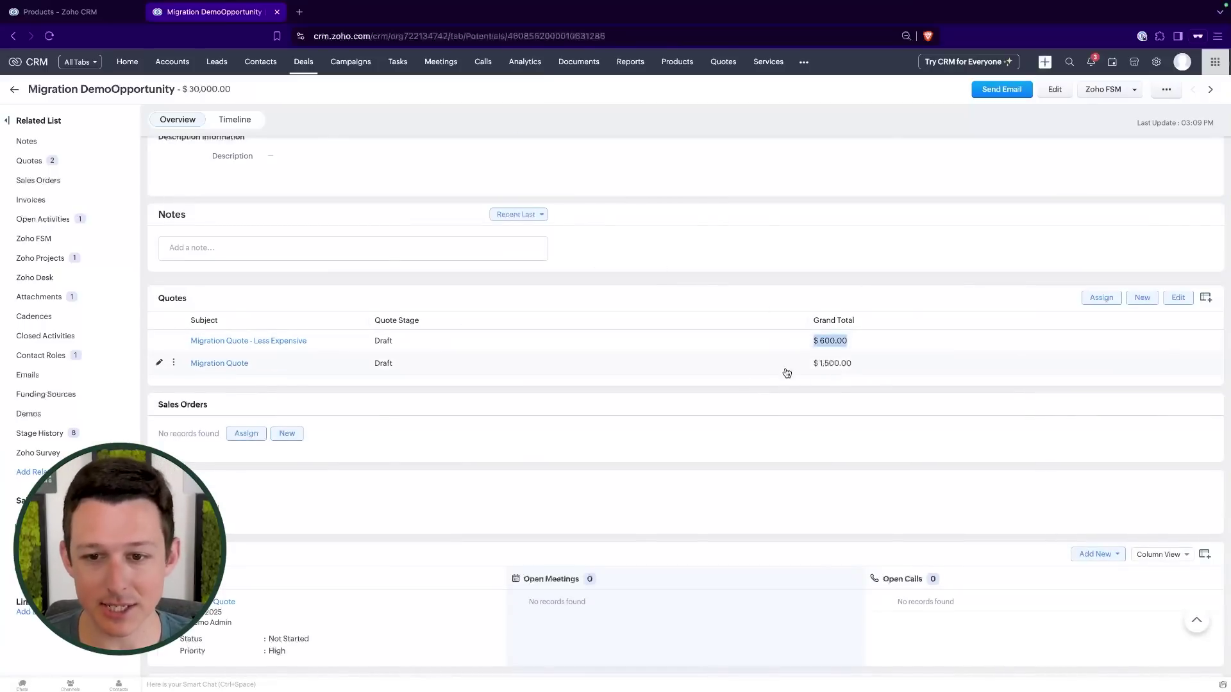
left_click_drag(787, 373, 908, 365)
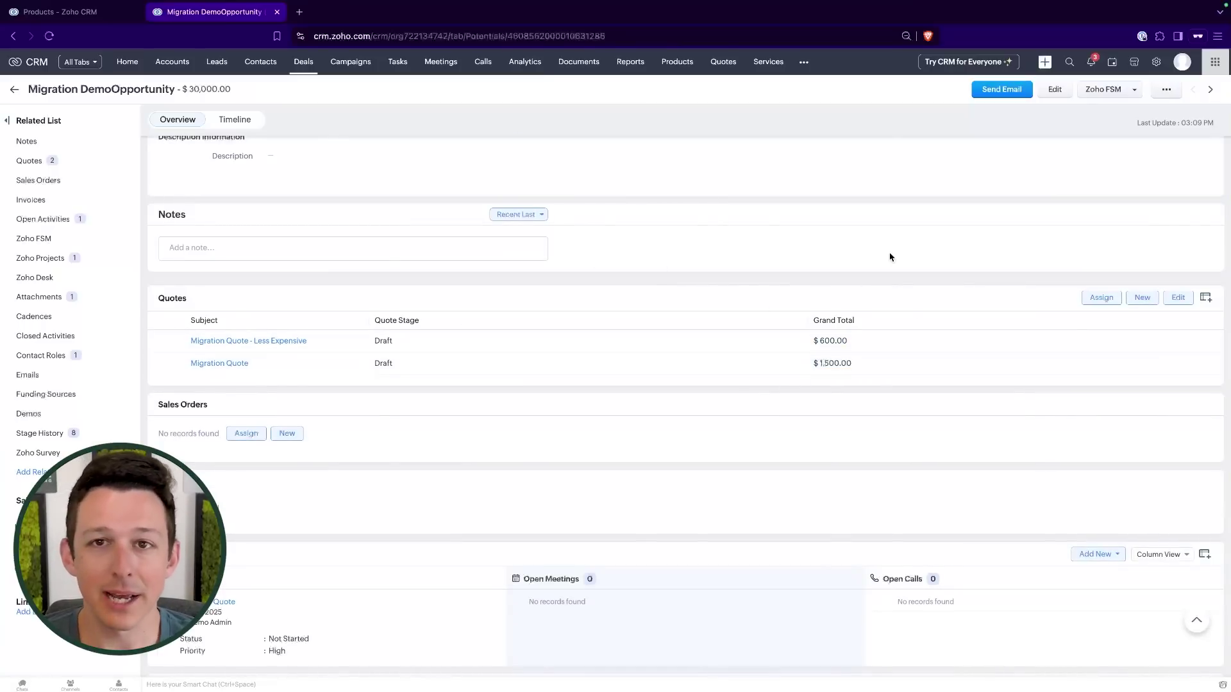
scroll(890, 257, "up", 10)
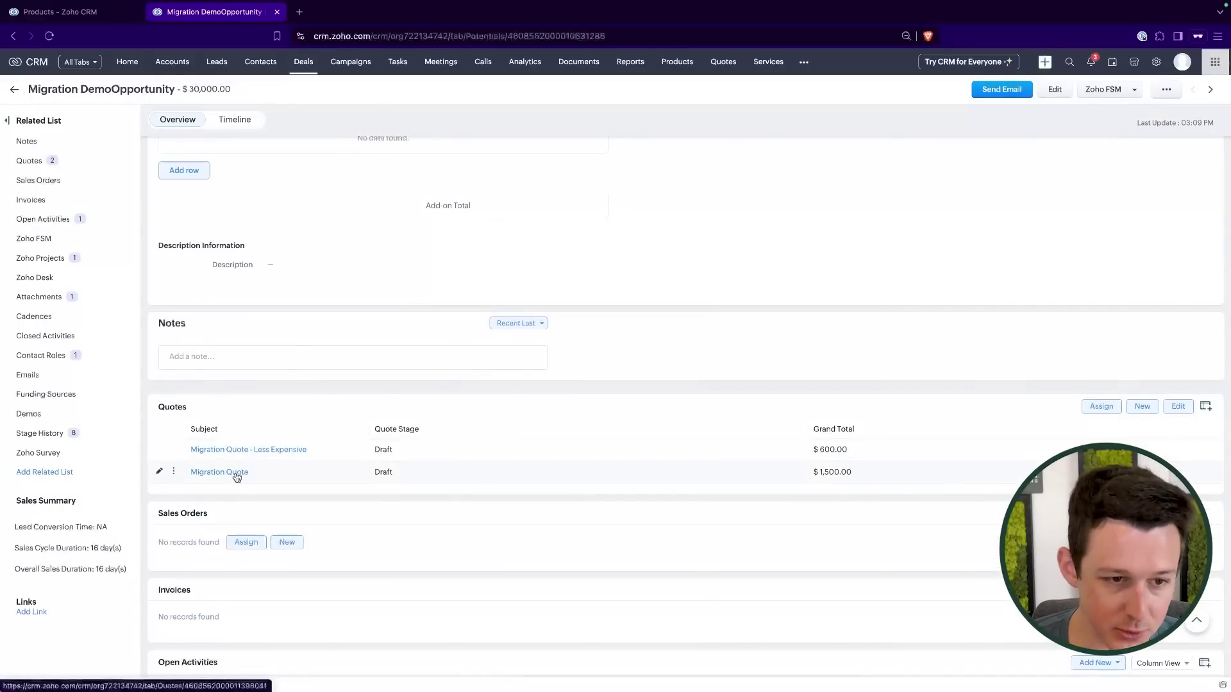
- Open Migration Quote, pick Closed Won as its stage, then open Setup's Workflow Rules list
left_click(375, 12)
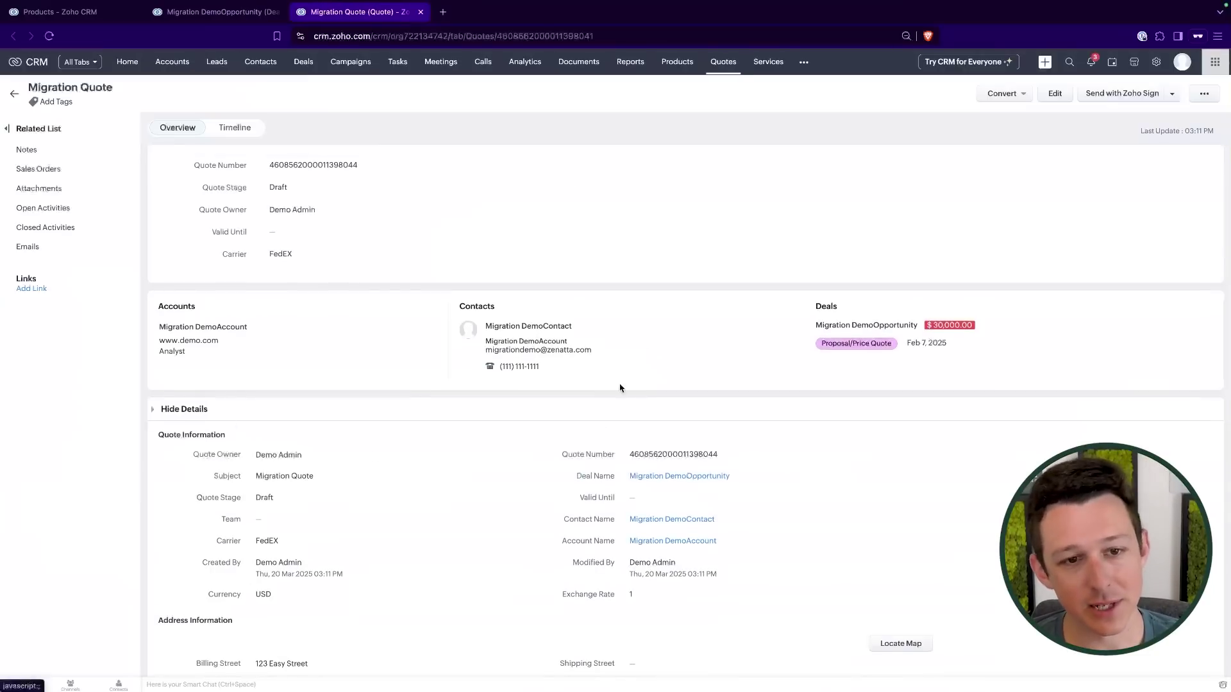
middle_click(498, 66)
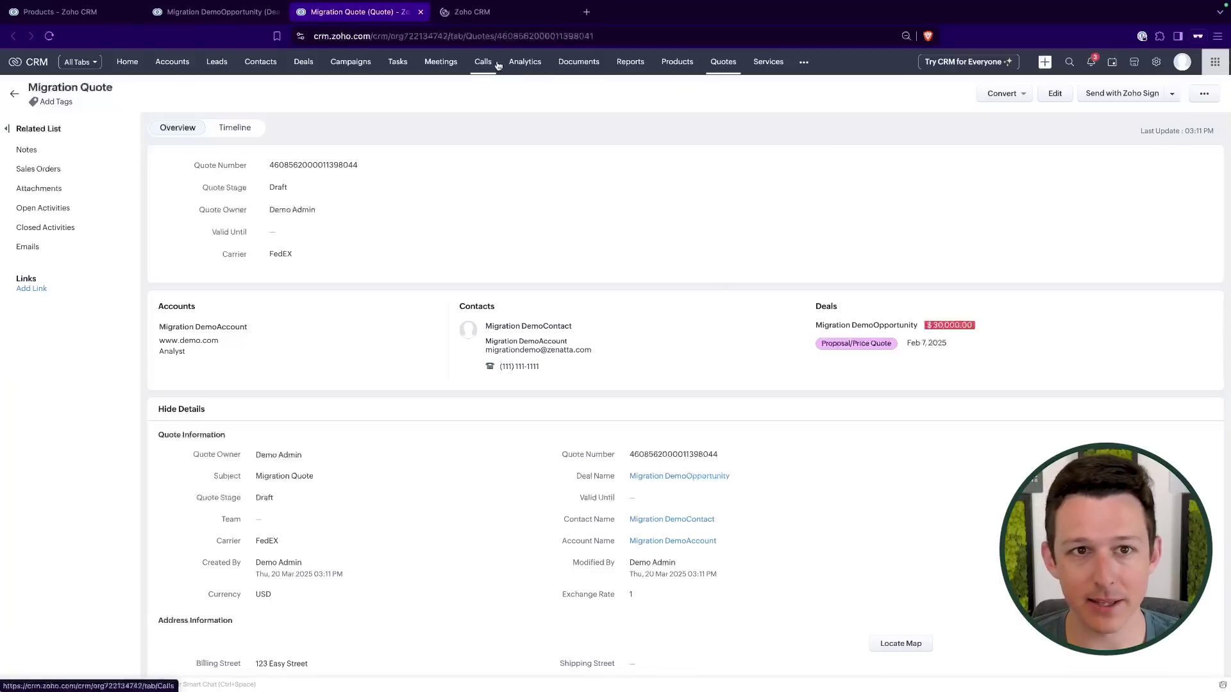
left_click(324, 500)
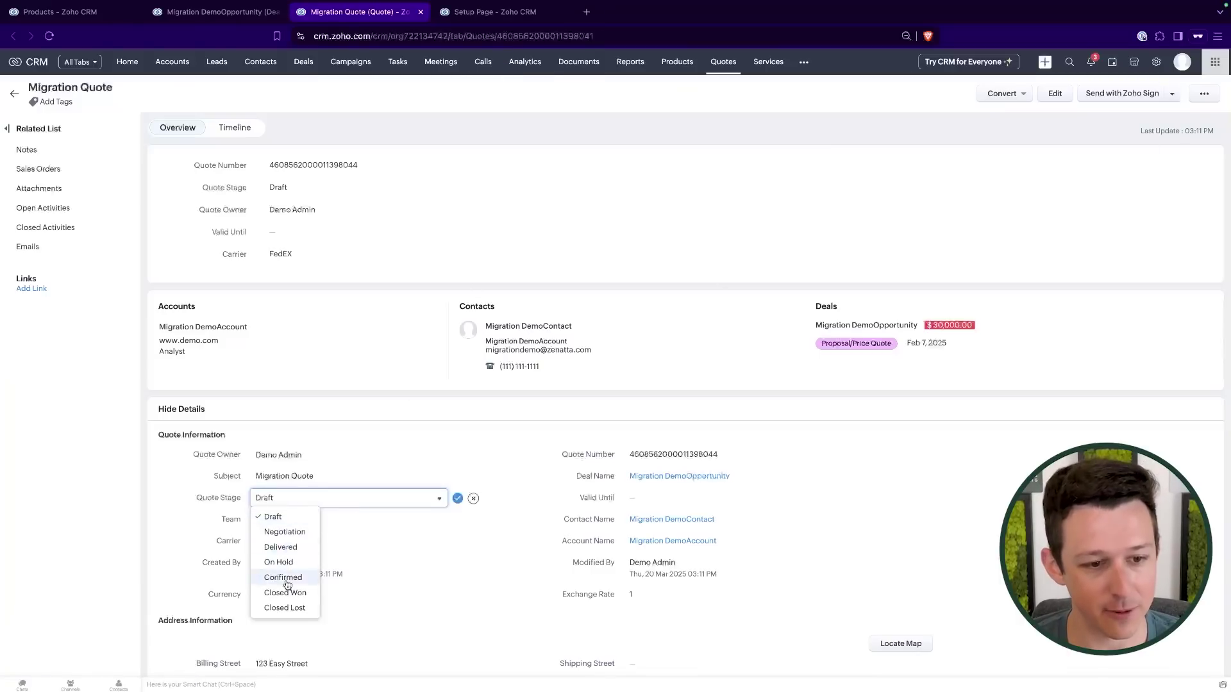
left_click(300, 609)
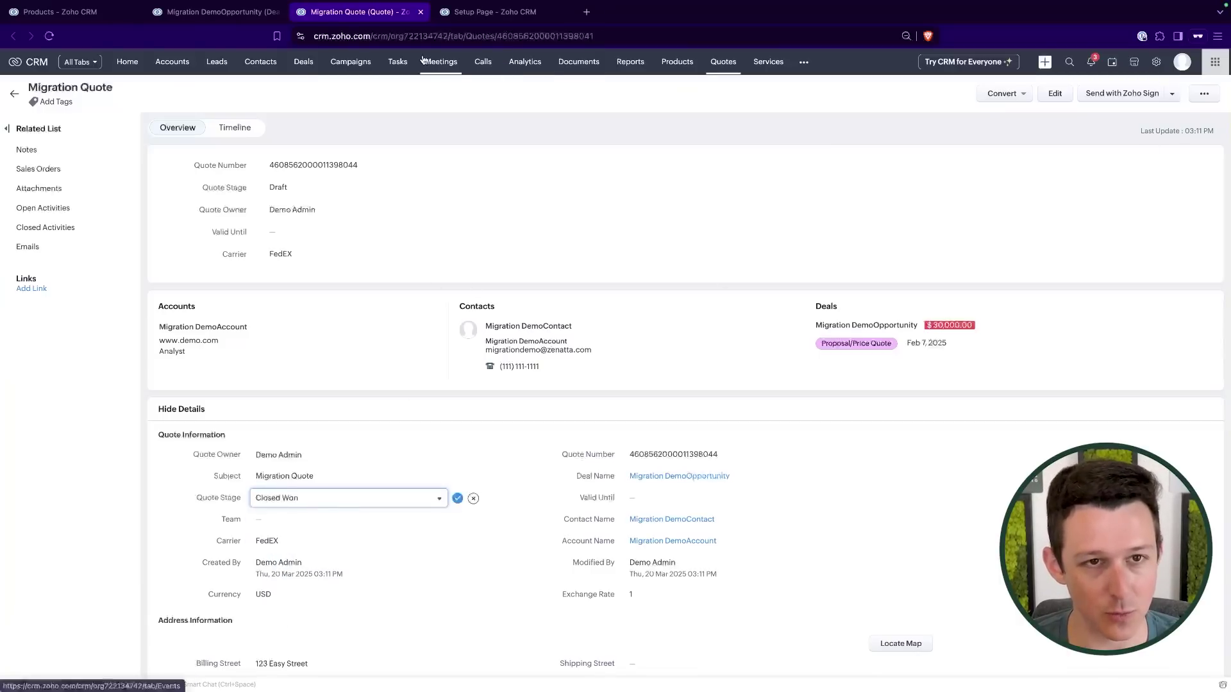
left_click(482, 19)
left_click(873, 155)
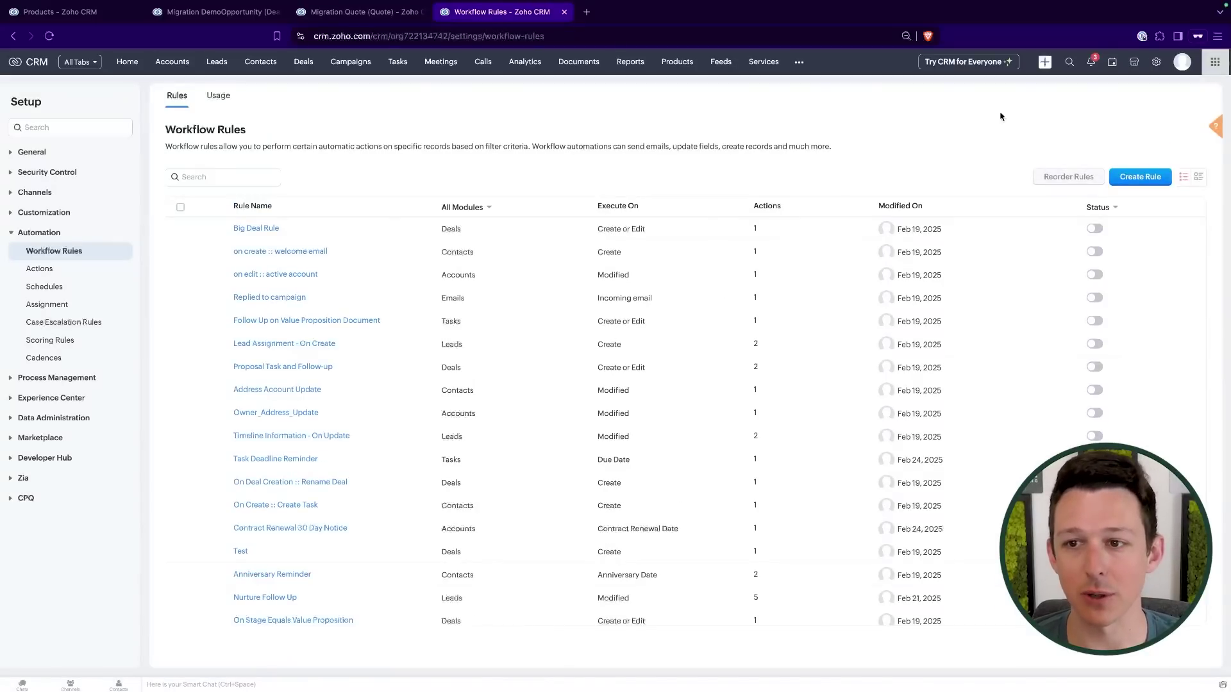
- Create a new workflow rule on the Quotes module named On Quote Acceptance
left_click(1140, 176)
left_click(610, 107)
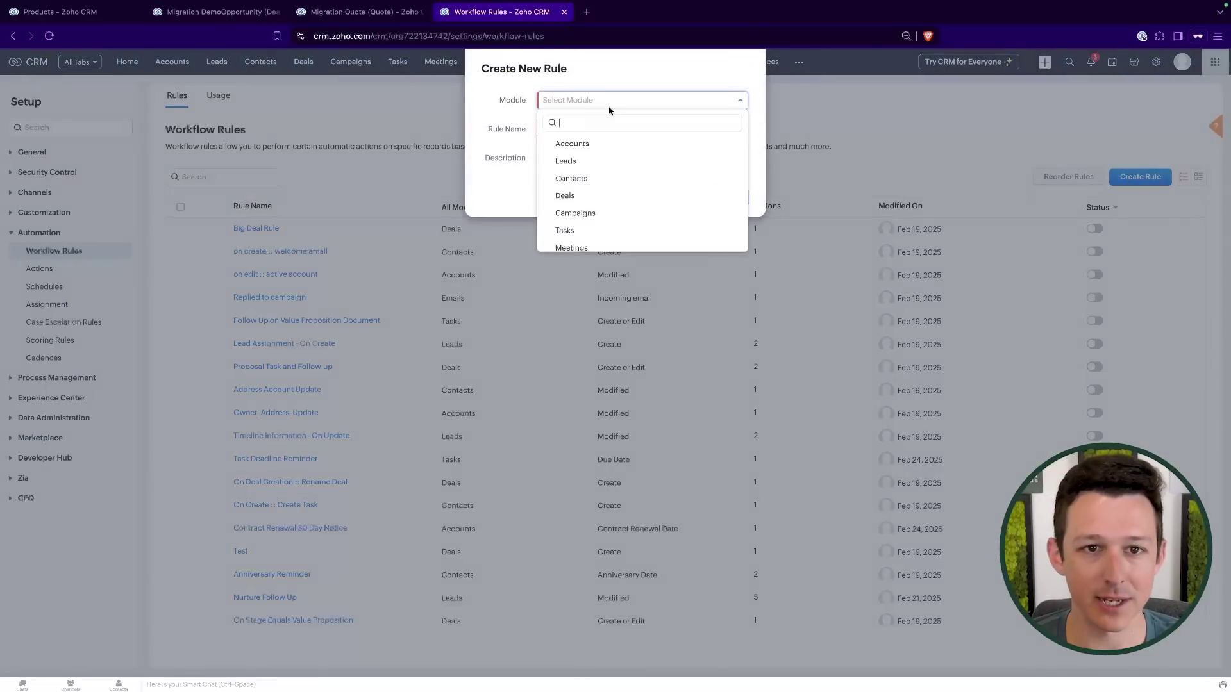
type("quo")
left_click(588, 148)
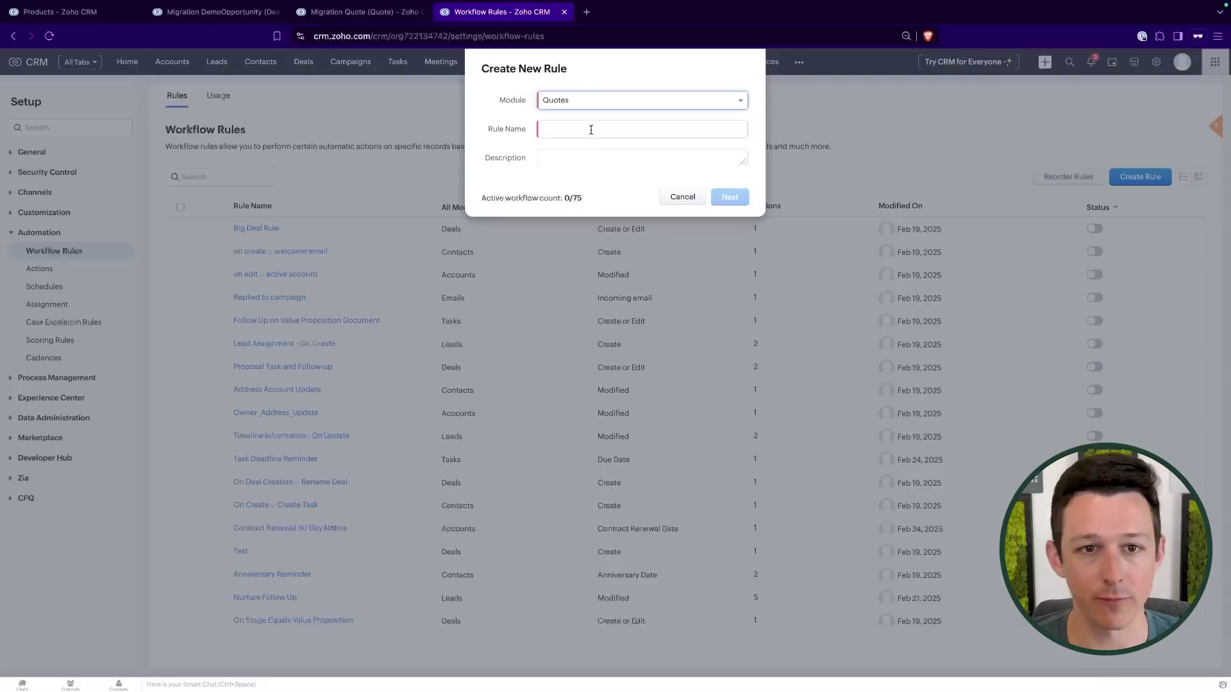
left_click(588, 129)
type("Quote Acceptance - Update Deal")
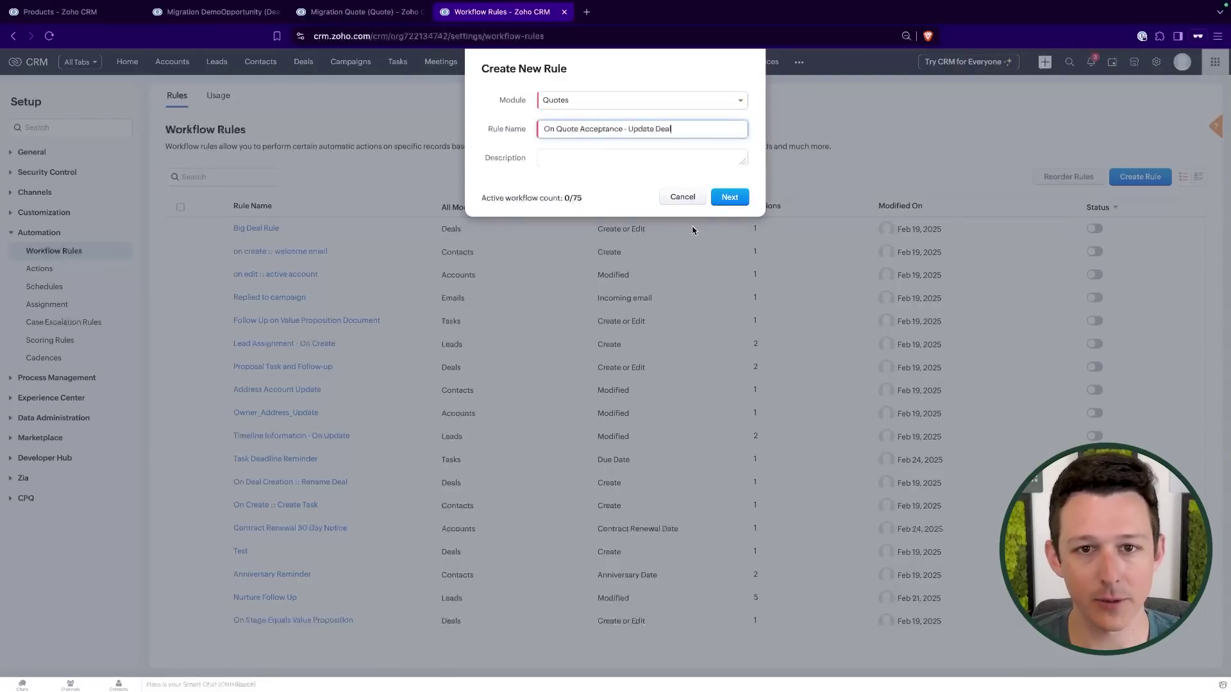
left_click(730, 197)
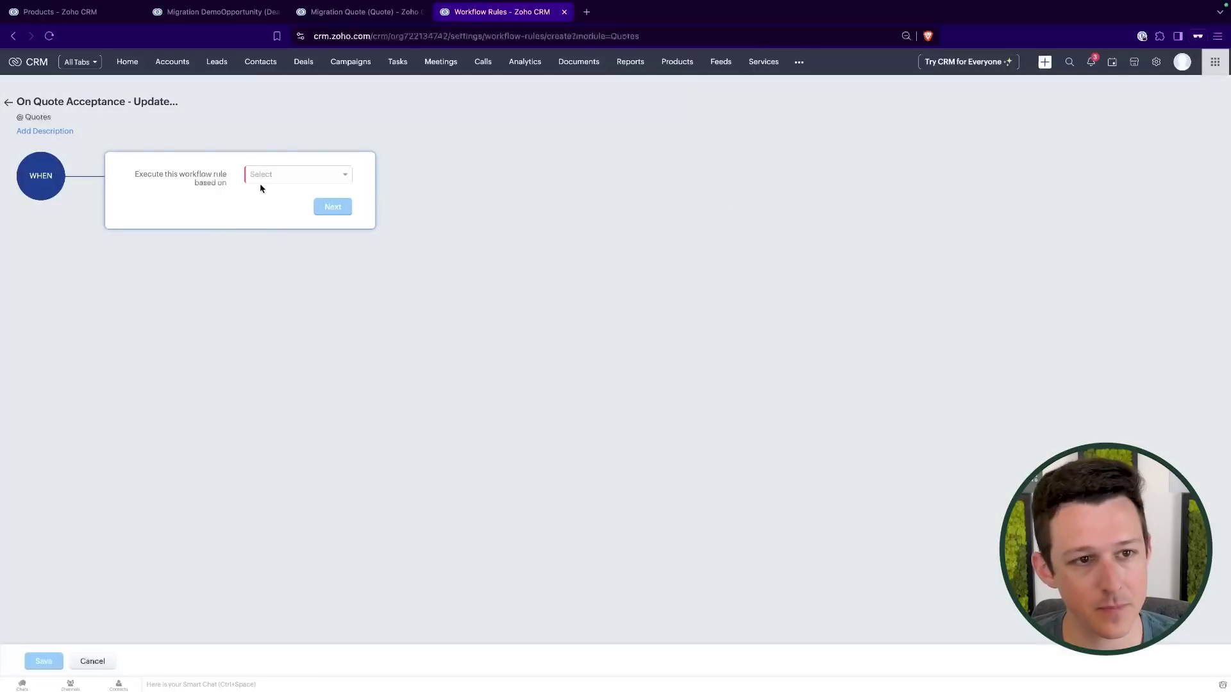
- Trigger the rule on record Edit when the specific field Quote Stage is modified
left_click(266, 182)
left_click(287, 194)
left_click(276, 201)
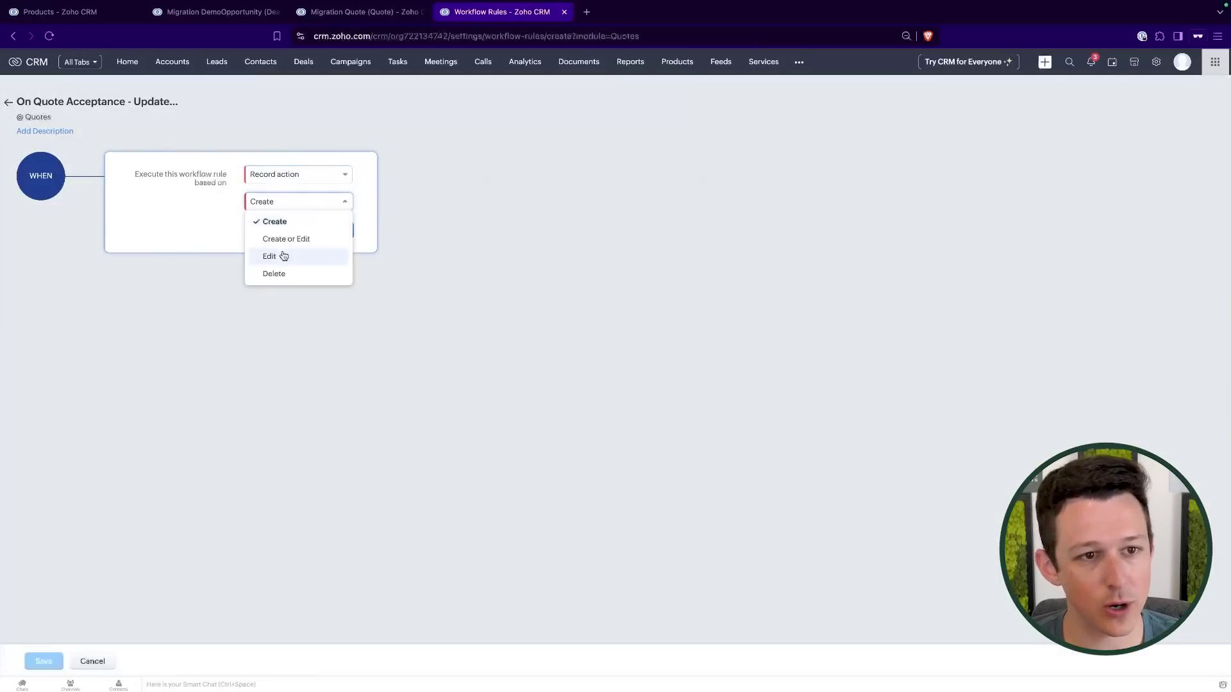
left_click(283, 256)
left_click(411, 201)
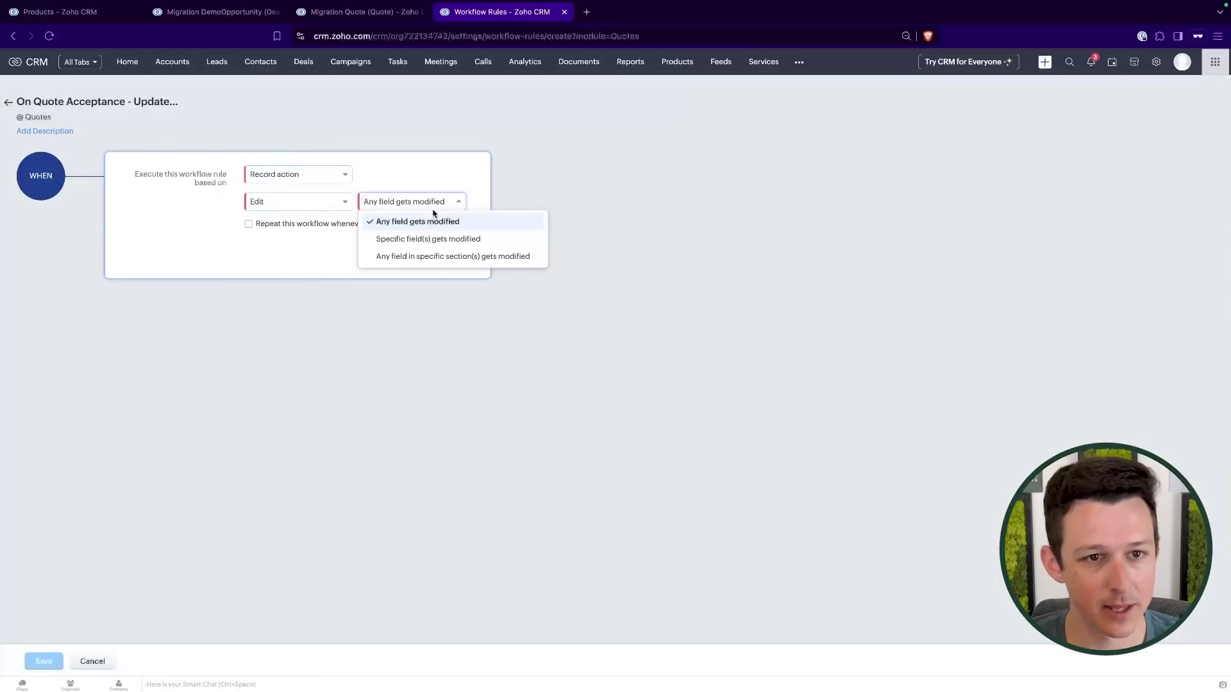
left_click(428, 241)
left_click(221, 262)
type("stat")
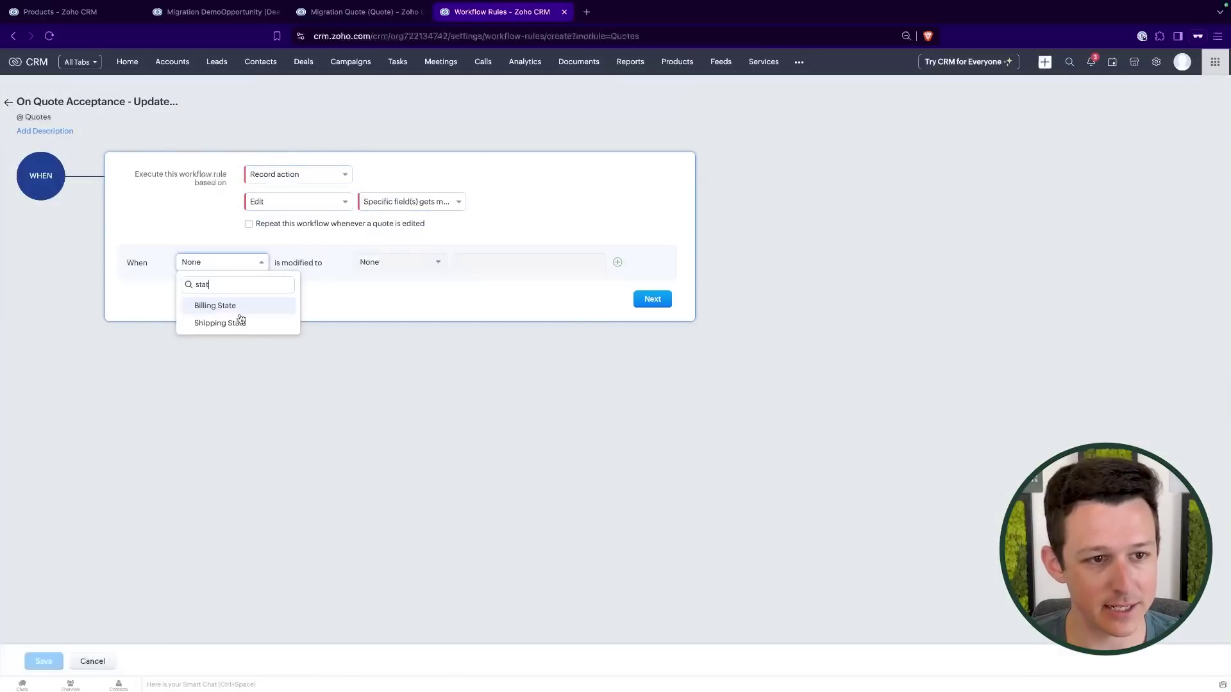
key("BackSpace")
key("BackSpace")
key("BackSpace")
key("BackSpace")
type("stage")
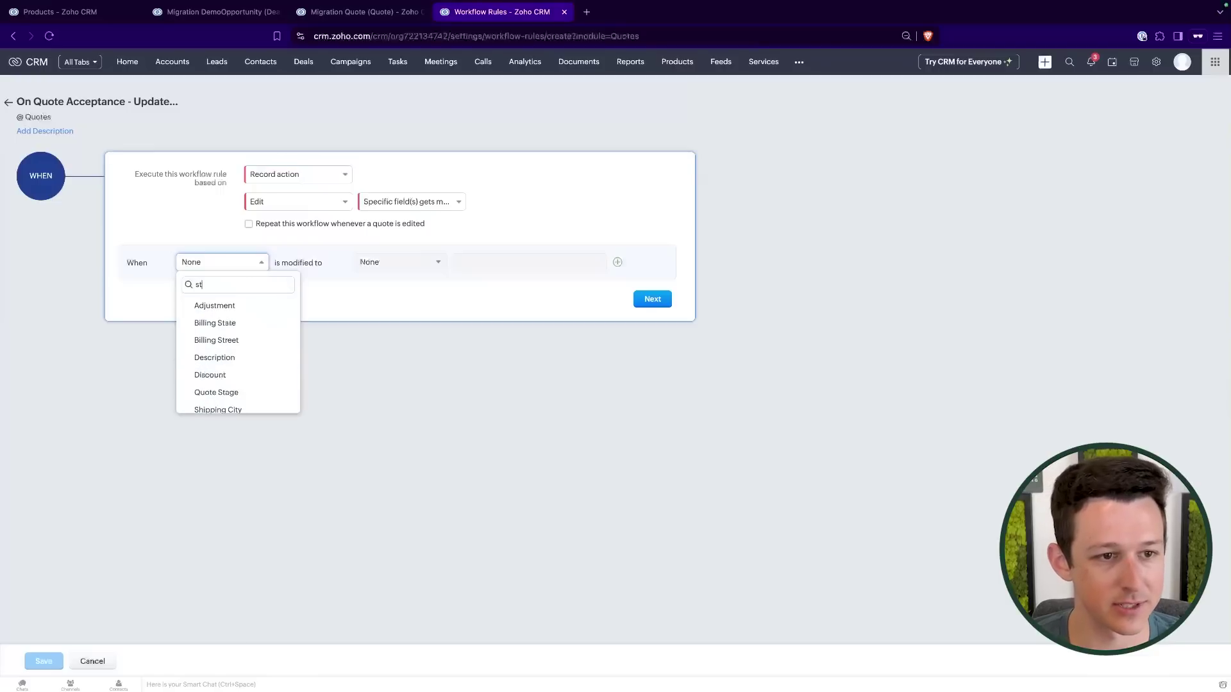
left_click(233, 313)
- Limit the trigger to Quote Stage changing to Confirmed or Closed Won
left_click(398, 262)
left_click(384, 282)
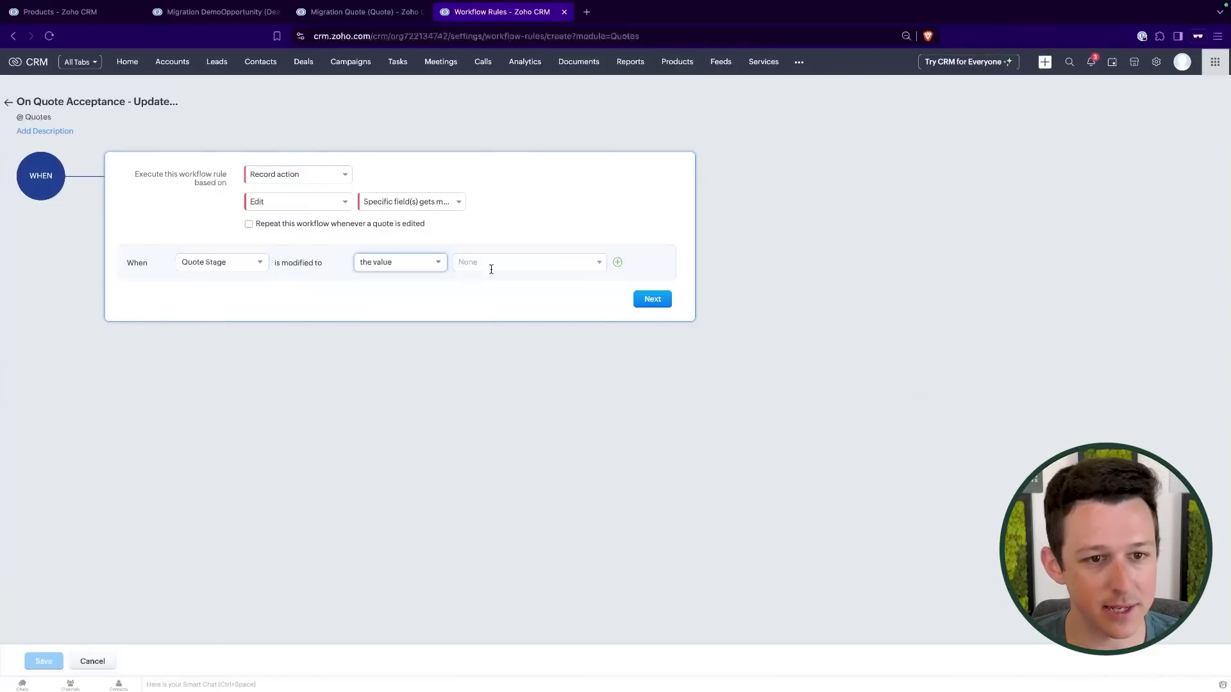
left_click(514, 265)
scroll(506, 337, "down", 1)
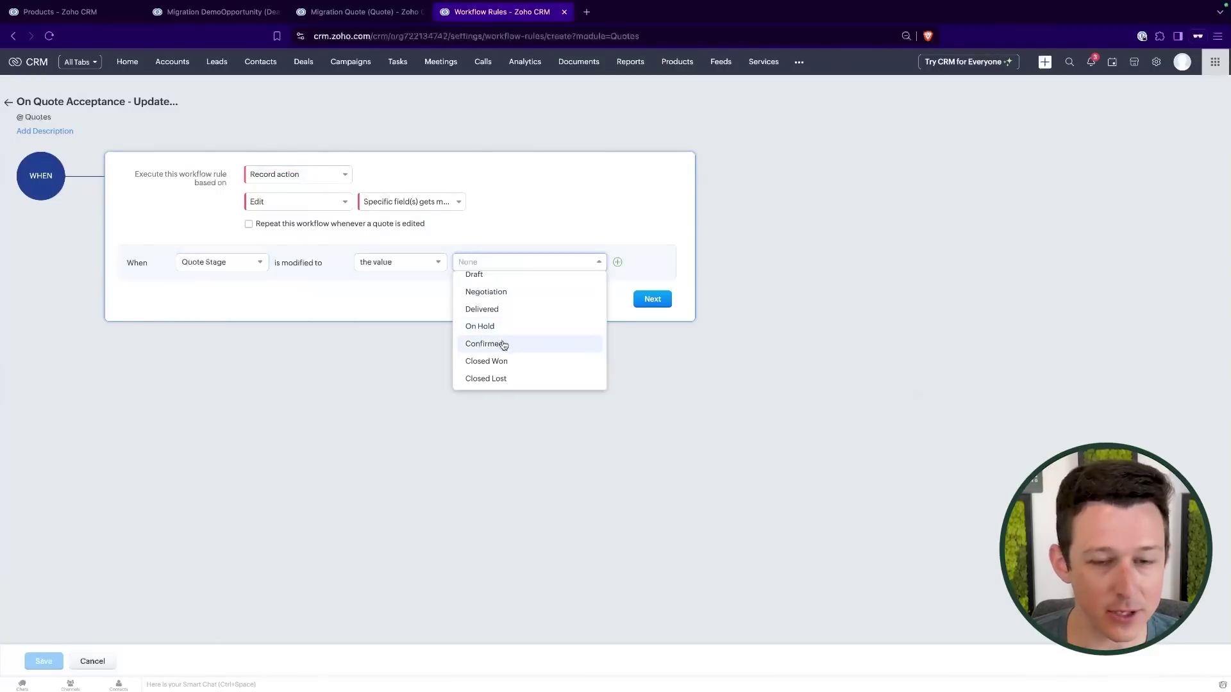
left_click(504, 345)
left_click(504, 347)
left_click(634, 242)
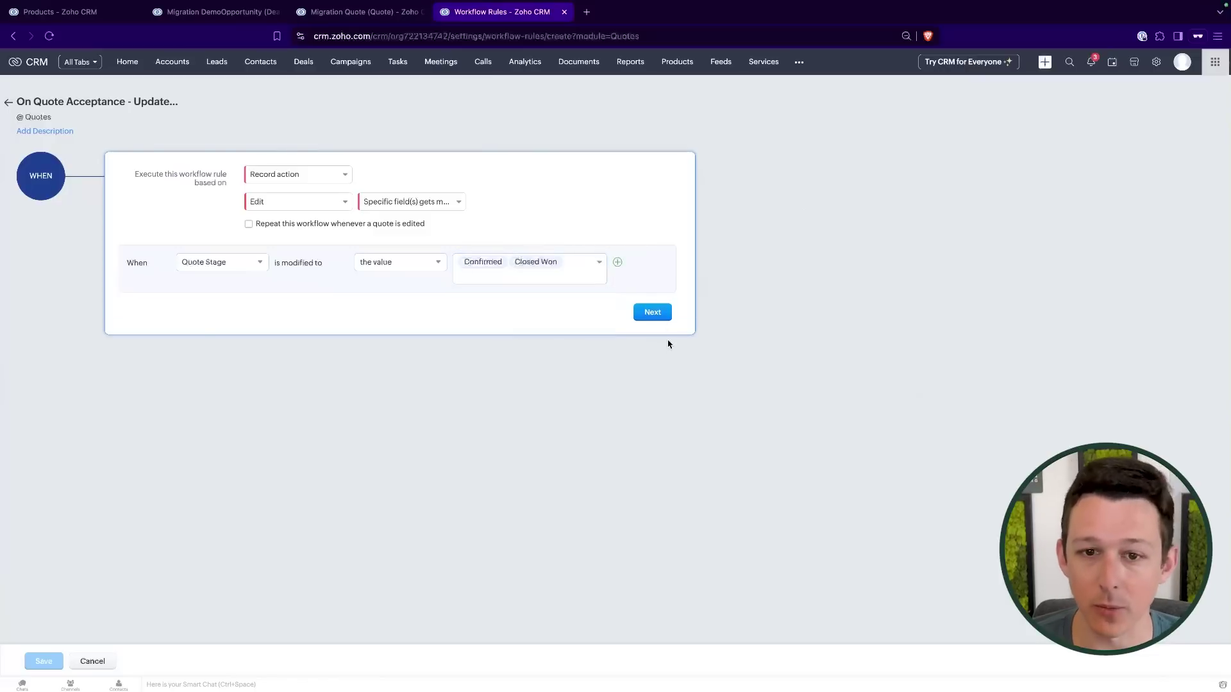
left_click(659, 314)
- Apply the rule to All Quotes and confirm the condition
left_click(186, 305)
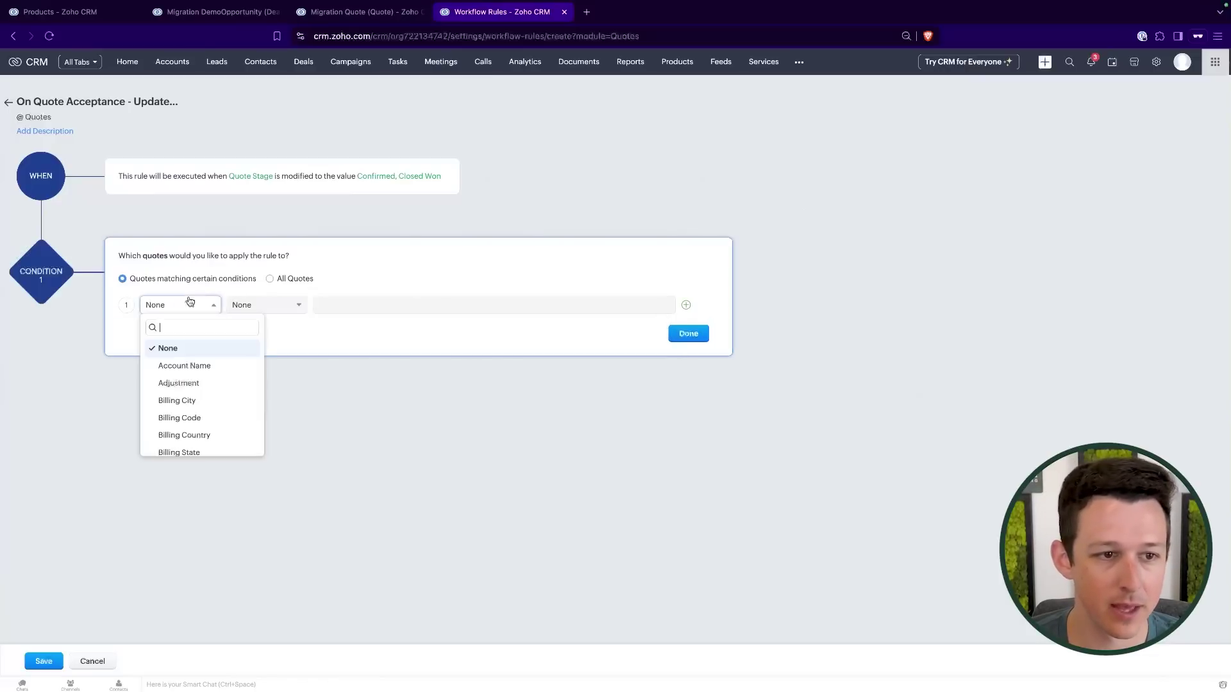
scroll(184, 390, "down", 5)
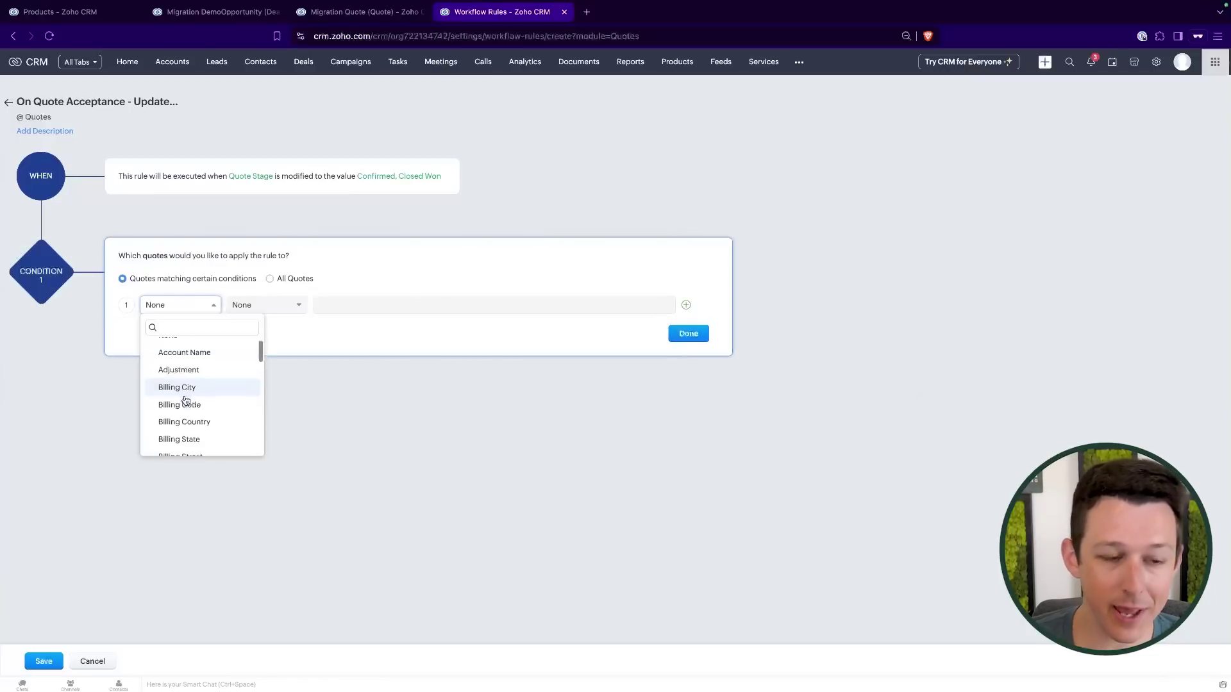
left_click(287, 278)
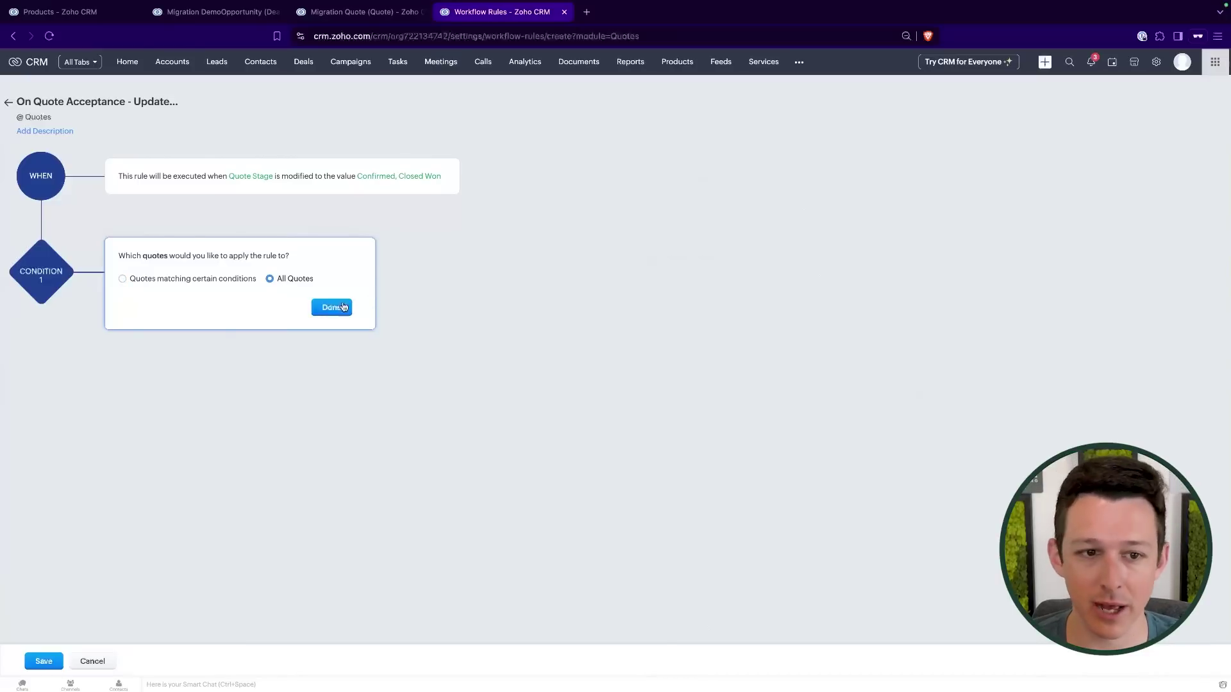
left_click(343, 307)
- Add Deals field update 'Update Deal to Closed Won' setting Stage to Closed Won, and associate it
left_click(136, 366)
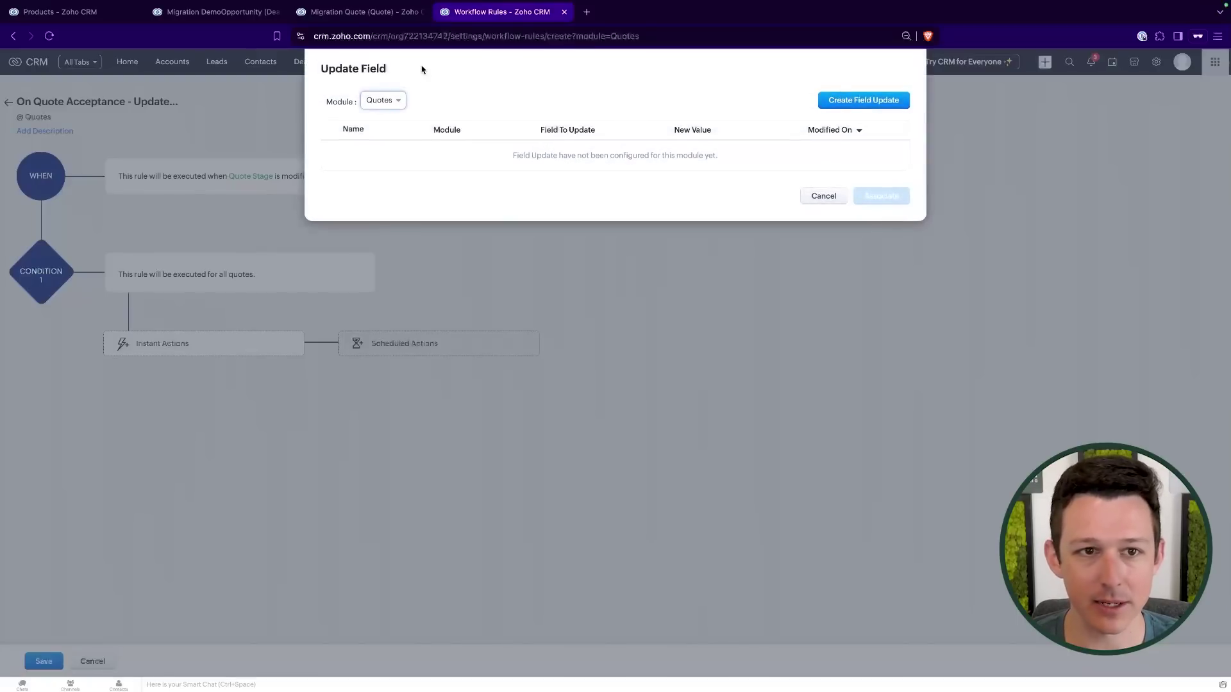
left_click(383, 100)
left_click(384, 134)
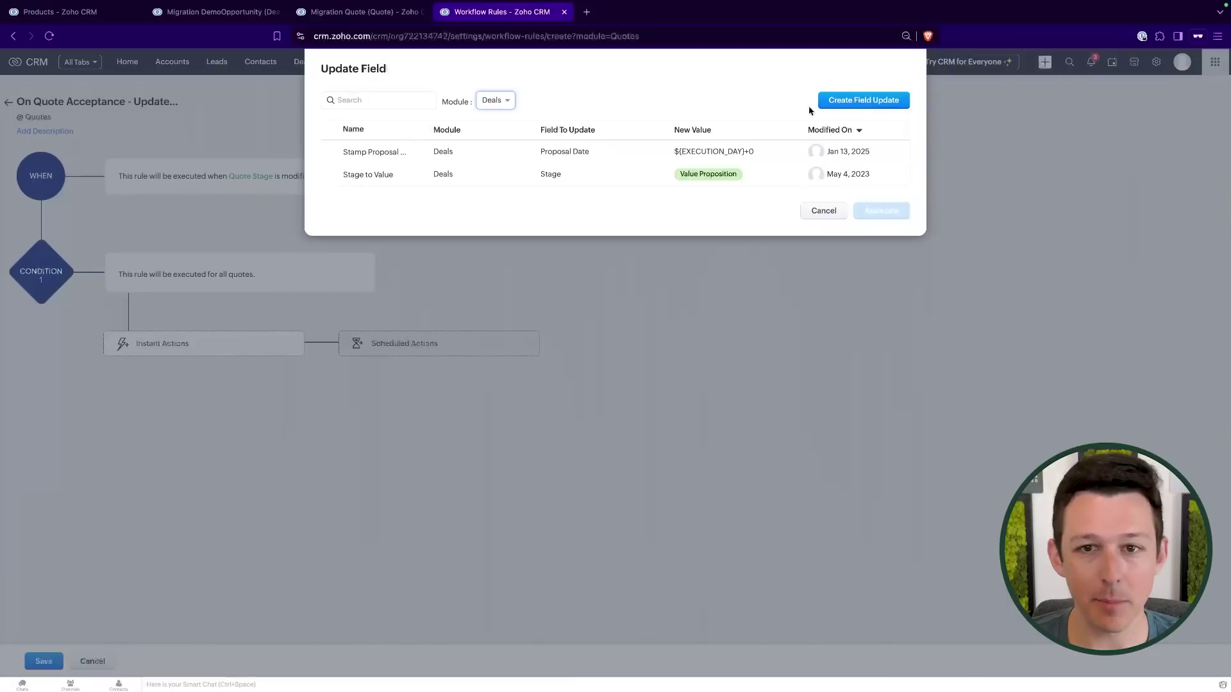
left_click(842, 103)
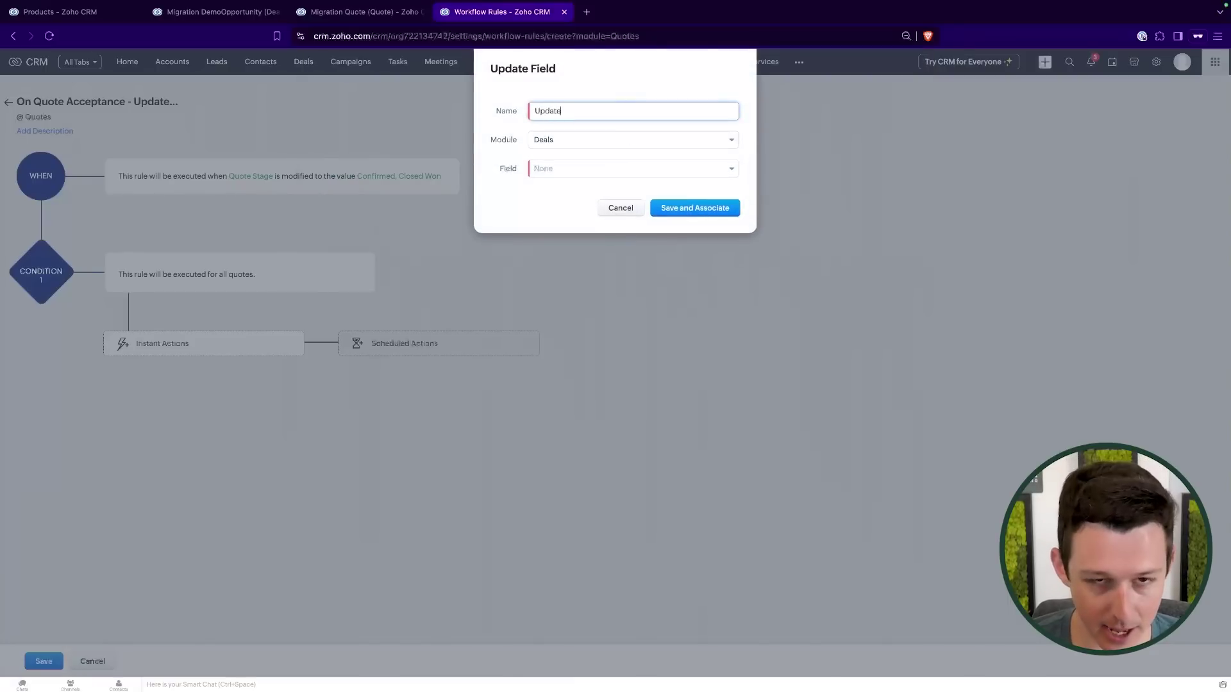
left_click(627, 170)
type("sdt")
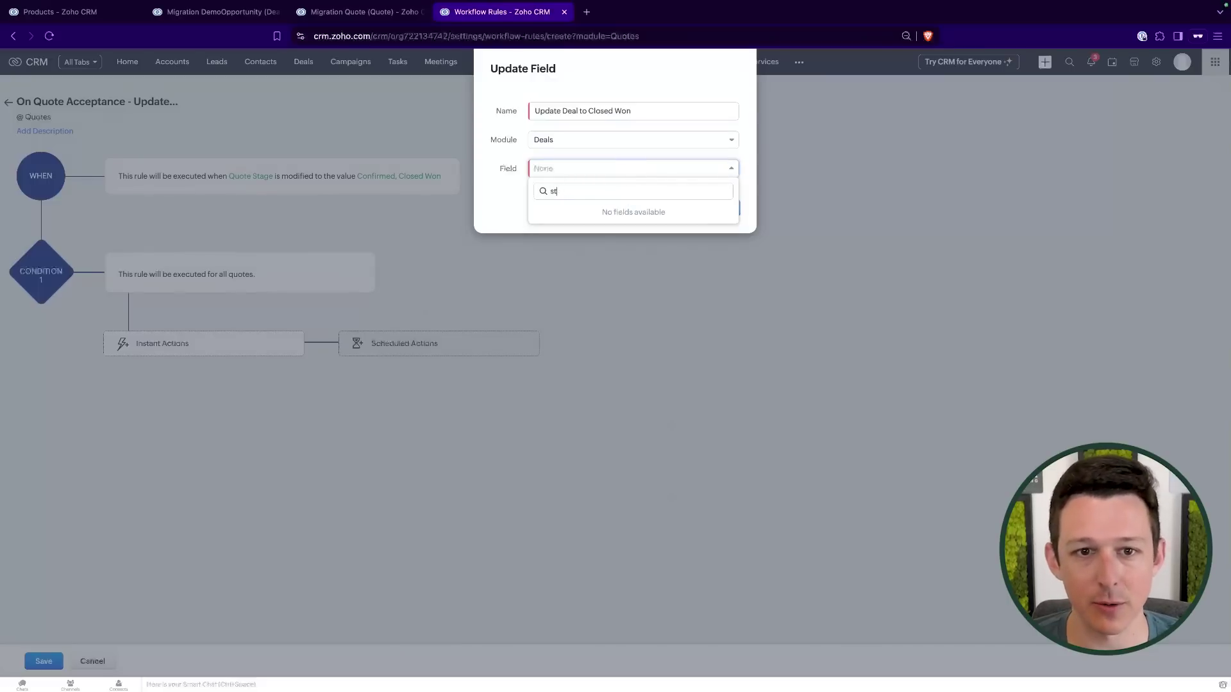
left_click(596, 212)
left_click(693, 200)
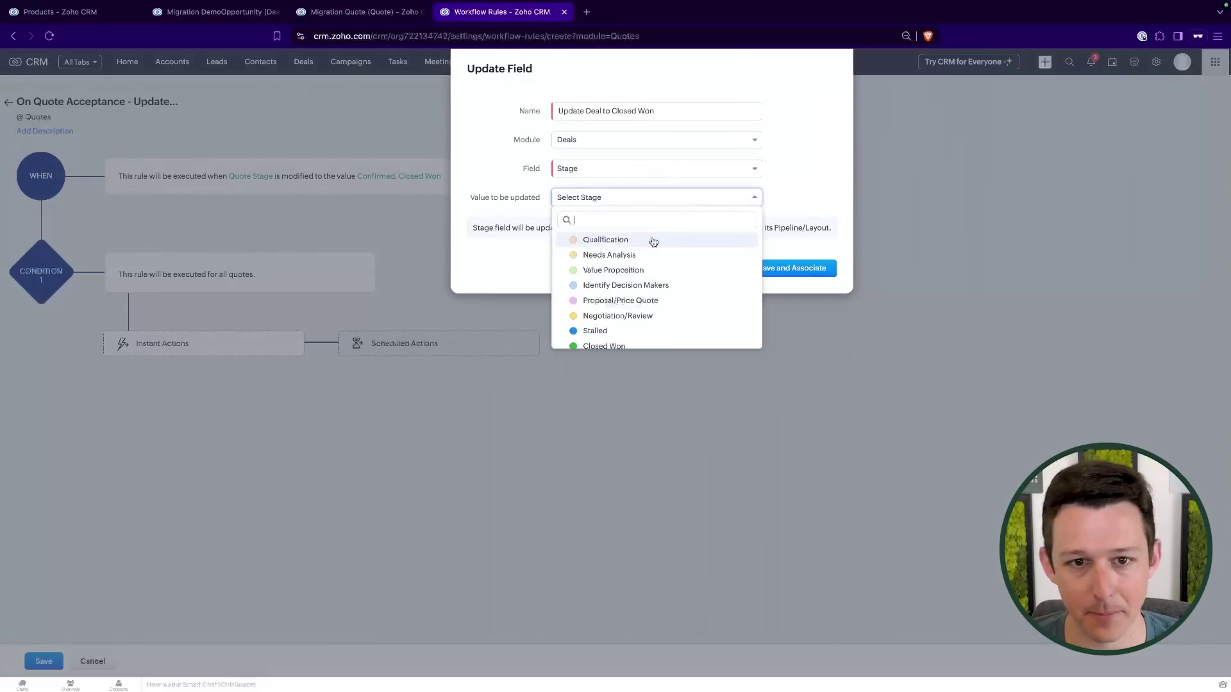
scroll(652, 242, "down", 1)
left_click(643, 310)
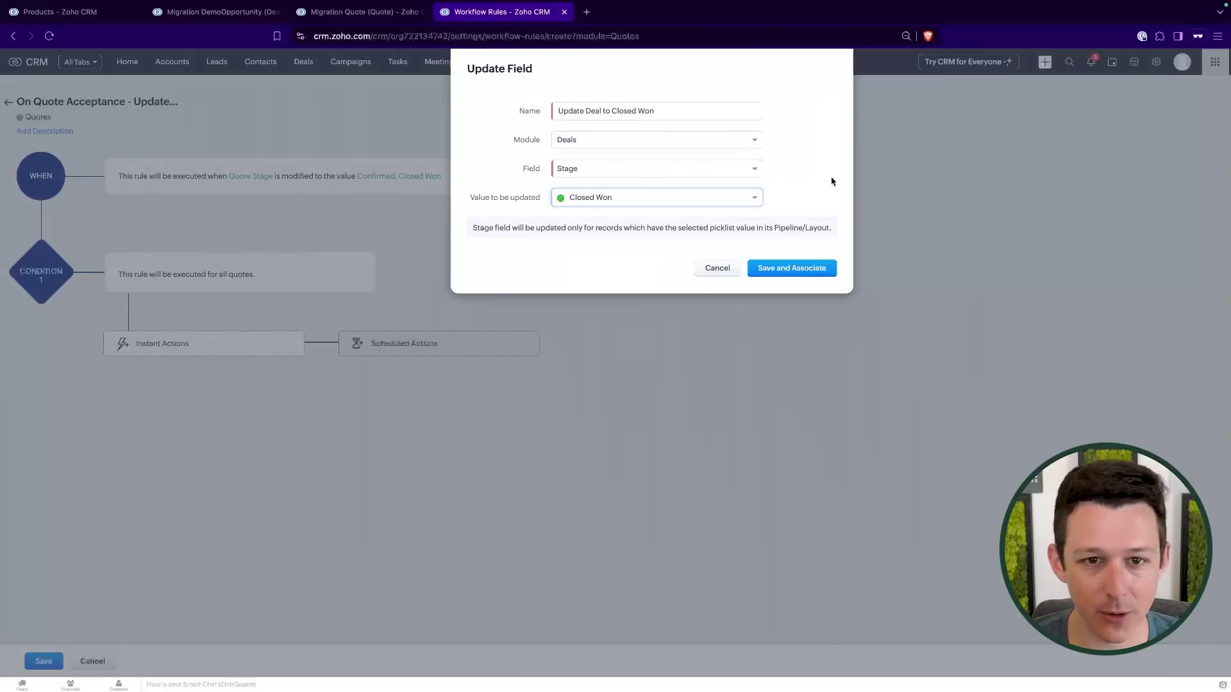
left_click(805, 271)
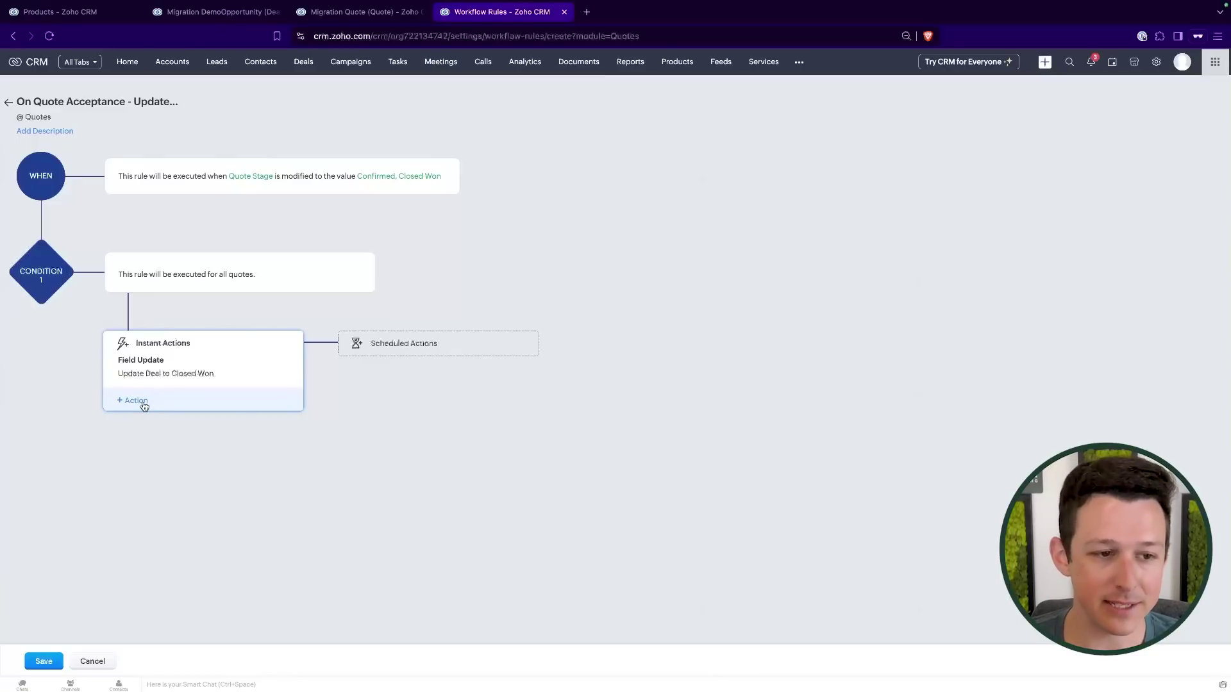
- Add a new Function action named quote_value_to_deal, with display name 'Quote Value to Deal'
left_click(144, 406)
mouse_move(144, 461)
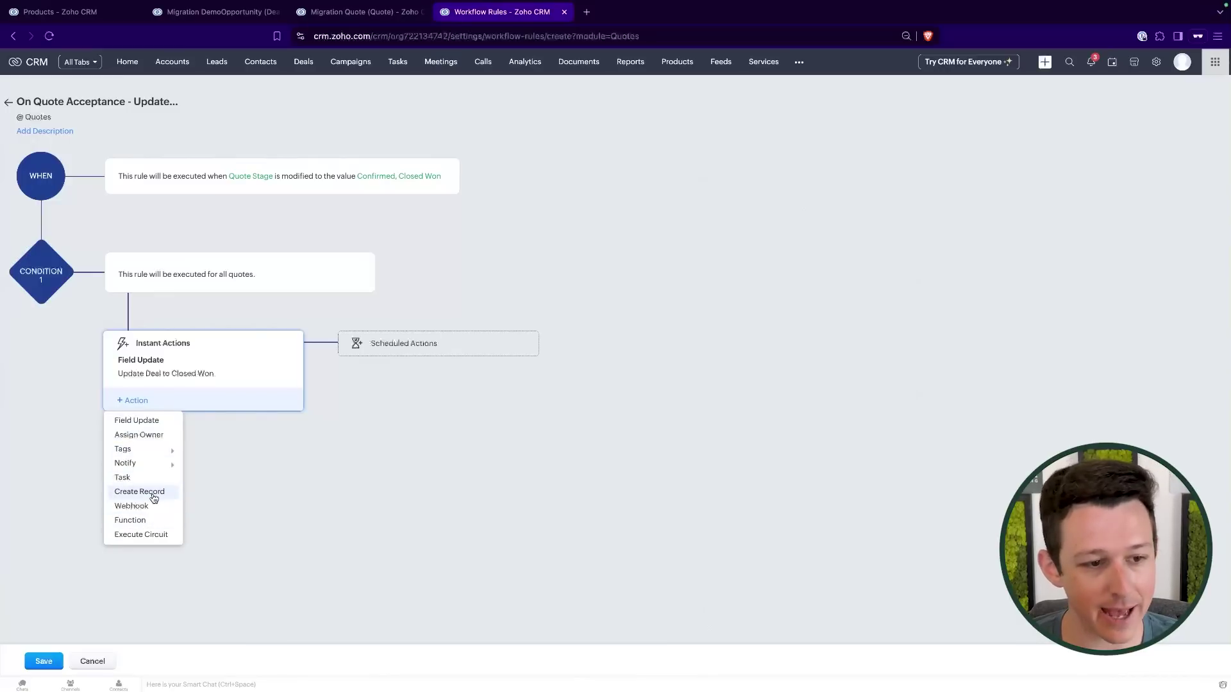
left_click(145, 519)
left_click(624, 231)
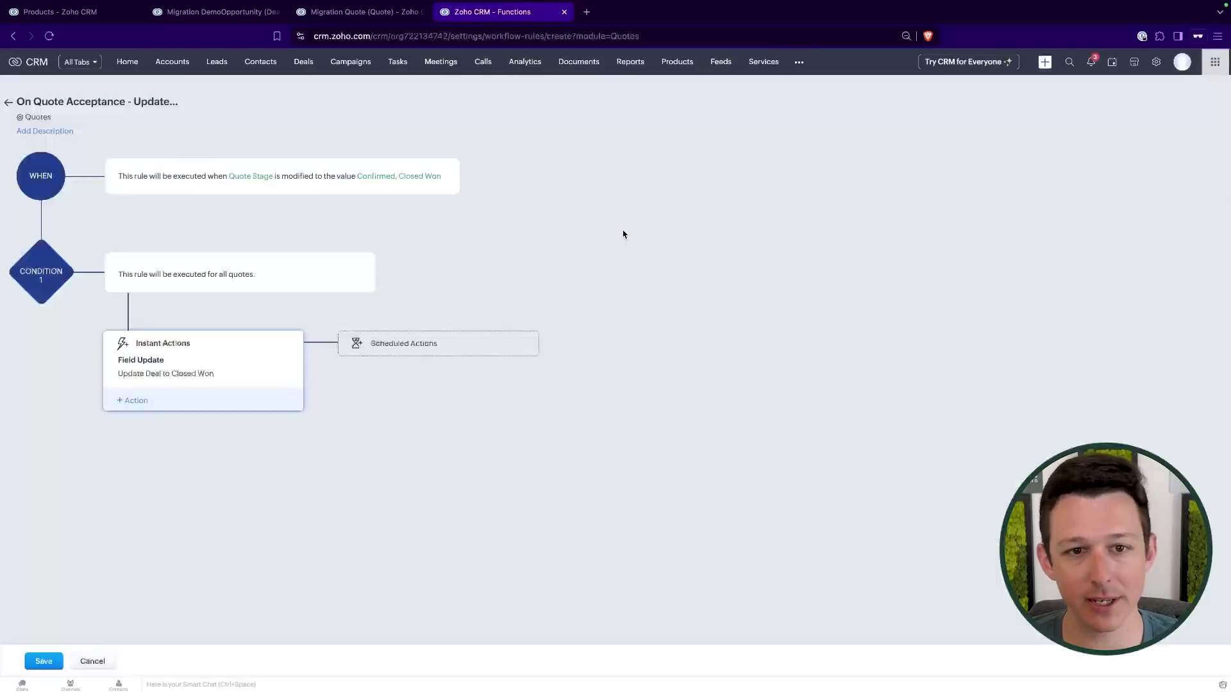
left_click(597, 101)
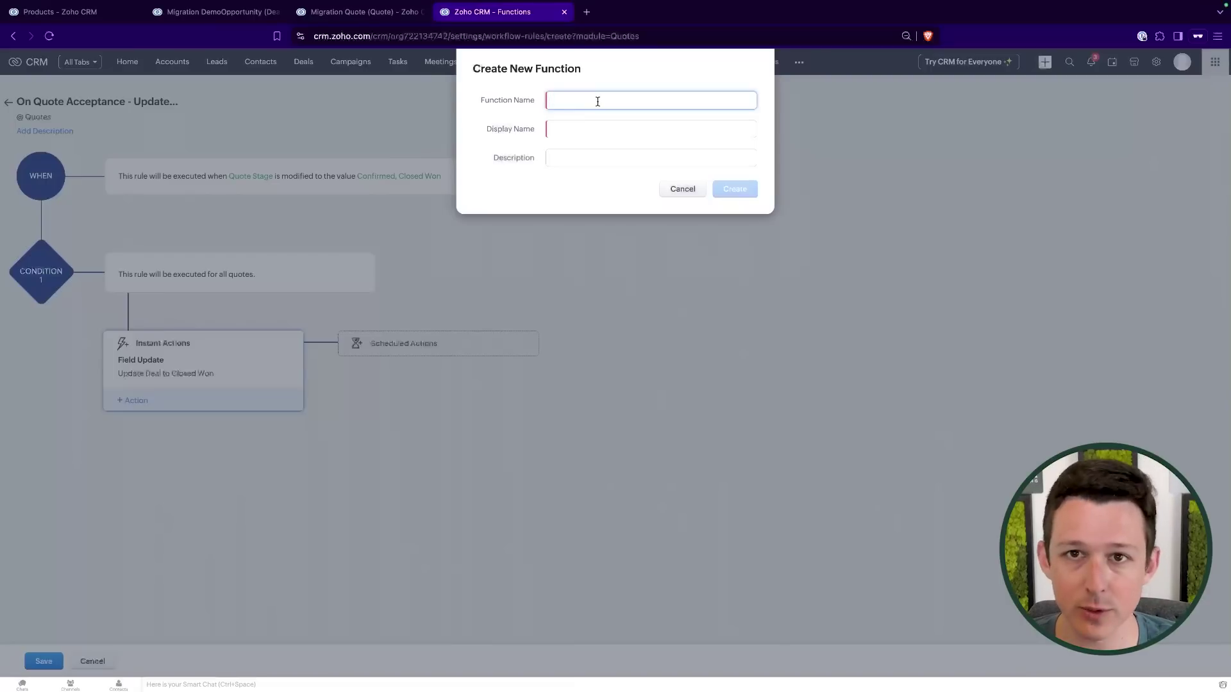
type("quote")
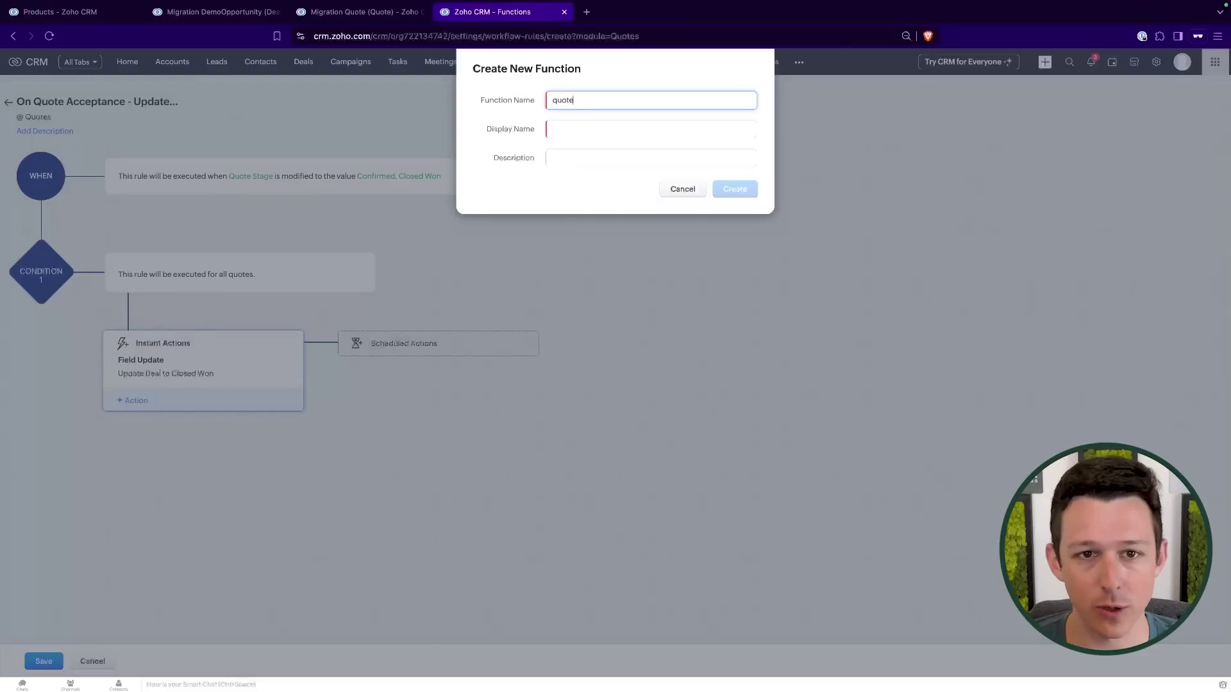
type("_value_to_")
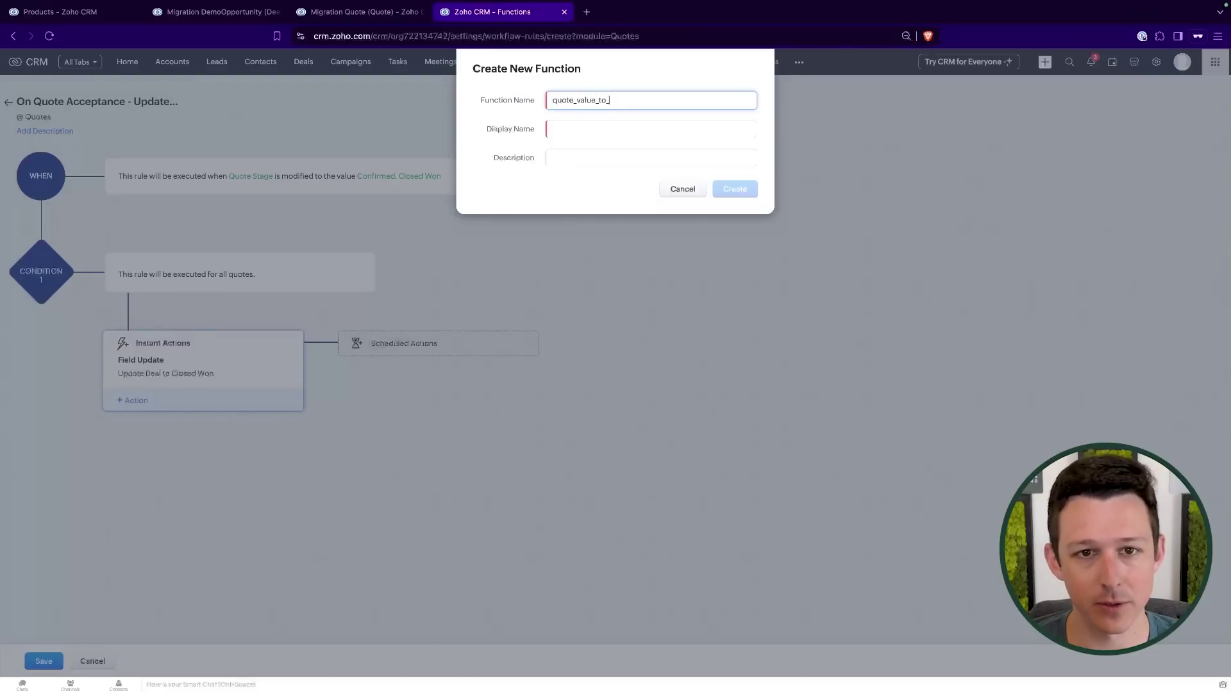
type("deal")
key("Tab")
type("Quote Value to")
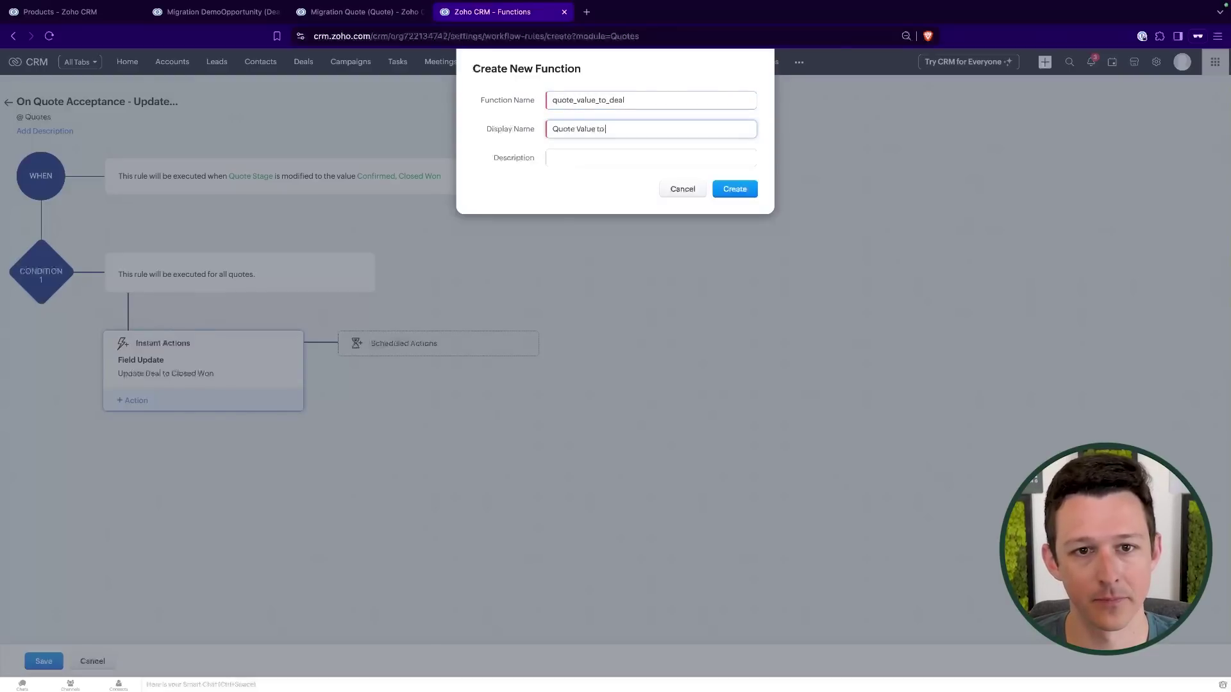
type(" Deal")
left_click(748, 191)
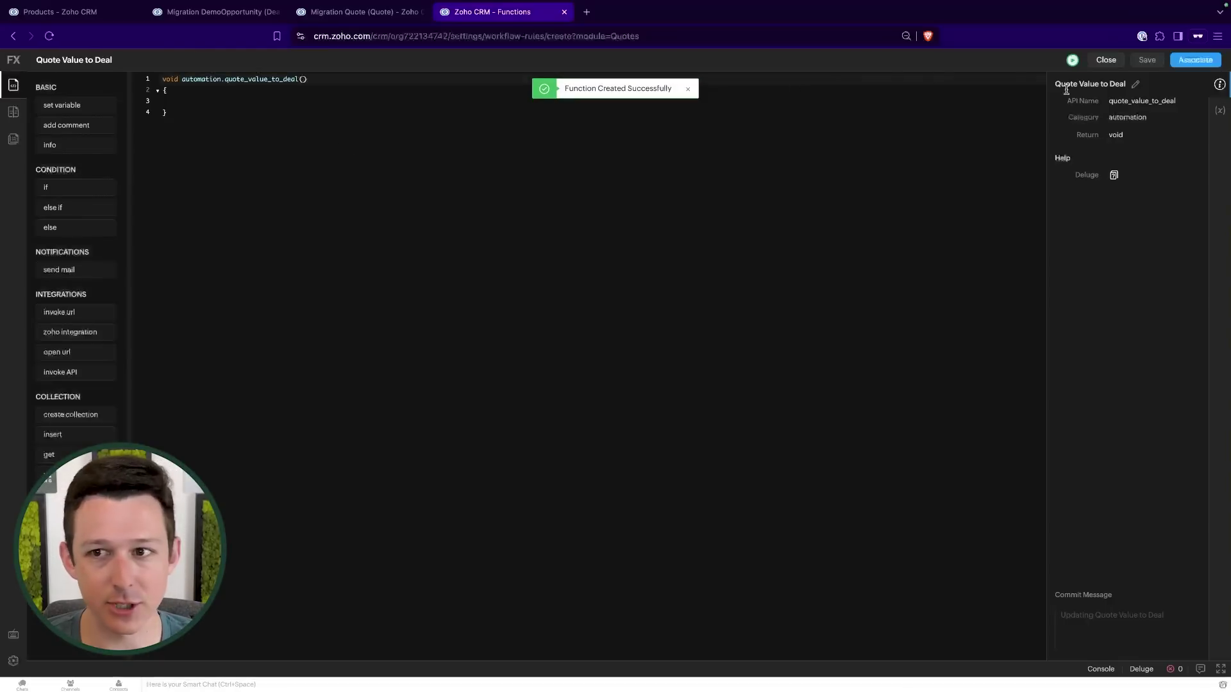
- Add a quoteid argument mapped to the Quotes > Quote Id merge field
left_click(1220, 113)
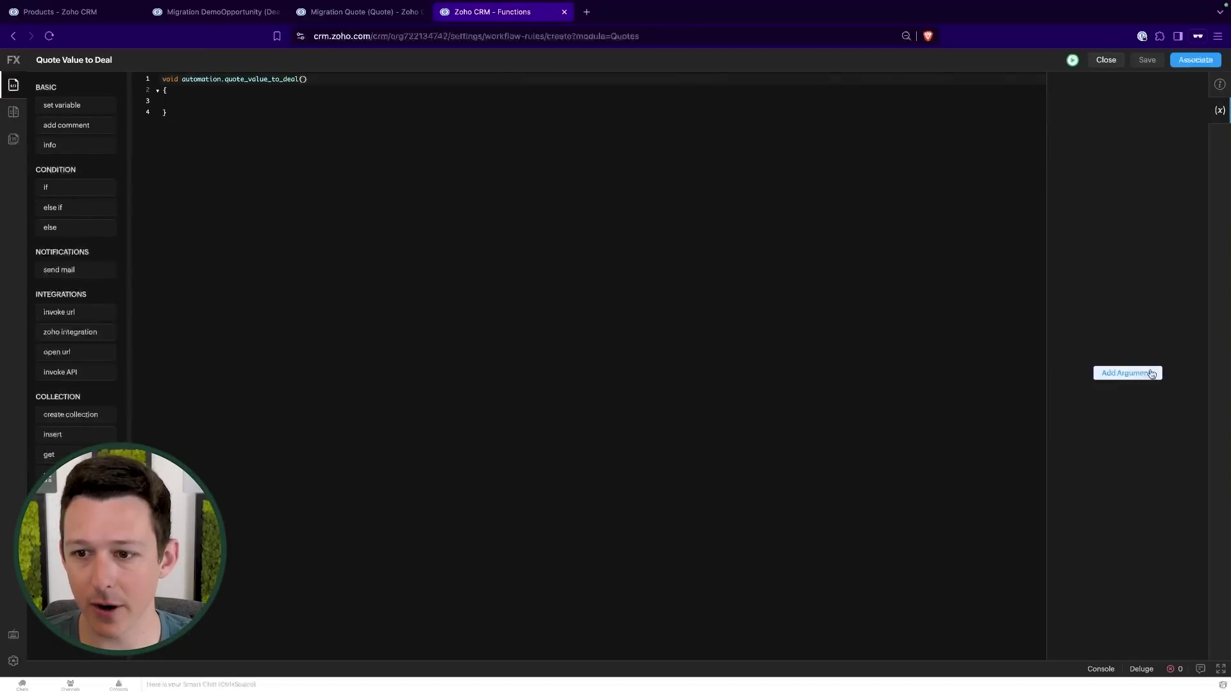
left_click(1144, 376)
left_click(518, 102)
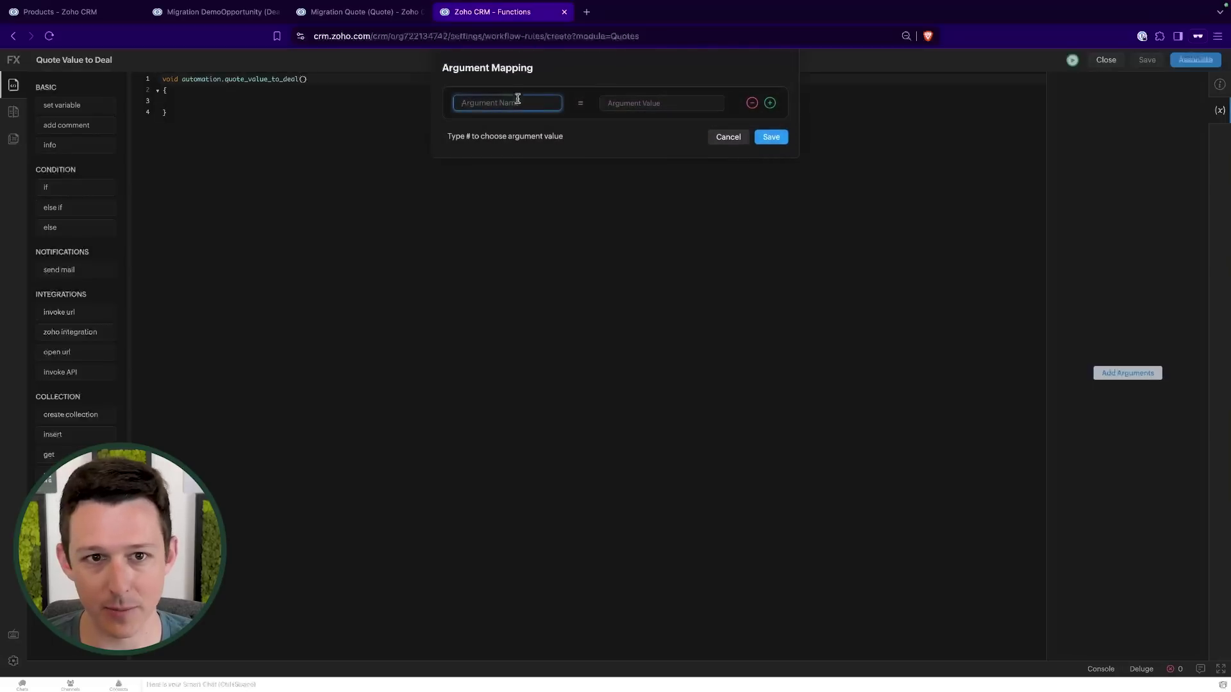
left_click(617, 104)
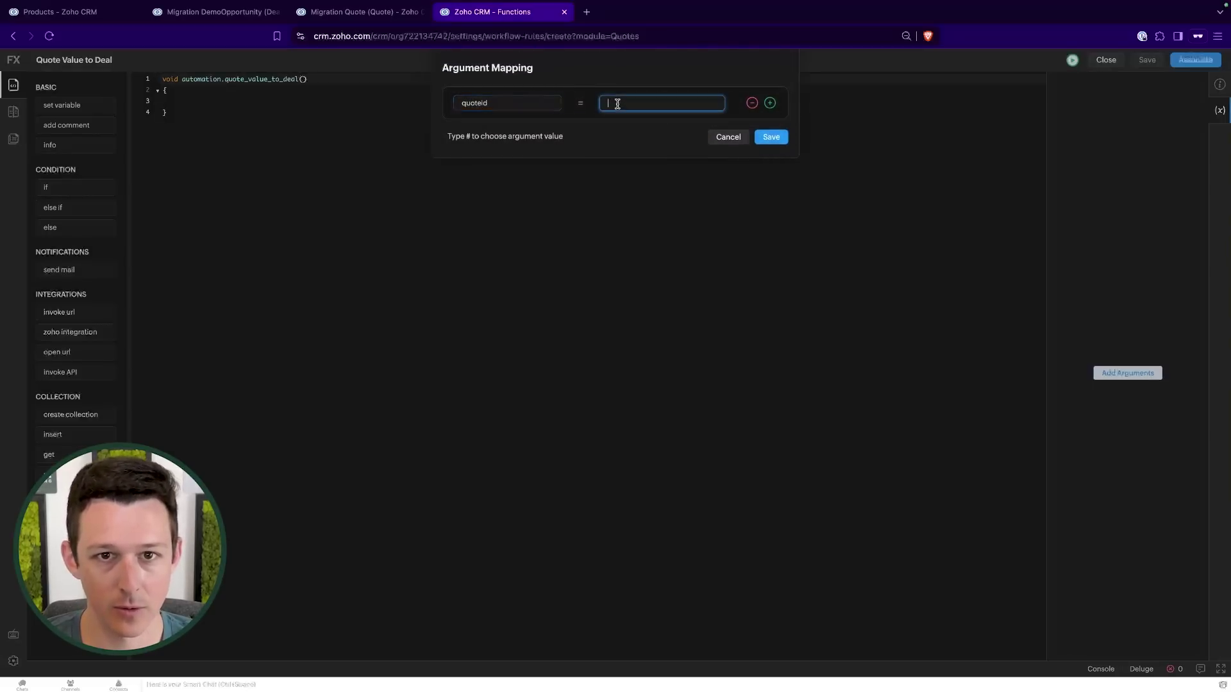
type("#")
left_click(642, 158)
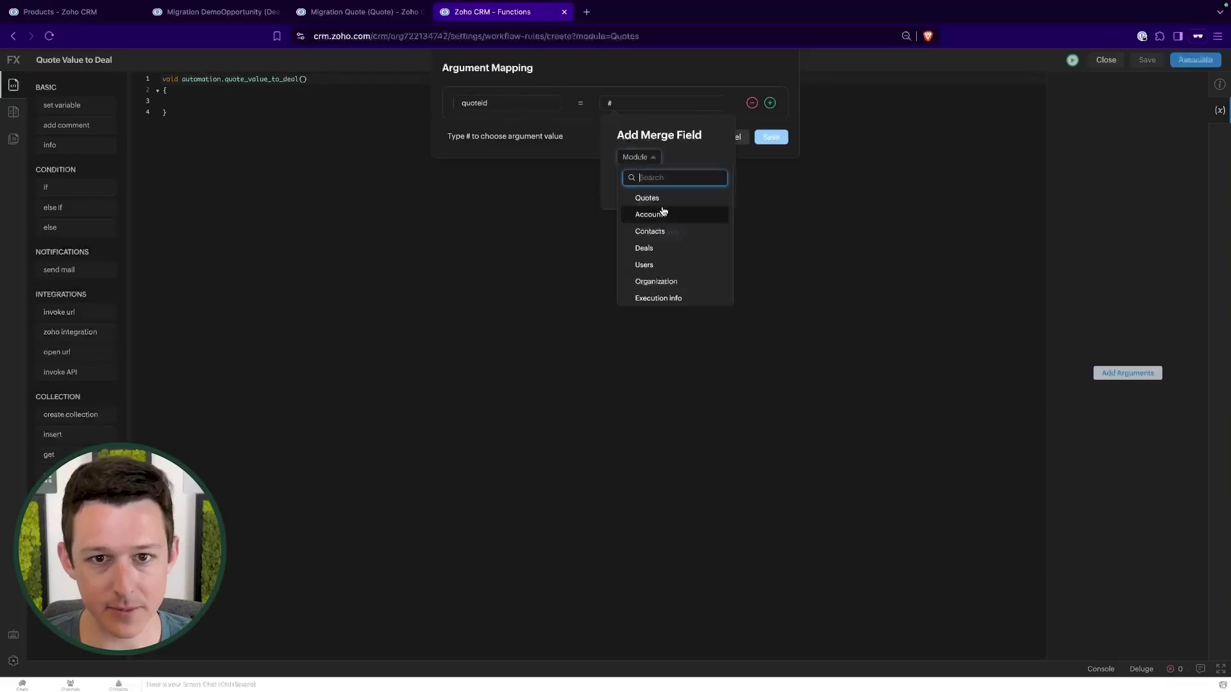
left_click(662, 209)
left_click(693, 158)
left_click(707, 200)
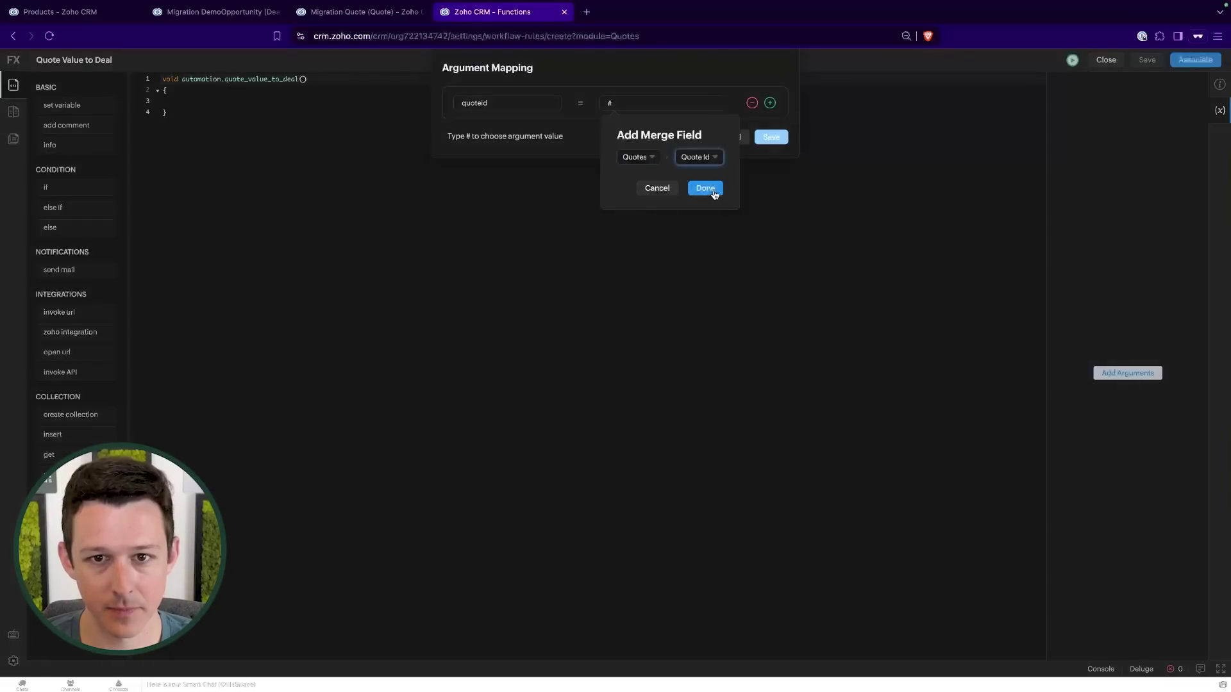
left_click(707, 188)
left_click(771, 137)
left_click(231, 102)
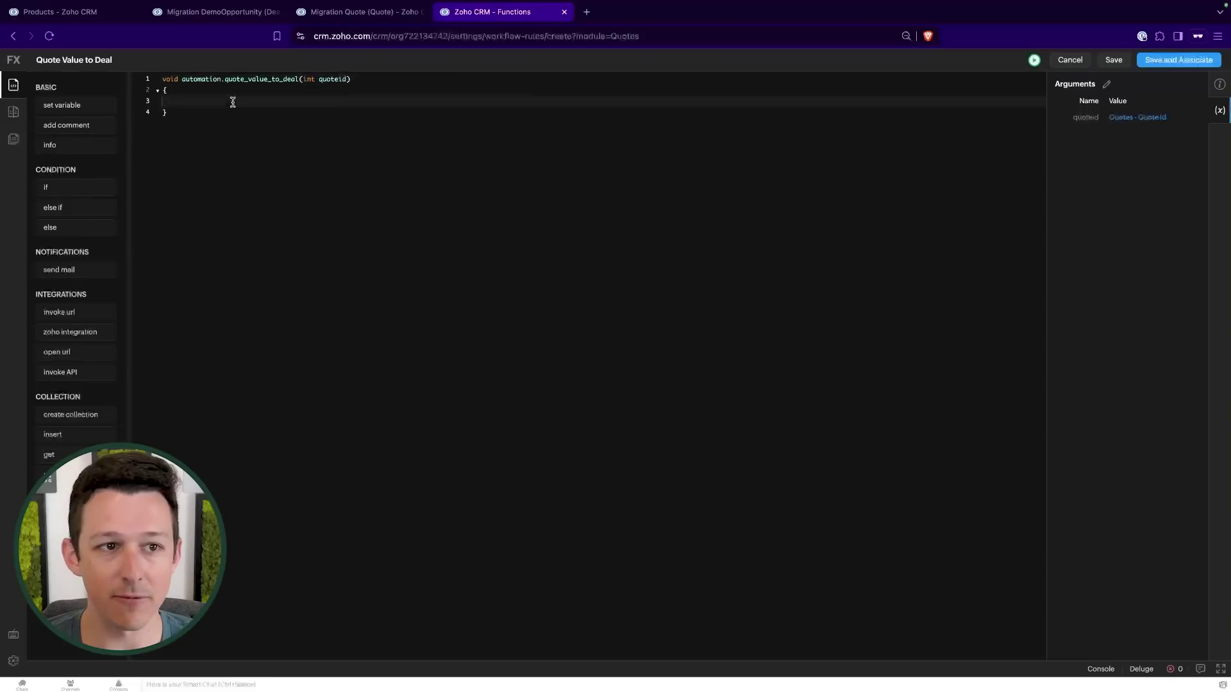
- Write quote = zoho.crm.getrecordbyid("Quotes",quoteid); and delete the invokeurl snippet
type("quote = zo")
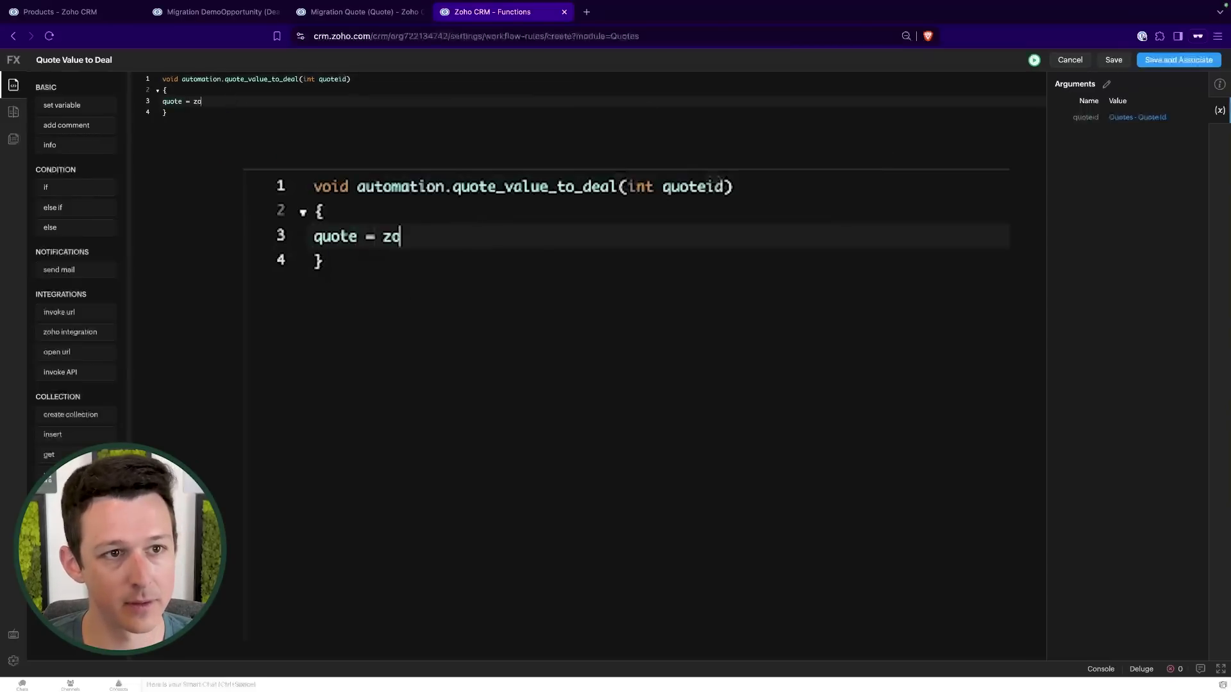
type("ho.crm.getrecor")
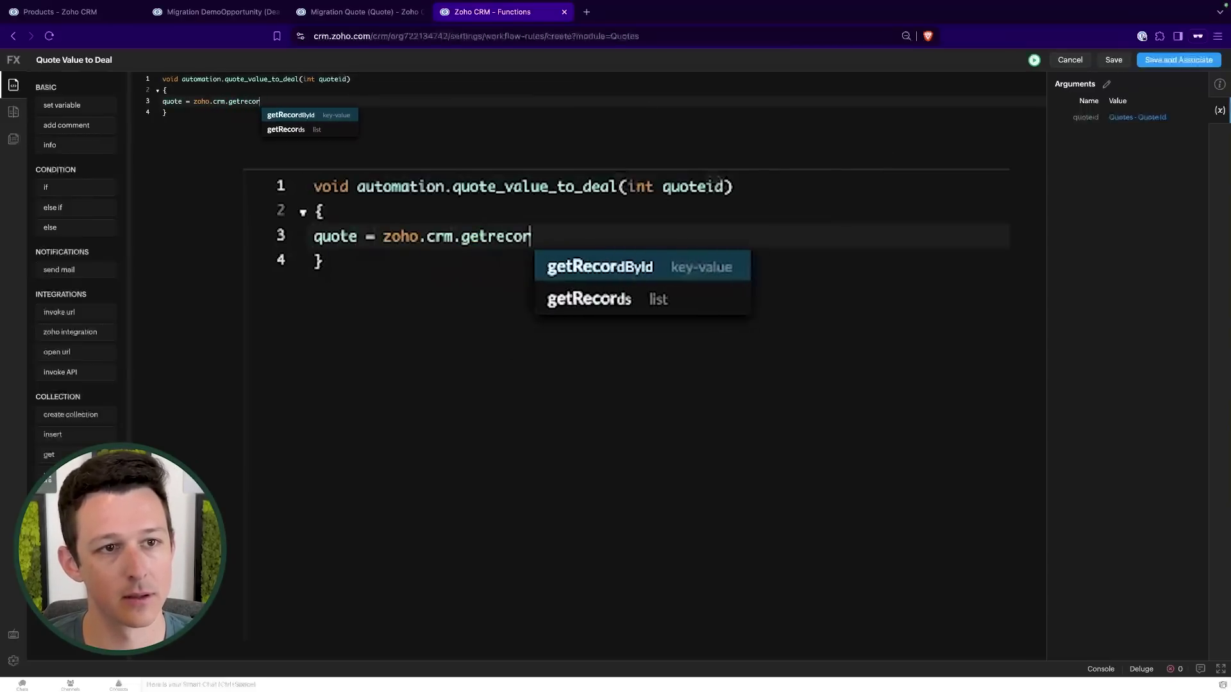
type("dbyid(")
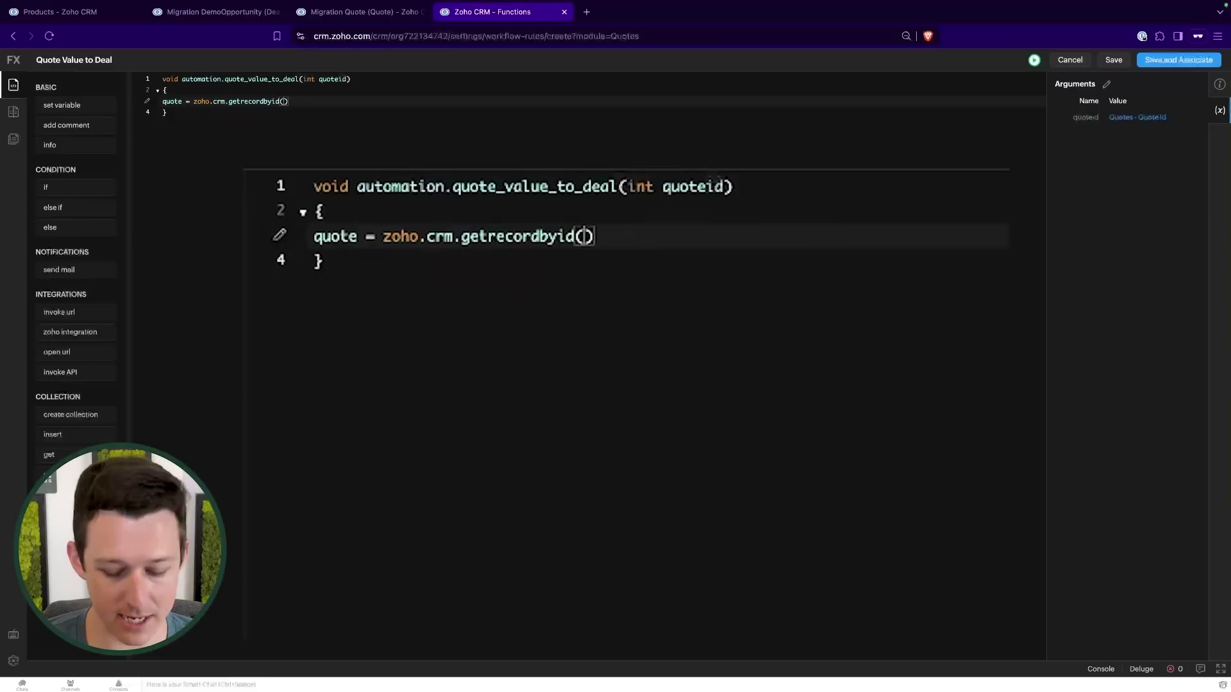
type("\"Quotes\",quo")
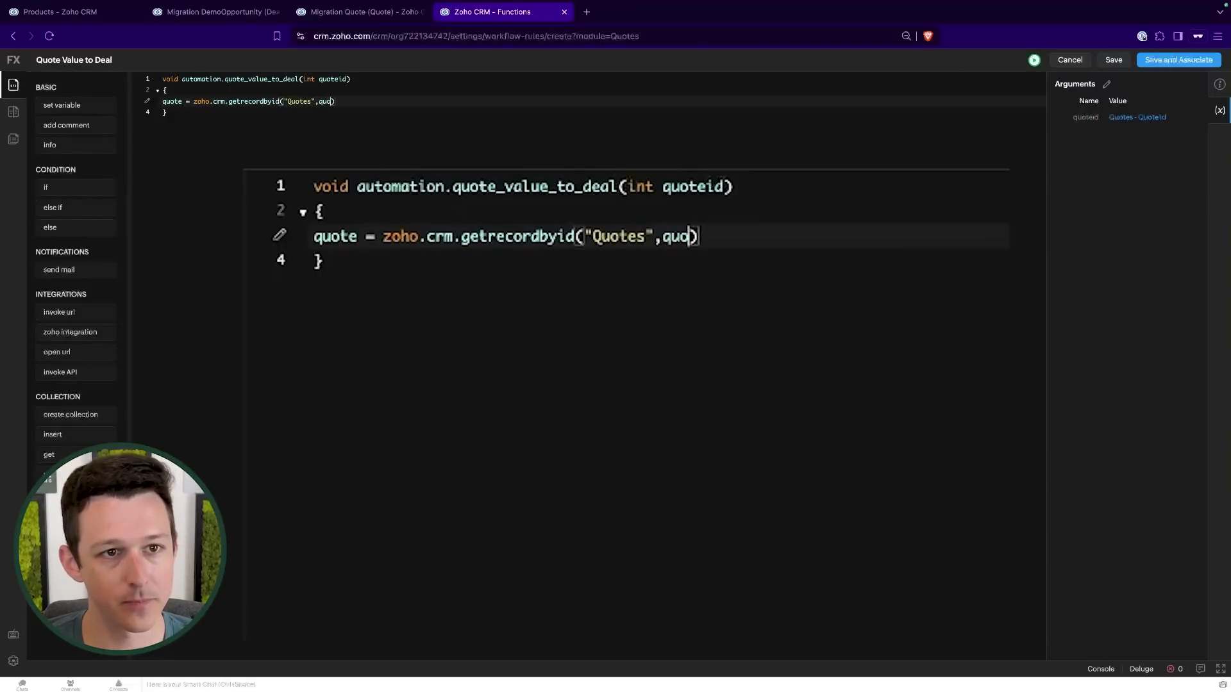
type("teid")
key("End")
type(";")
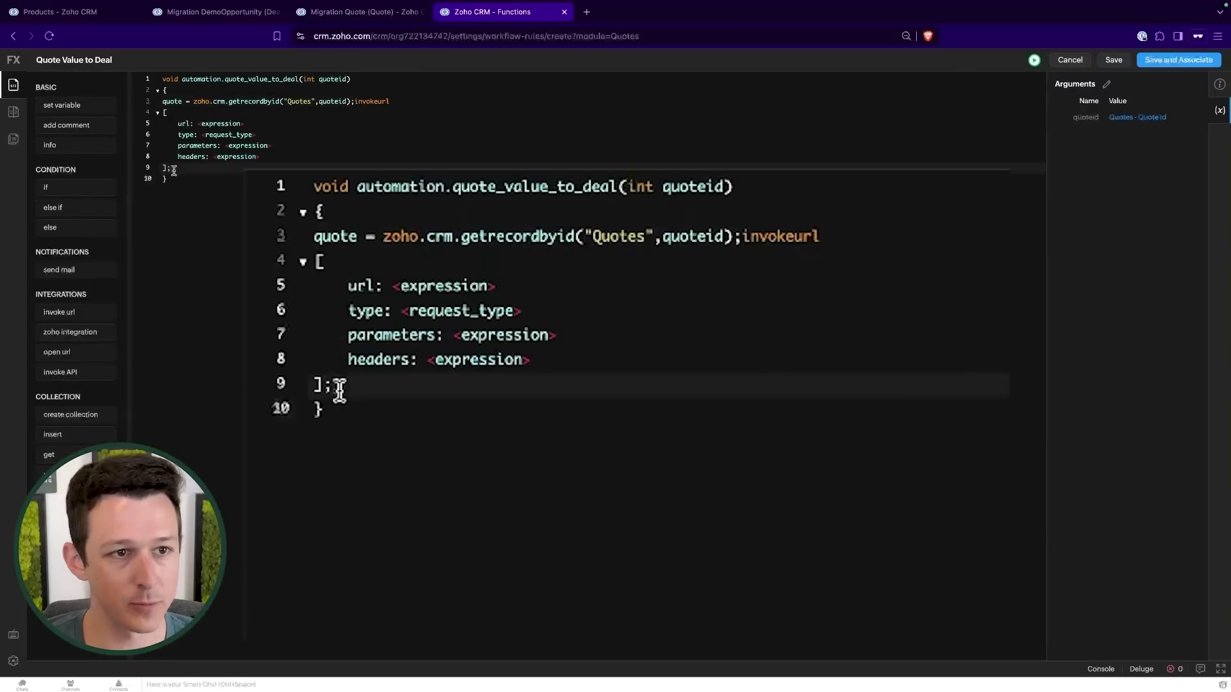
left_click_drag(171, 168, 355, 104)
key("BackSpace")
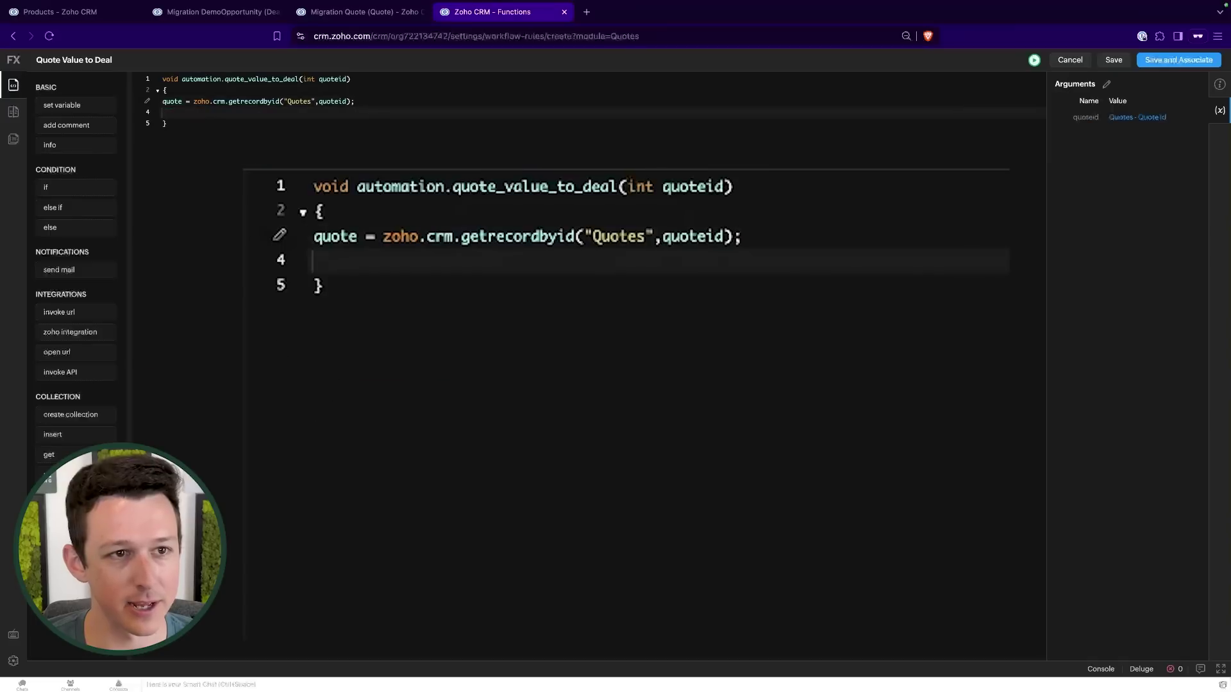
- Add dealid = quote.getjson("Deal_Name").getjson("id"); to get the linked deal's id
type("dealid")
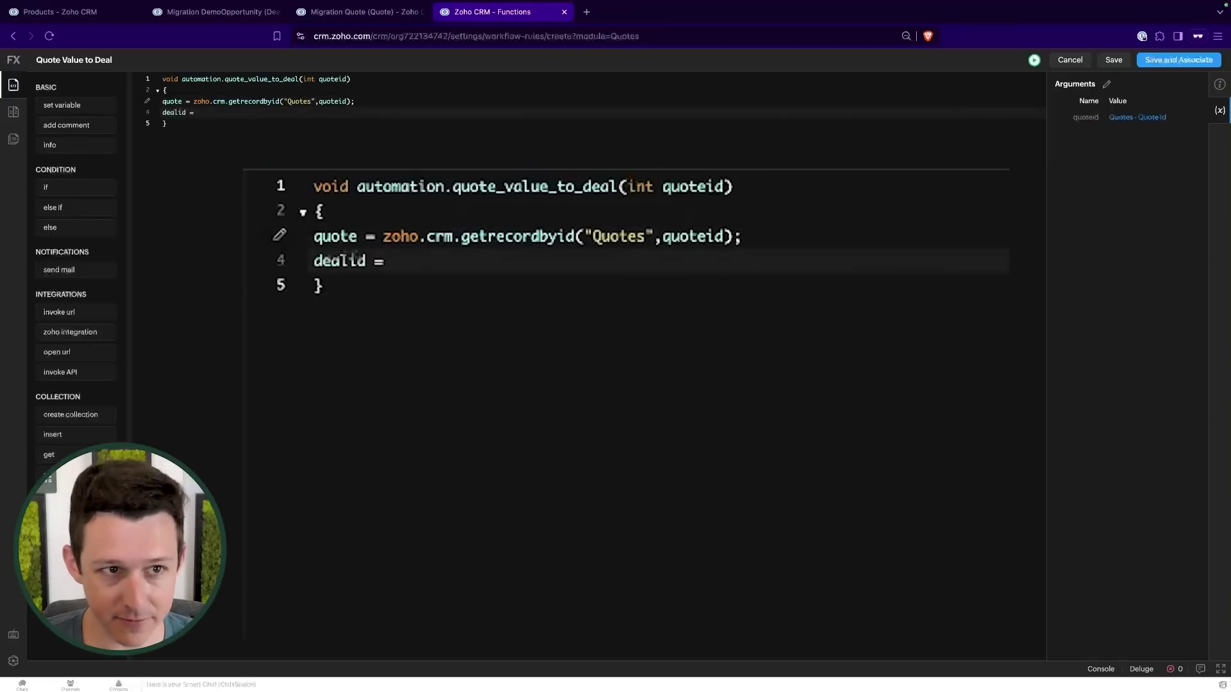
type(" = zoho")
key("BackSpace")
key("BackSpace")
key("BackSpace")
key("BackSpace")
type("quote.g")
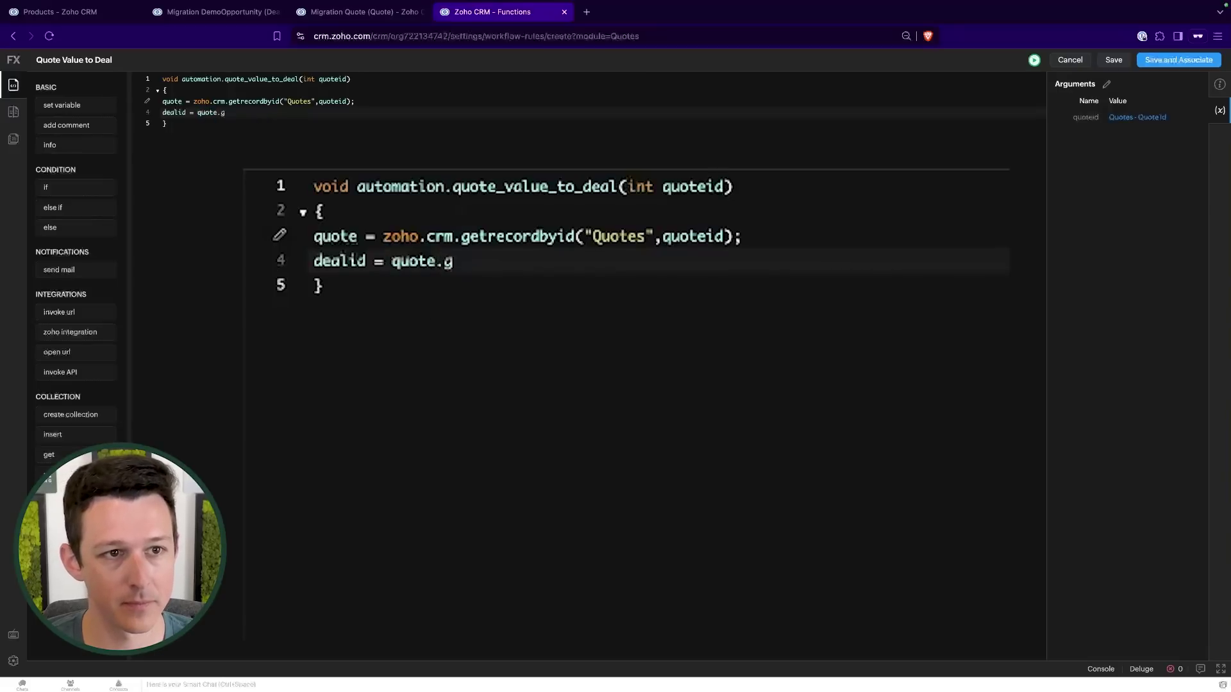
type("etjson(\"Deal_Name")
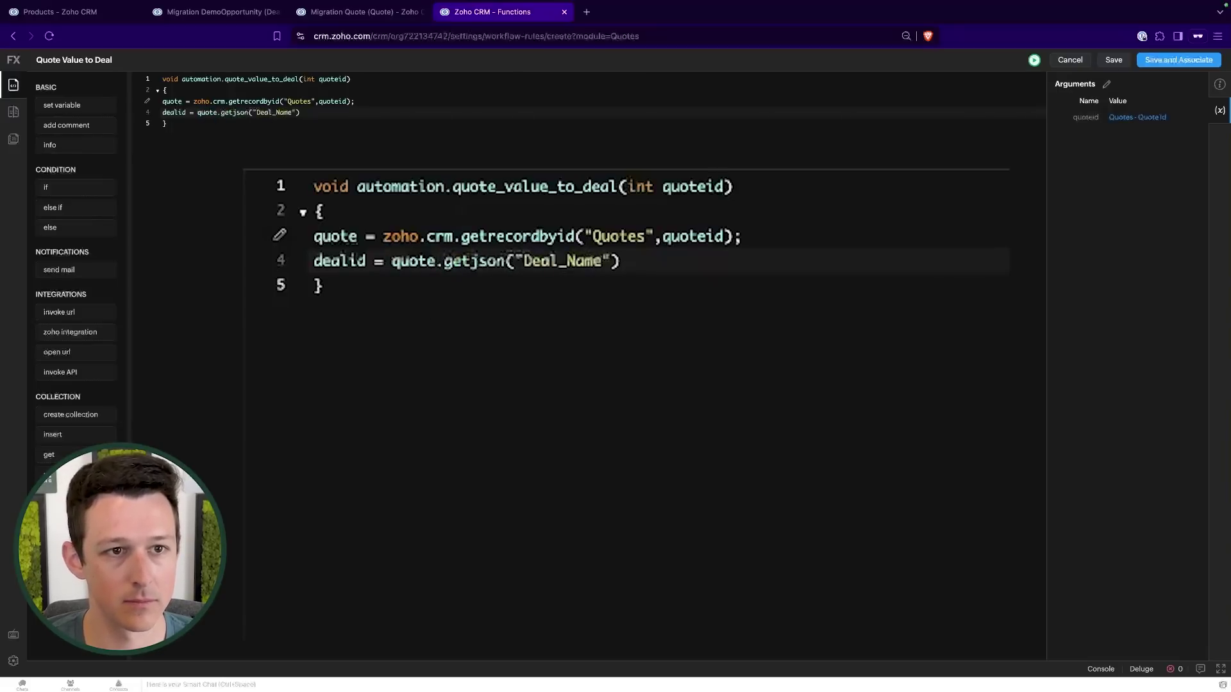
type(".getjson(\"")
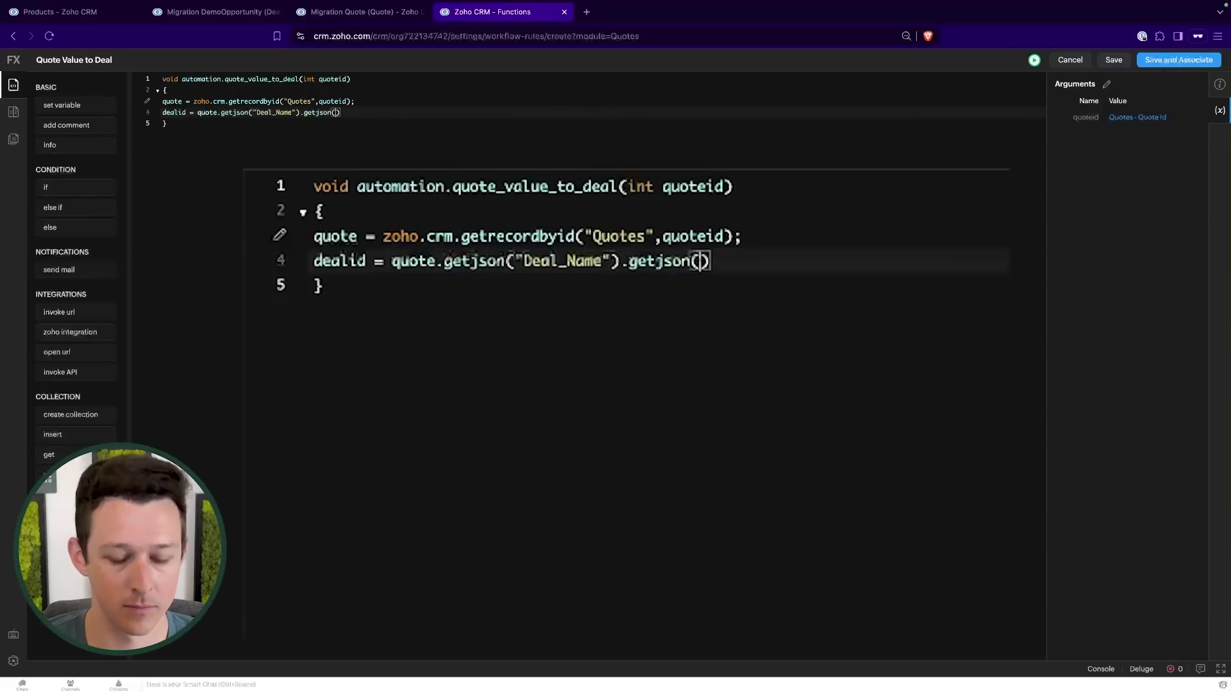
type("(\"")
type("i")
key("BackSpace")
key("BackSpace")
key("BackSpace")
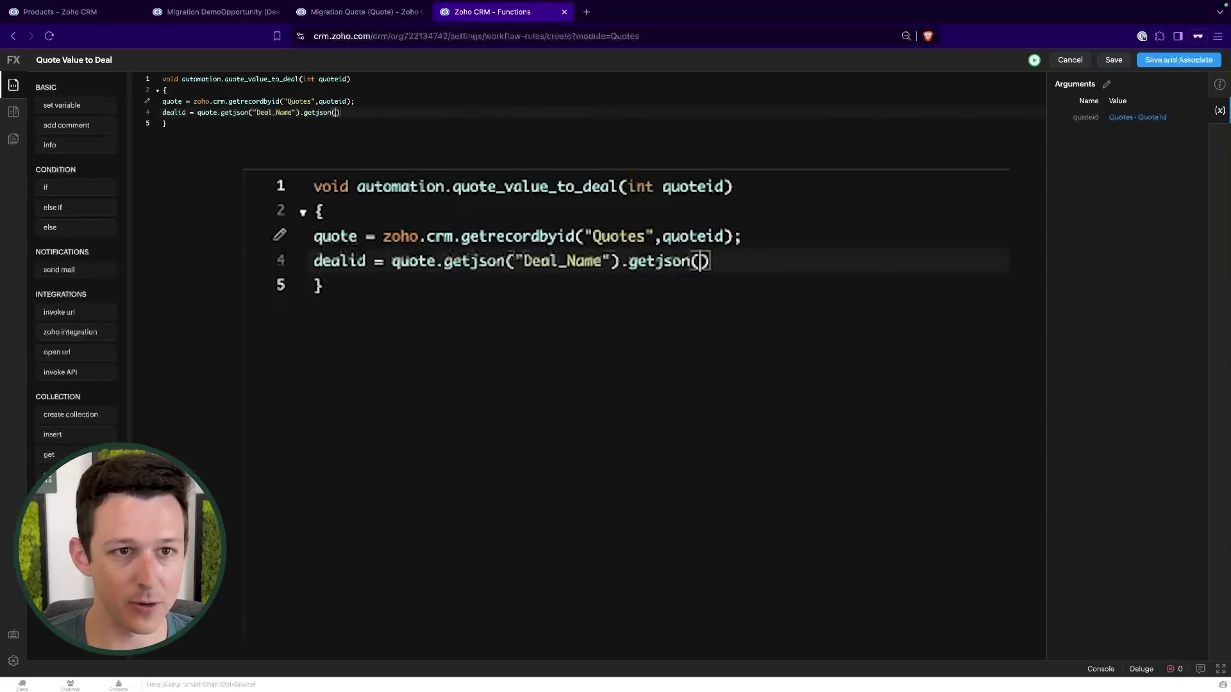
type("\"id\");")
key("Return")
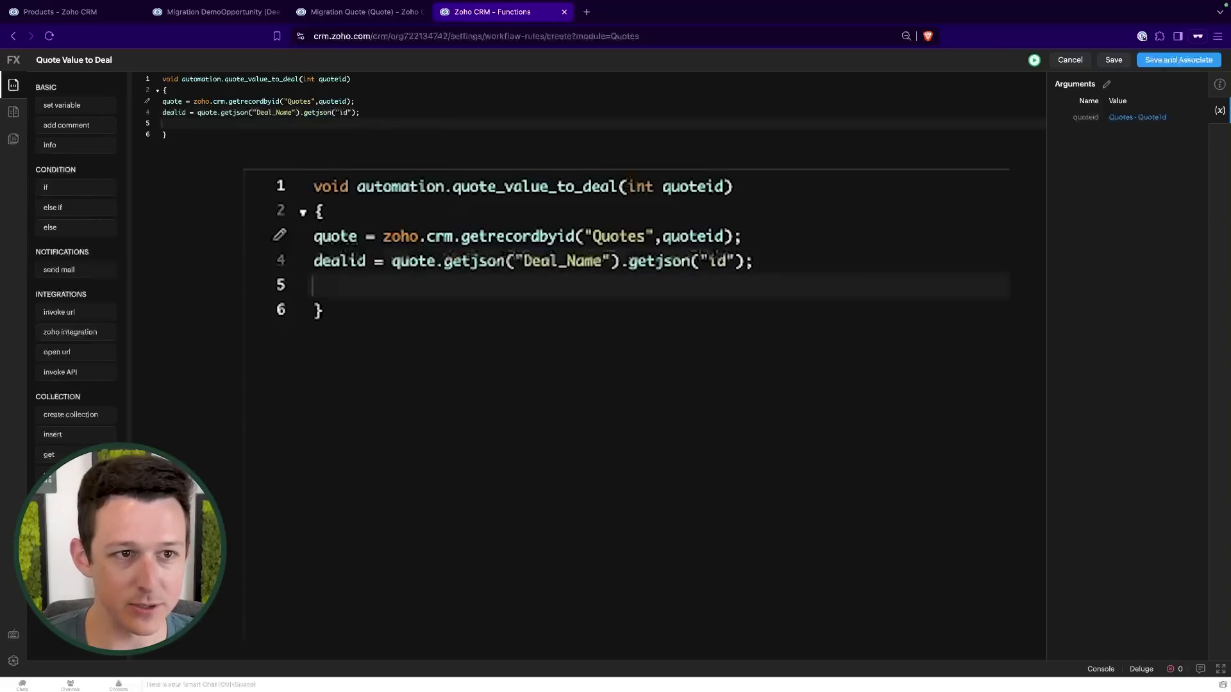
- Begin a quoteamount = quote. line on line 5 of the code
left_click(558, 340)
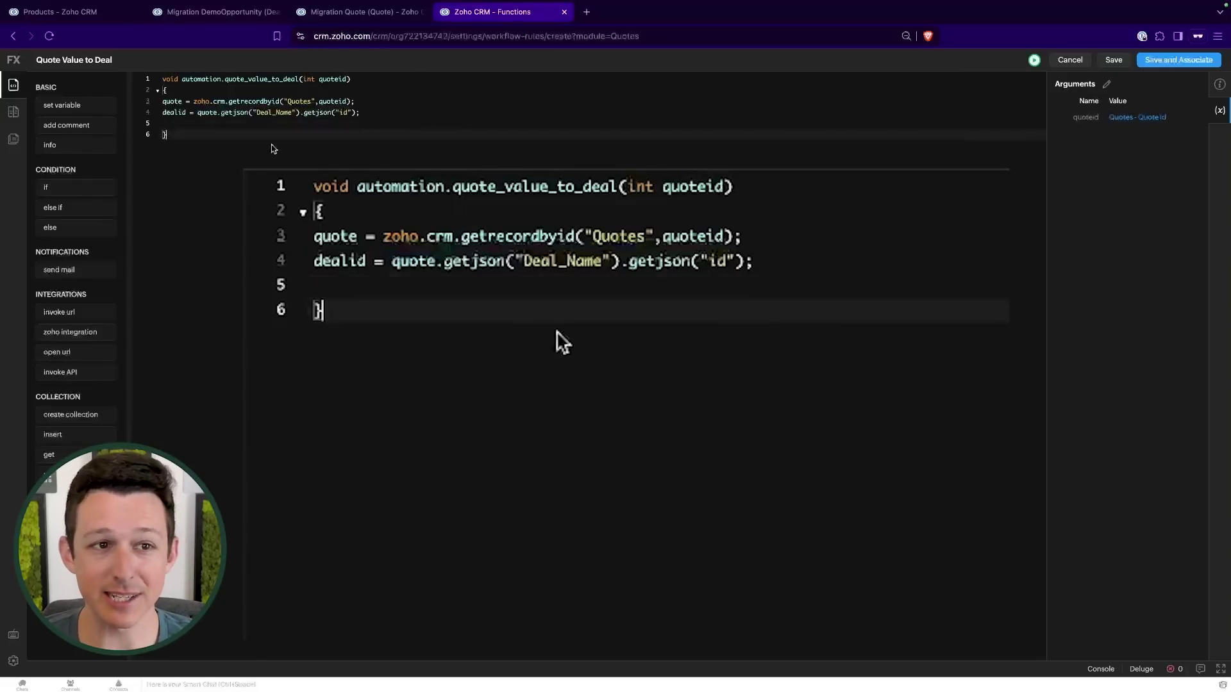
key("ctrl+a")
left_click(558, 341)
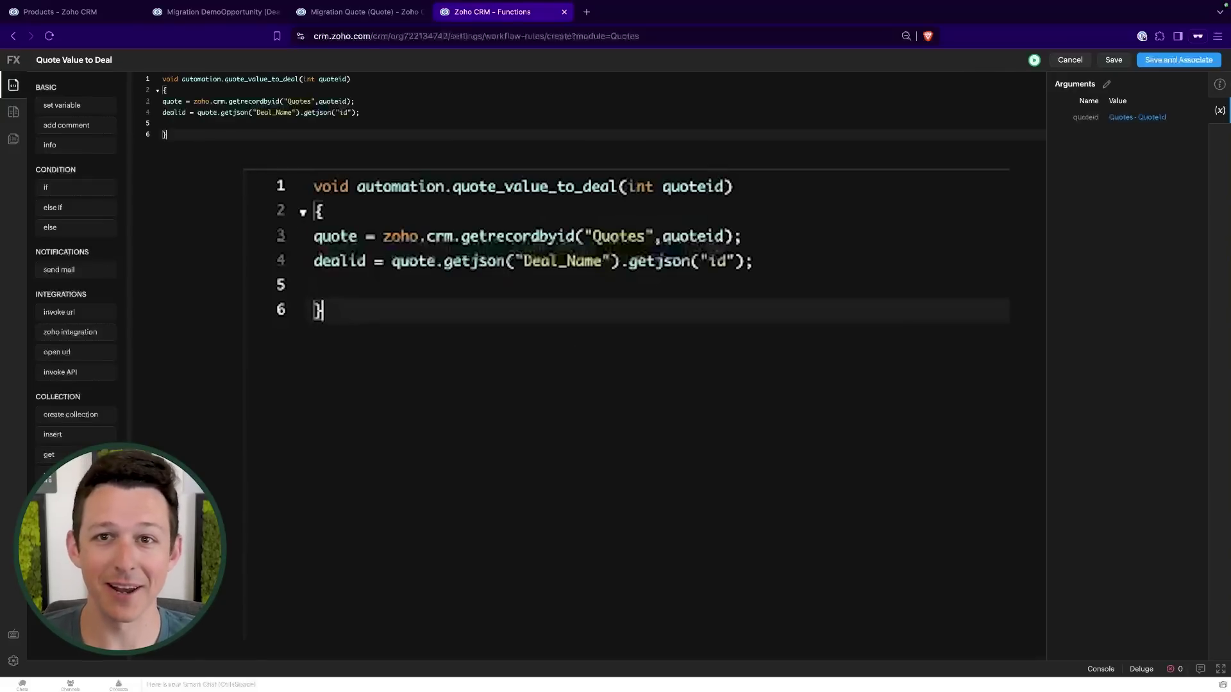
left_click(282, 124)
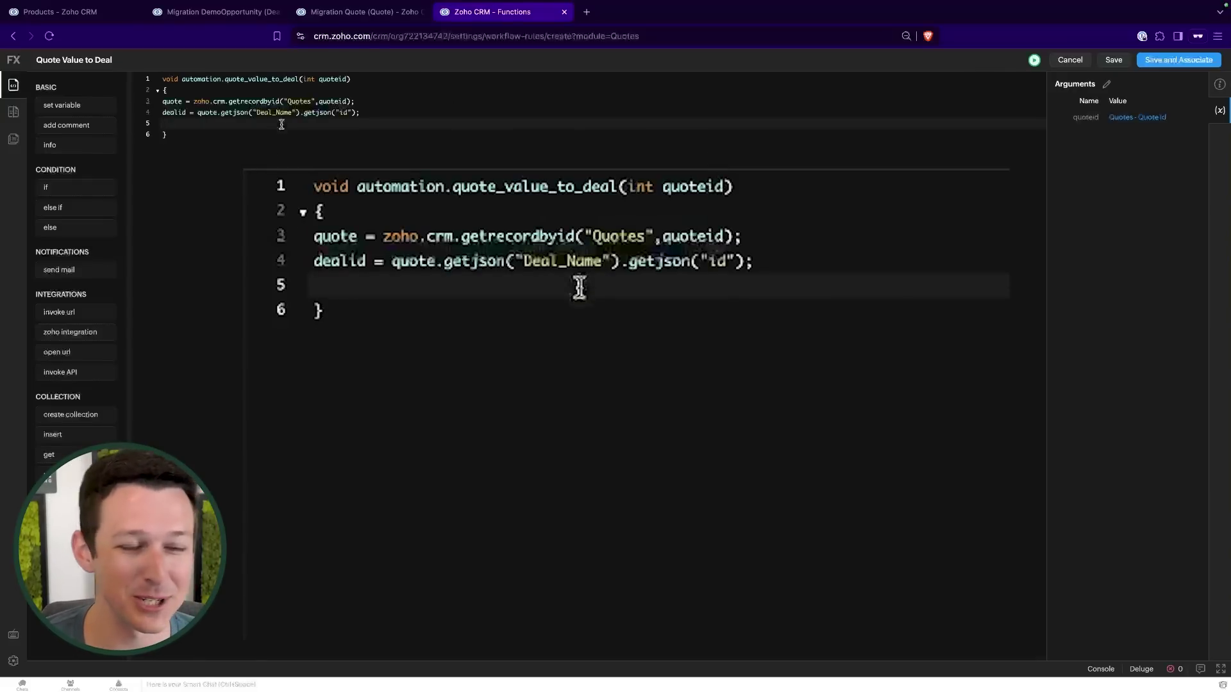
type("quoteamount =")
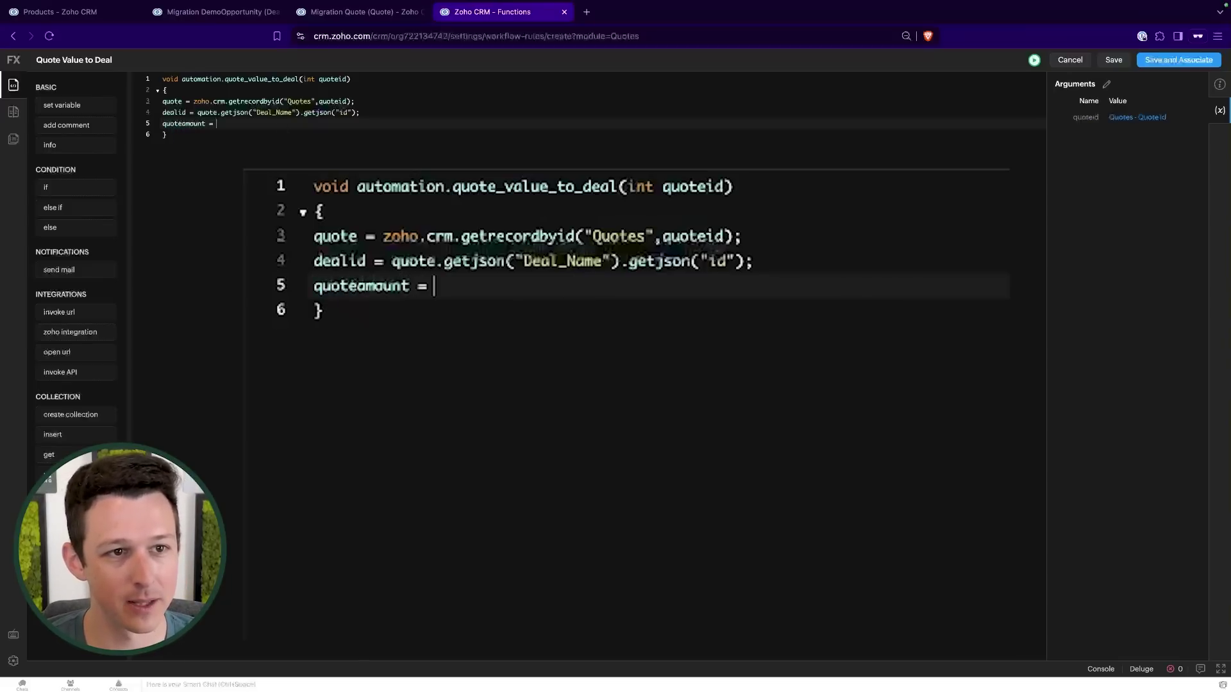
type(" quote.")
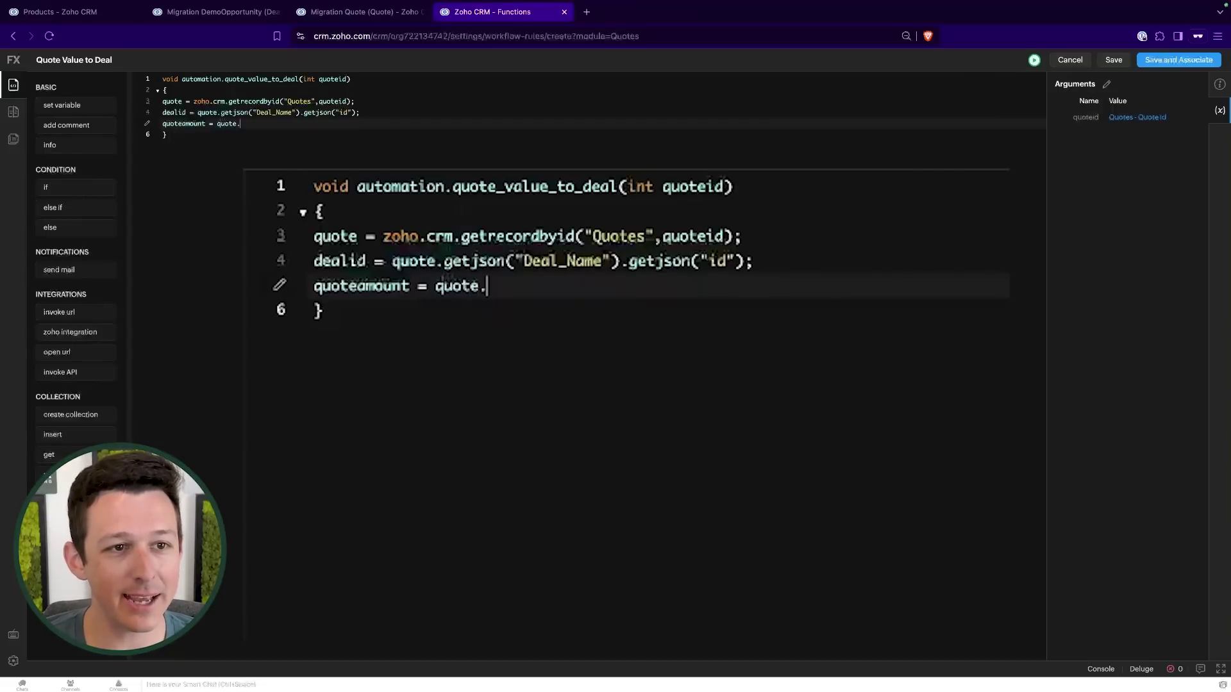
left_click_drag(512, 264, 603, 266)
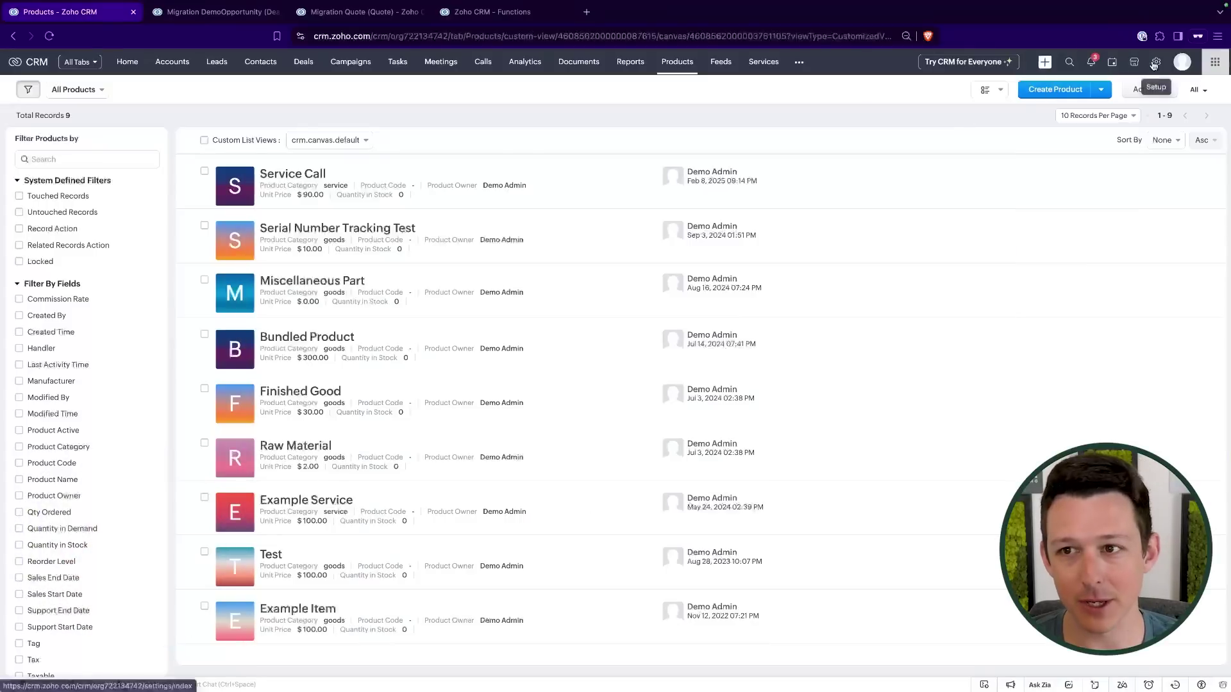
- Look up the Quotes module's Grand Total field API name, Grand_Total, in Setup's API names
left_click(1154, 63)
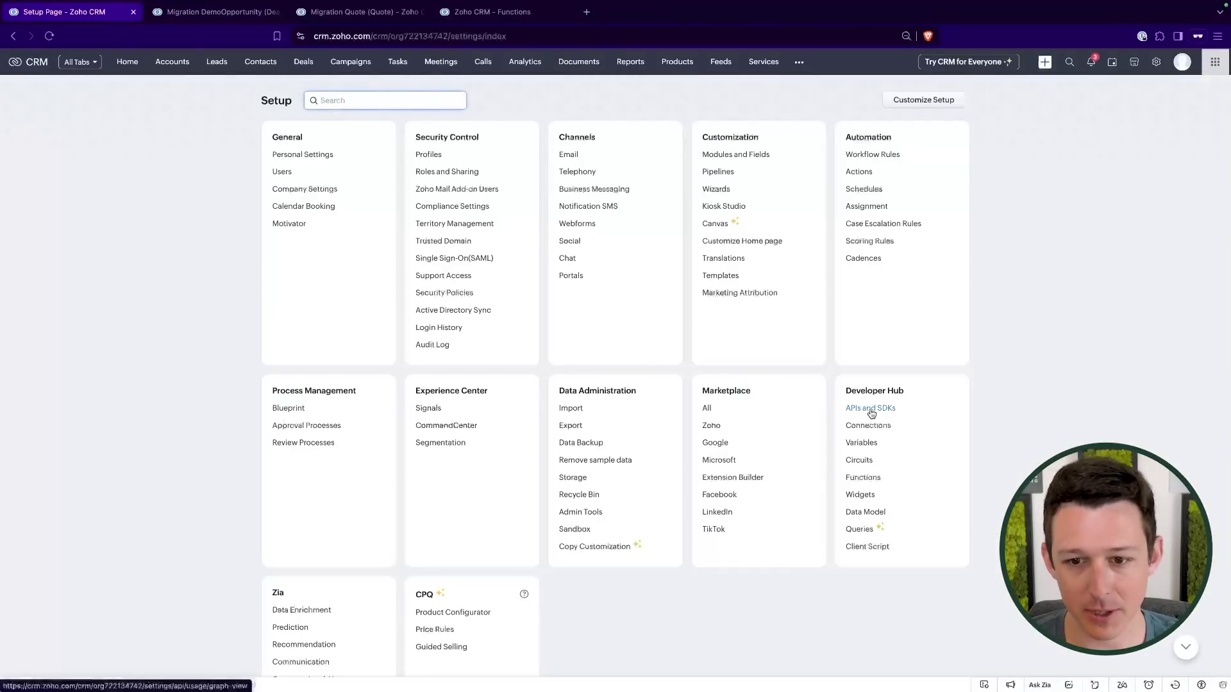
left_click(871, 410)
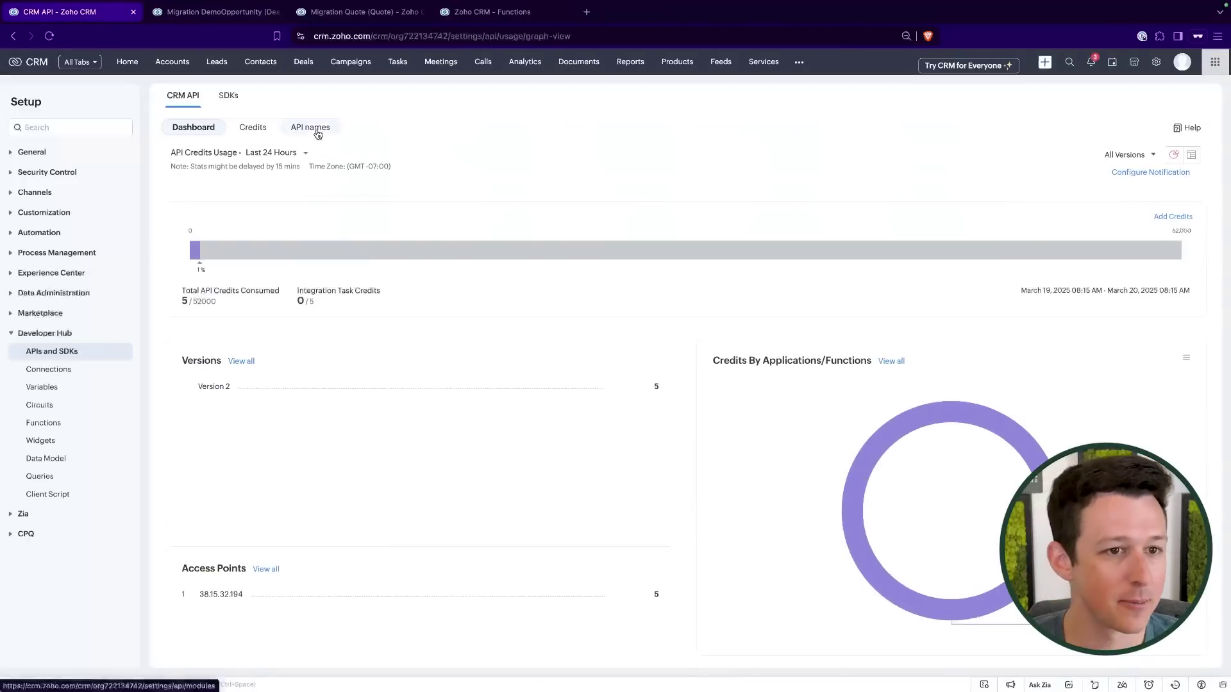
left_click(317, 132)
scroll(189, 319, "down", 3)
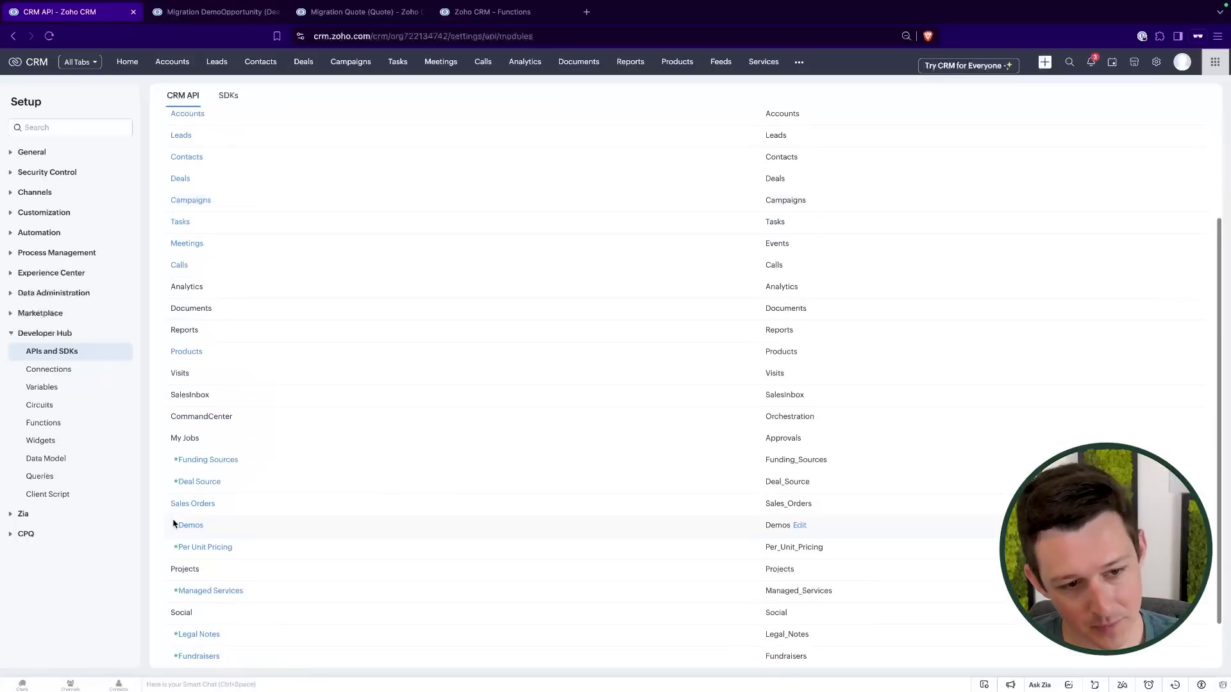
scroll(173, 524, "down", 3)
left_click(176, 637)
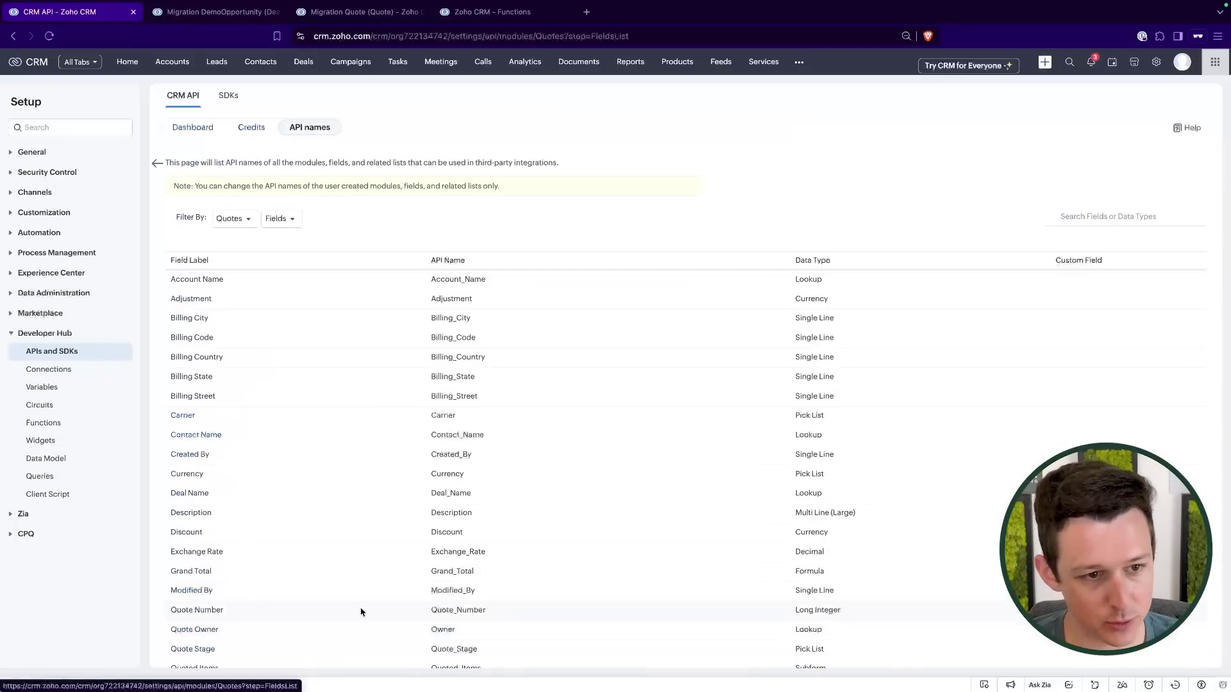
scroll(406, 449, "down", 3)
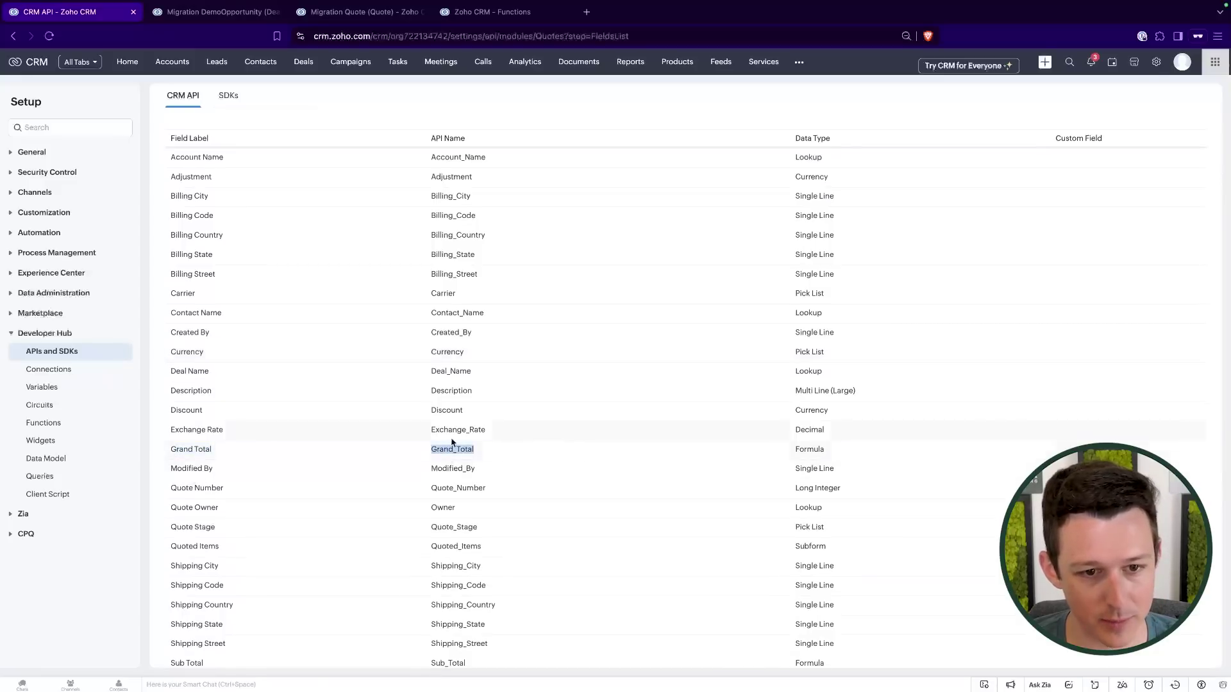
left_click(441, 14)
- Complete quoteamount from Grand_Total, declare dealmp = map(), and put Amount from quoteamount
left_click(262, 122)
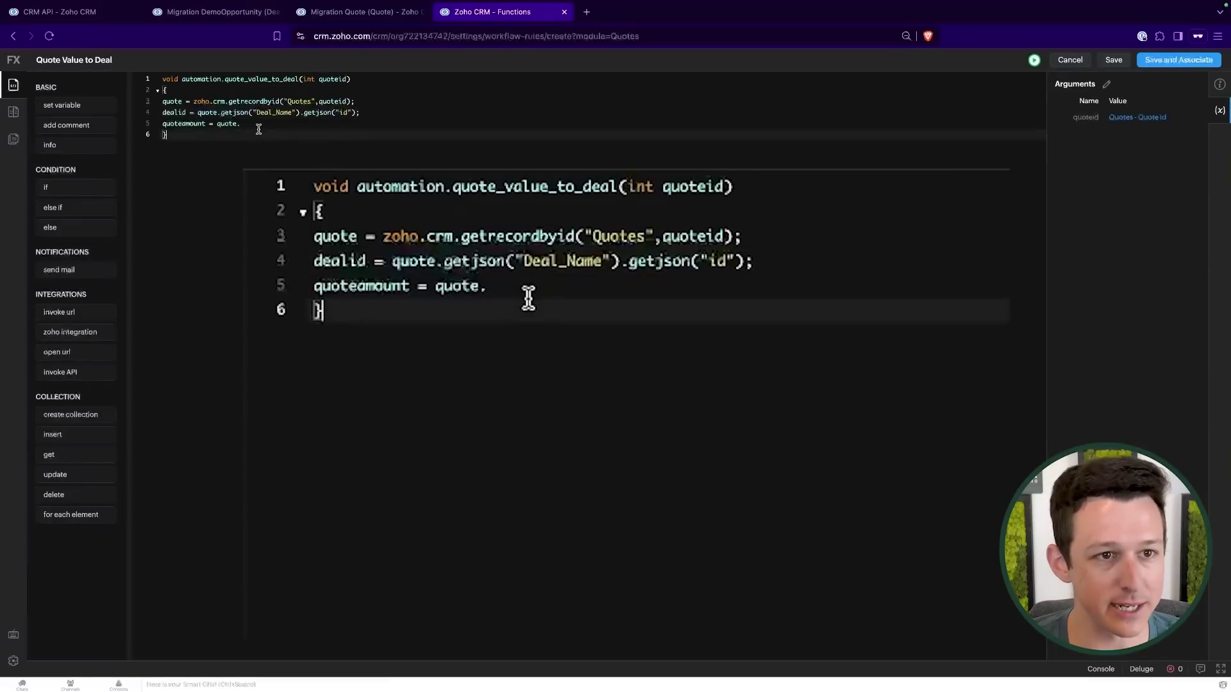
type(".he")
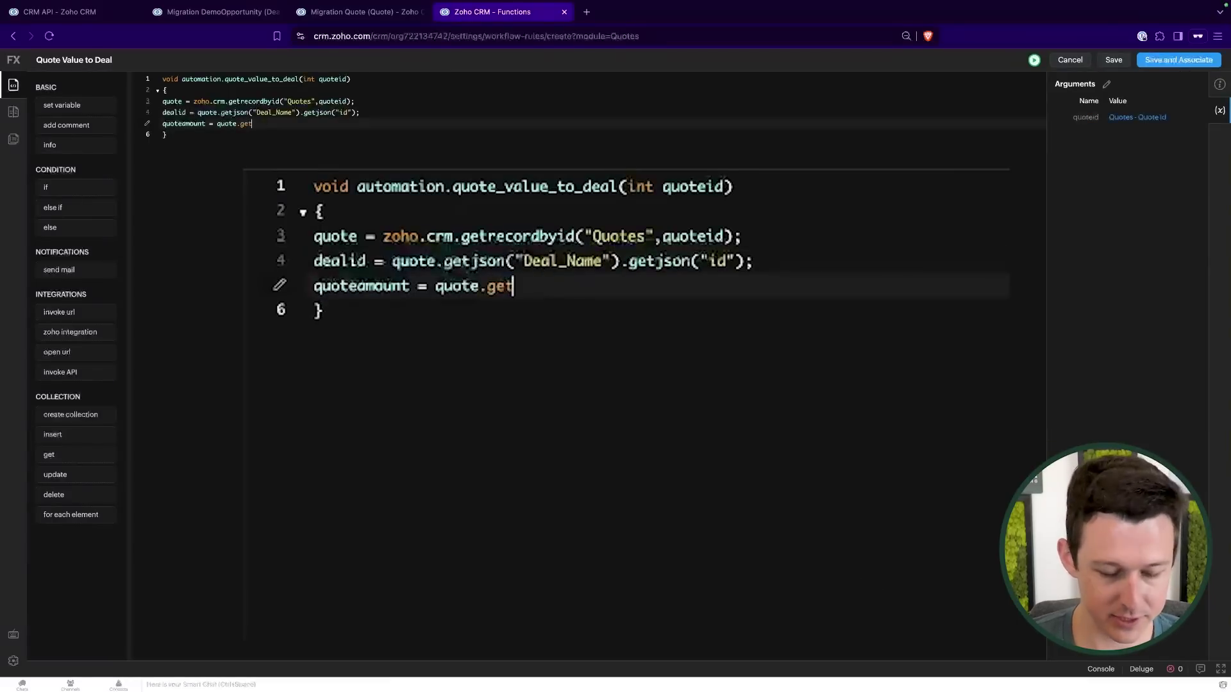
type("Grand_Total\");")
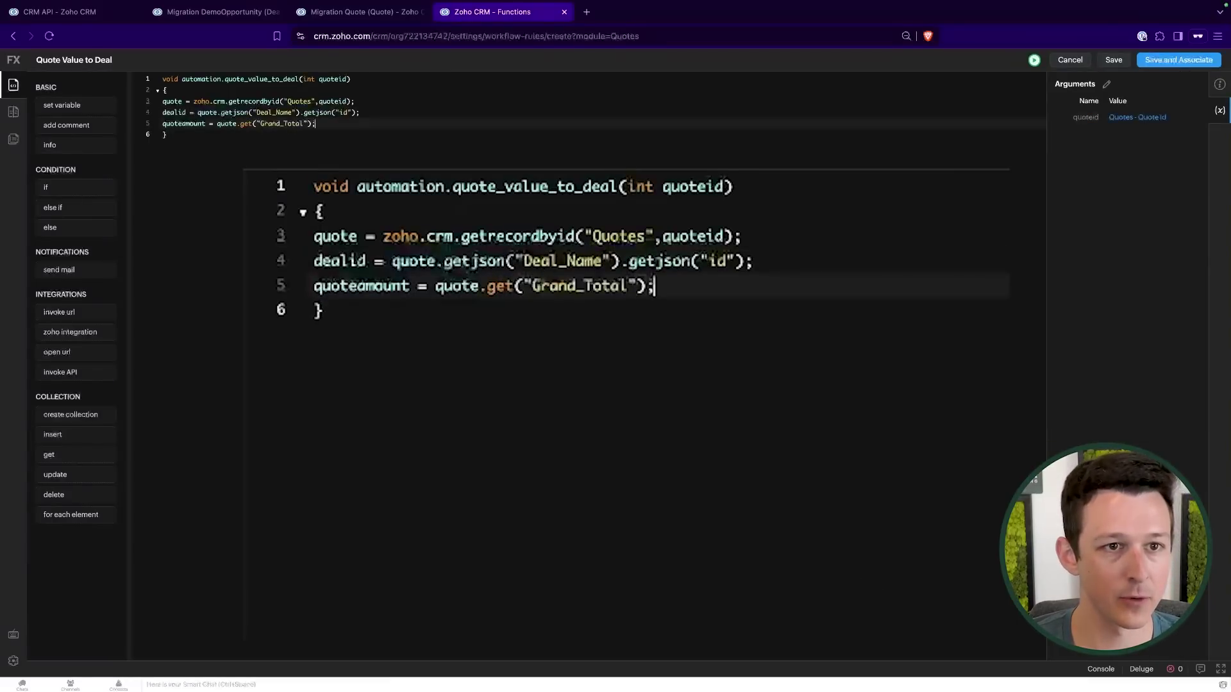
key("Return")
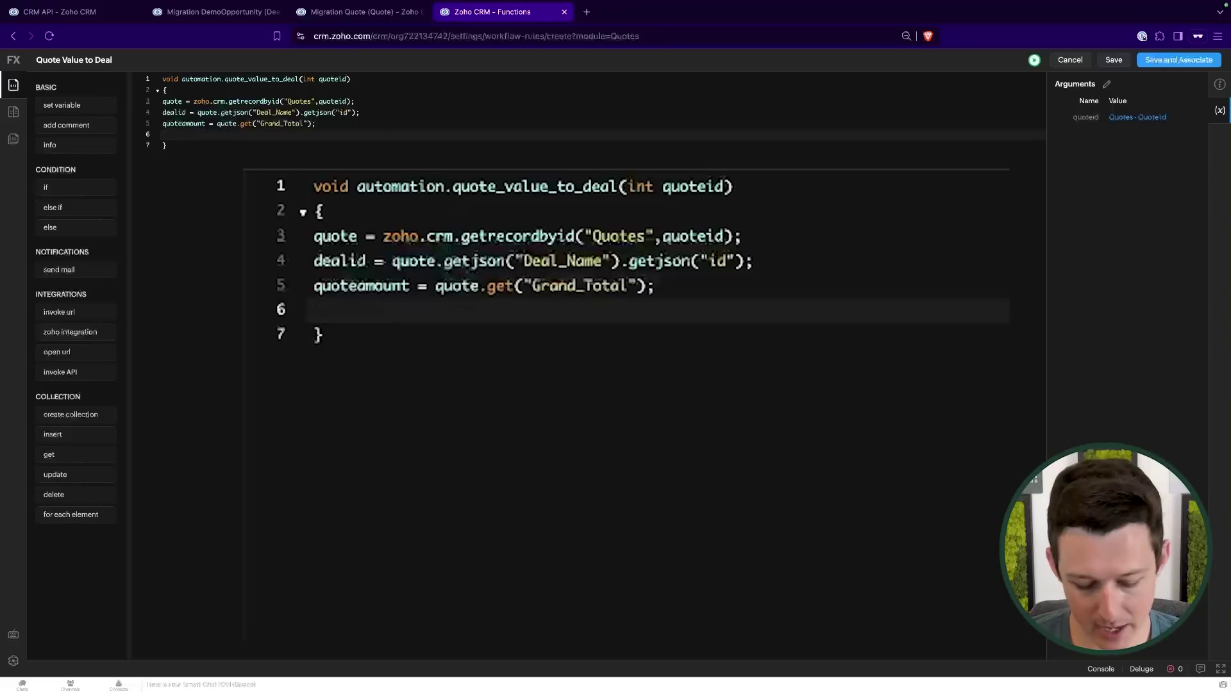
type("dealmp =")
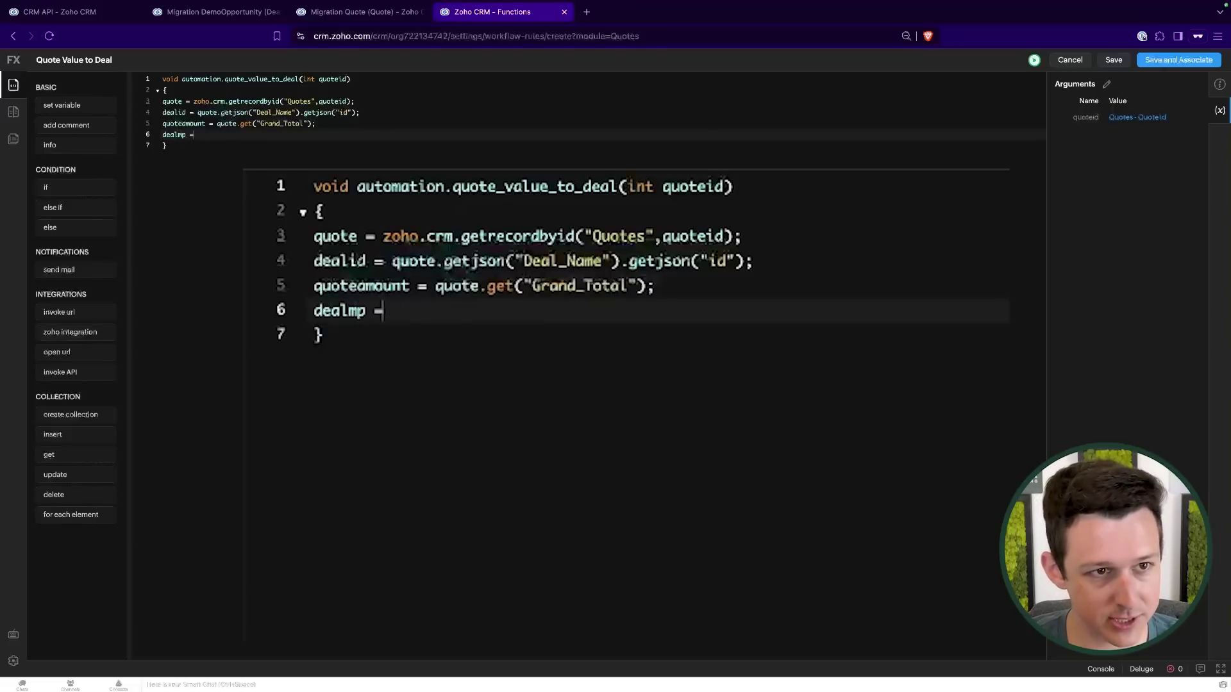
type(" map();")
key("Return")
type("deal")
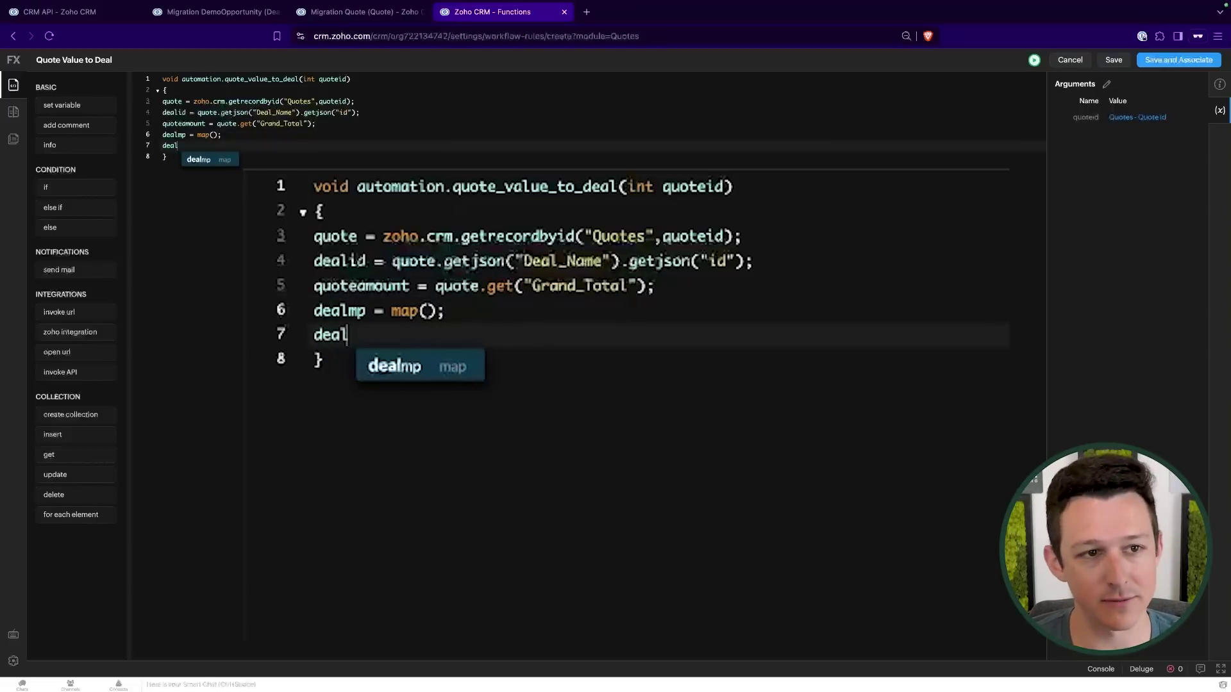
type("m,..put")
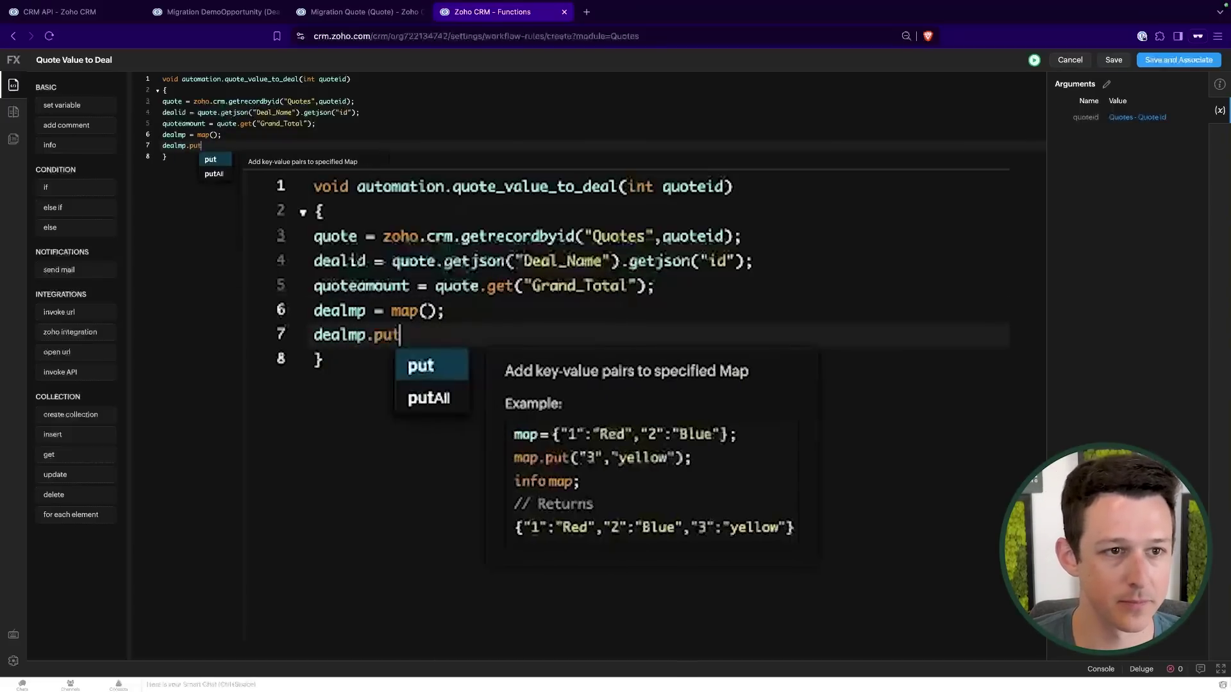
type("(\"Amount\",")
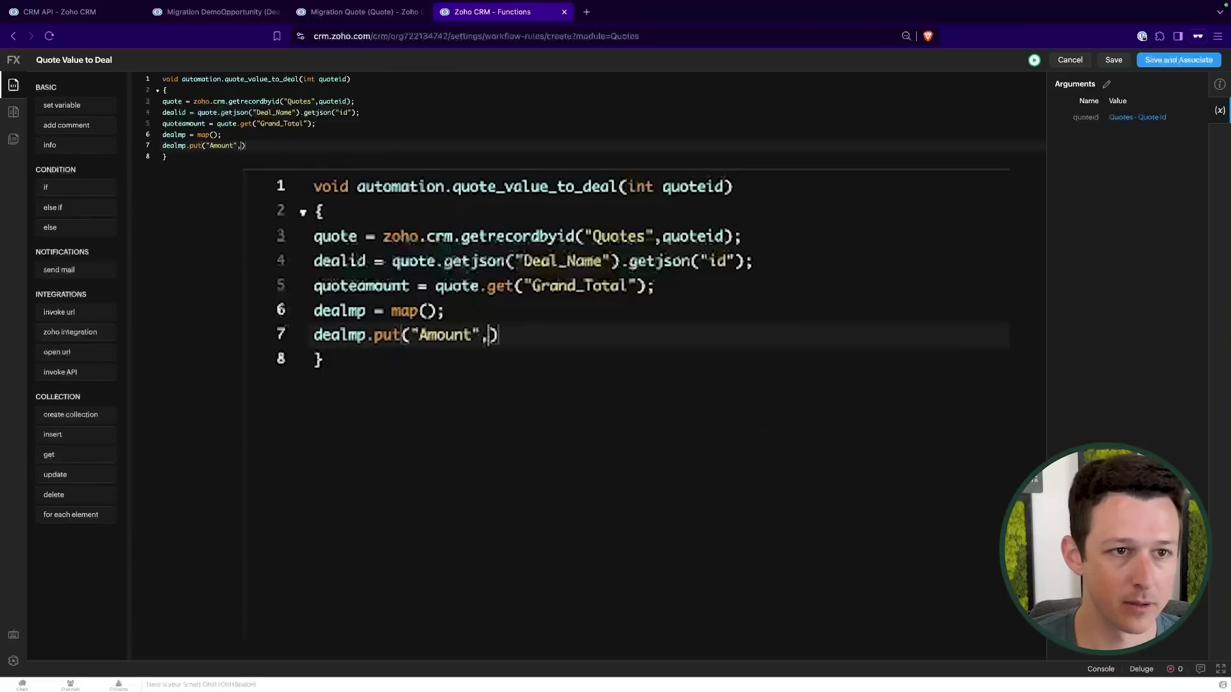
type("quoteamount")
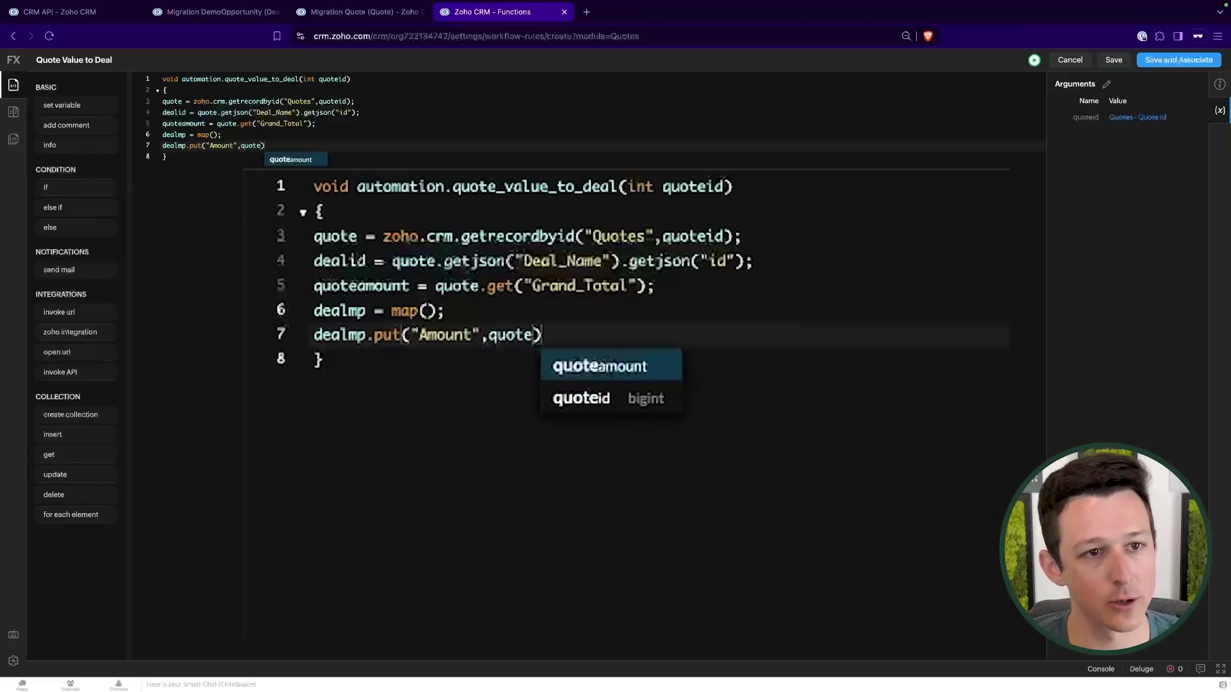
- Switch the API names list to the Deals module to check the Amount field name
double_click(224, 146)
left_click(61, 11)
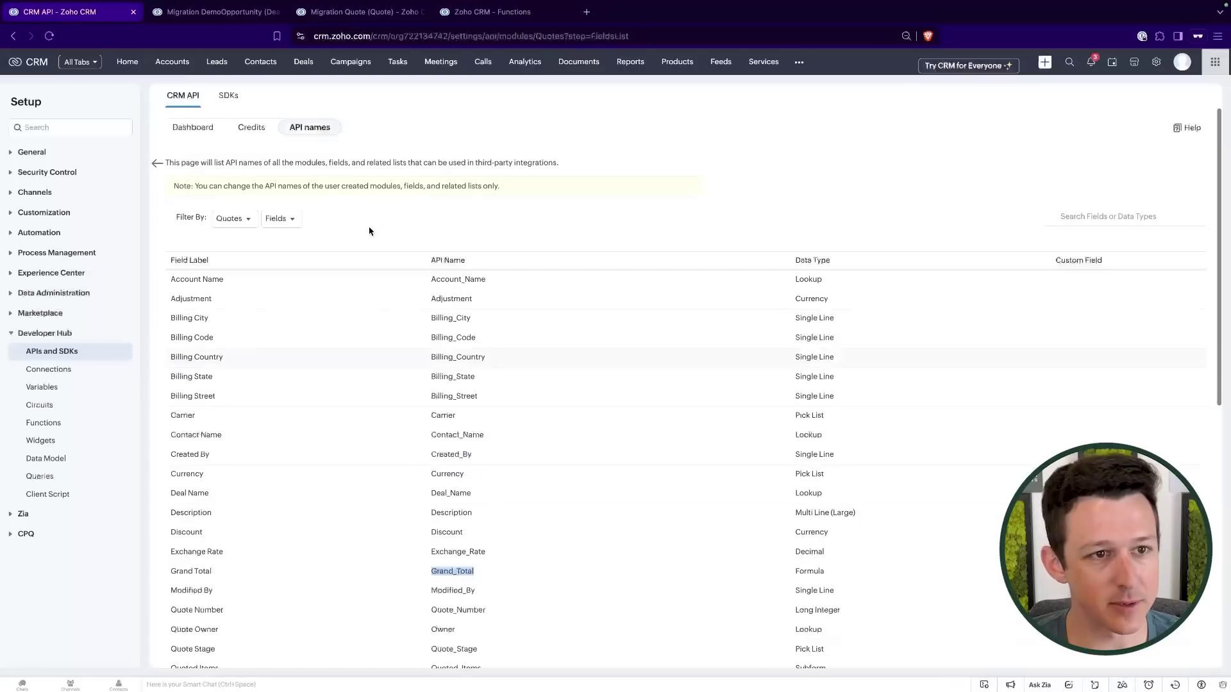
left_click(234, 219)
left_click(247, 300)
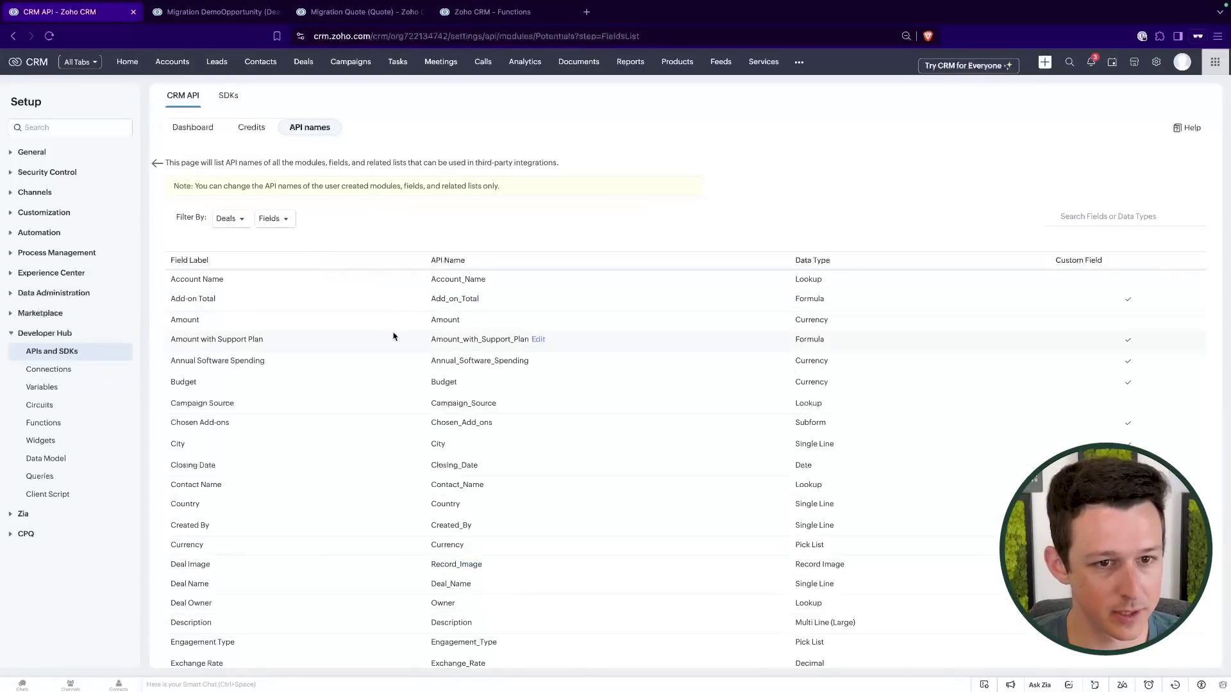
- Paste the Amount field name and add dealupdate = zoho.crm.updaterecord("Deals",dealid,dealmp);
double_click(195, 319)
key("ctrl+c")
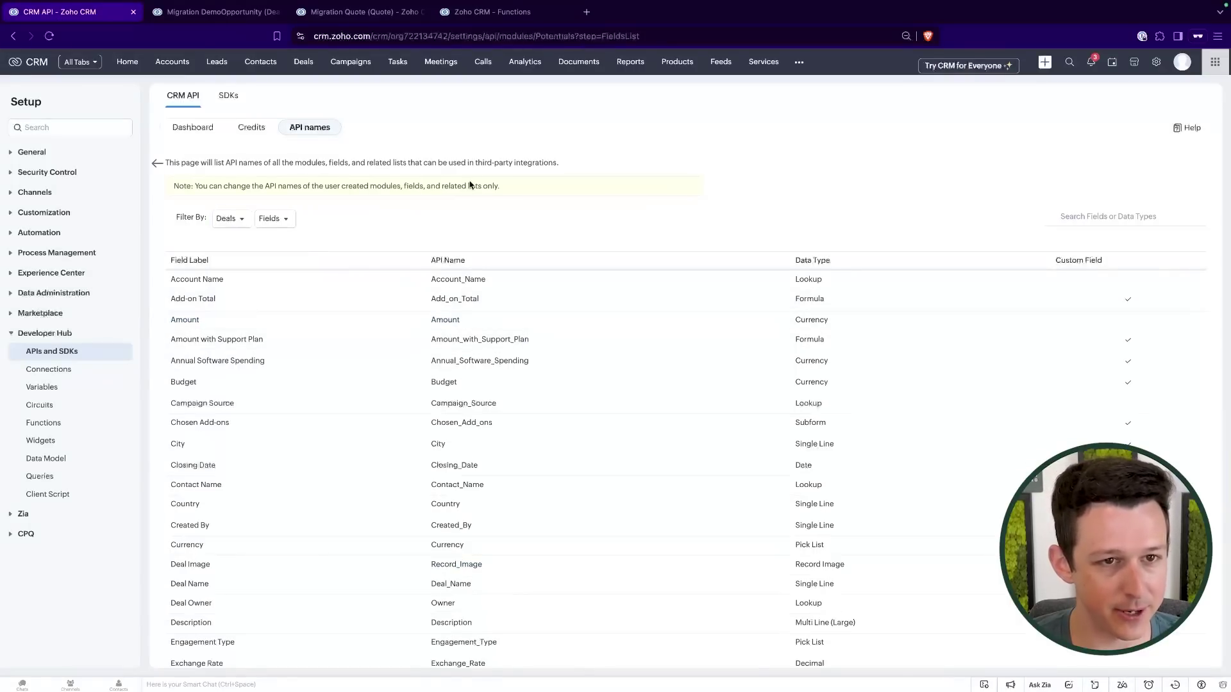
left_click(492, 12)
key("ctrl+v")
left_click(695, 349)
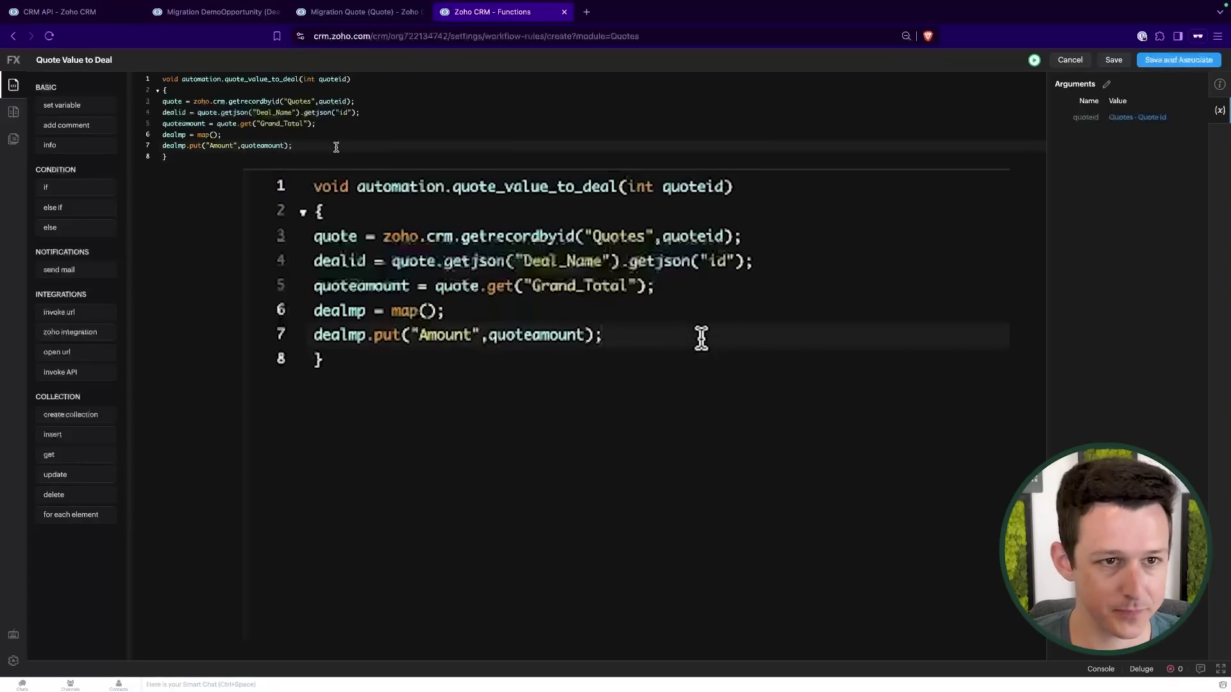
key("Return")
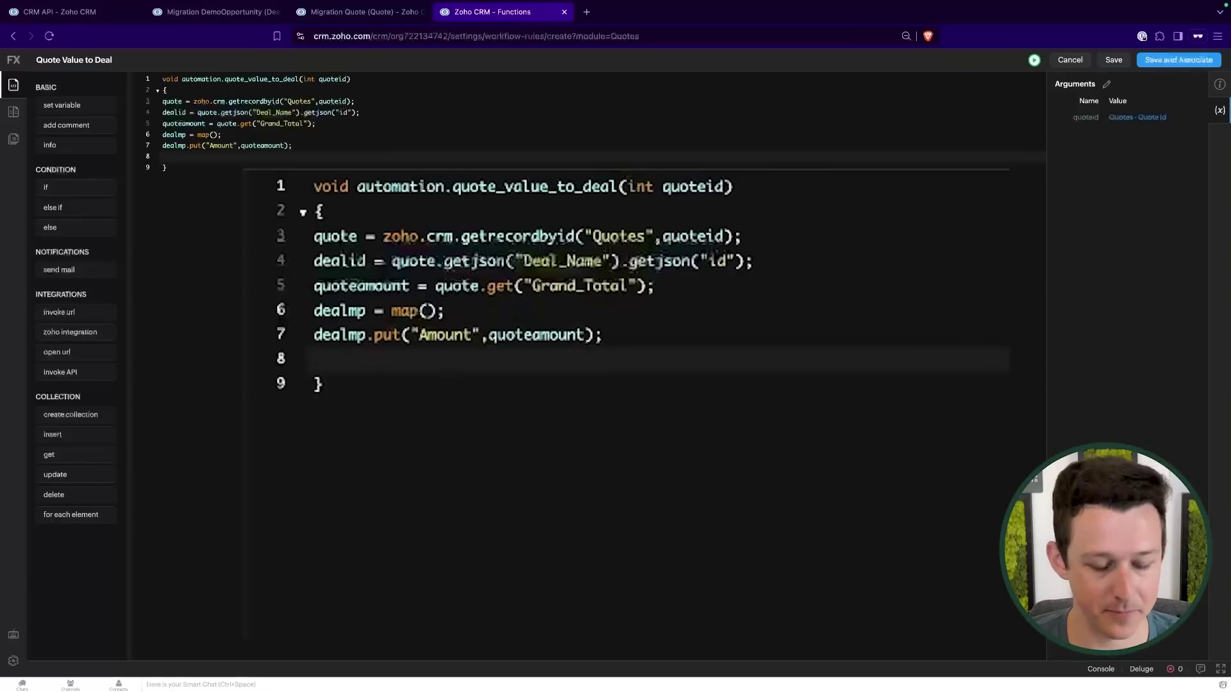
type("dealu")
key("BackSpace")
key("BackSpace")
key("BackSpace")
key("BackSpace")
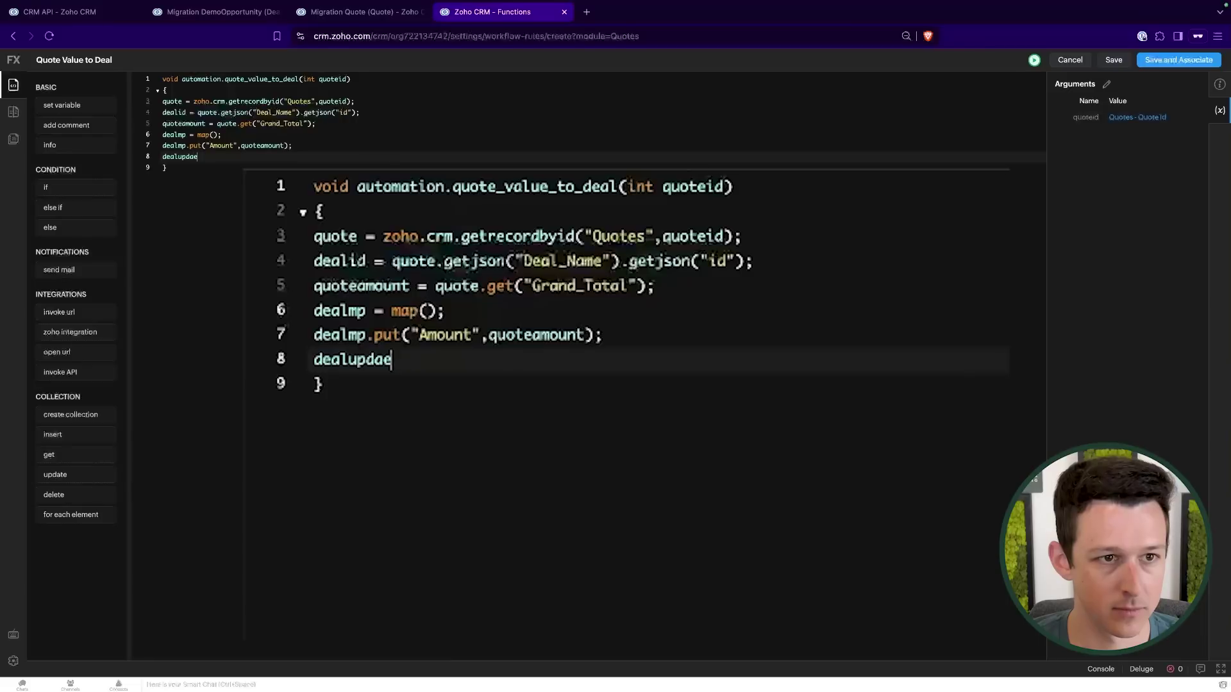
type("te = d")
key("BackSpace")
type("zoho.crm.")
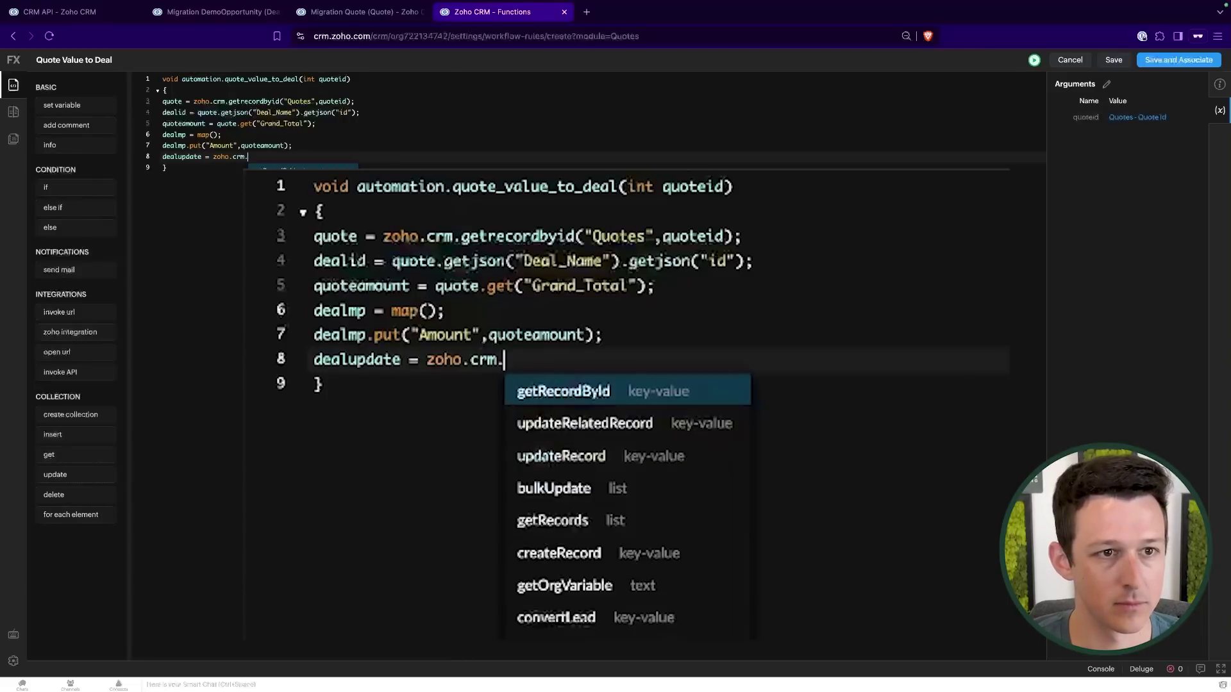
type("updaterecord")
key("BackSpace")
type("aterec")
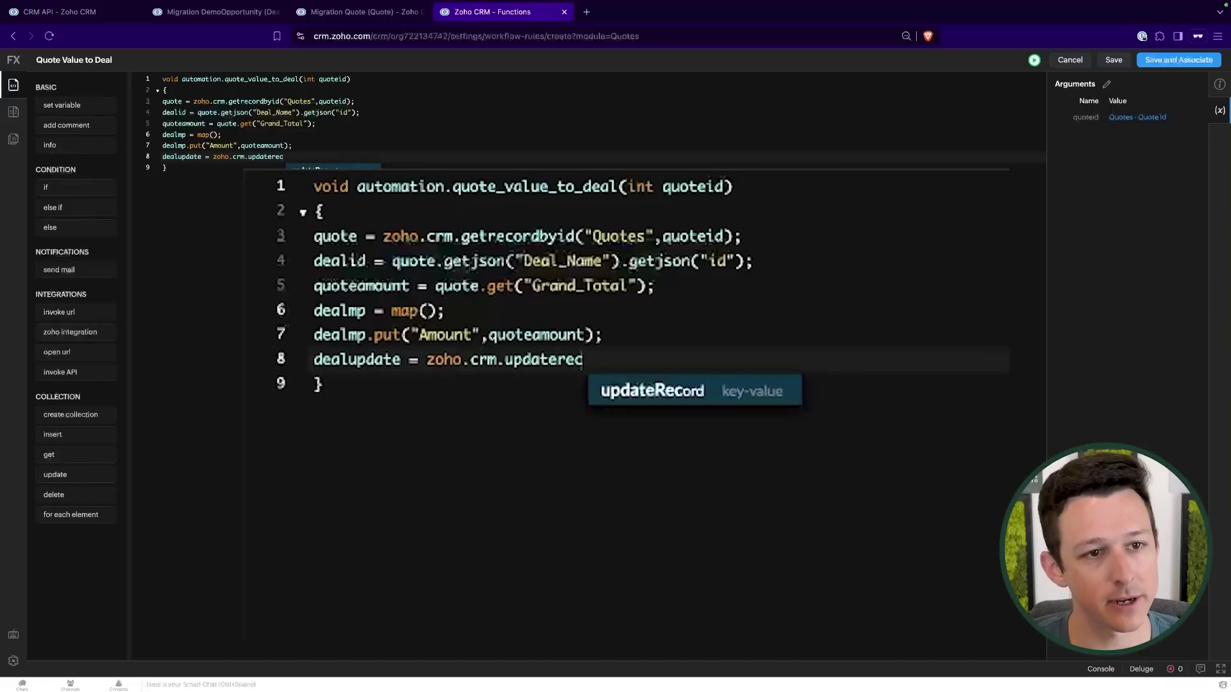
type("ord(\"Deals\",dealid,dealmp")
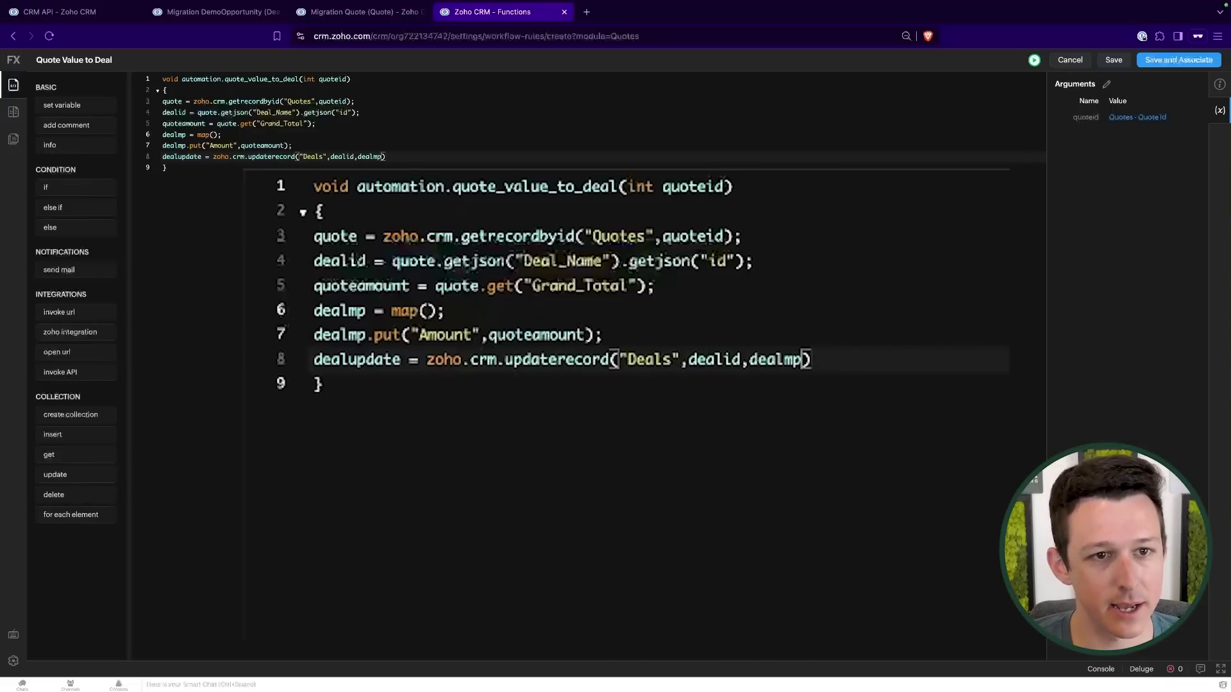
type(");")
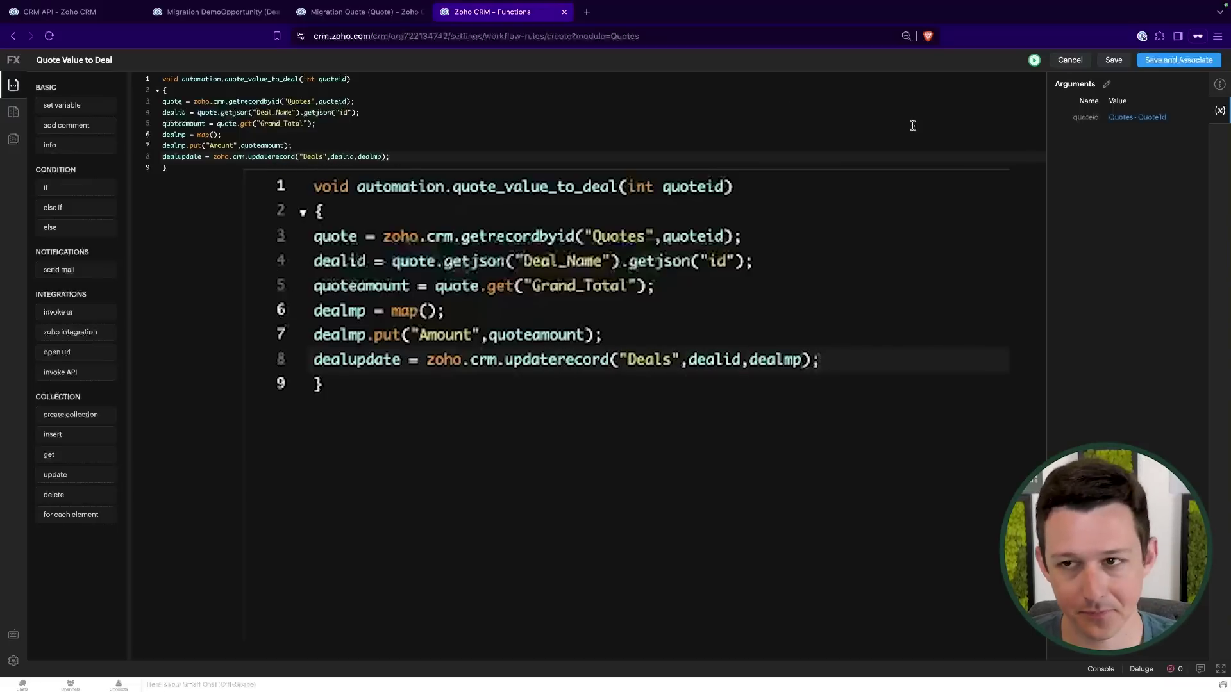
- Save the function and start a test run, copying the Migration Quote's record ID, then cancel it
left_click(1114, 60)
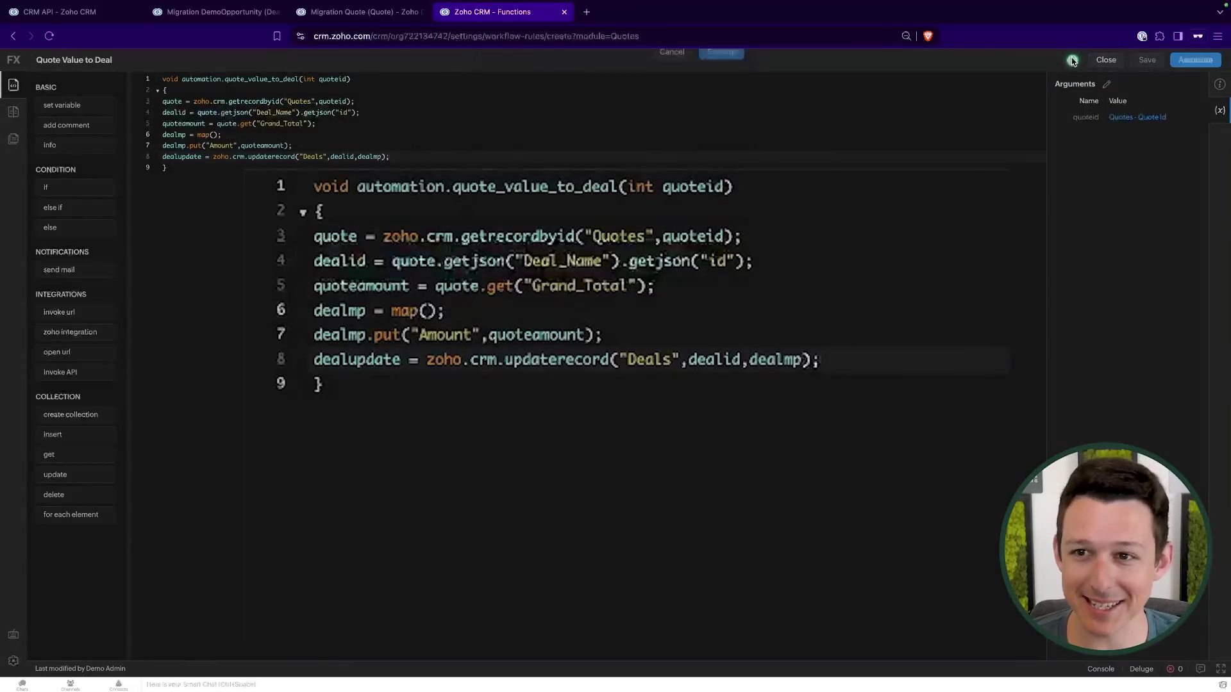
left_click(1072, 60)
left_click(342, 15)
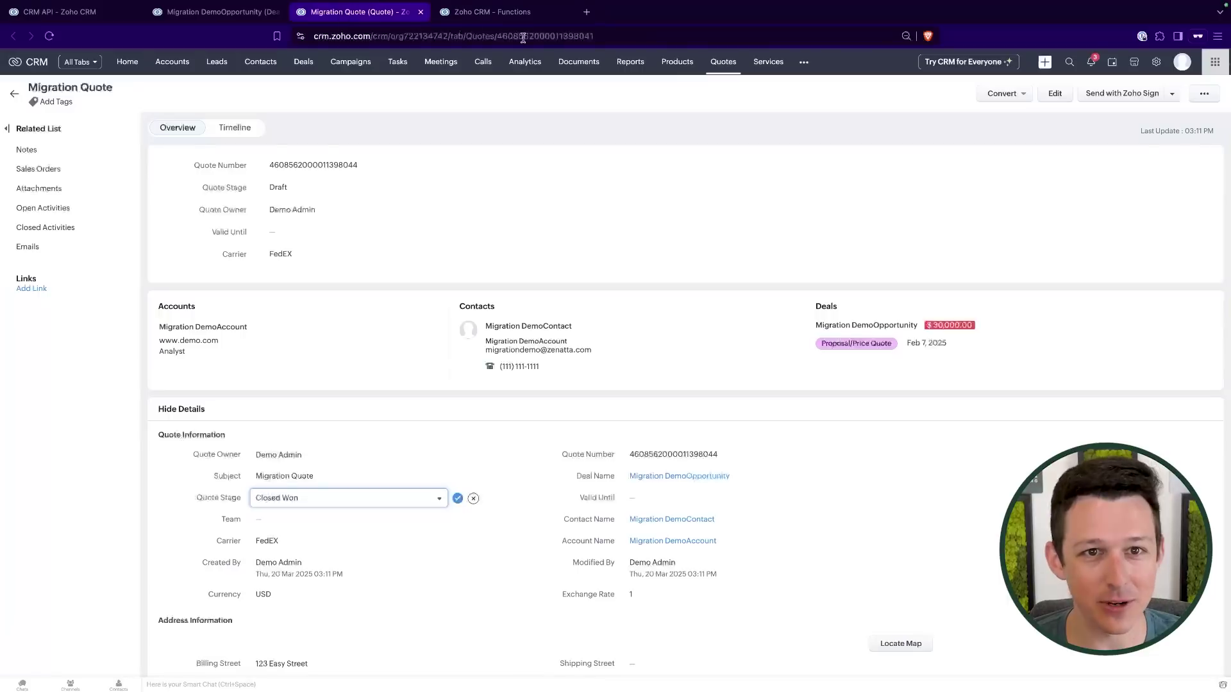
double_click(540, 37)
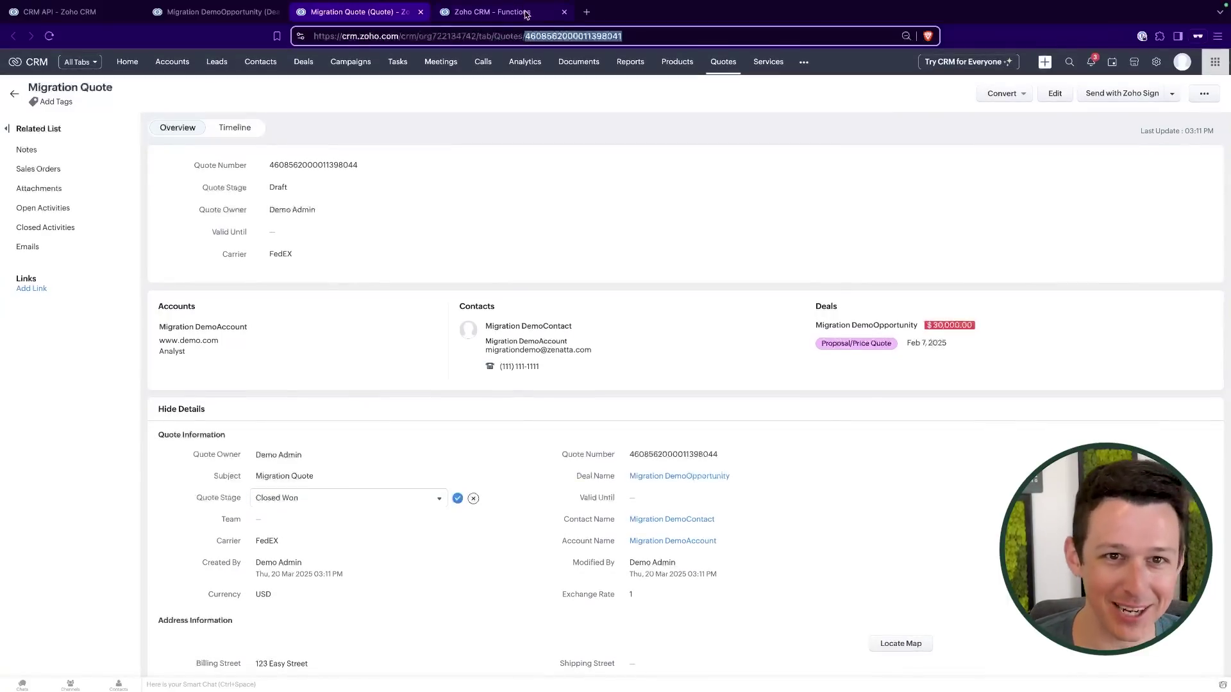
left_click(492, 12)
left_click(672, 139)
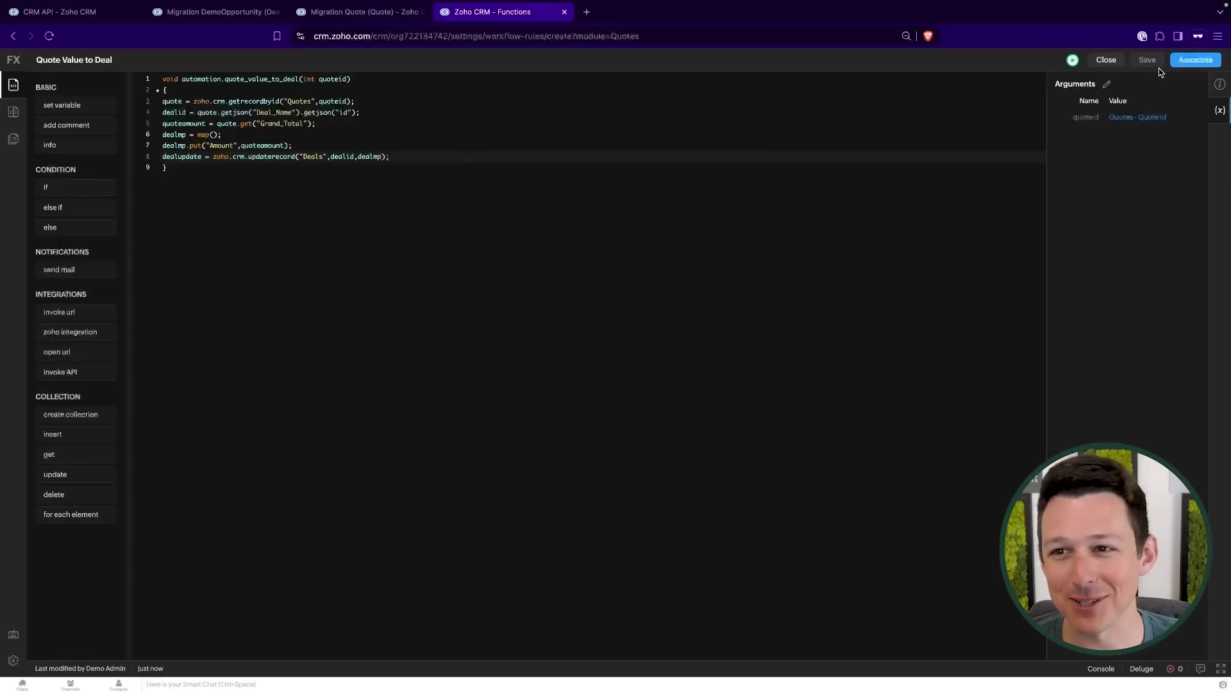
- Associate the function with the workflow rule and save the rule
key("ctrl+a")
left_click(526, 224)
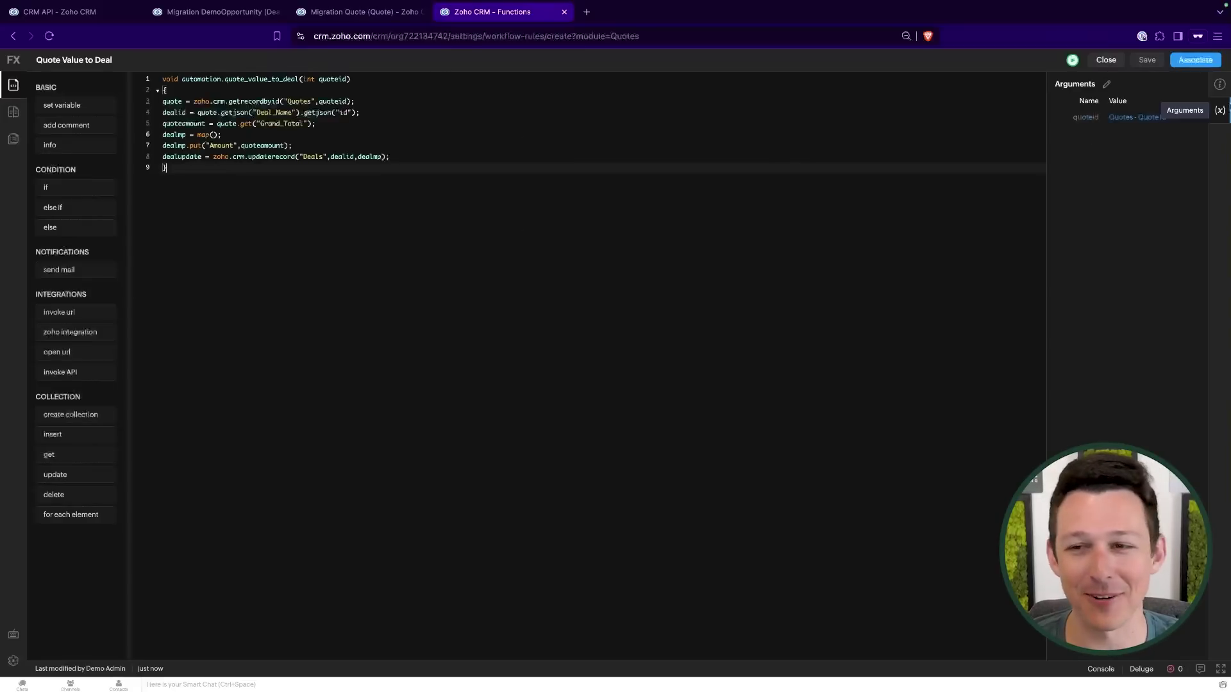
left_click(1186, 61)
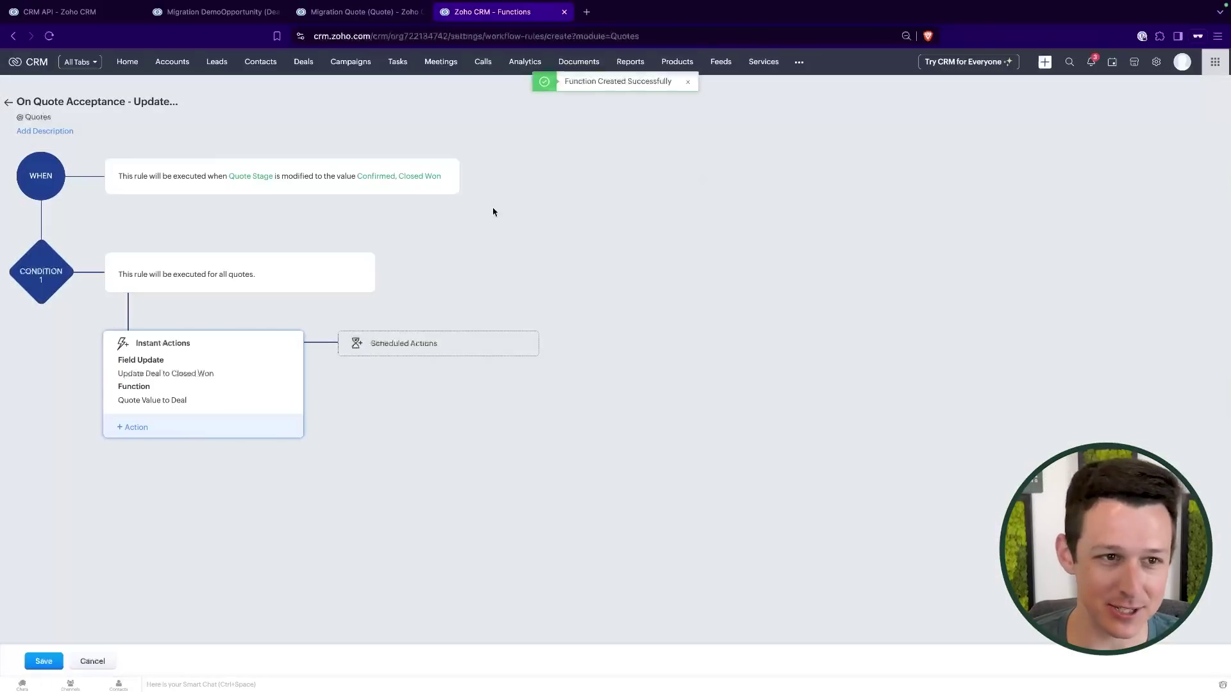
left_click(43, 662)
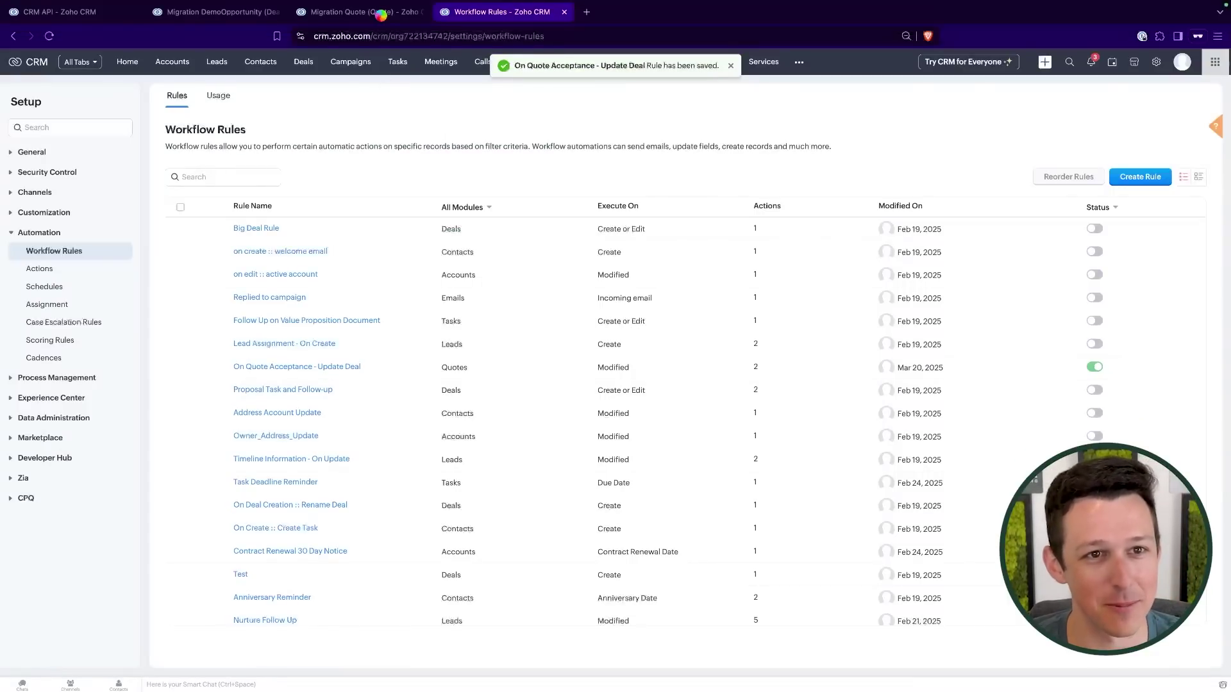
- Change the Migration Quote's Quote Stage to Closed Won
left_click(359, 12)
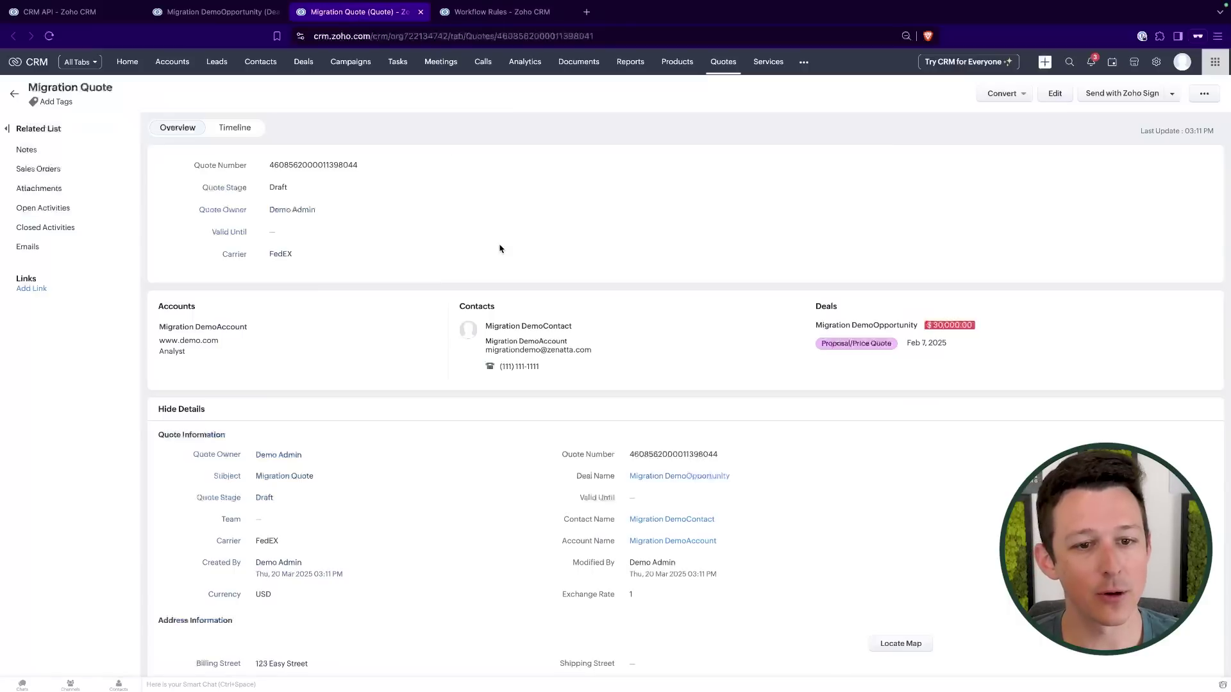
scroll(500, 249, "down", 1)
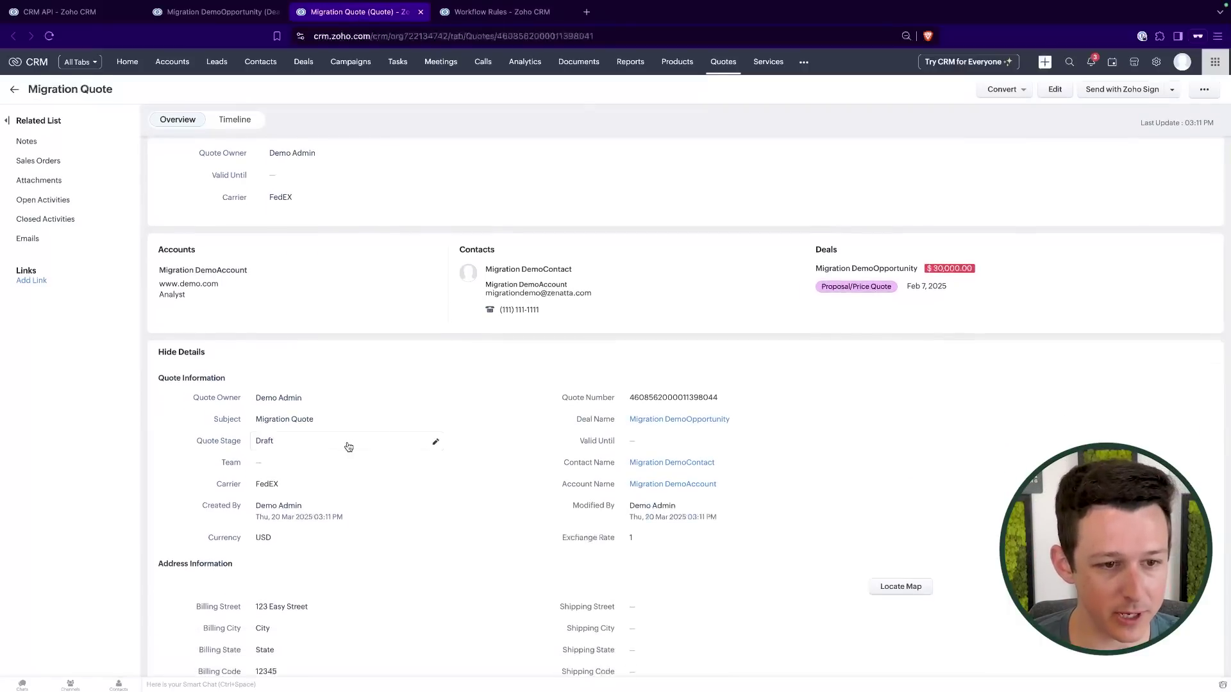
left_click(348, 447)
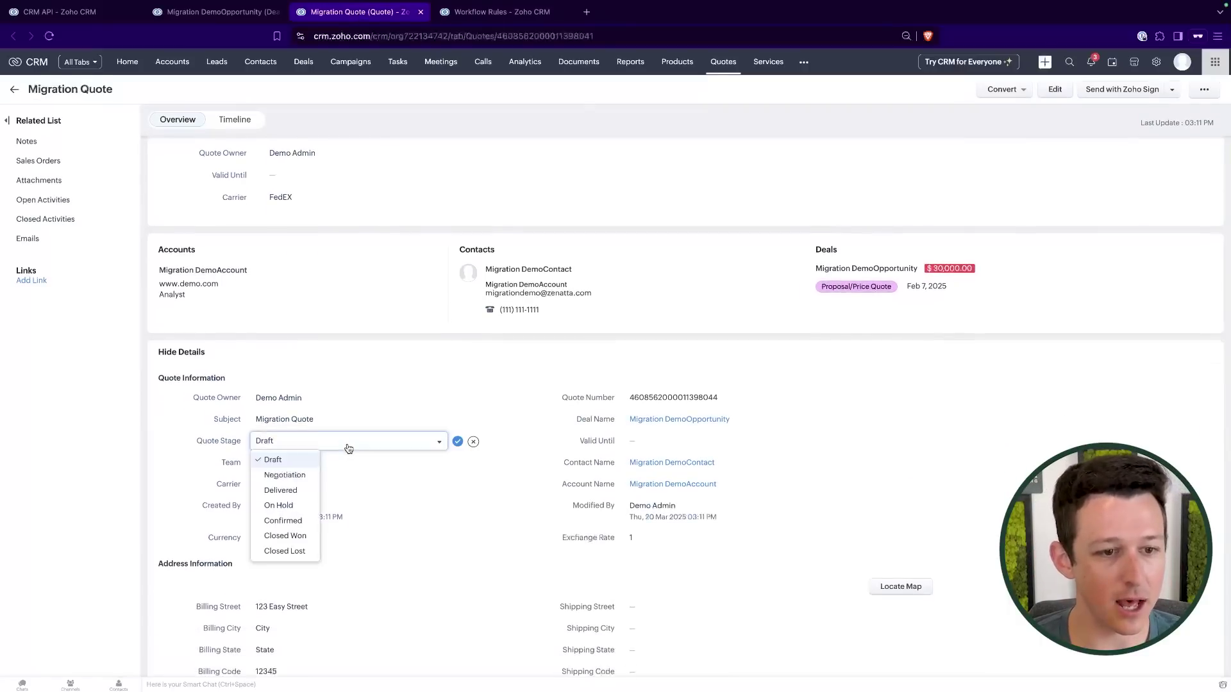
left_click(300, 543)
left_click(457, 442)
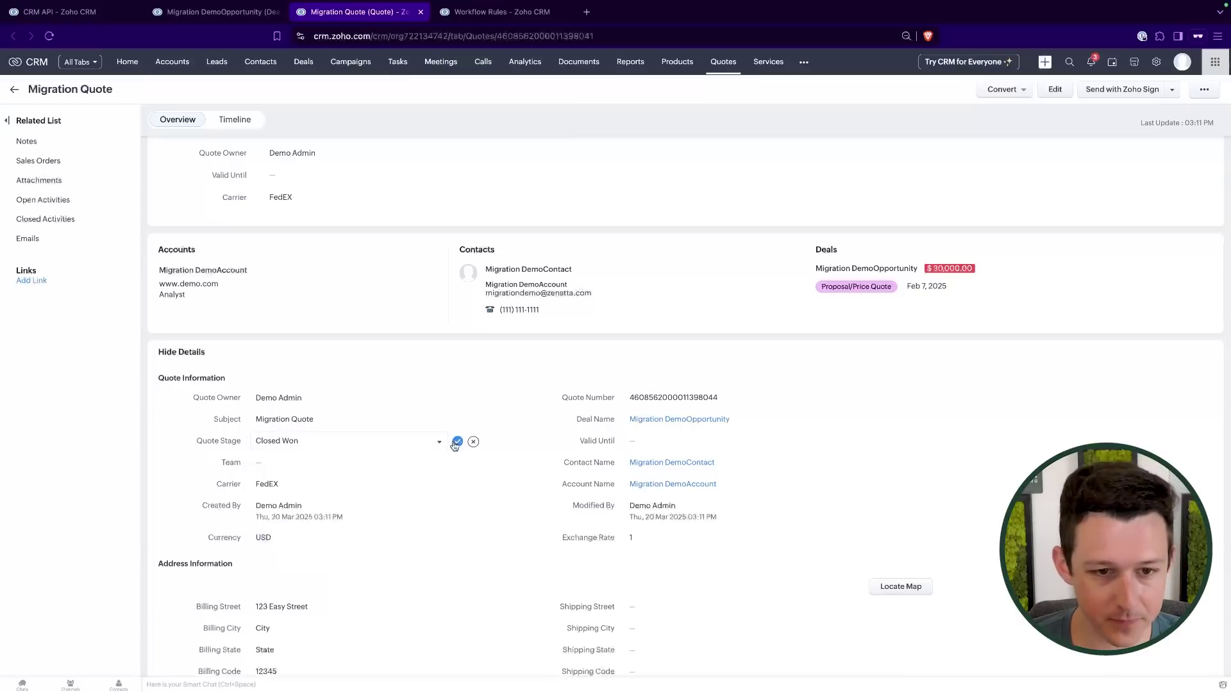
- Verify the Migration DemoOpportunity deal shows Amount $1,500 and the Closed Won quote
left_click(673, 420)
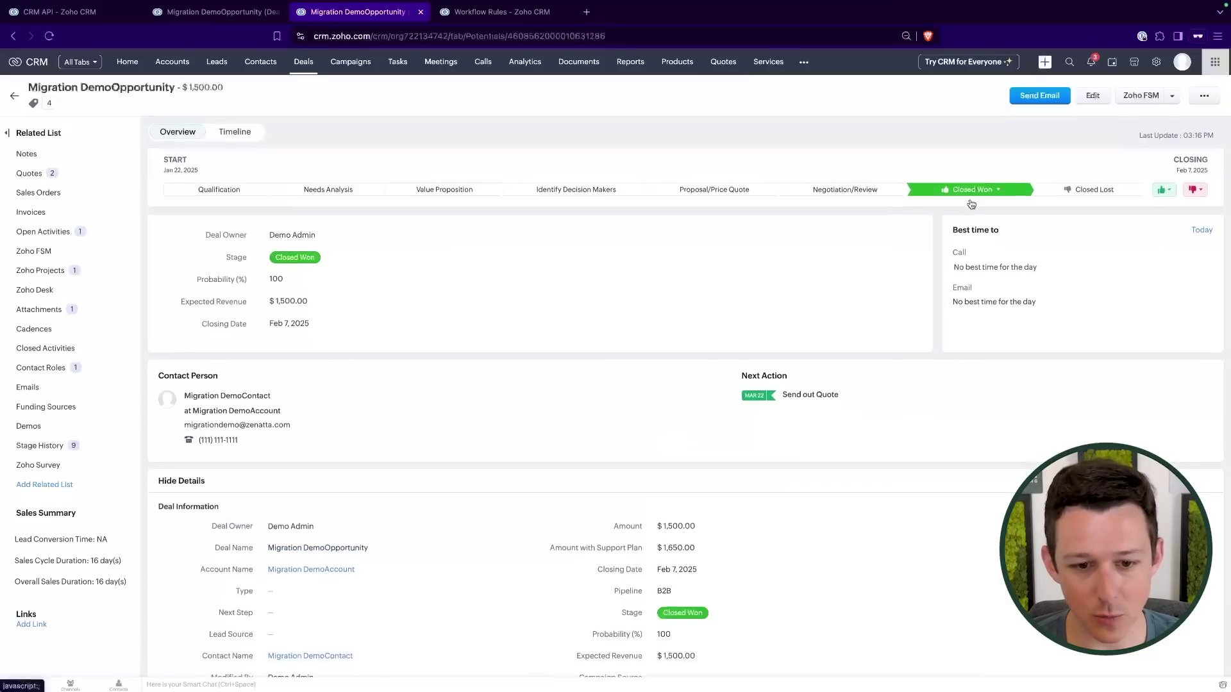
scroll(789, 269, "down", 3)
left_click_drag(608, 308, 728, 308)
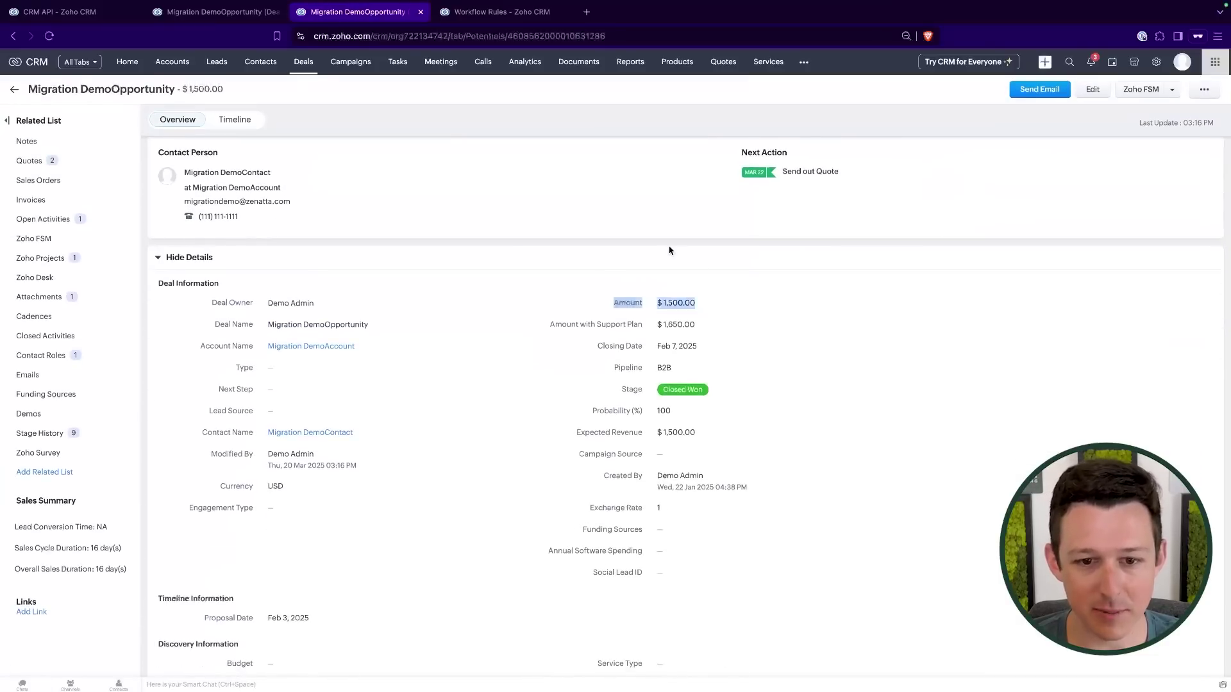
left_click(257, 270)
scroll(98, 171, "down", 1)
left_click(96, 167)
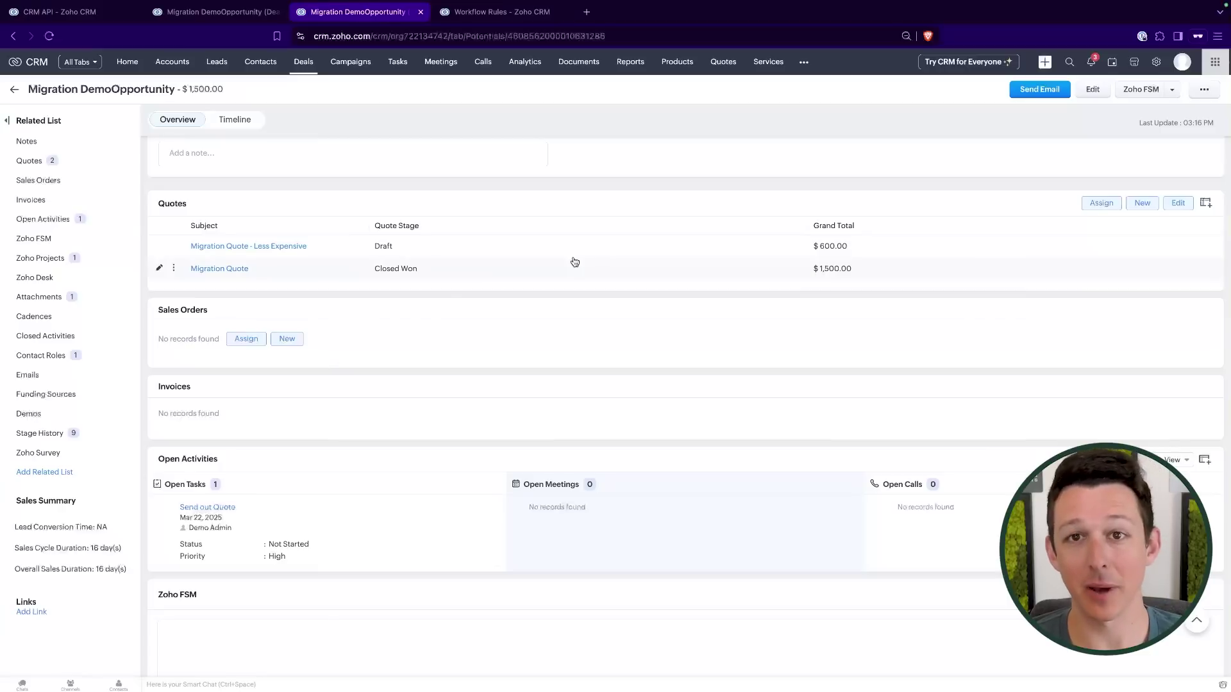
left_click_drag(372, 275, 459, 288)
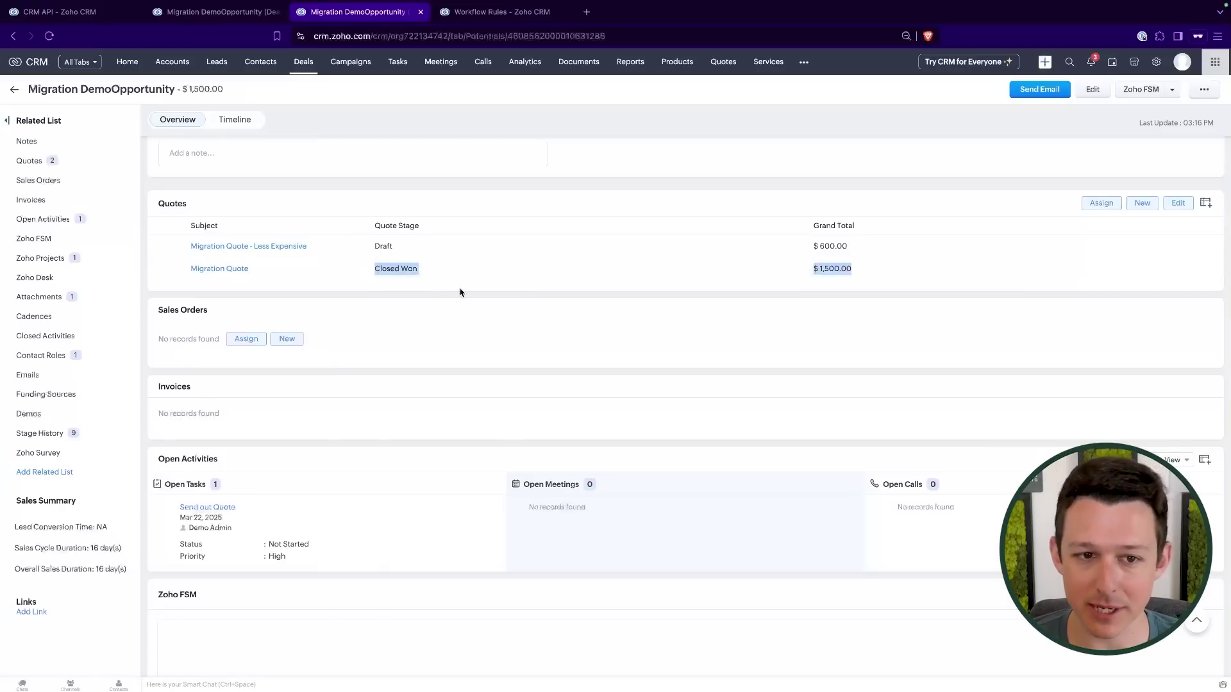
left_click(459, 305)
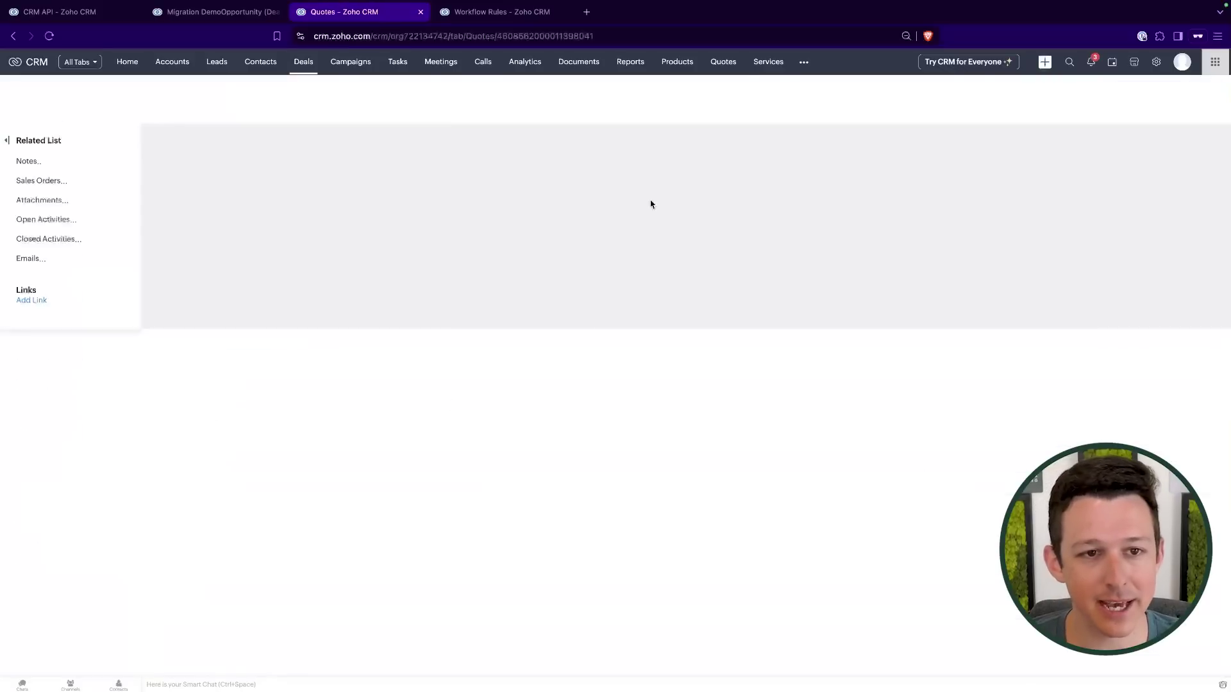
- Convert the Closed Won Migration Quote to an invoice, accepting the low-stock warning
left_click(1021, 100)
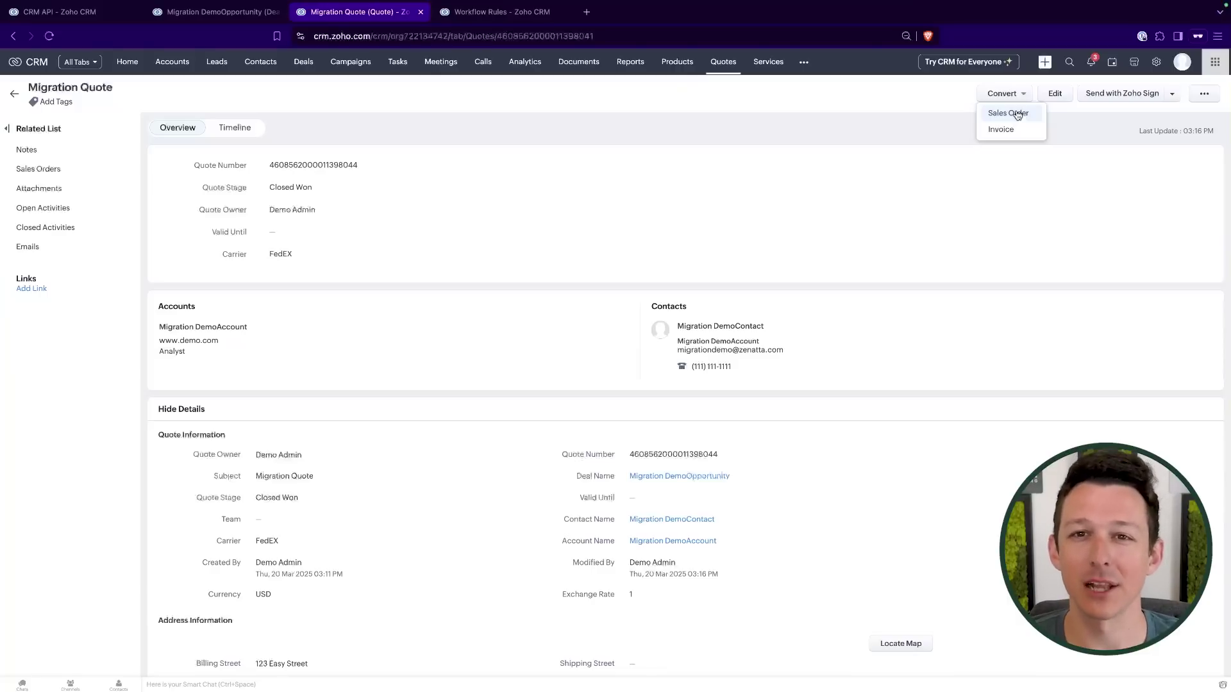
left_click(1005, 132)
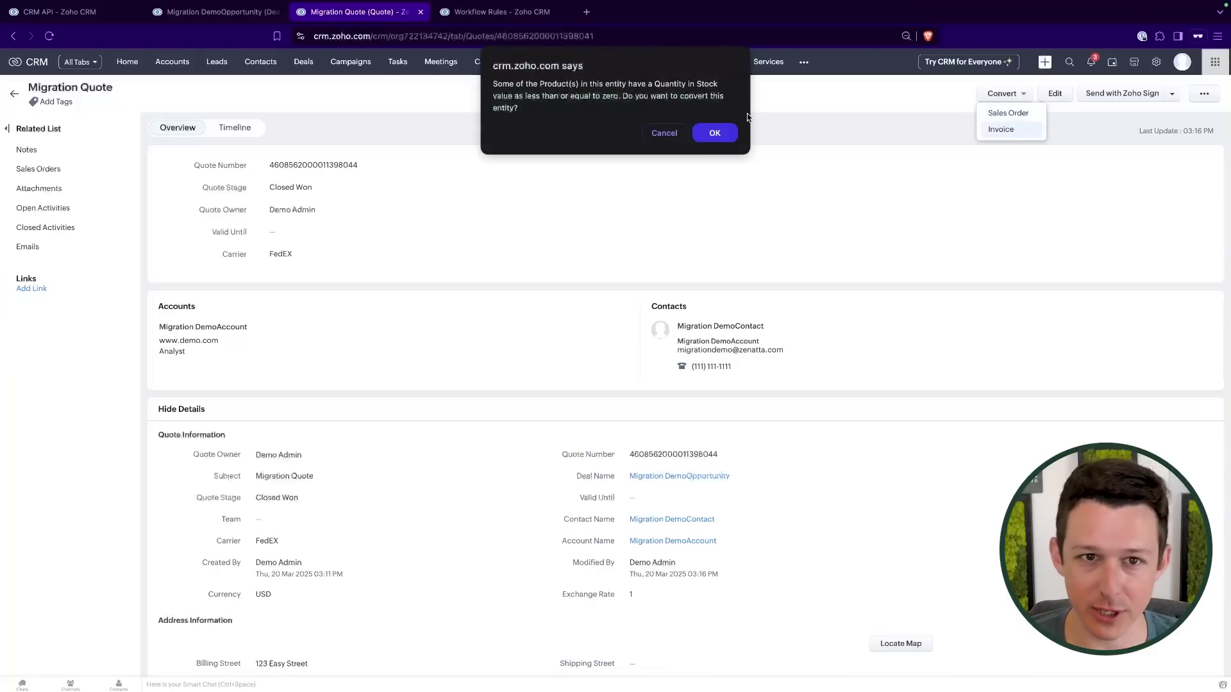
left_click(728, 136)
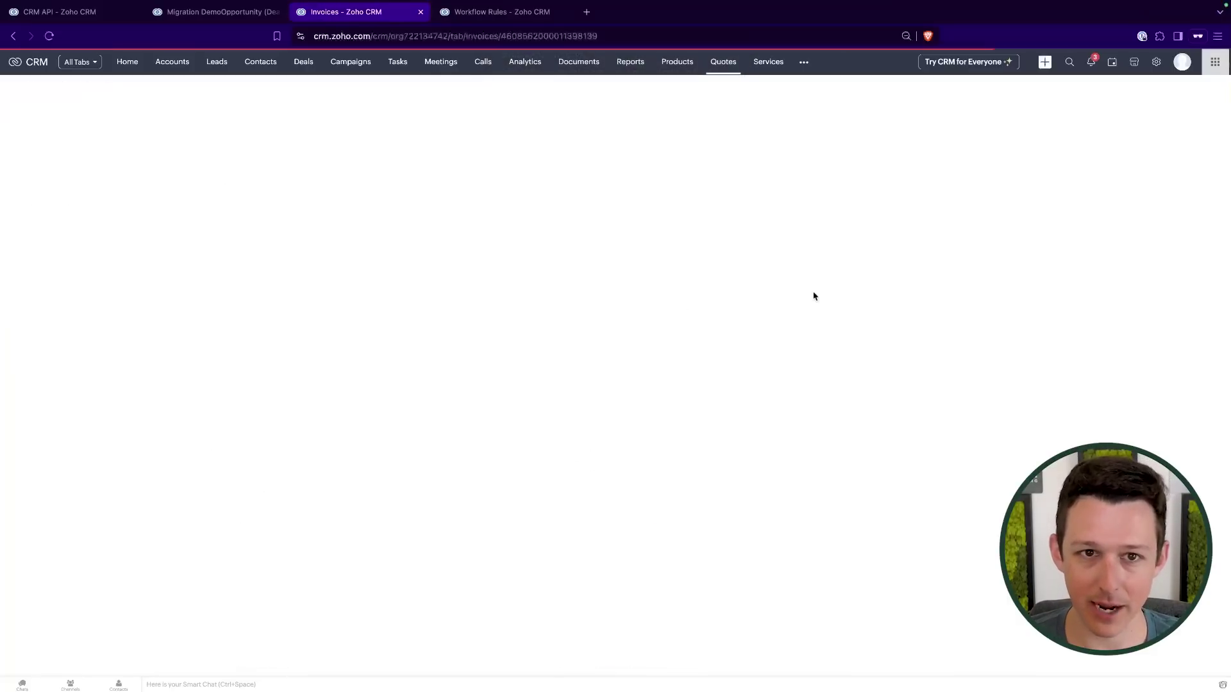
- Review the invoice: Status Created, Example Item ×10, Example Service ×5, Grand Total $1,500.00
scroll(504, 396, "down", 5)
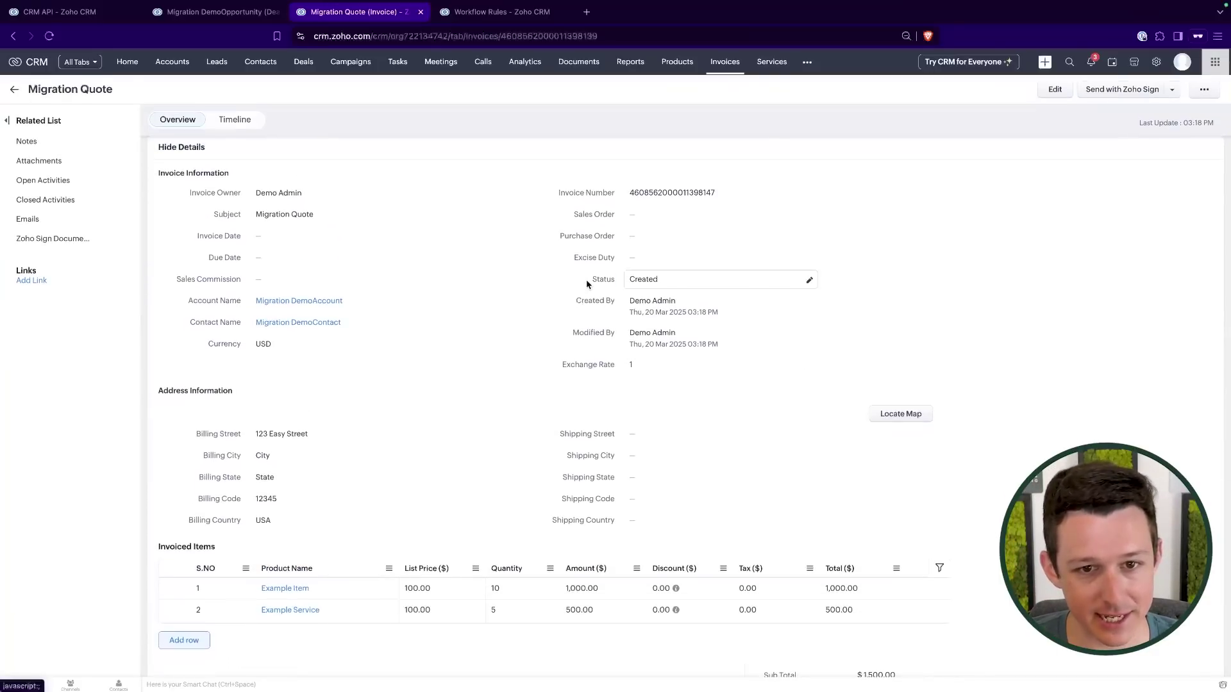
left_click_drag(181, 191, 277, 377)
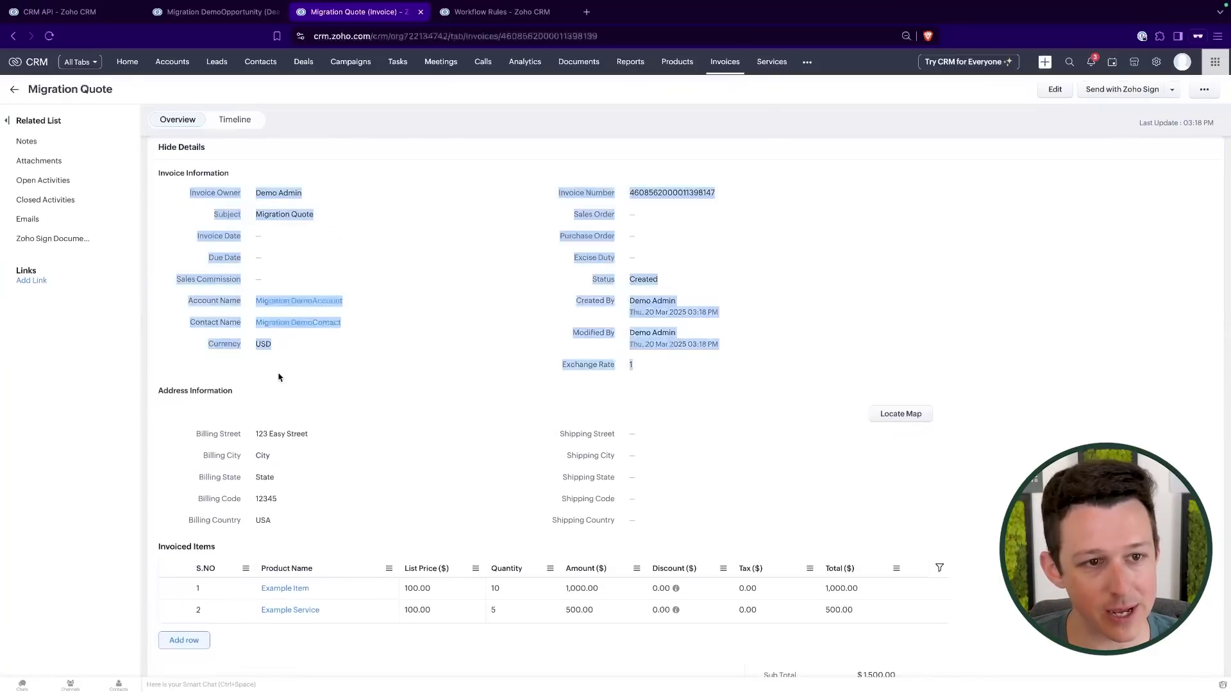
left_click(323, 353)
scroll(245, 389, "down", 1)
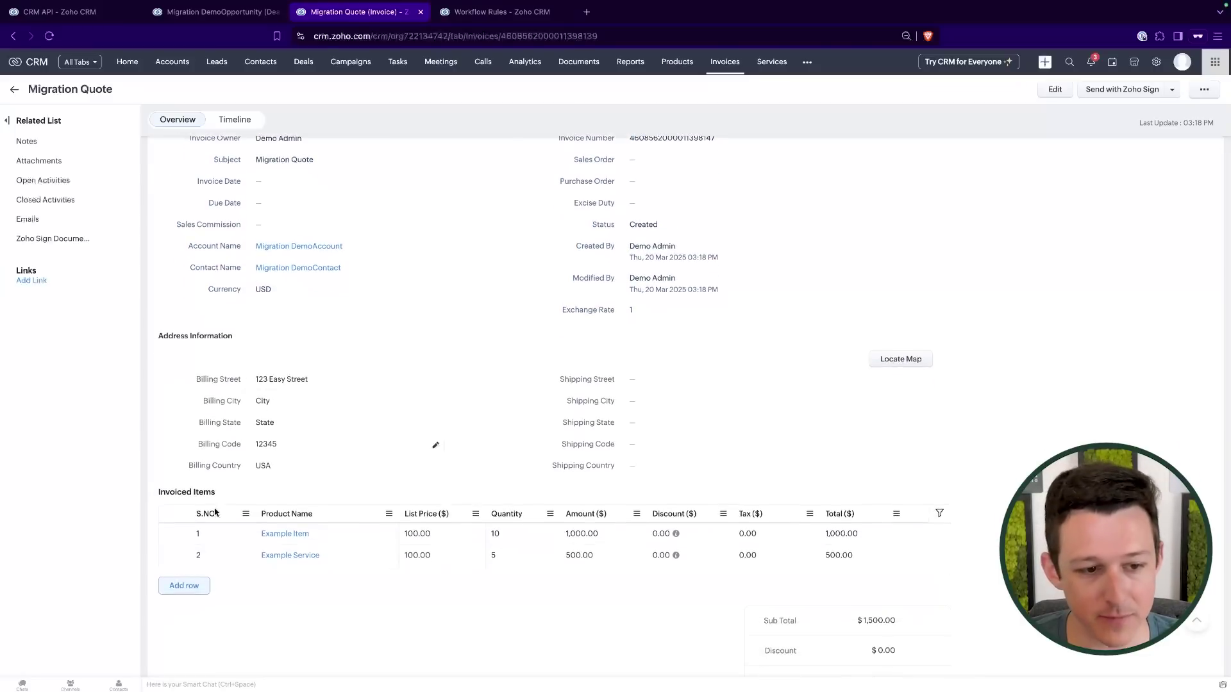
scroll(305, 608, "up", 1)
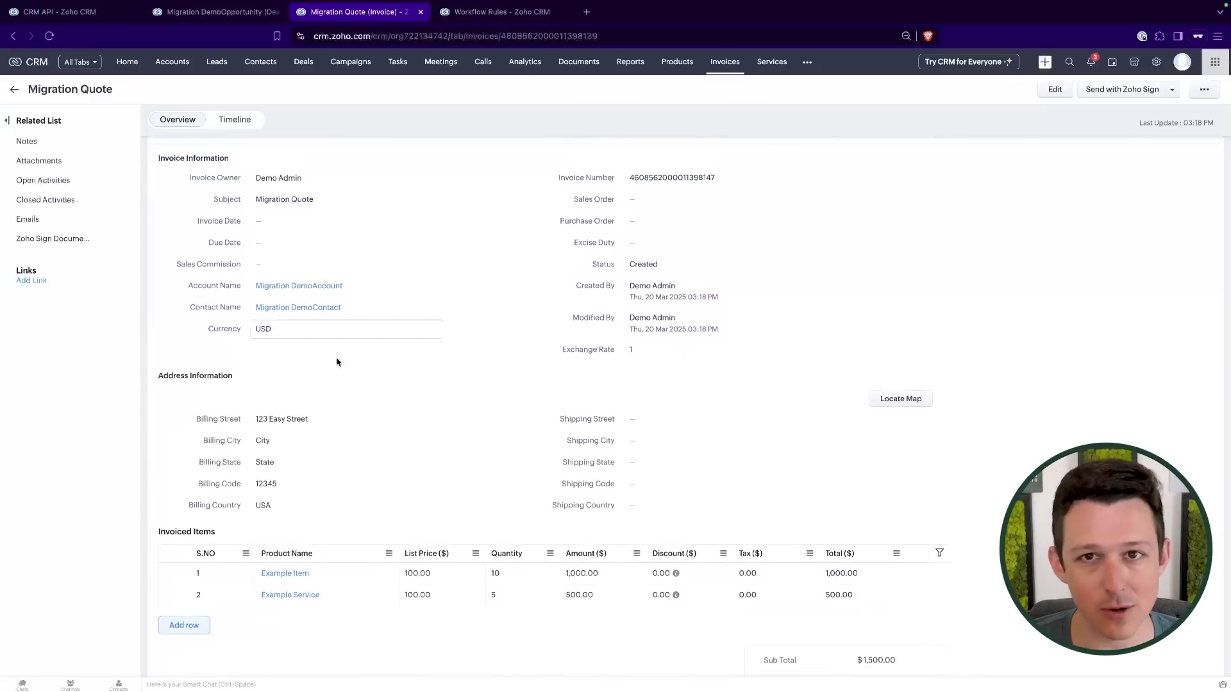
scroll(517, 316, "down", 1)
scroll(516, 316, "down", 7)
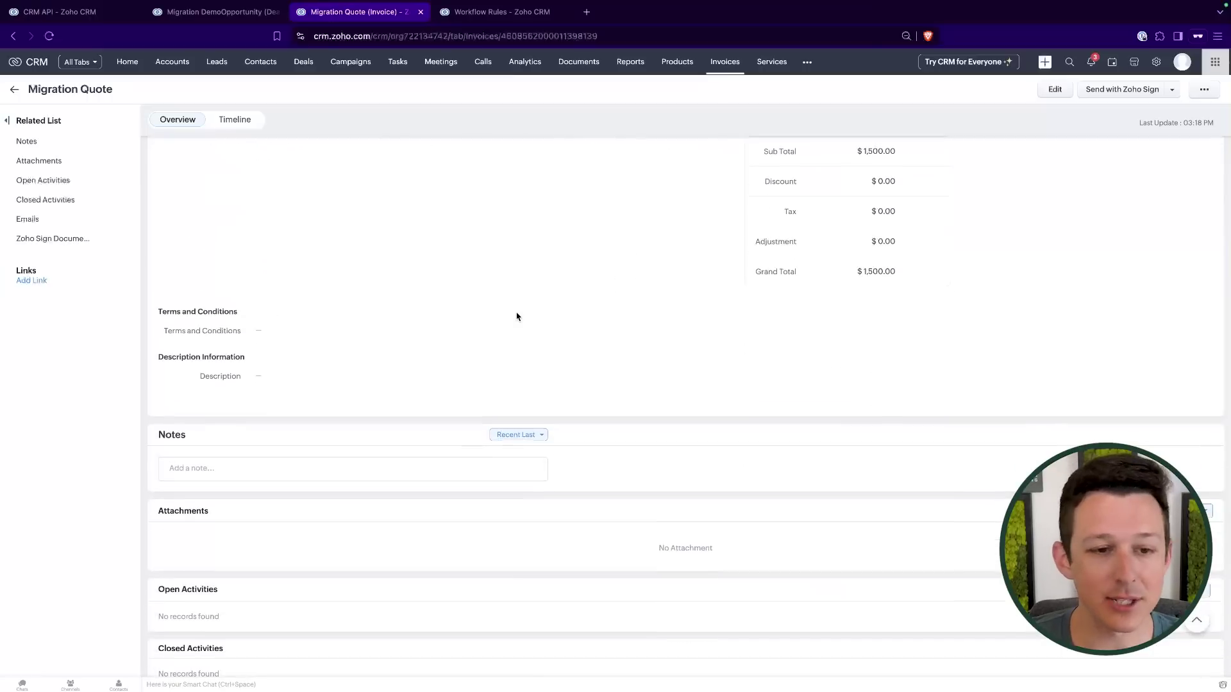
scroll(516, 316, "up", 8)
scroll(517, 316, "up", 1)
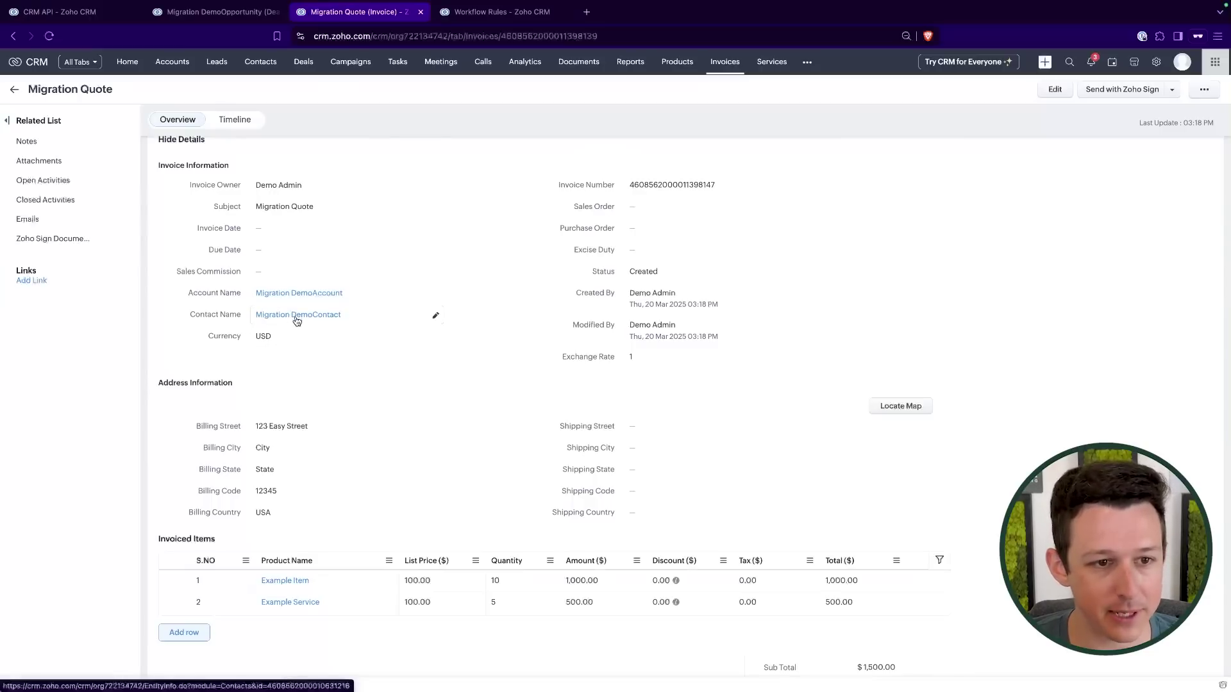
scroll(277, 415, "down", 1)
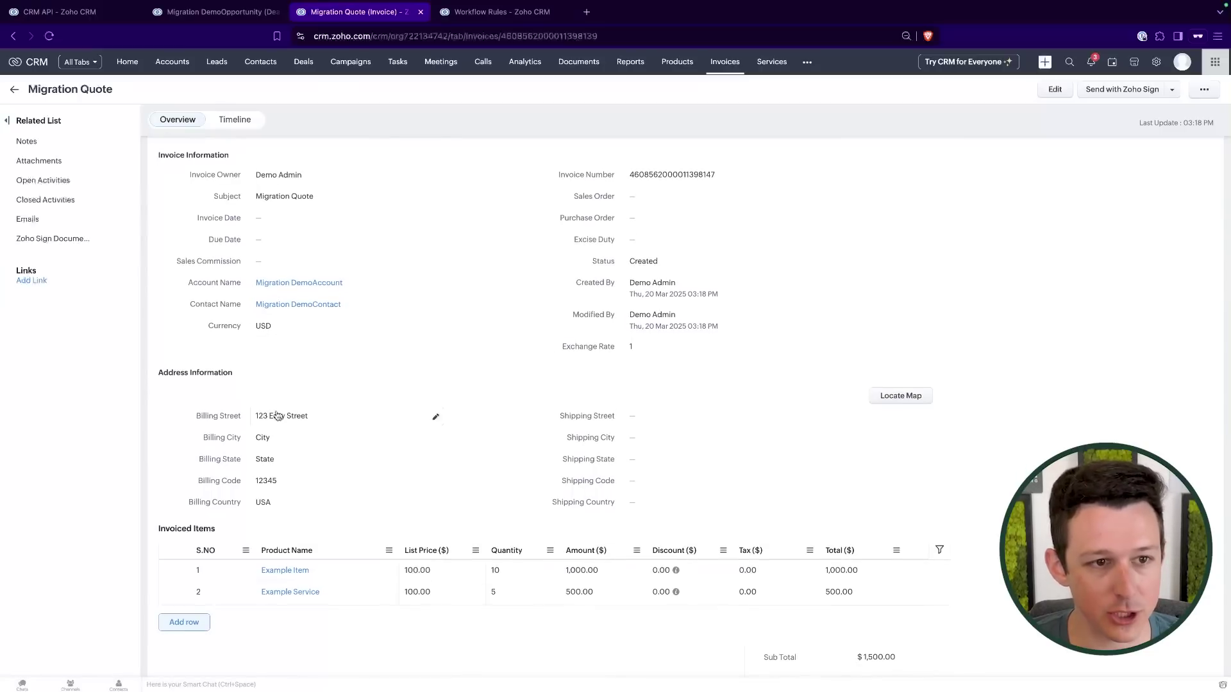
- Go from the invoice's contact to the Migration DemoOpportunity deal, then Migration Quote's More Actions
left_click(308, 305)
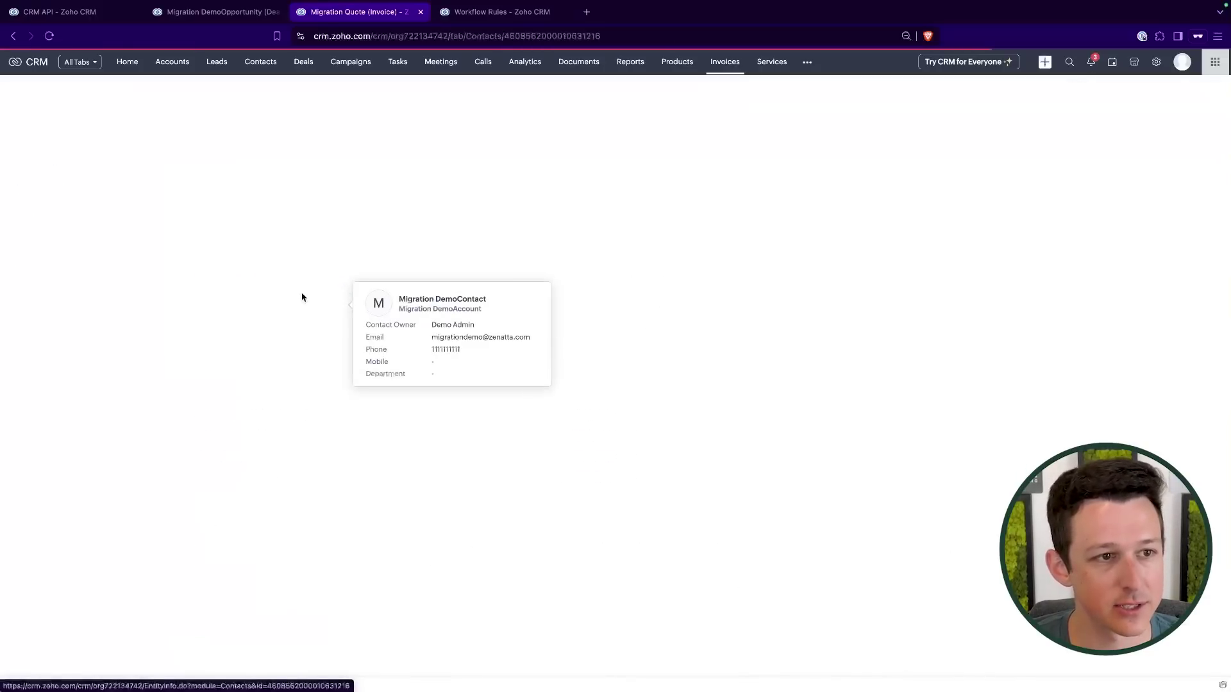
left_click(63, 257)
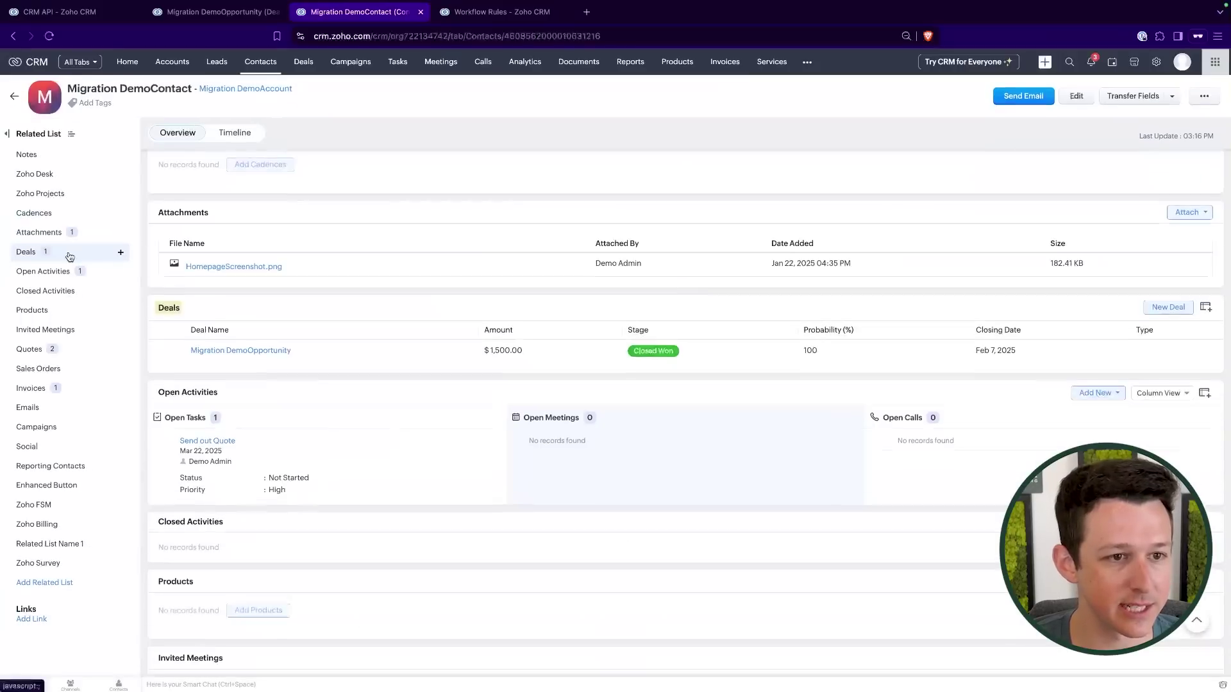
left_click(256, 348)
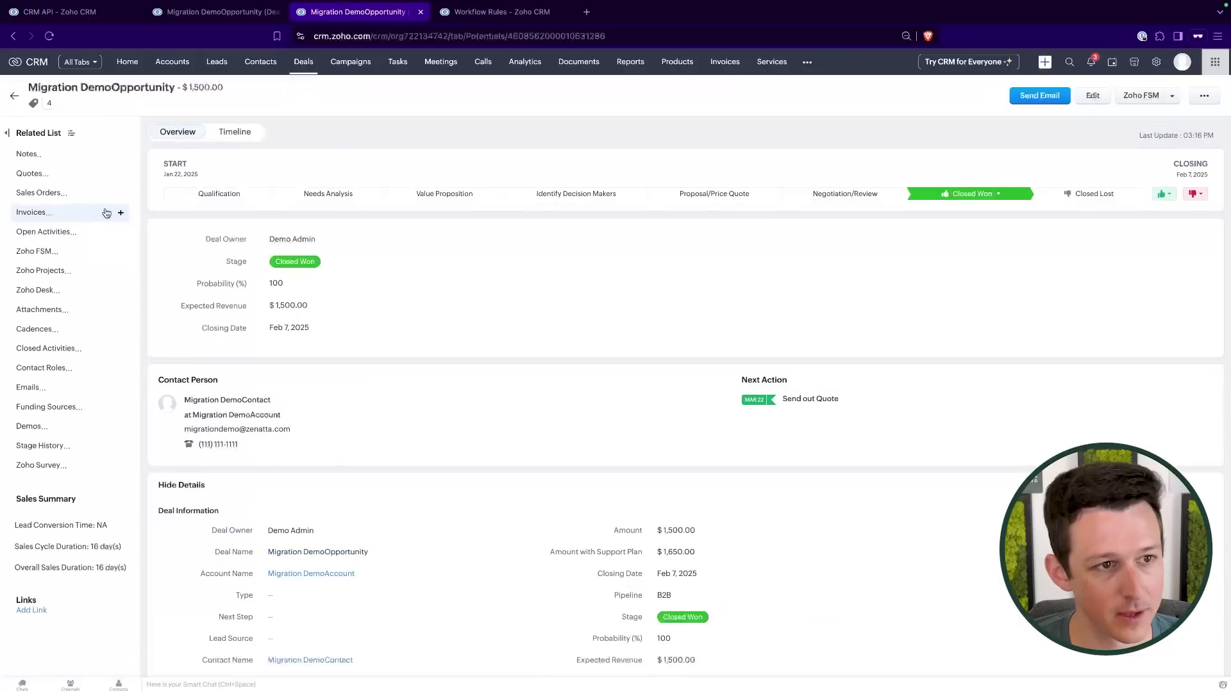
left_click(96, 171)
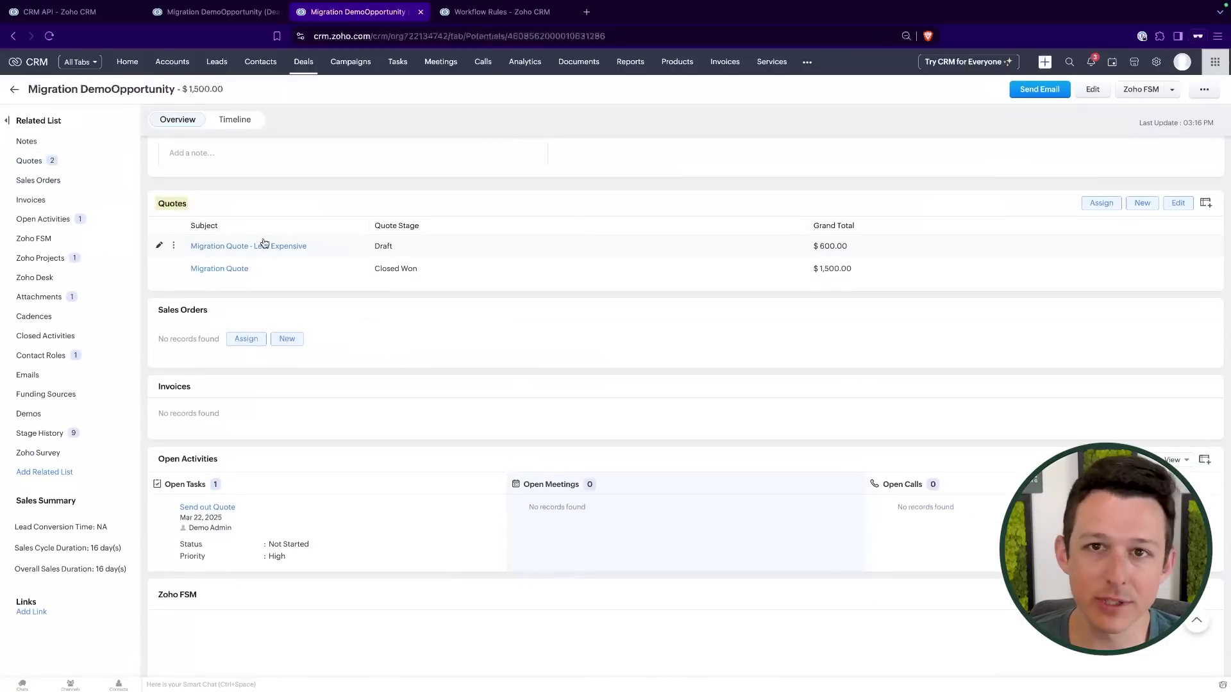
left_click(236, 267)
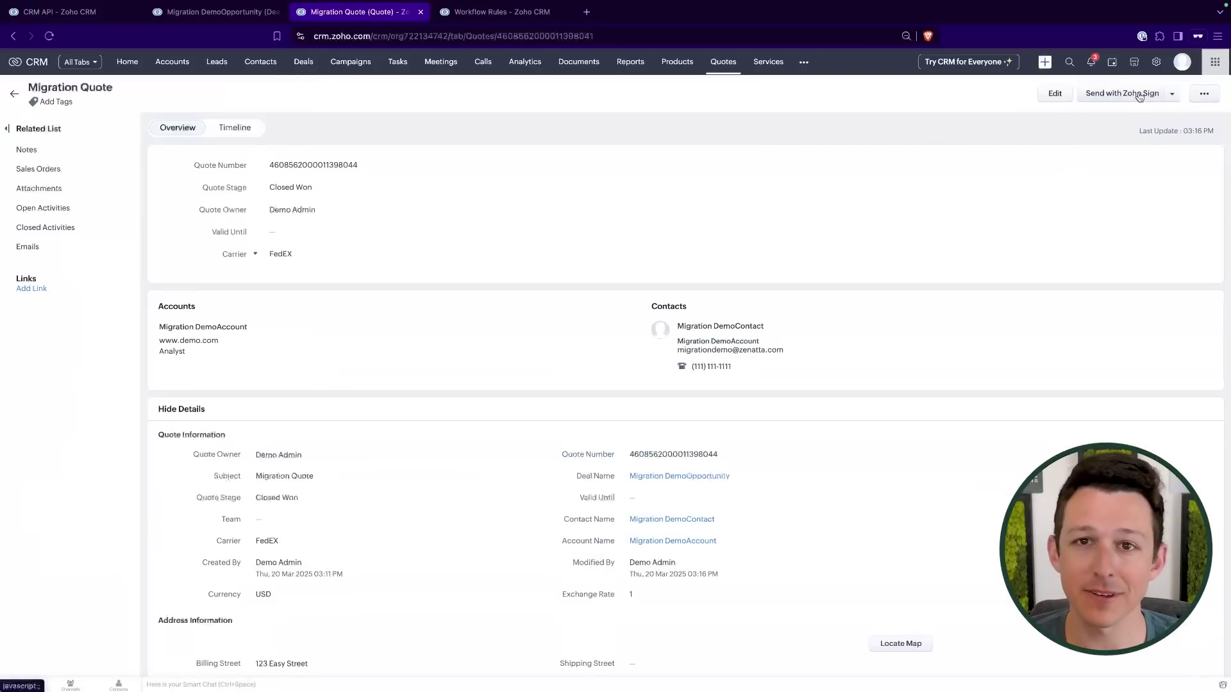
left_click(1201, 94)
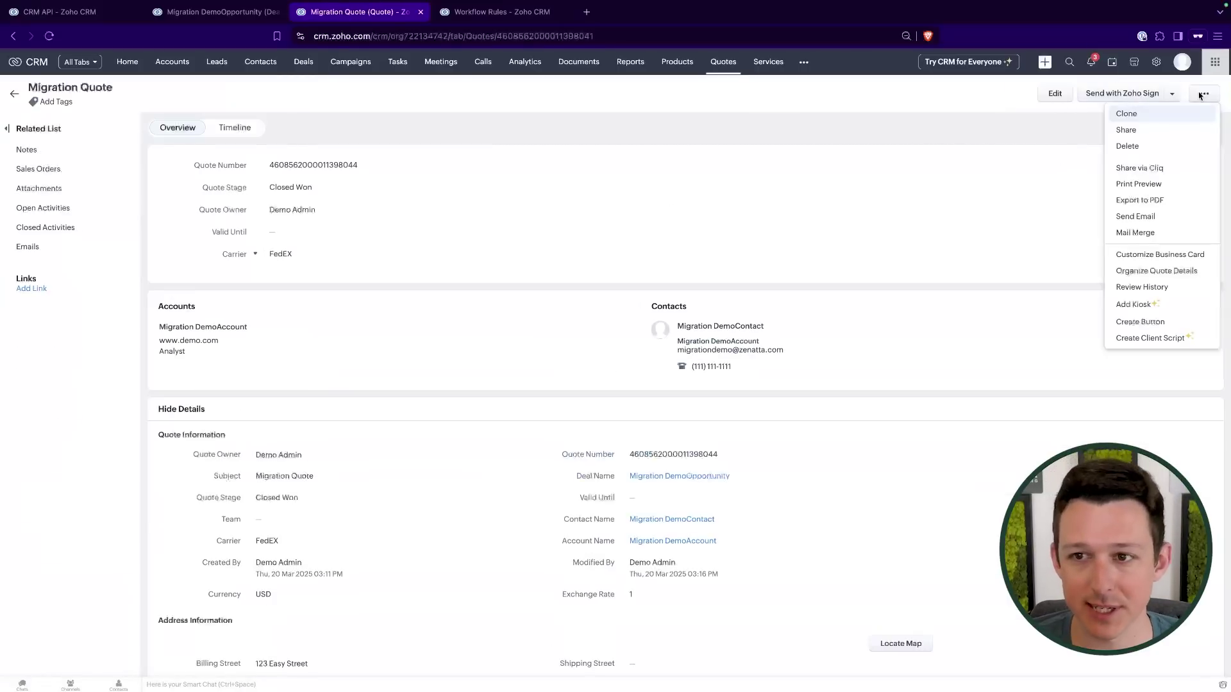
- Preview the Migration Quote as a PDF in the Quote Template layout, then return to the Migration Quote tab
left_click(1157, 200)
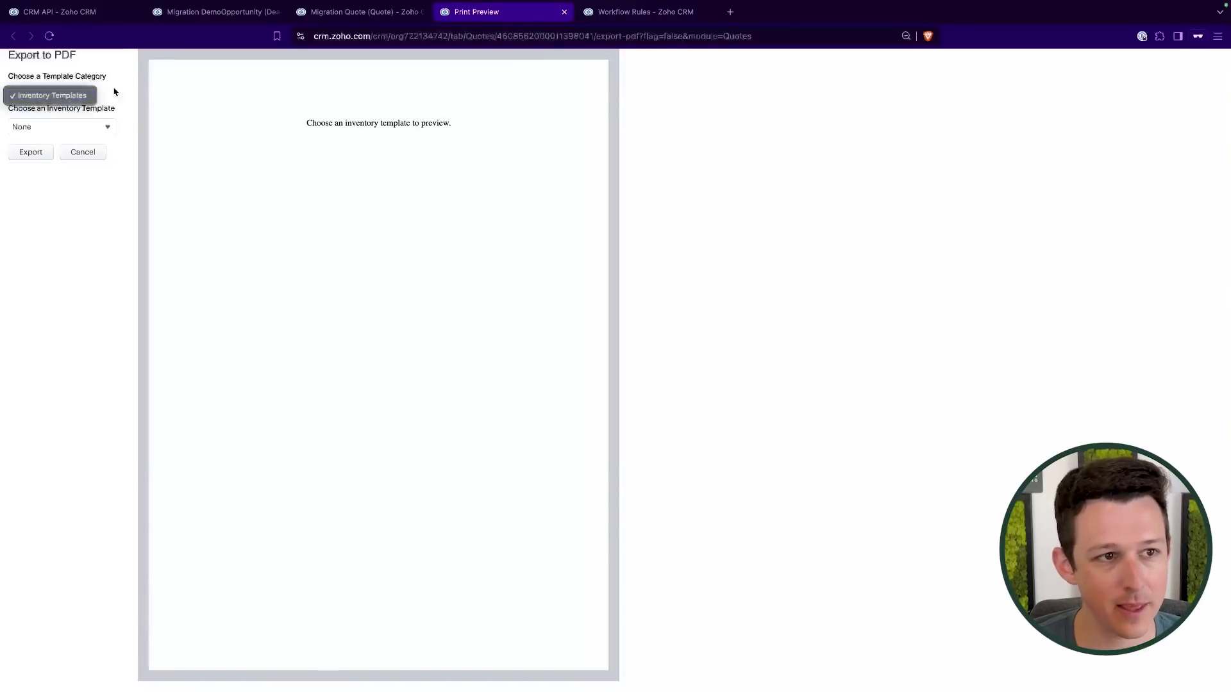
left_click(103, 127)
left_click(55, 178)
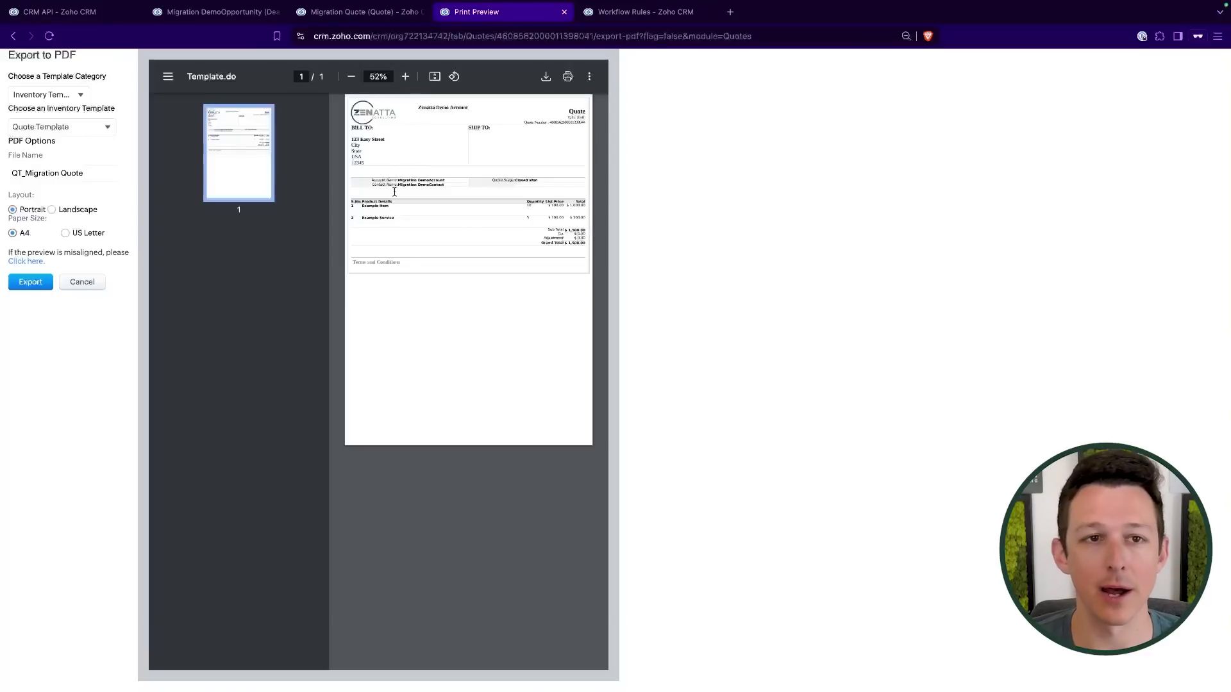
left_click(388, 12)
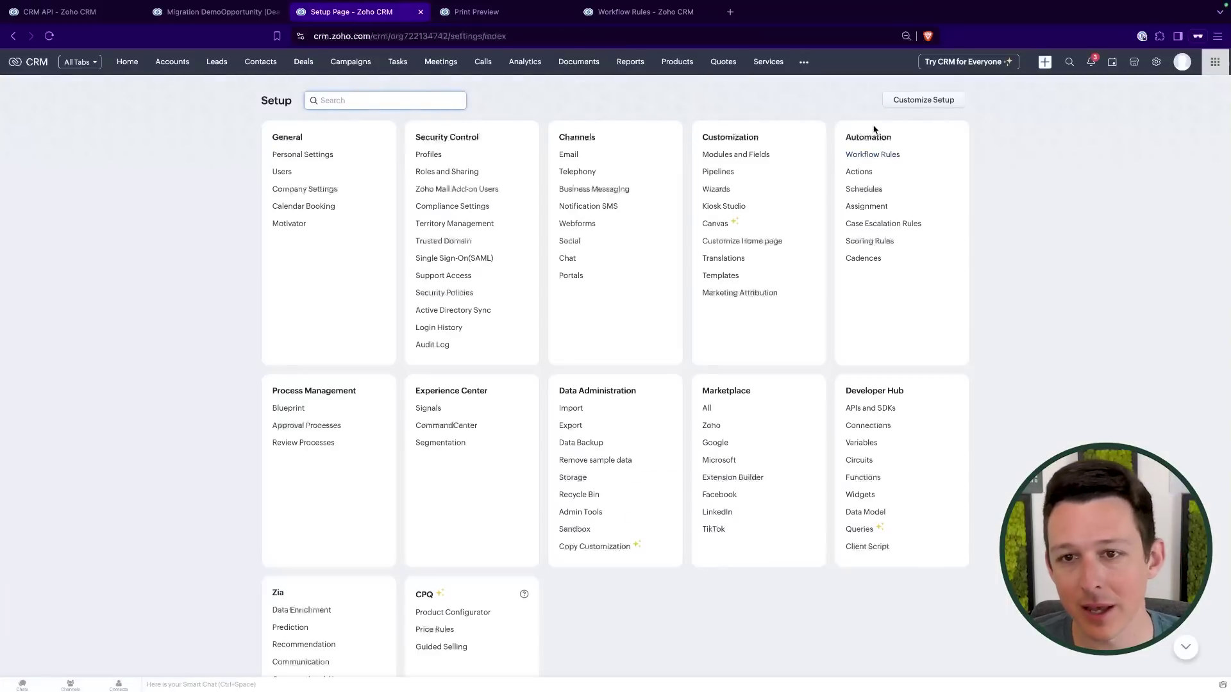
- Find Quote Template under Setup's Inventory templates and open it in the editor
left_click(720, 276)
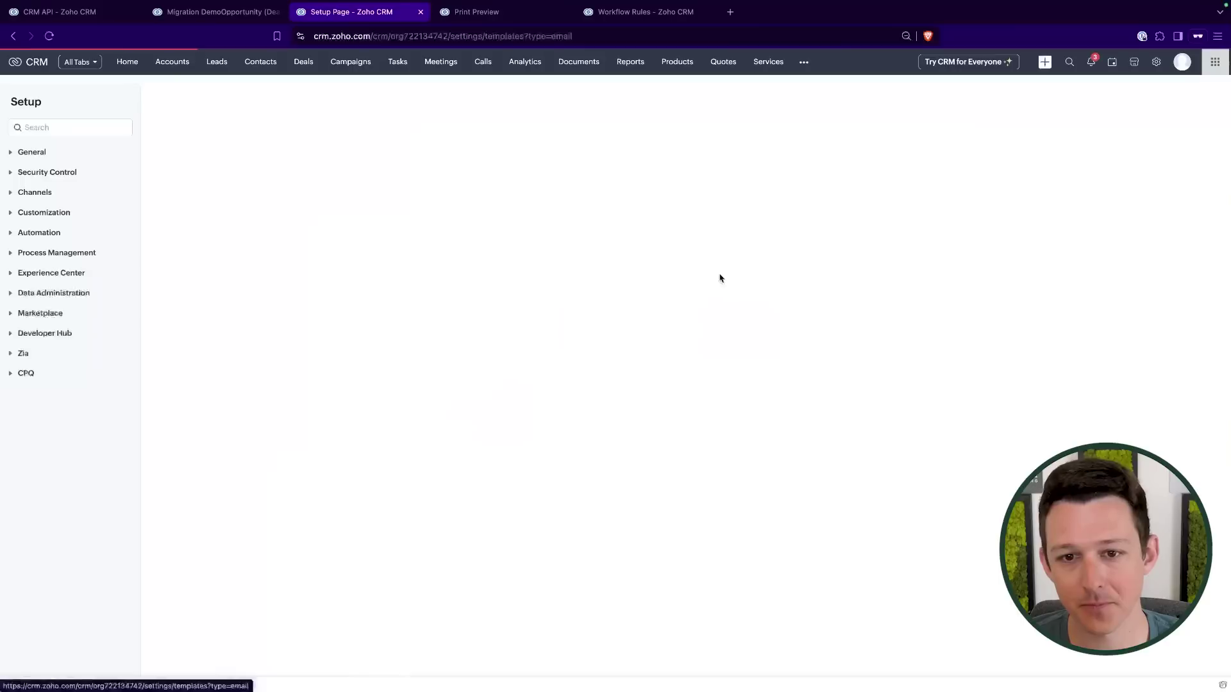
left_click(359, 104)
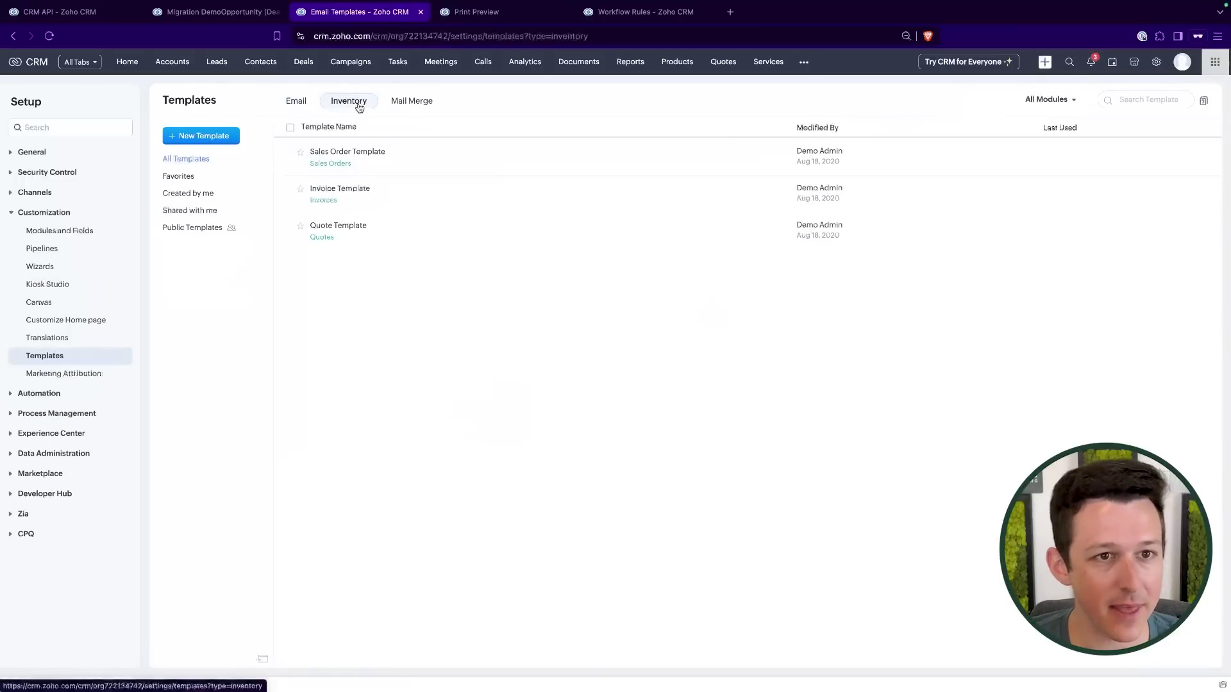
left_click(336, 228)
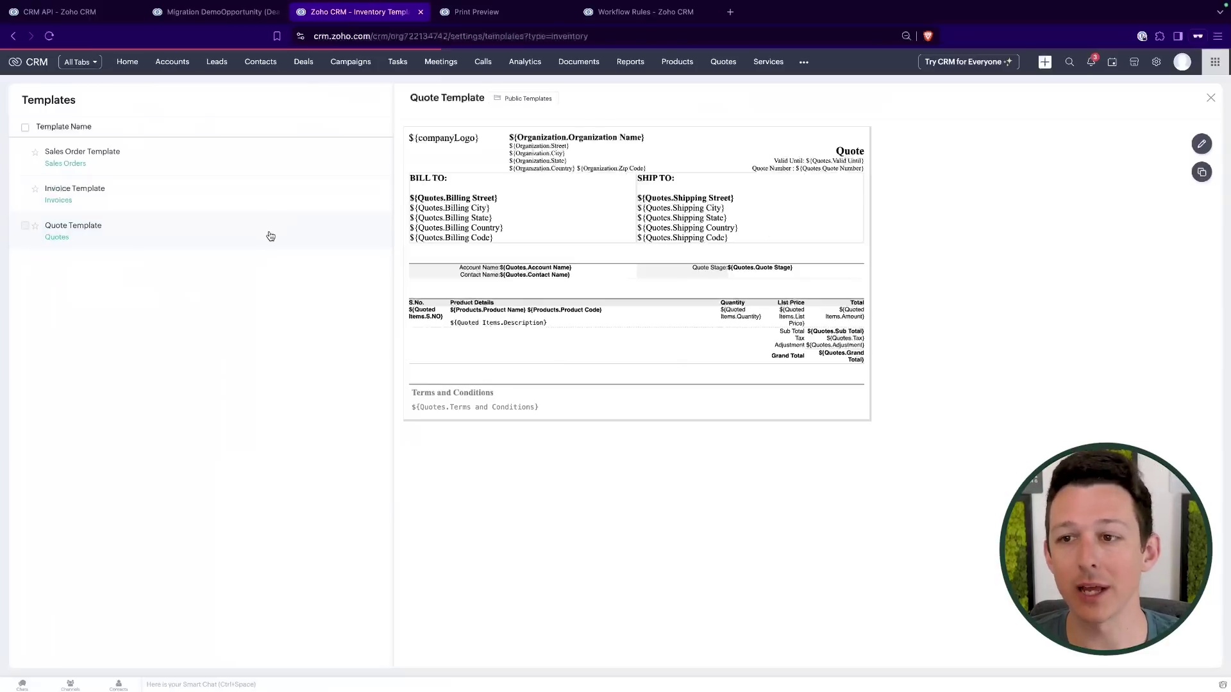
left_click(1201, 145)
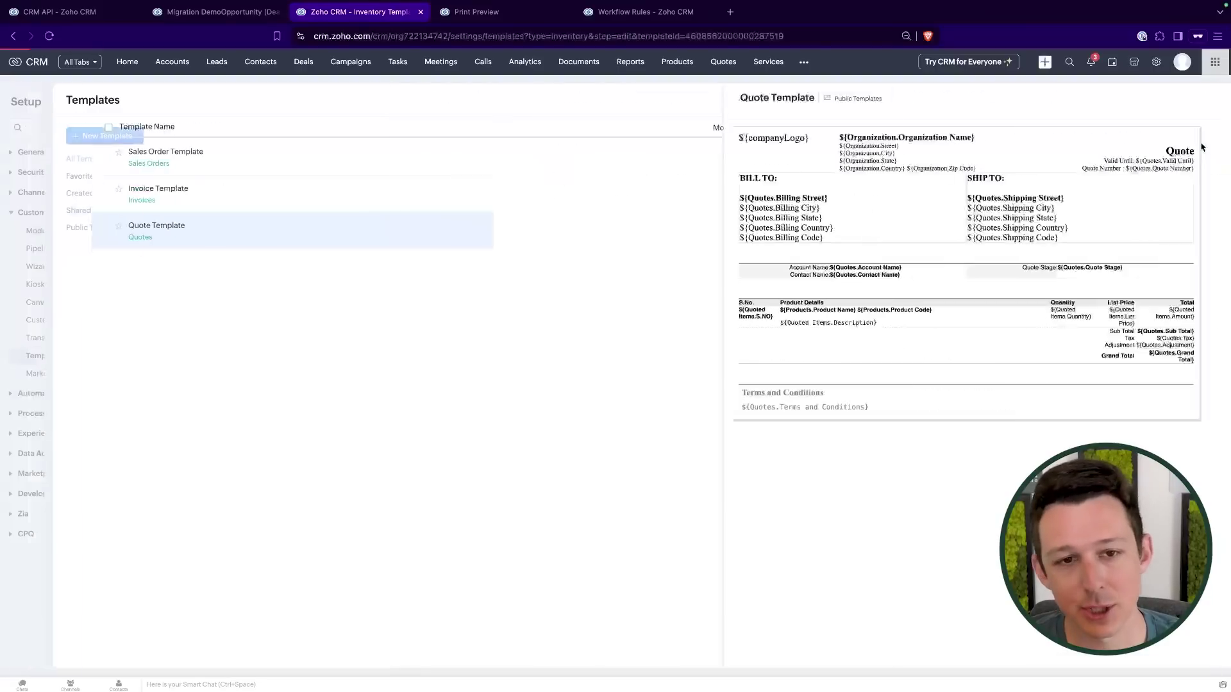
- Add an empty line below the ${Quotes.Billing Code} line in the template
left_click(517, 225)
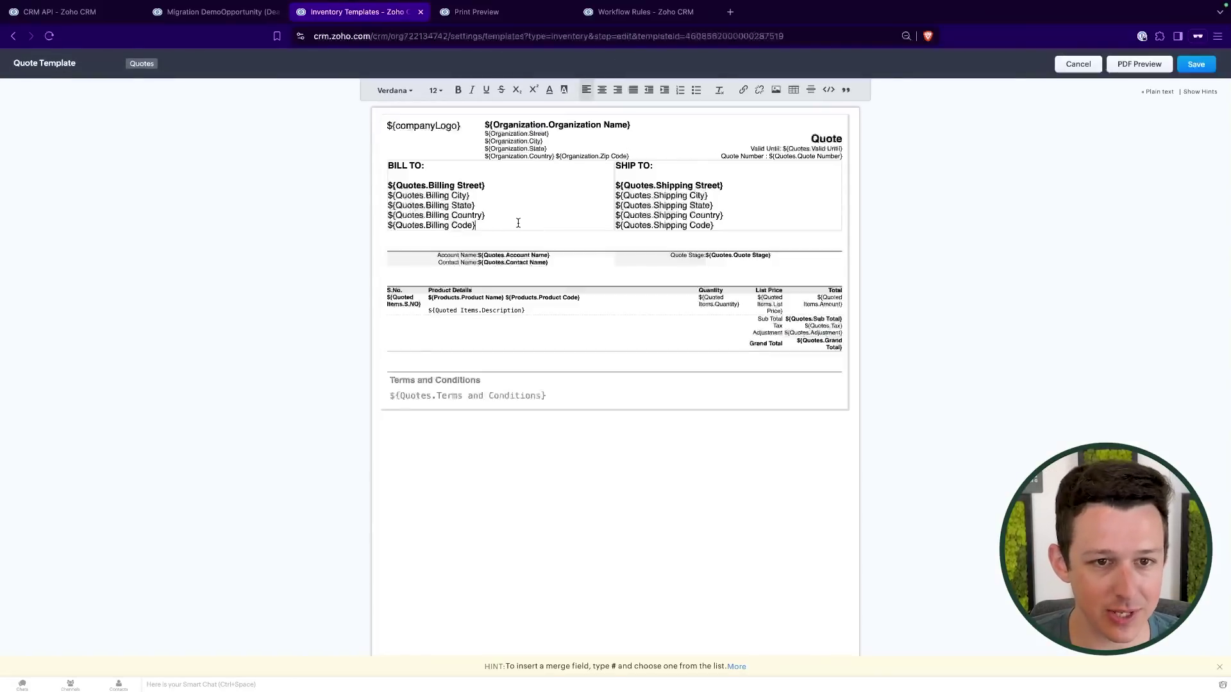
key("Return")
left_click_drag(389, 223, 477, 228)
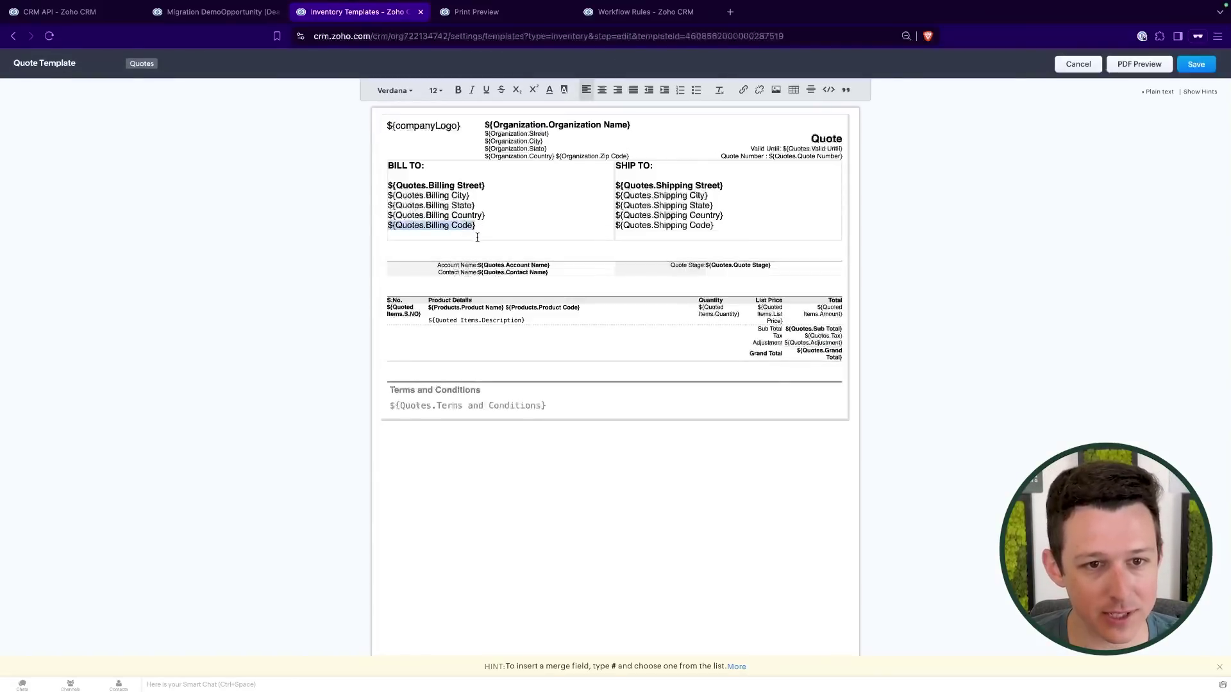
left_click(477, 237)
- Browse the # merge-field list, including fields from other modules, then dismiss it
type("#")
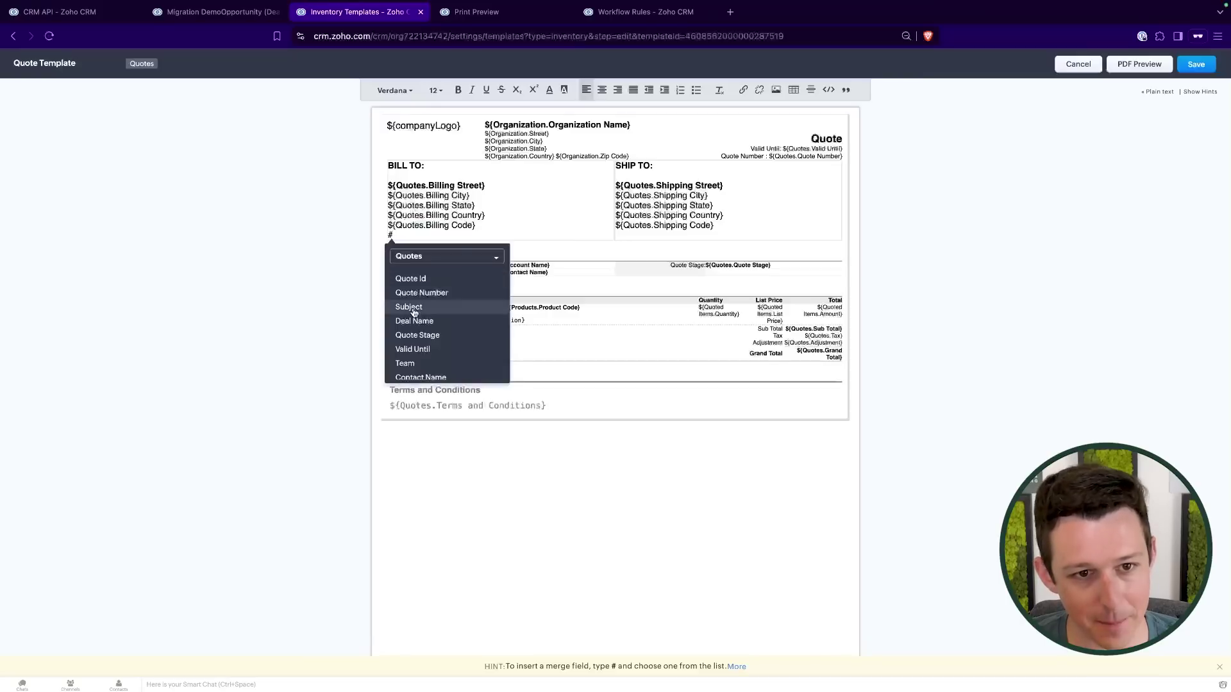
scroll(413, 313, "down", 3)
scroll(410, 313, "down", 5)
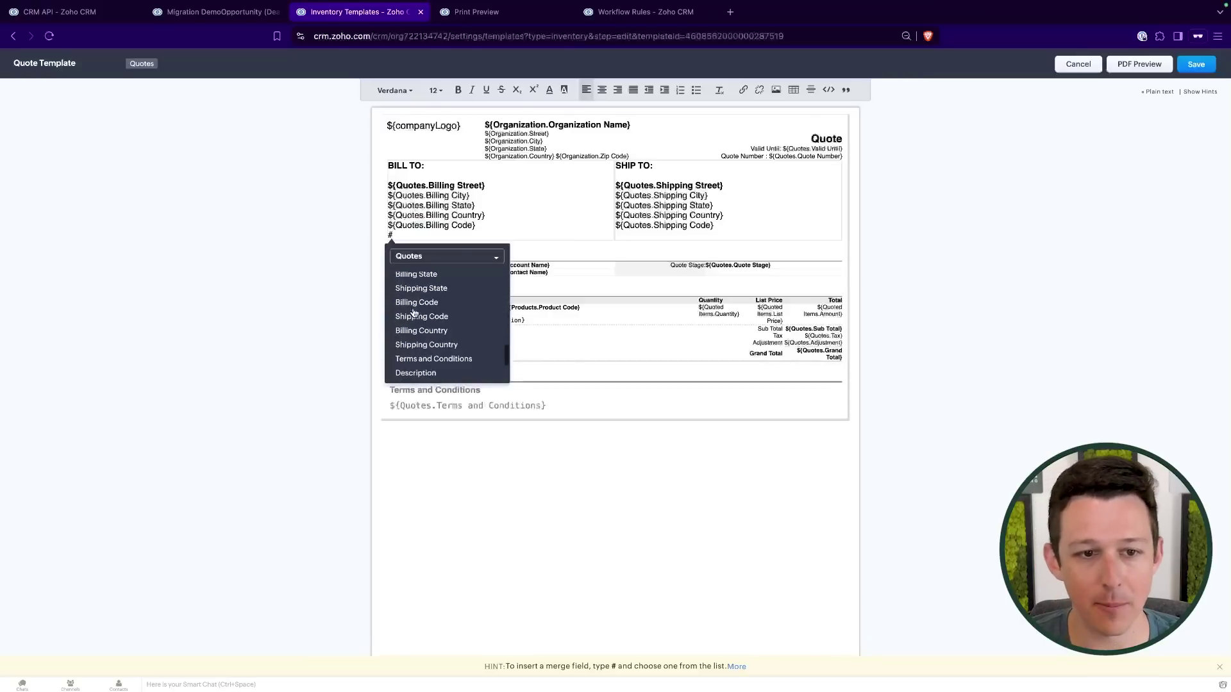
scroll(417, 309, "up", 10)
left_click(458, 257)
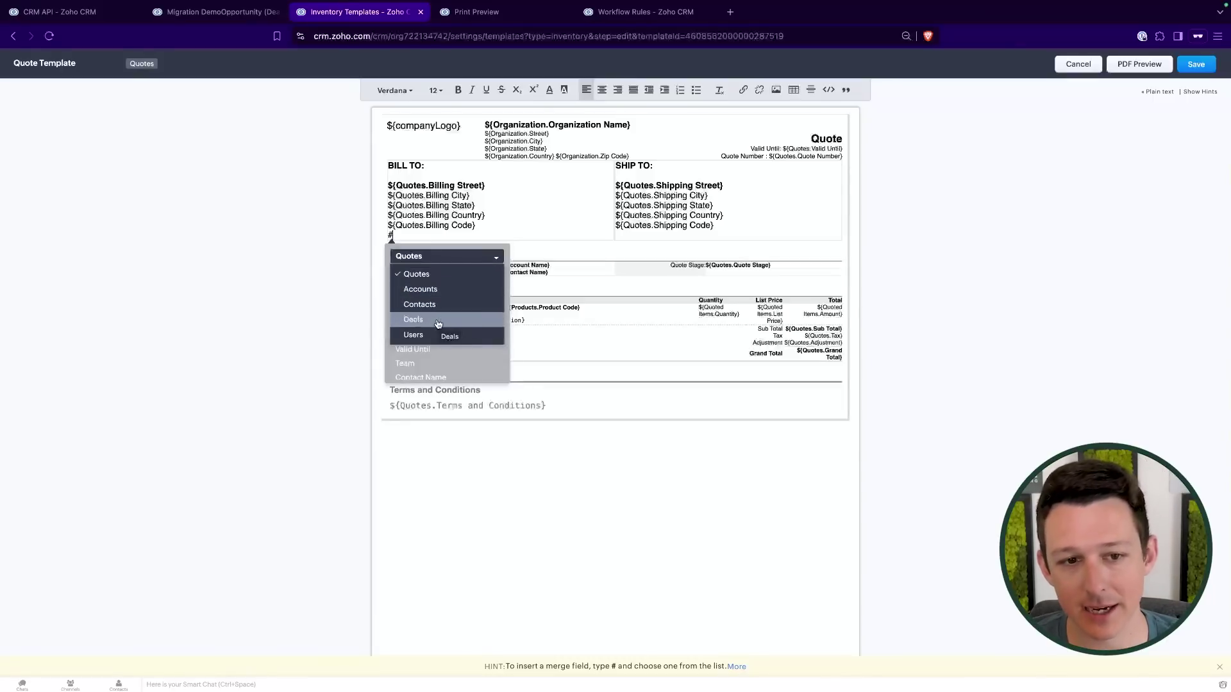
scroll(439, 330, "down", 1)
scroll(443, 308, "down", 3)
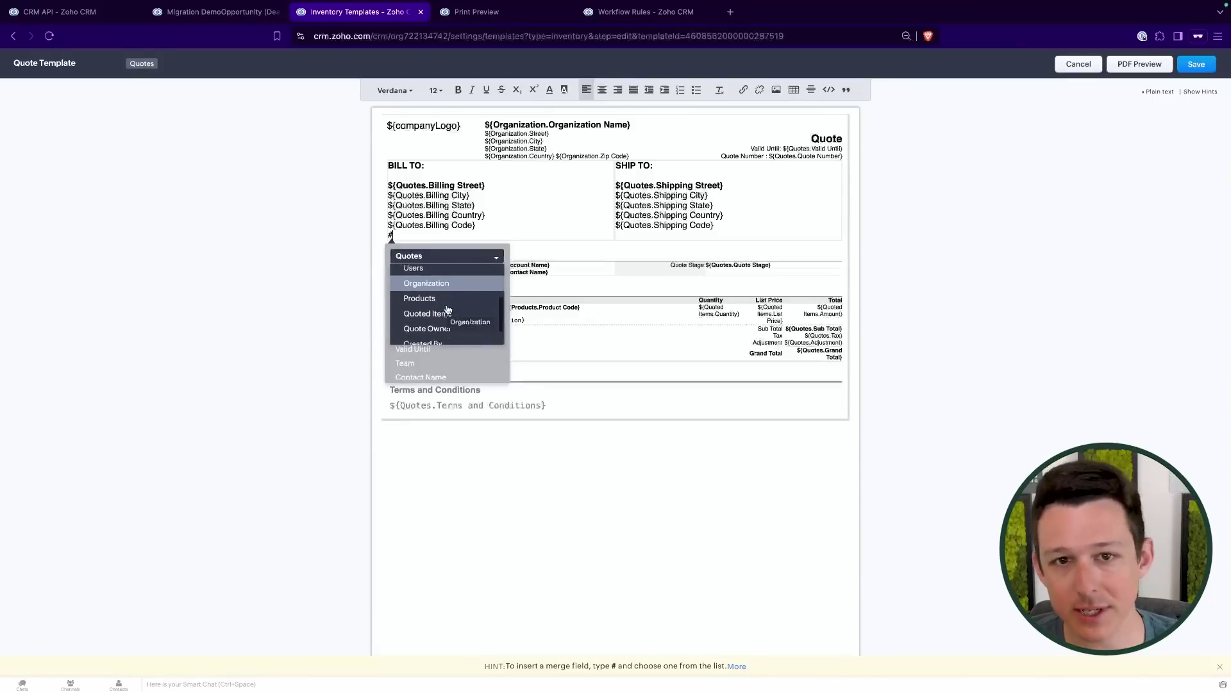
left_click(581, 236)
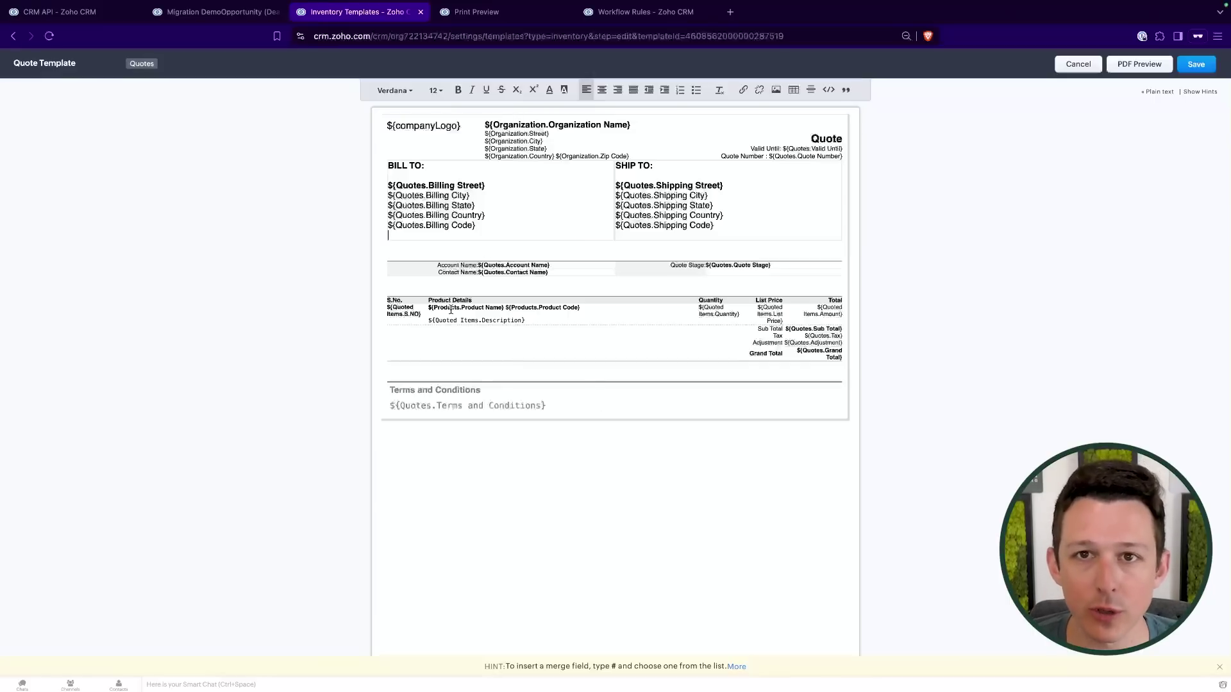
- Discard the template edits and open Migration Quote from the Migration DemoOpportunity deal's quotes
left_click(1078, 65)
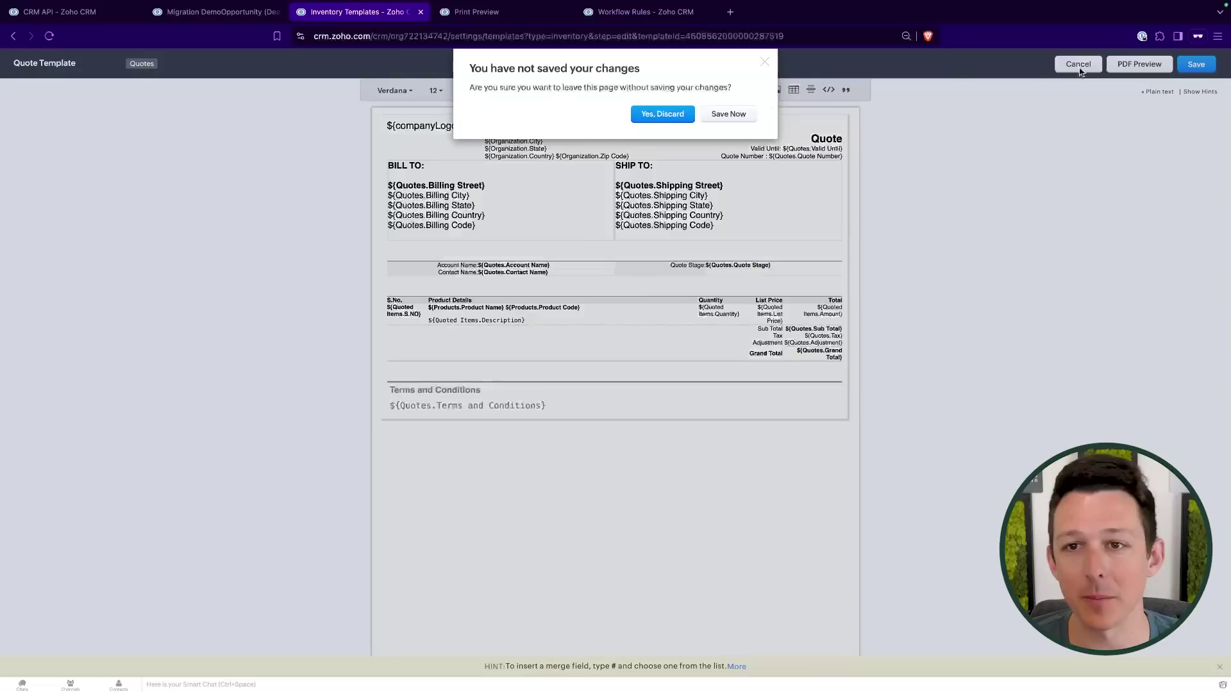
left_click(673, 116)
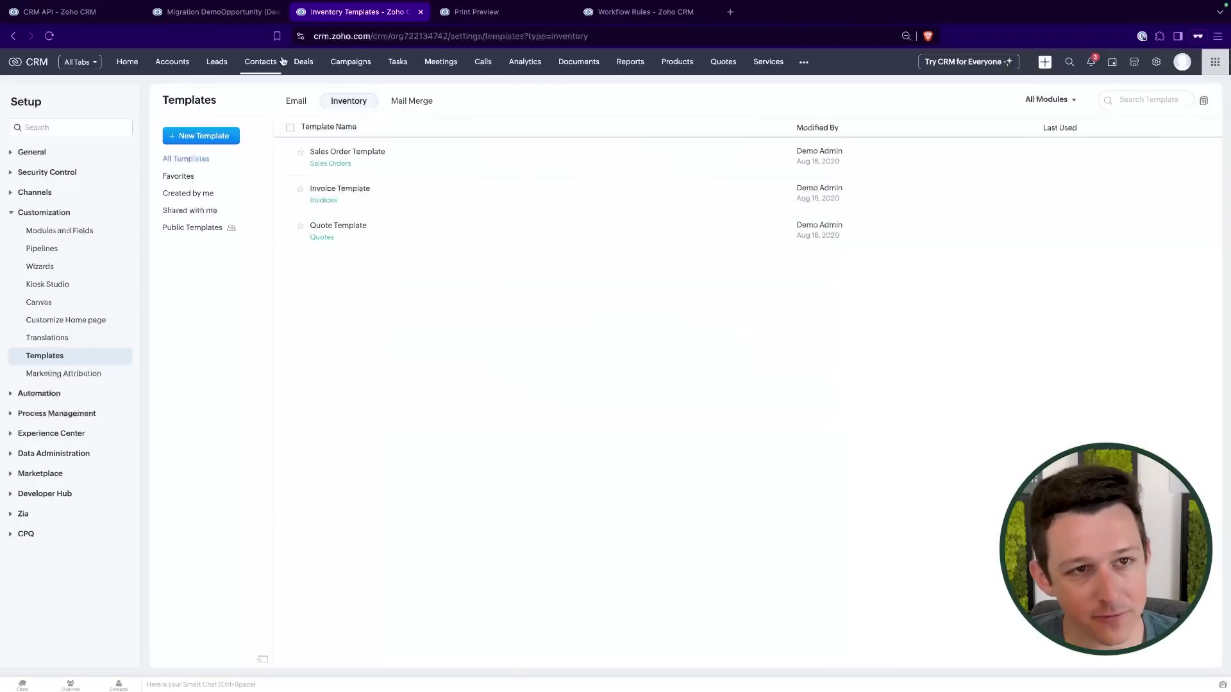
left_click(217, 12)
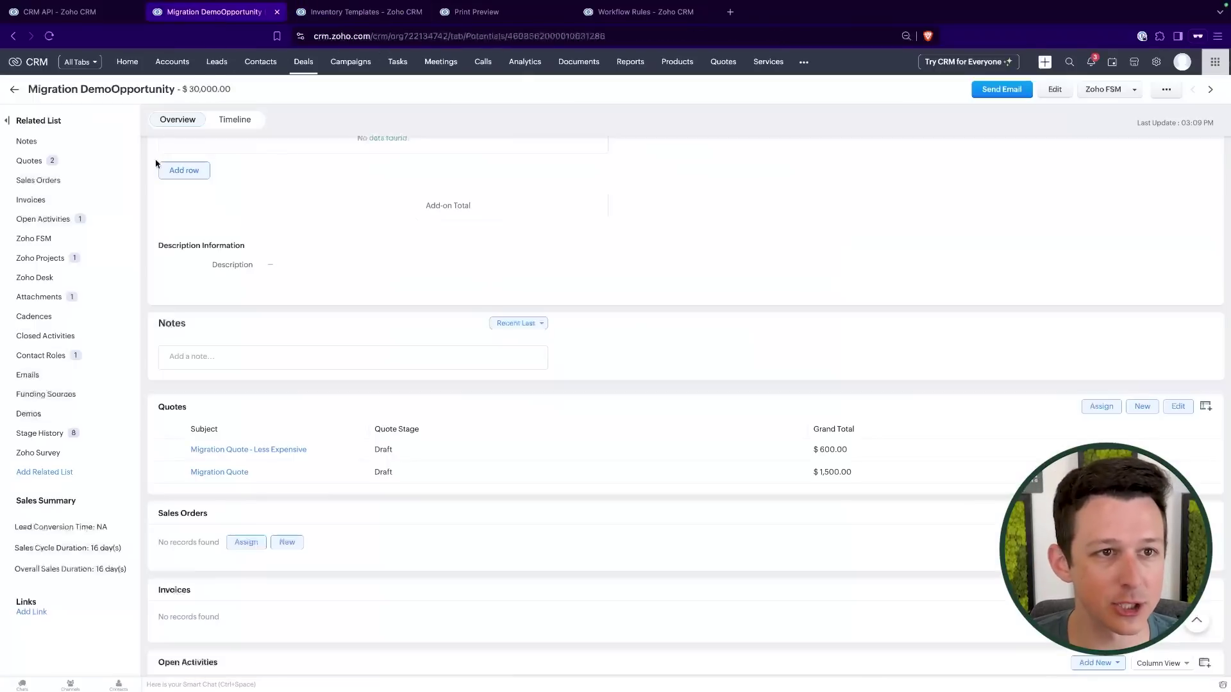
left_click(64, 161)
left_click(233, 270)
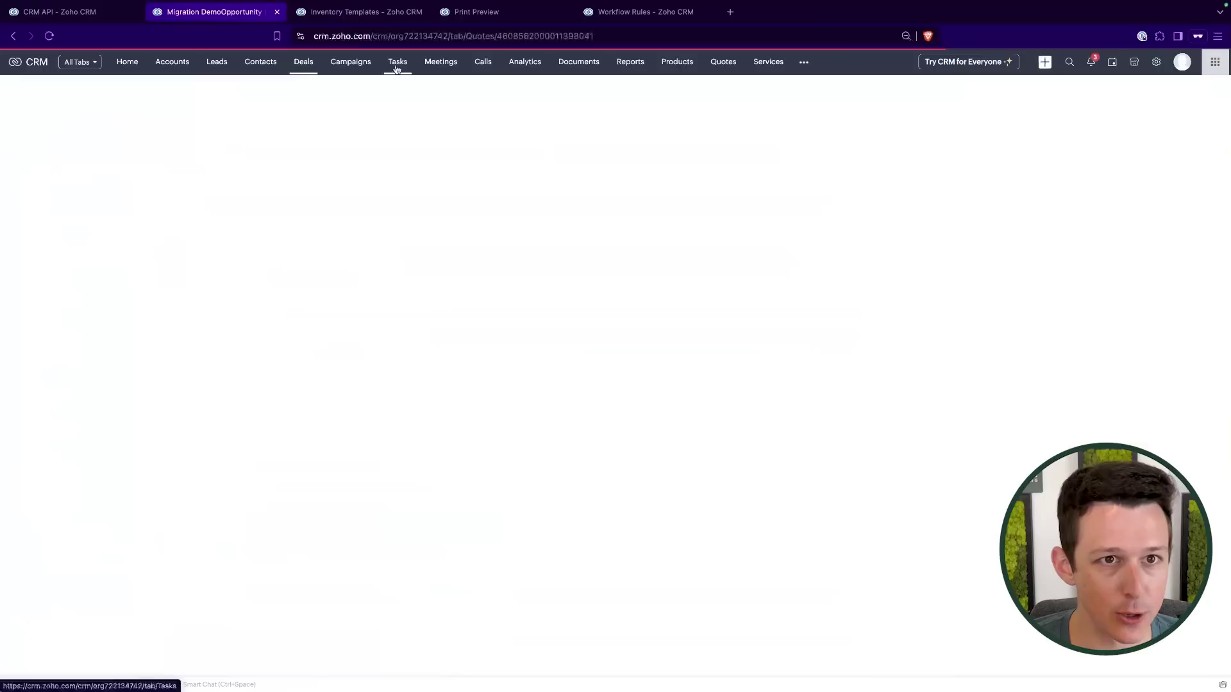
- Close the inventory templates and duplicate Workflow Rules tabs, returning to the Migration Quote
left_click(421, 11)
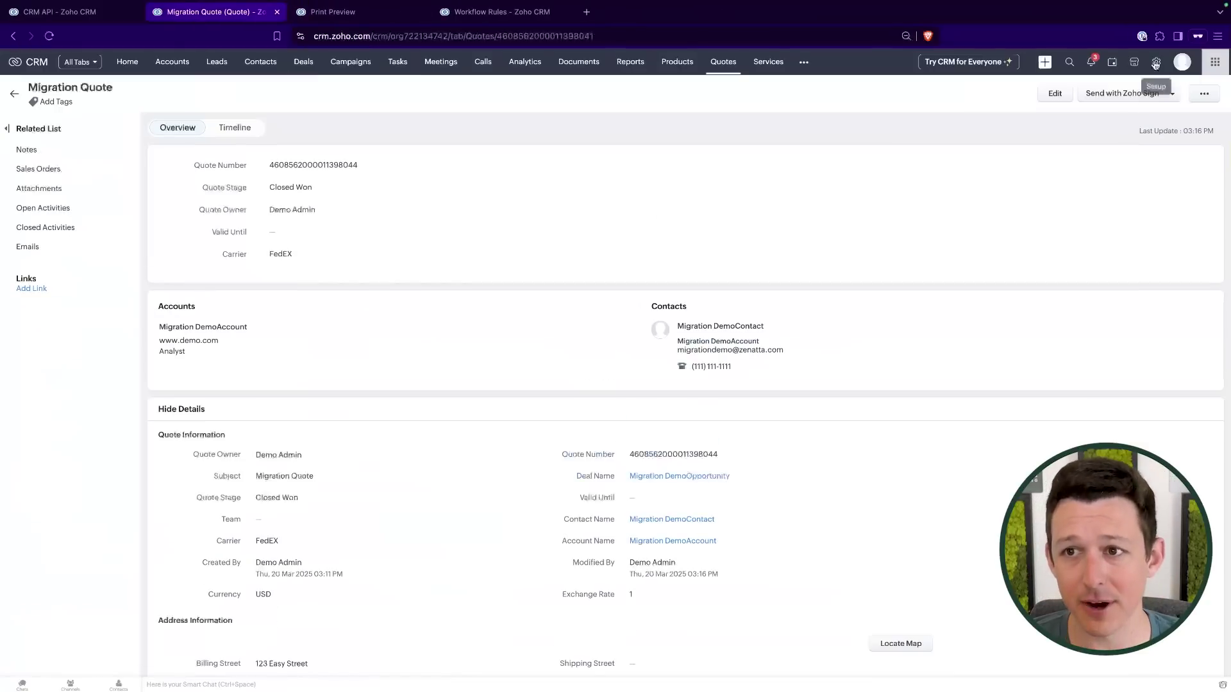
left_click(566, 14)
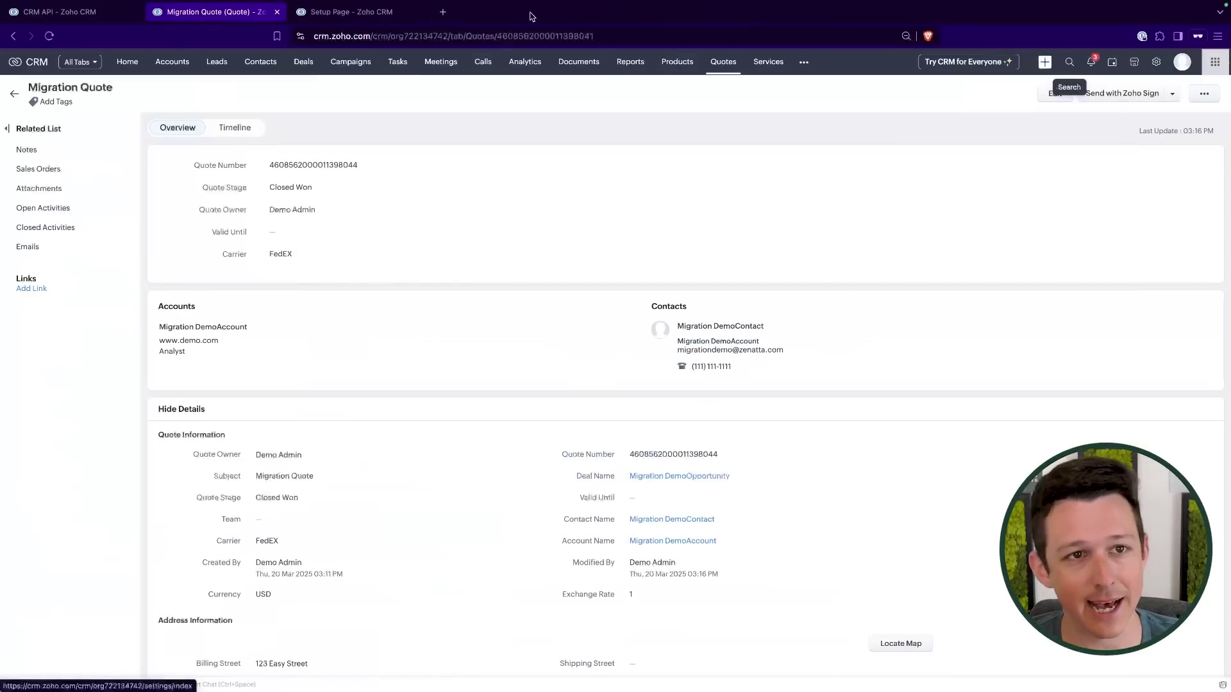
left_click(328, 12)
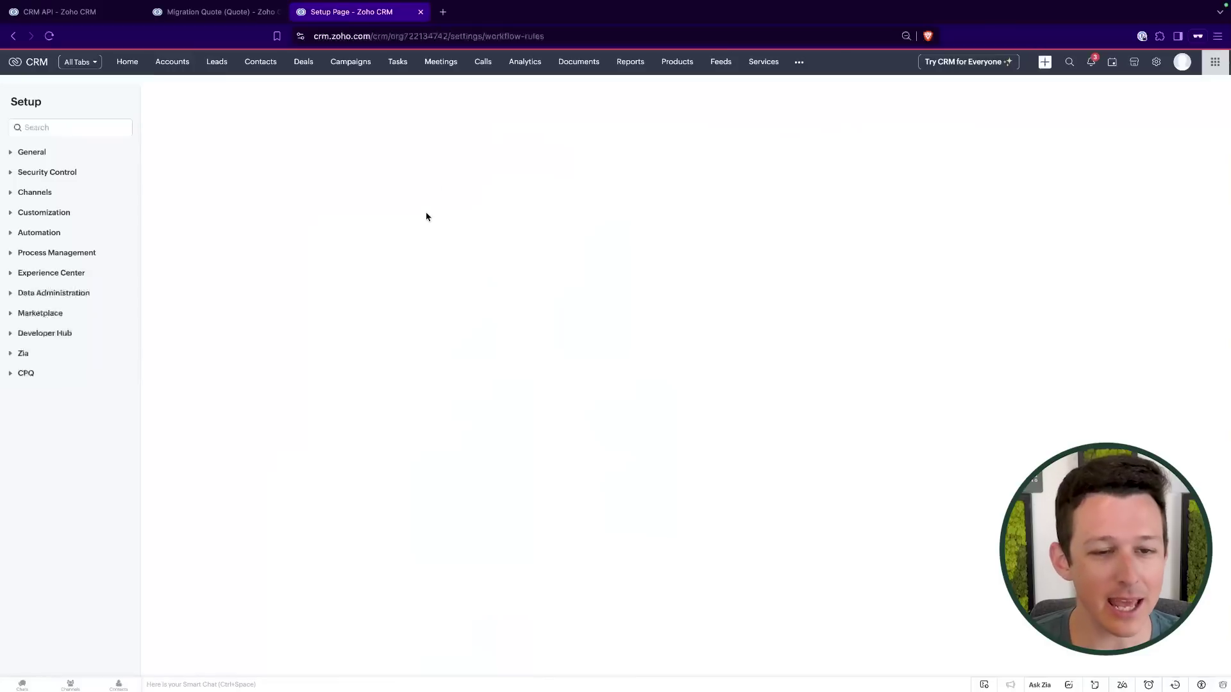
left_click(236, 14)
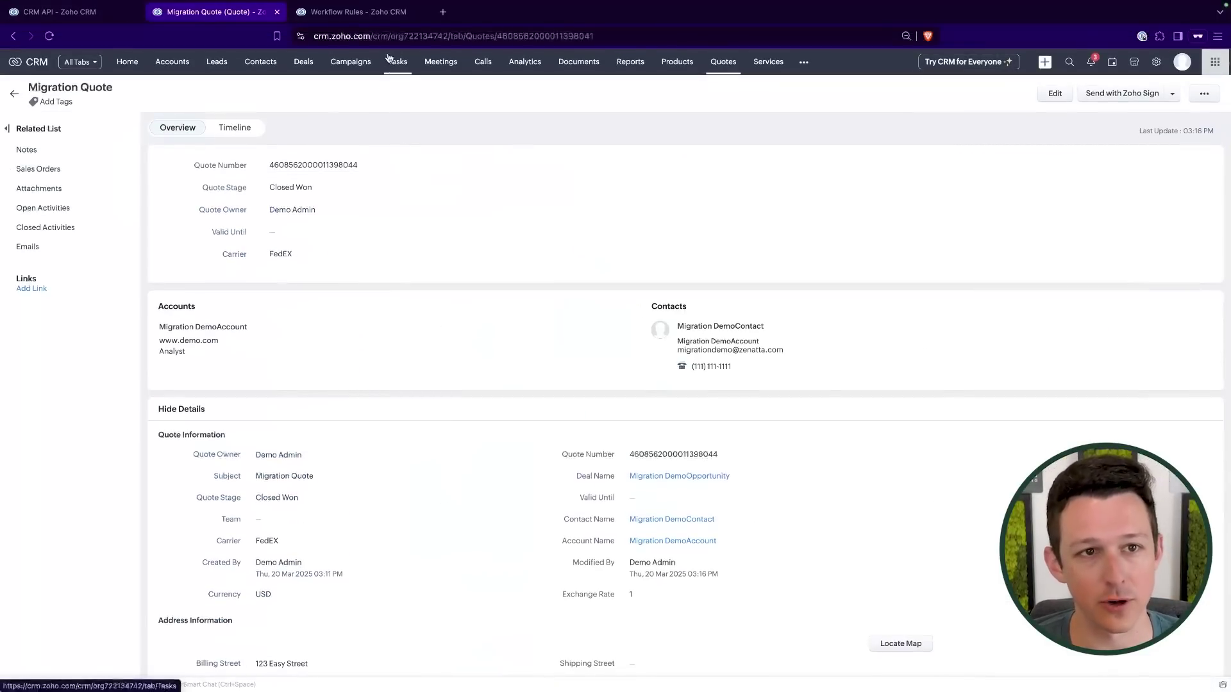
- Create a new Quotes workflow rule named Quote Sent - Followup Sequence
left_click(346, 12)
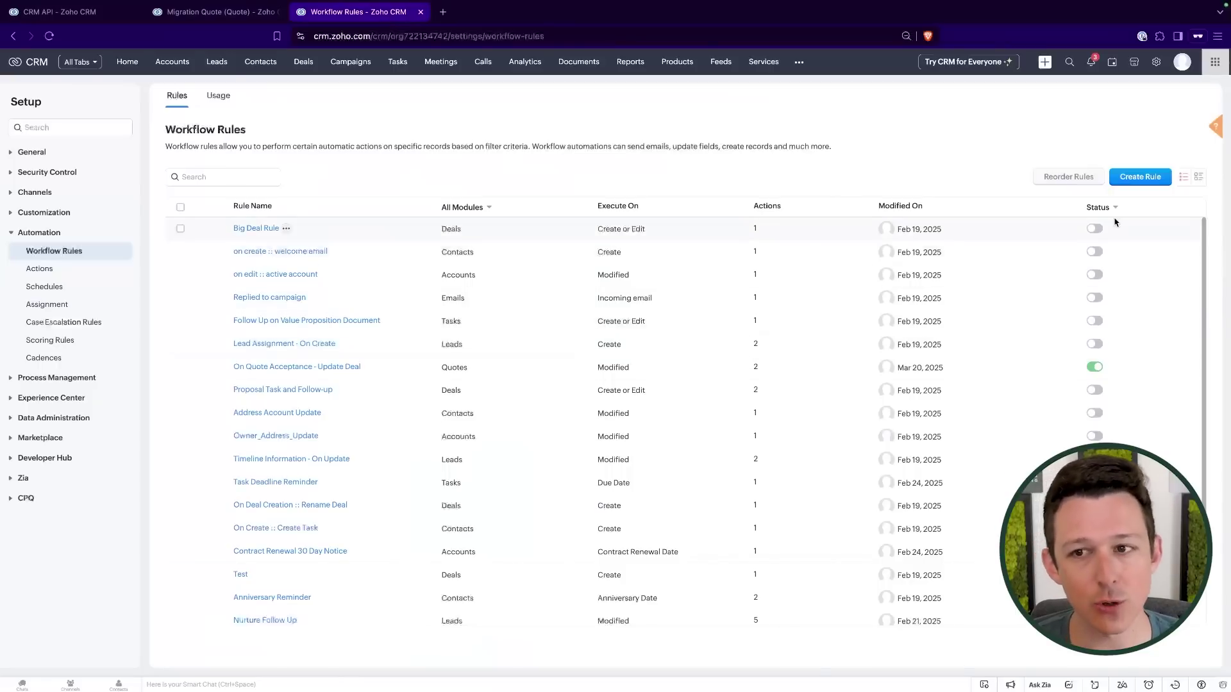
left_click(1147, 175)
left_click(575, 98)
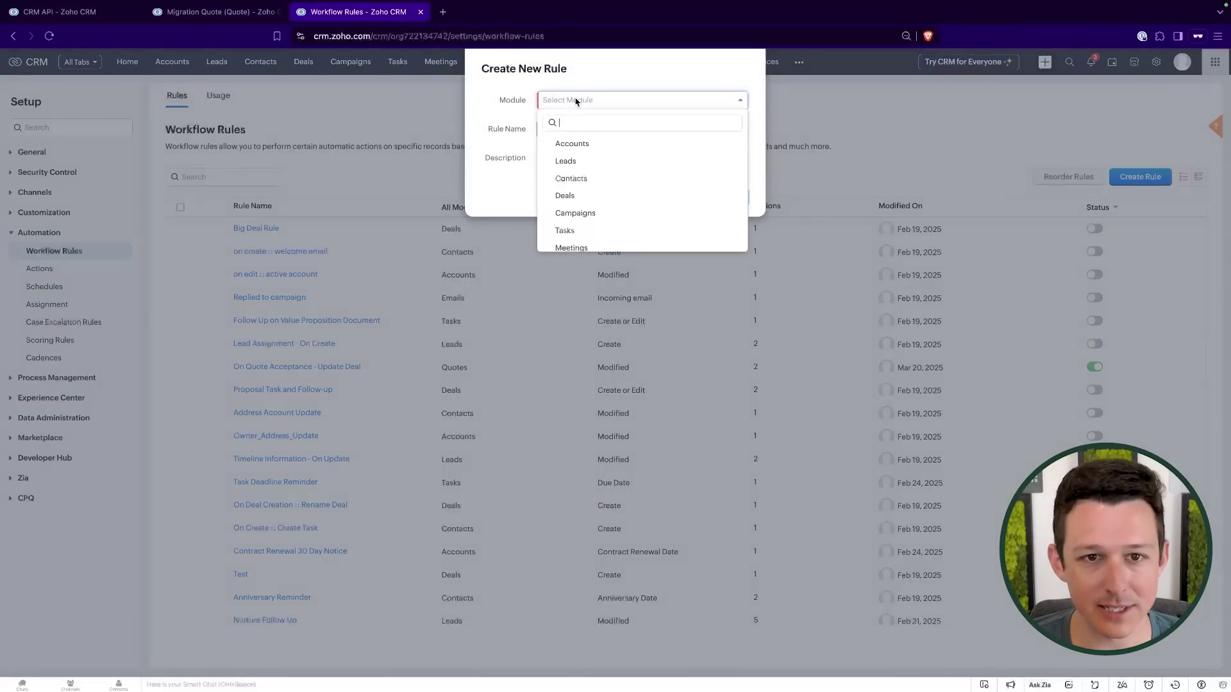
type("quote")
left_click(575, 144)
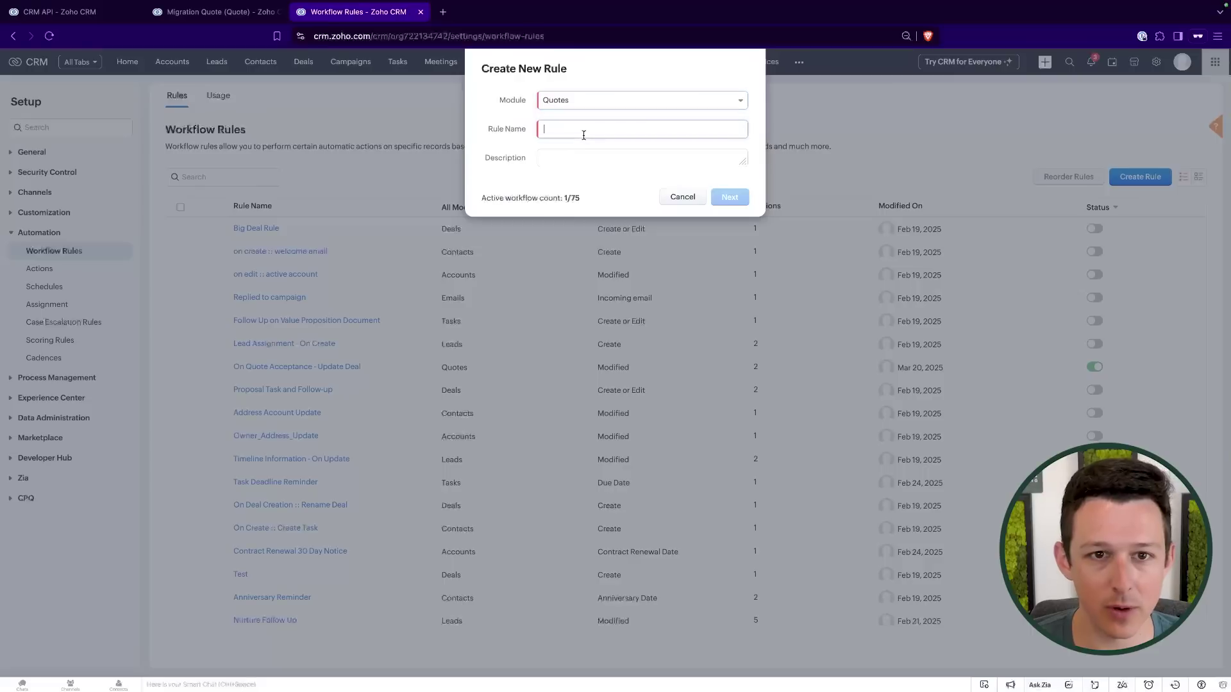
left_click(582, 129)
type("Quote Sent - Followup Sequence")
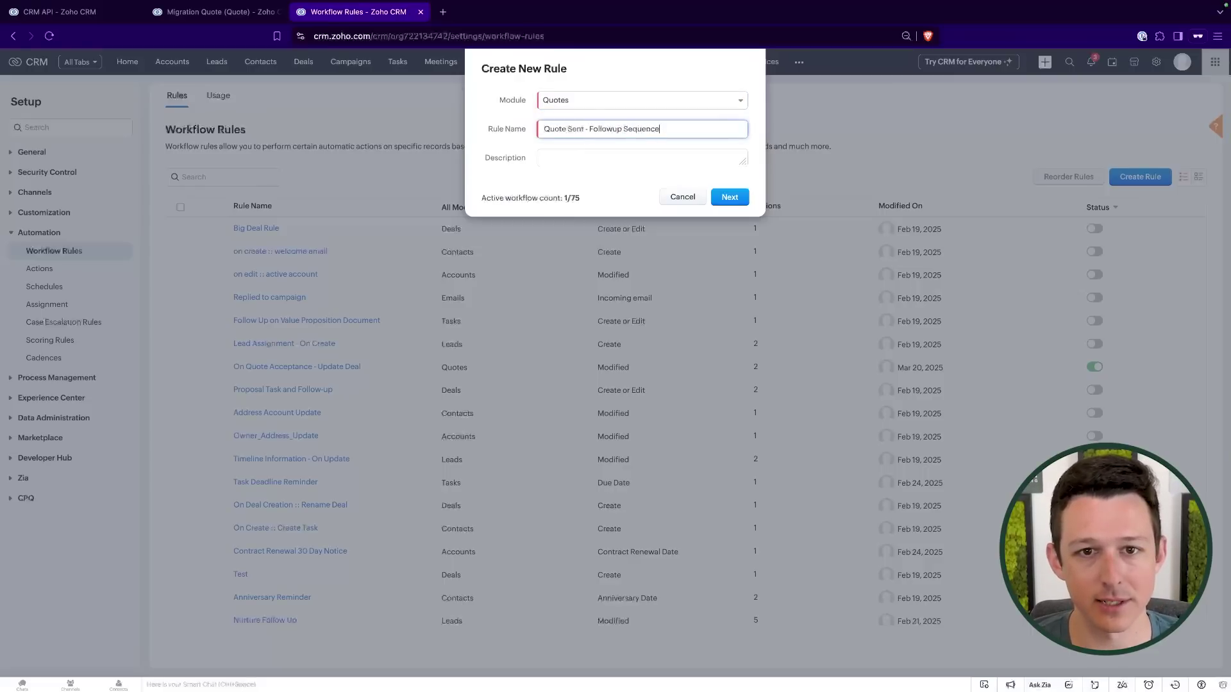
key("Return")
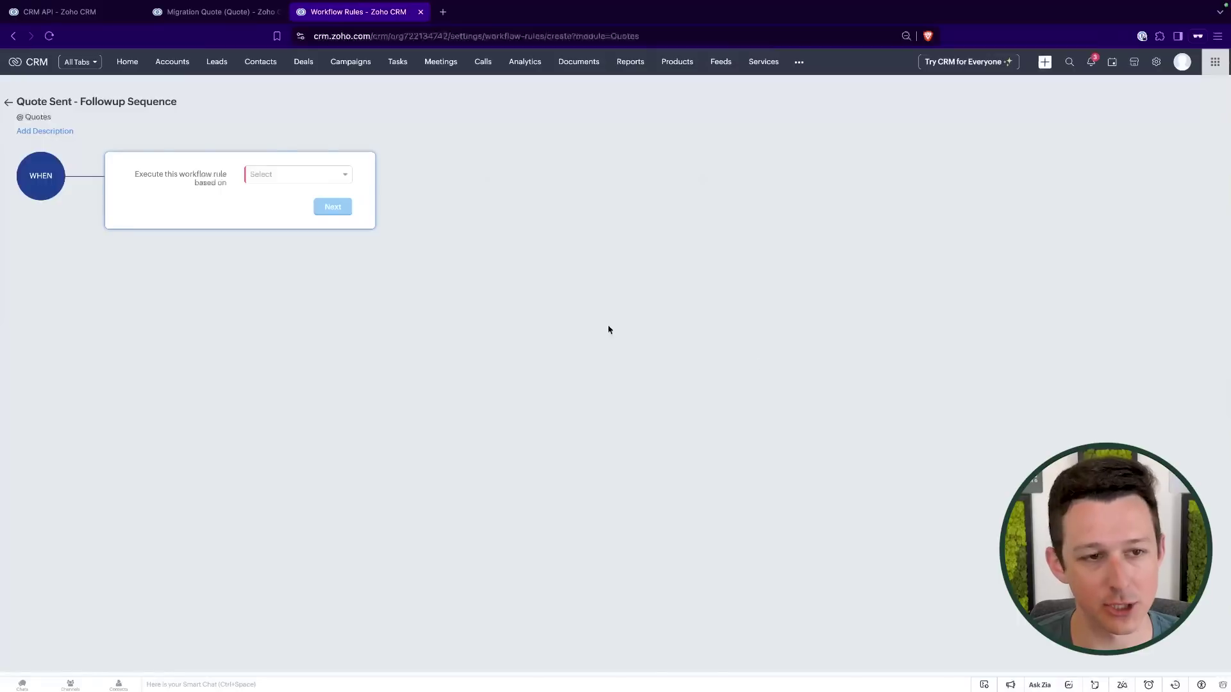
- Trigger the rule on Edit when the Quote Stage field changes to a specific value
left_click(309, 176)
left_click(305, 195)
left_click(297, 203)
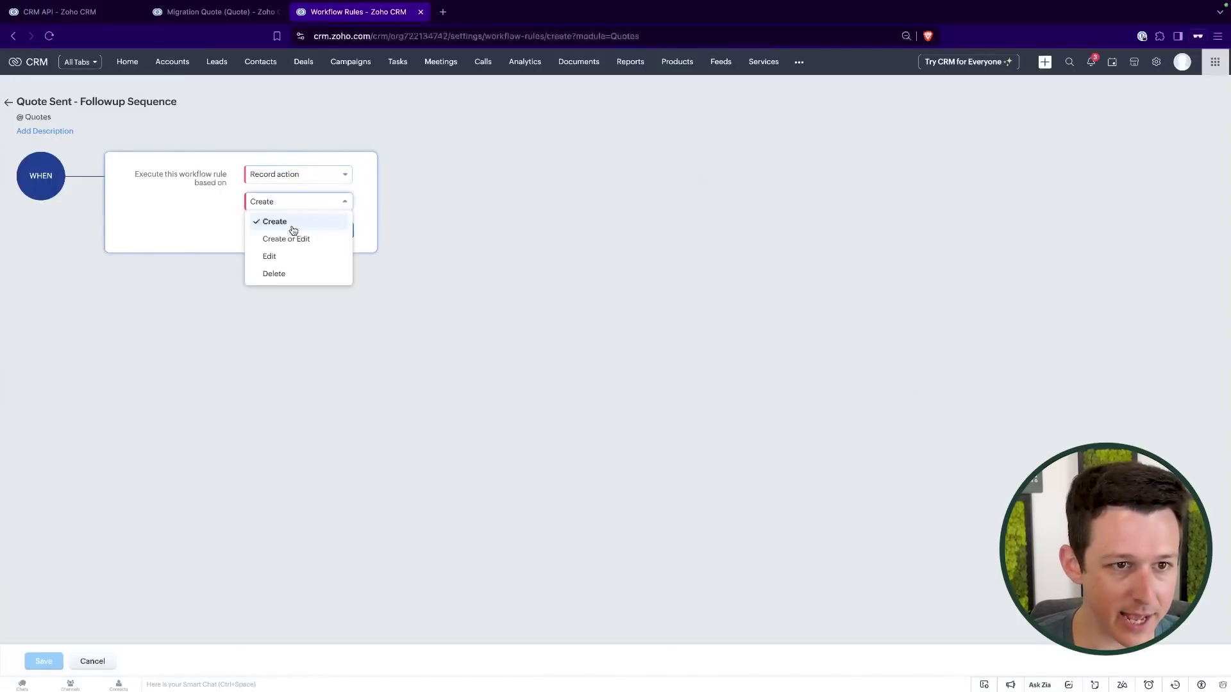
left_click(290, 257)
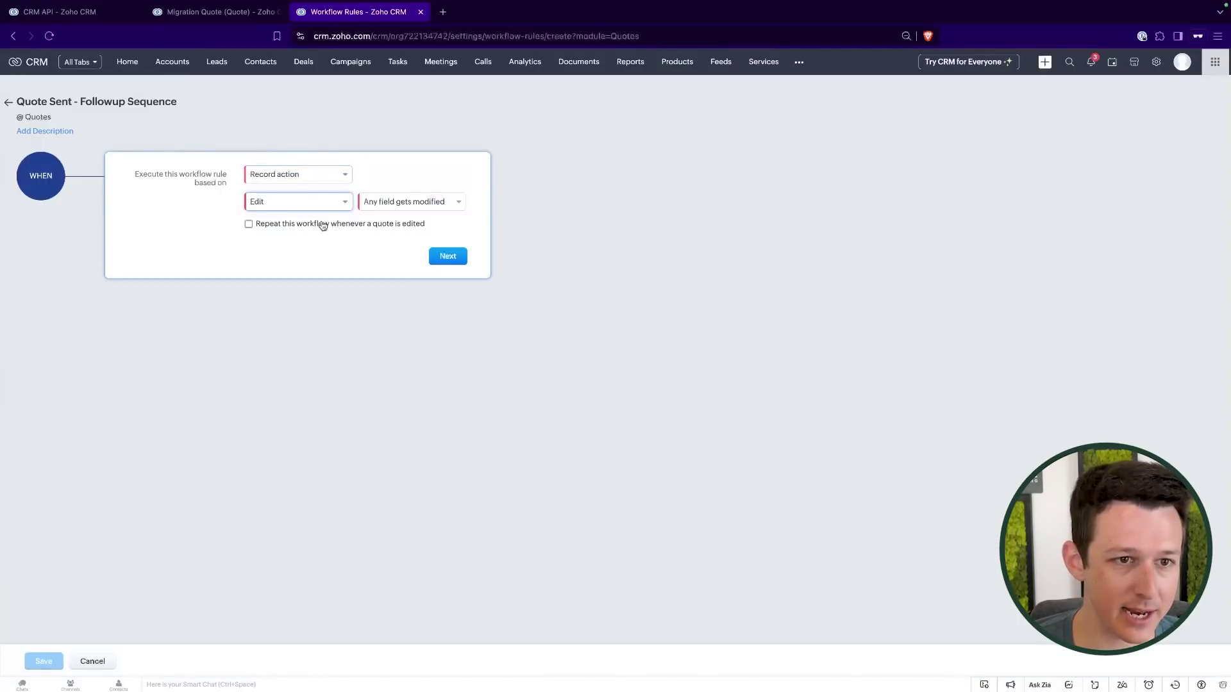
left_click(452, 204)
left_click(454, 239)
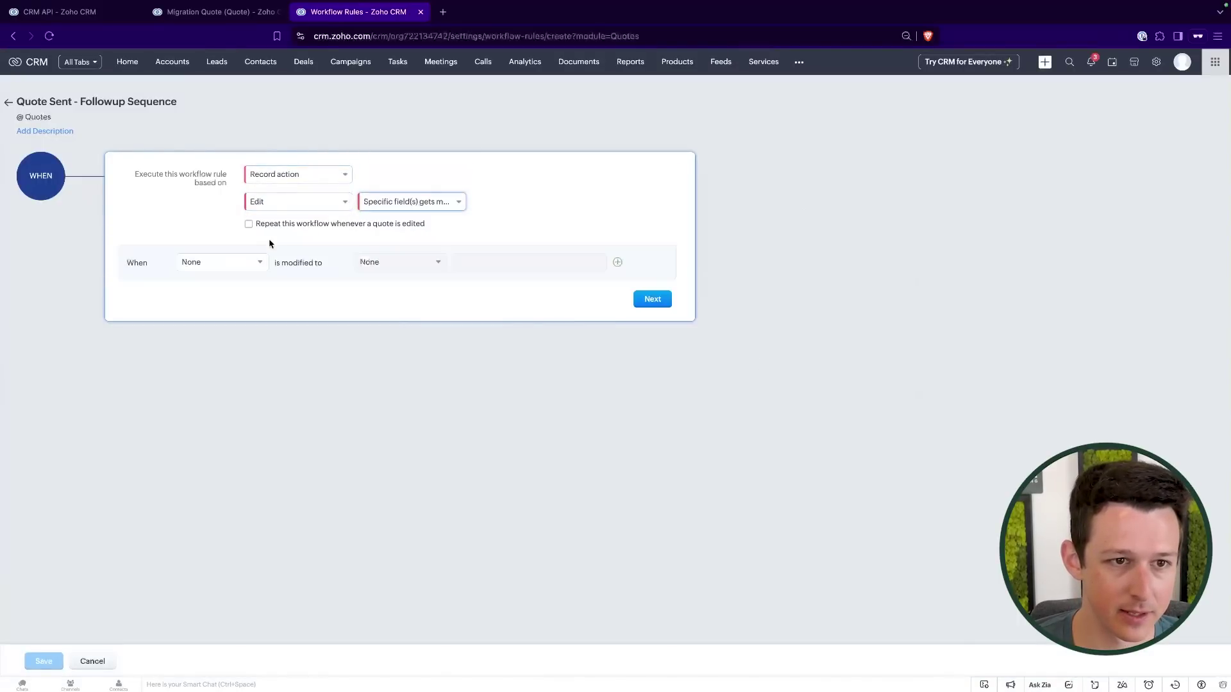
left_click(220, 262)
type("stage")
left_click(222, 306)
left_click(391, 264)
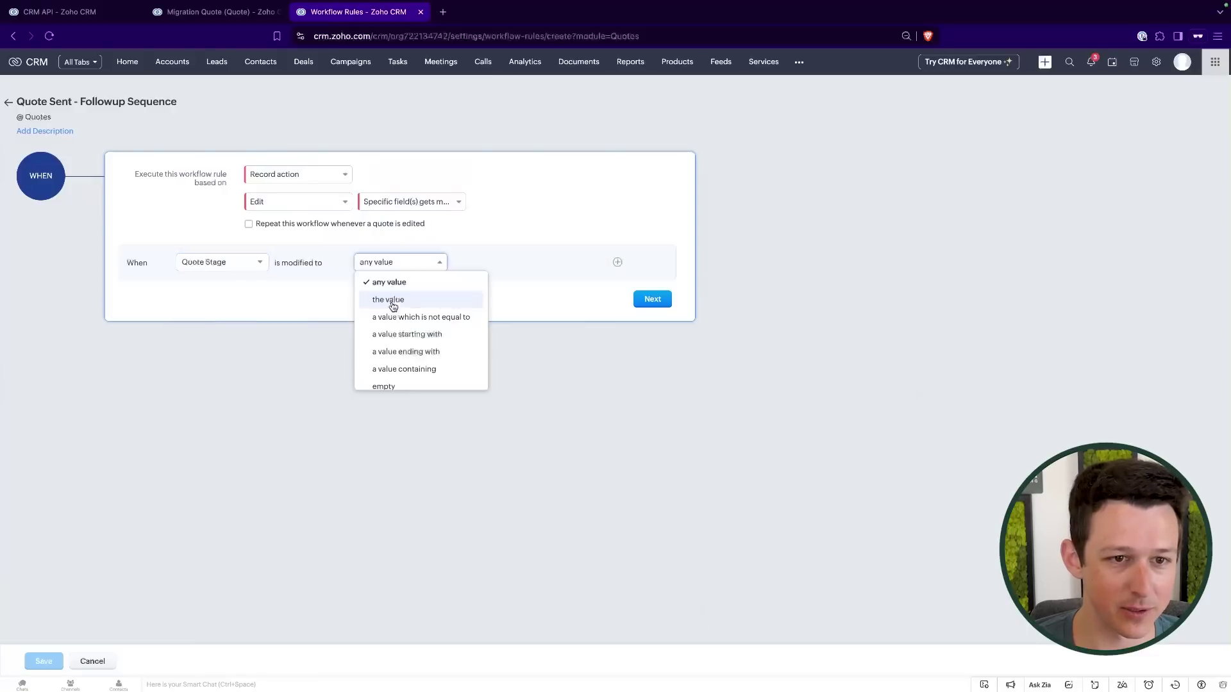
left_click(393, 301)
left_click(506, 262)
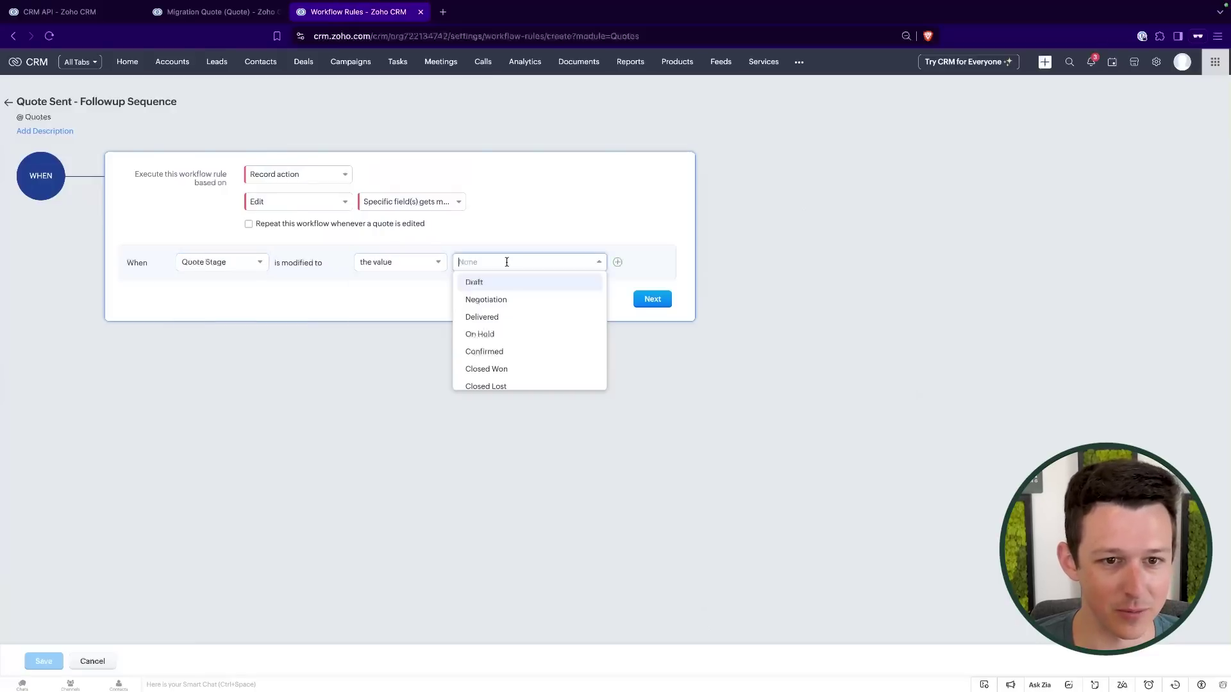
- Fire the trigger when Quote Stage becomes Delivered and pick Quote Stage for the condition
left_click(508, 312)
left_click(663, 297)
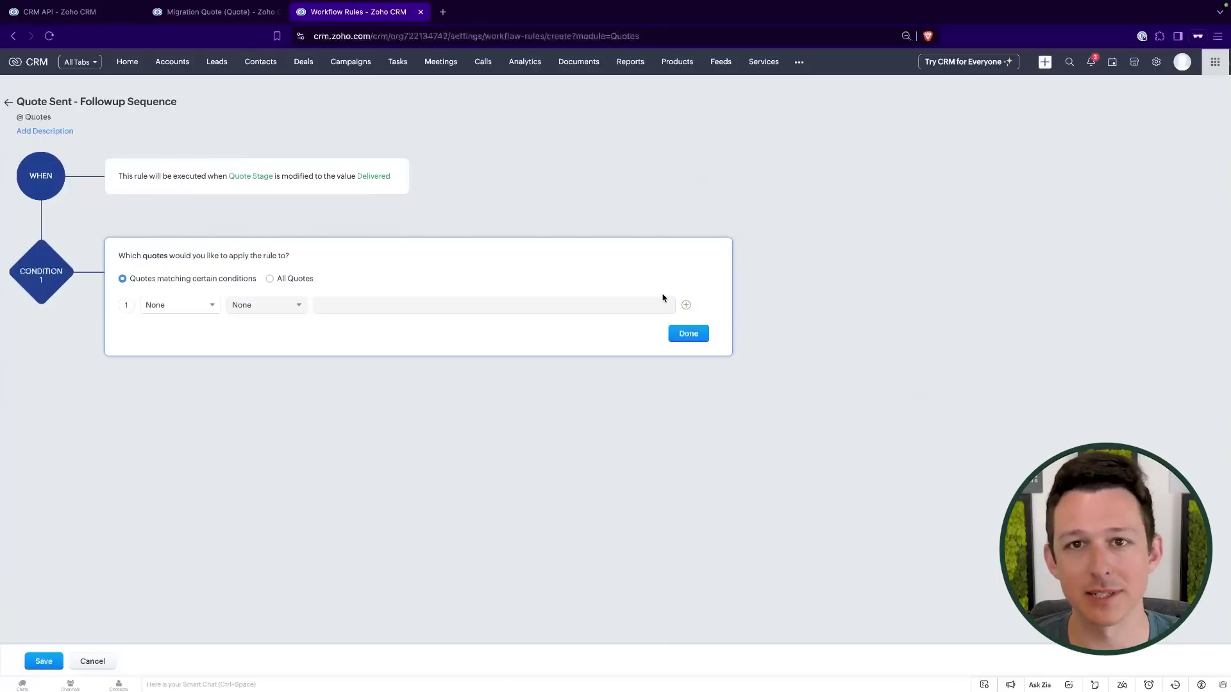
left_click(205, 310)
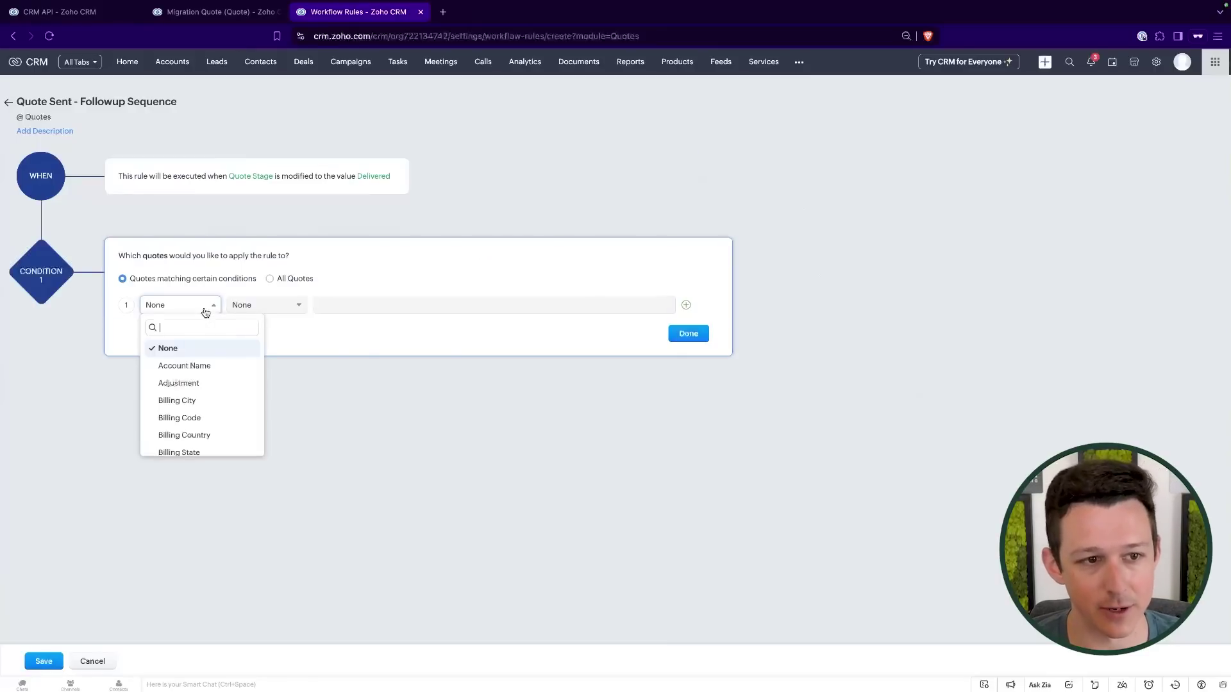
type("deliv")
key("BackSpace")
key("BackSpace")
type("stage")
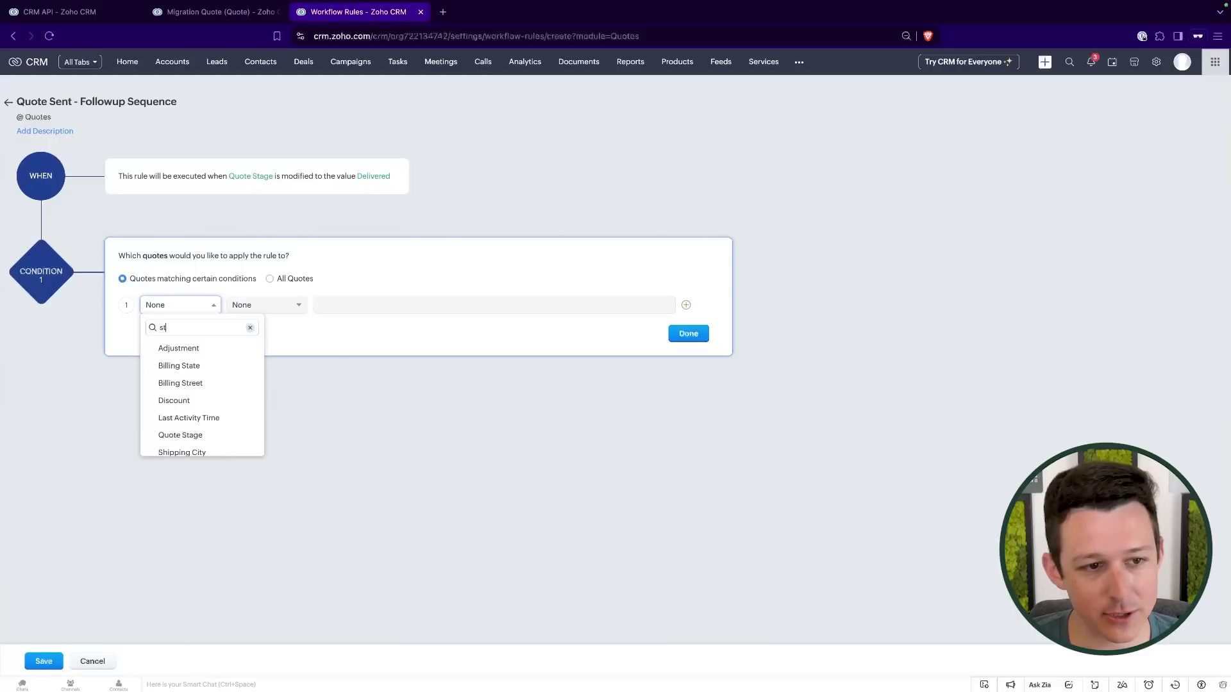
left_click(201, 349)
- Complete the rule condition as Quote Stage is Delivered
left_click(272, 308)
left_click(248, 342)
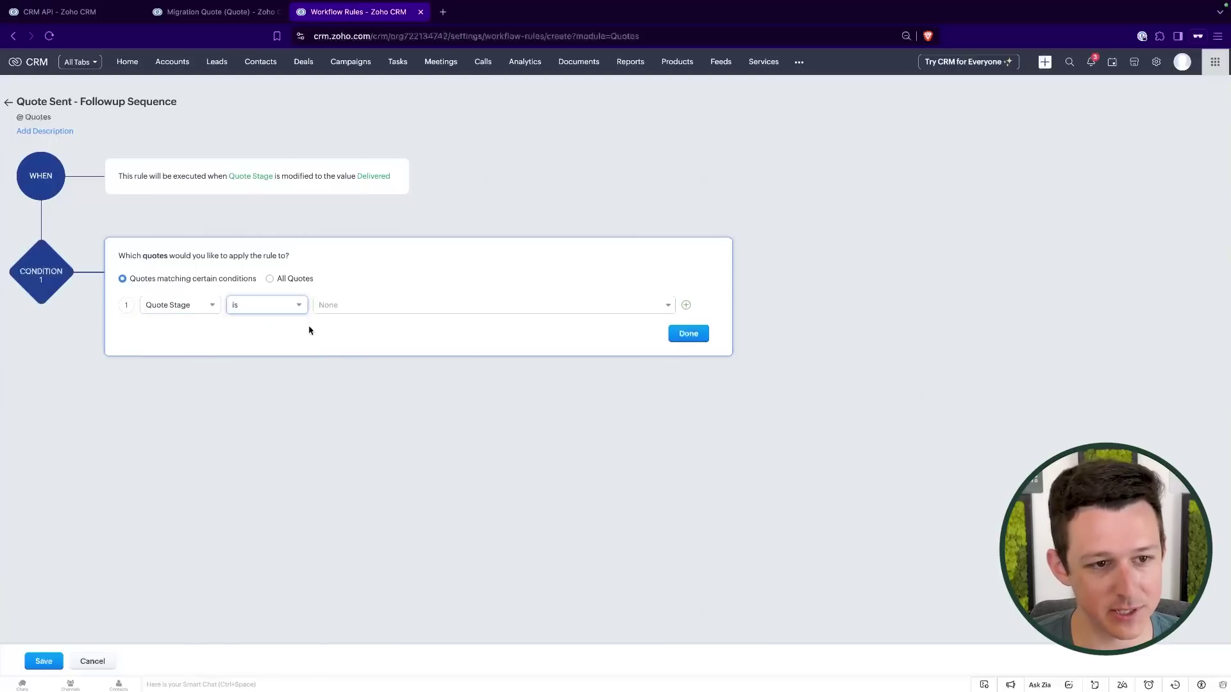
left_click(346, 307)
left_click(352, 360)
left_click(467, 276)
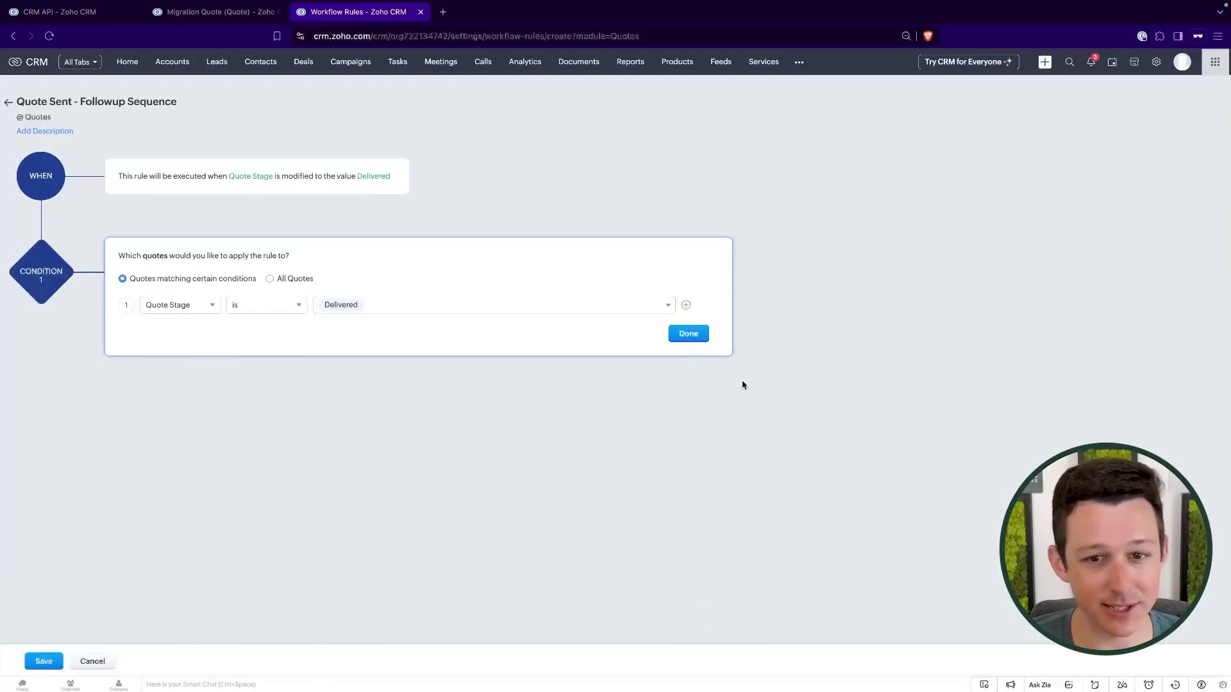
left_click(697, 336)
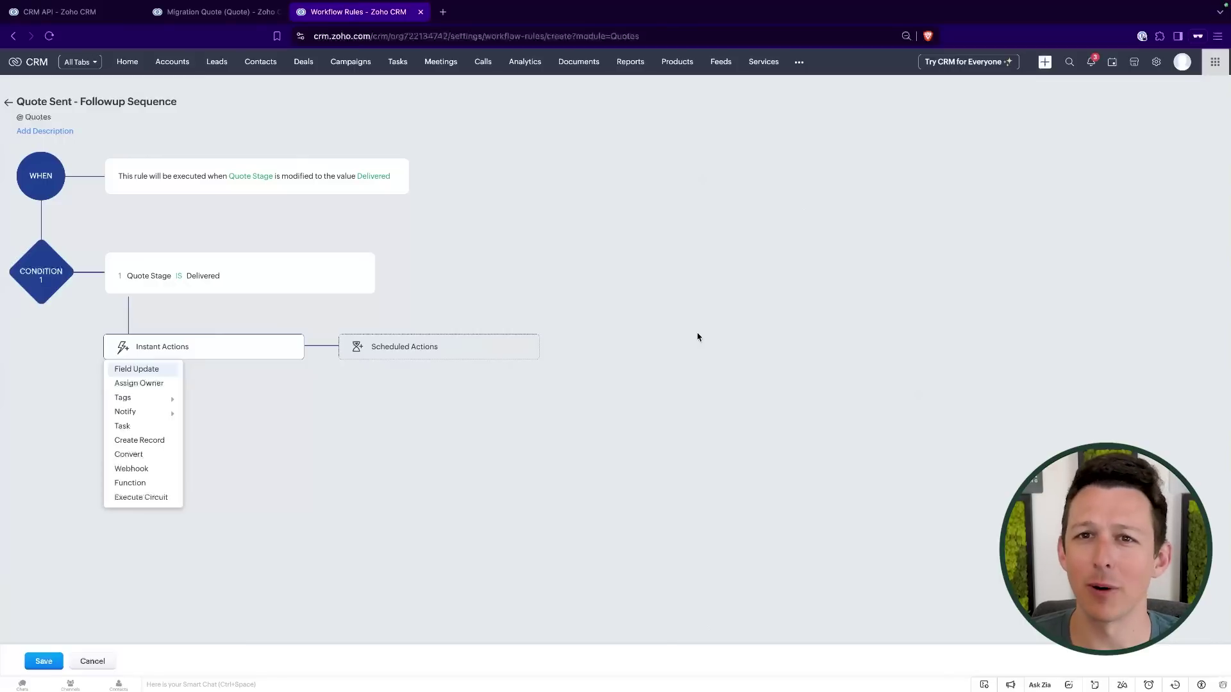
- Skip instant actions and start adding a scheduled action
left_click(223, 177)
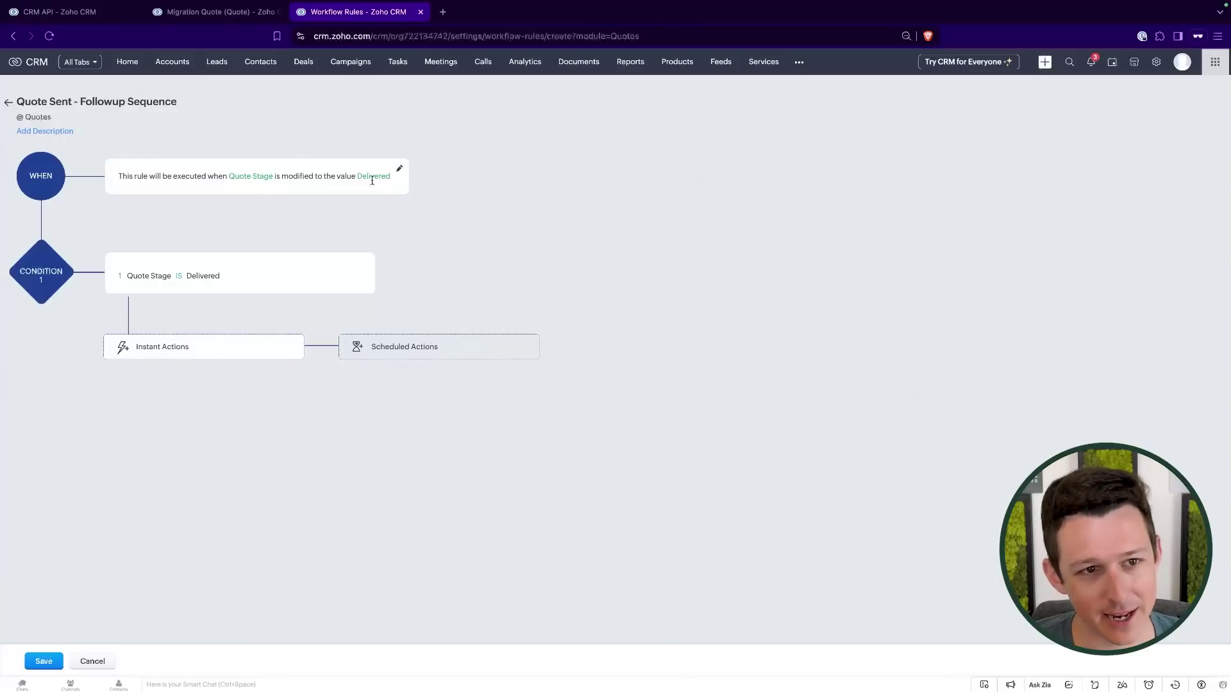
left_click(381, 347)
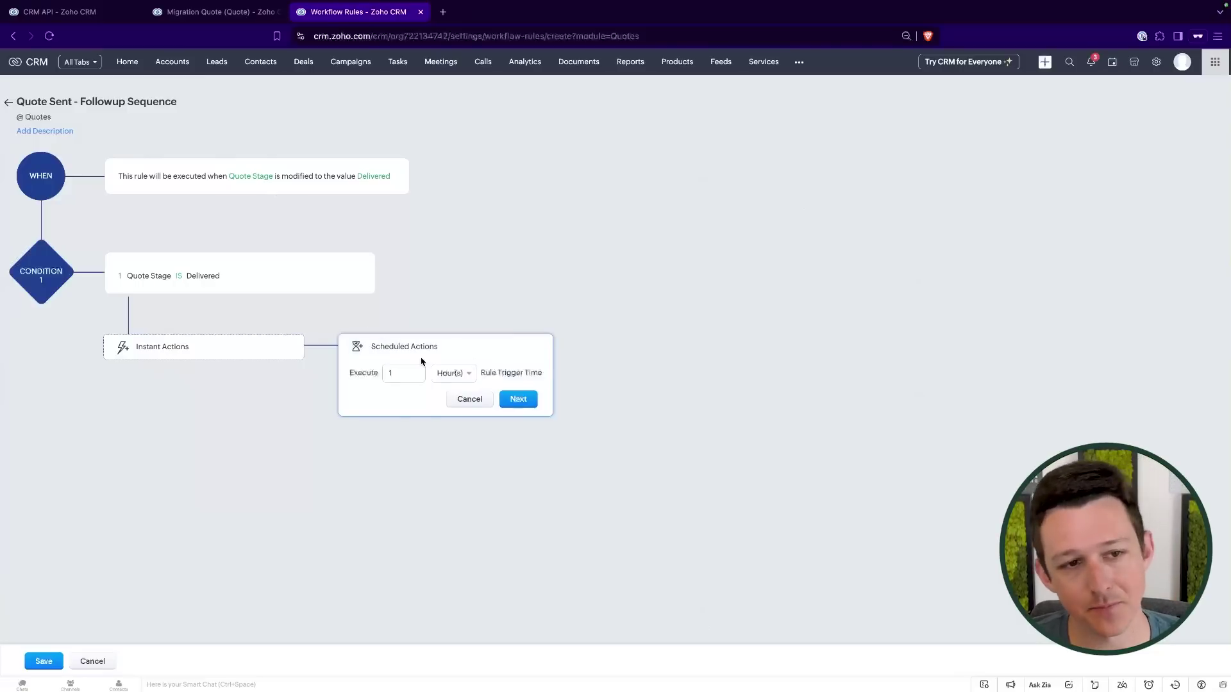
left_click_drag(127, 276, 239, 280)
- Time the scheduled action 3 days after the trigger and add an email notification
left_click(242, 279)
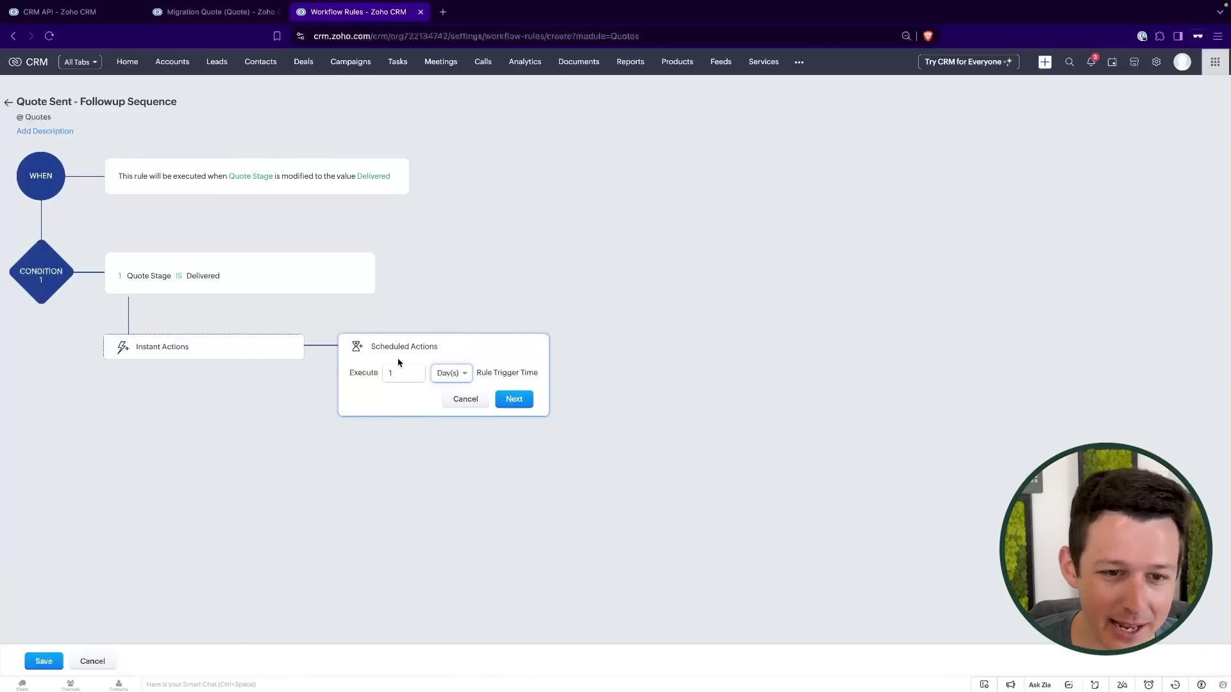
left_click(400, 372)
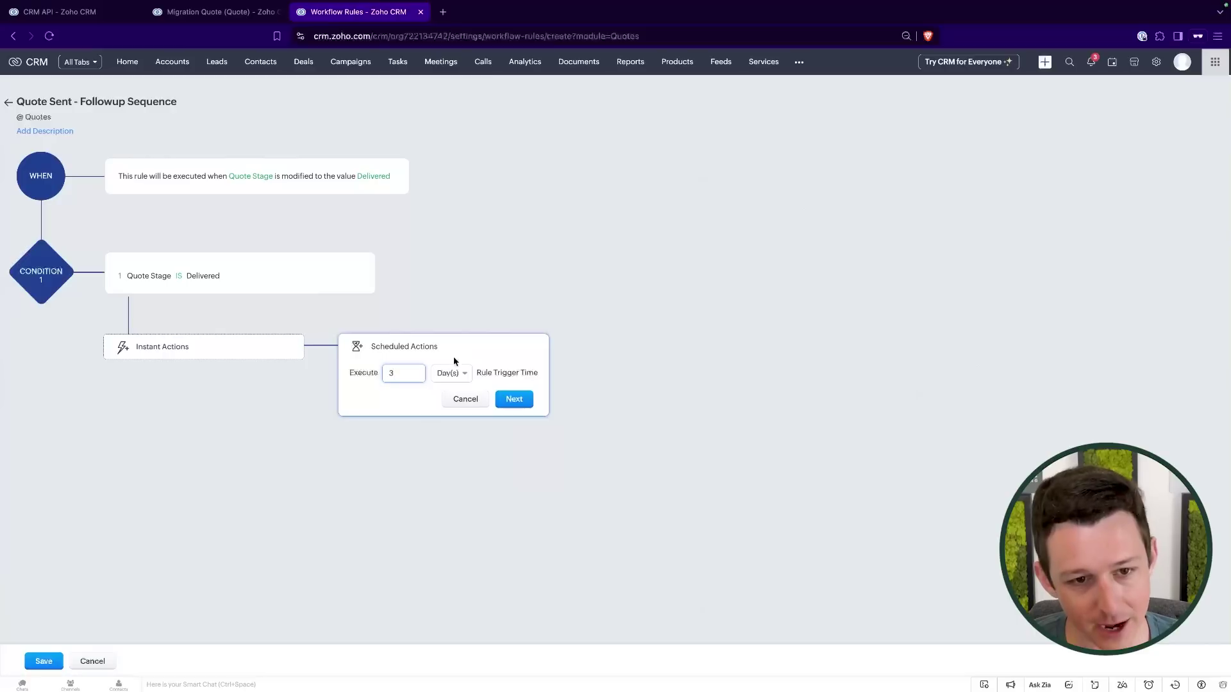
mouse_move(392, 452)
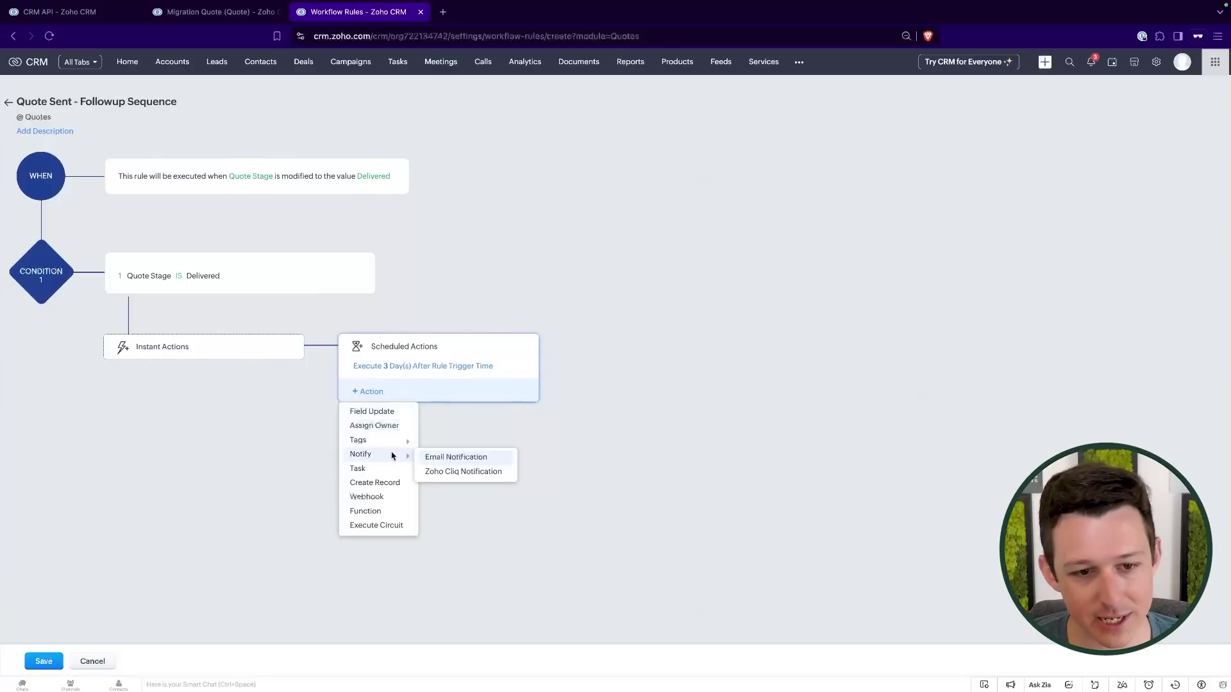
left_click(449, 458)
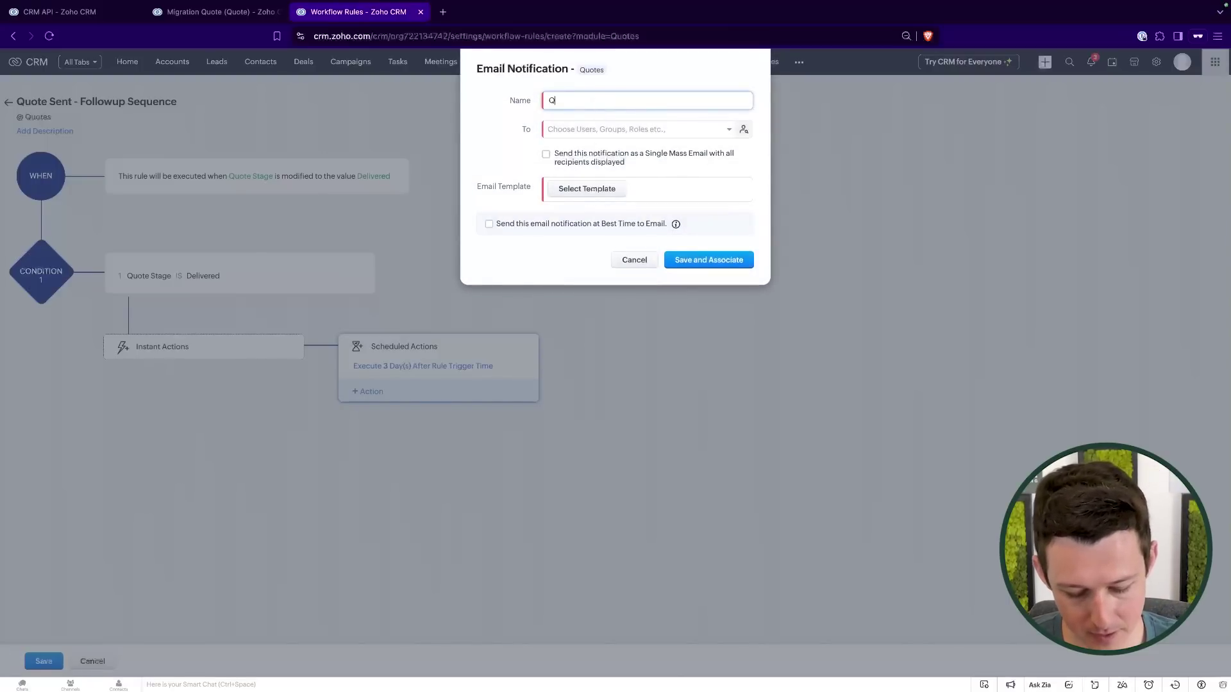
- Name the notification Quote Follow-up and send it to the quote contact's Email
type("Quote Follow-up 1")
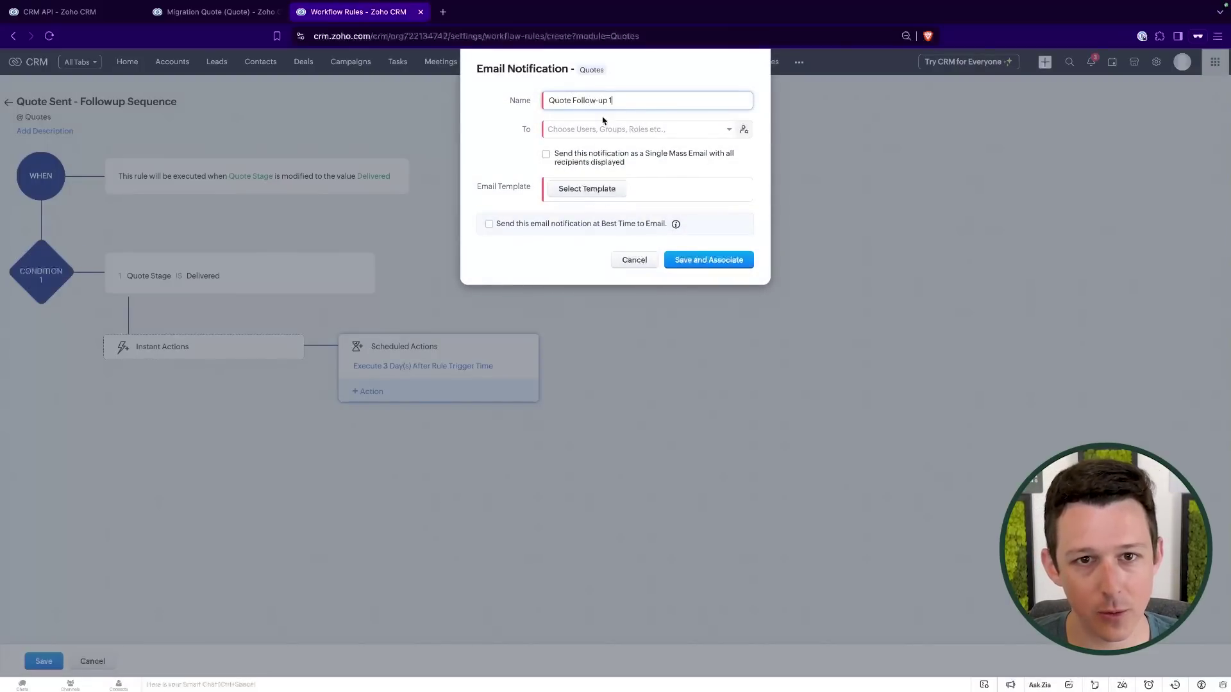
left_click(603, 128)
left_click(602, 158)
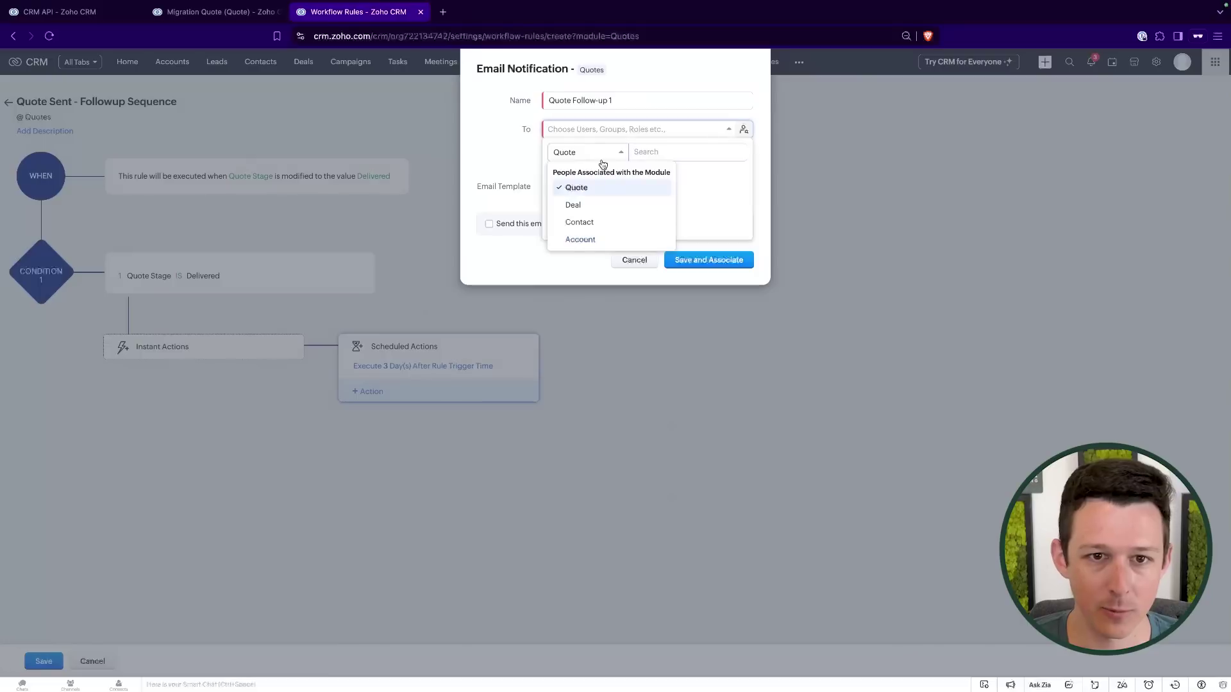
left_click(594, 222)
left_click(612, 173)
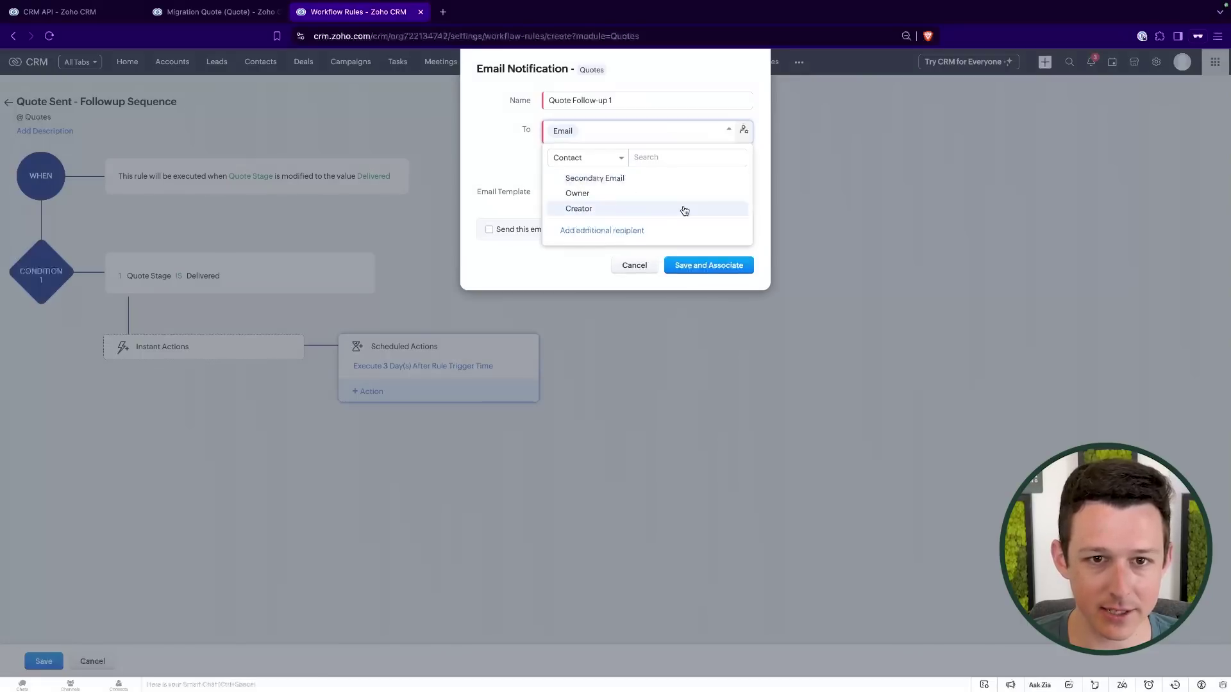
left_click(477, 177)
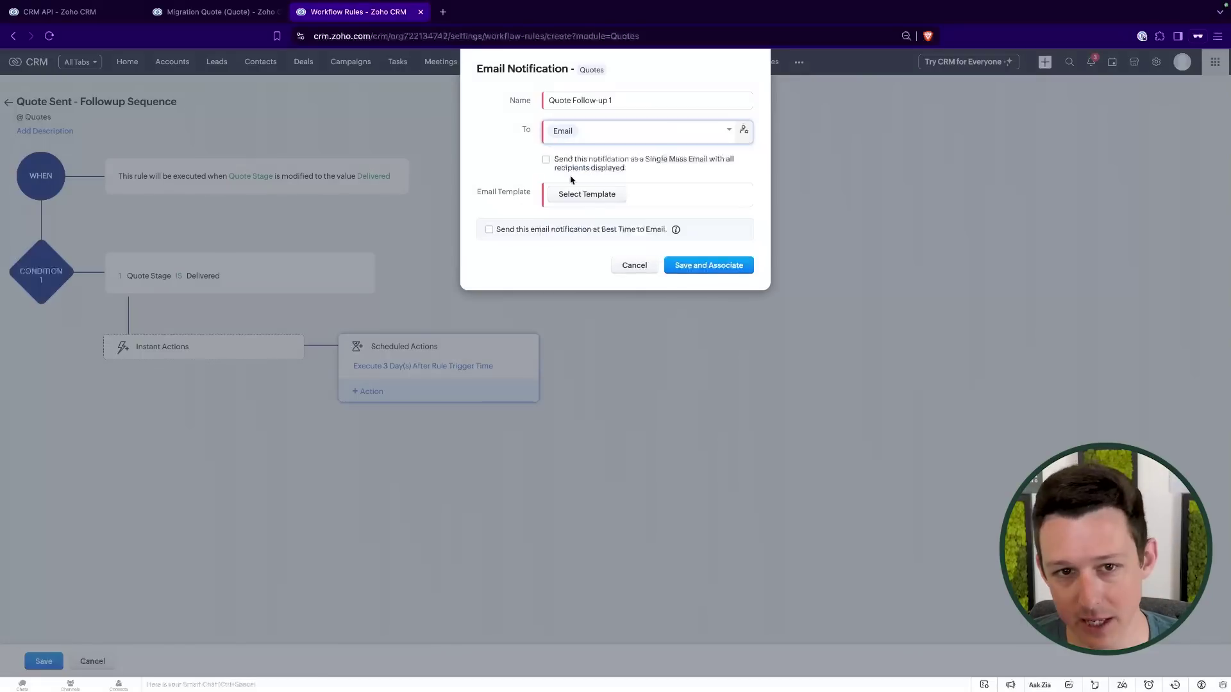
- Preview the Quotes Zoho Sign Template, then bring up the email template list
left_click(585, 194)
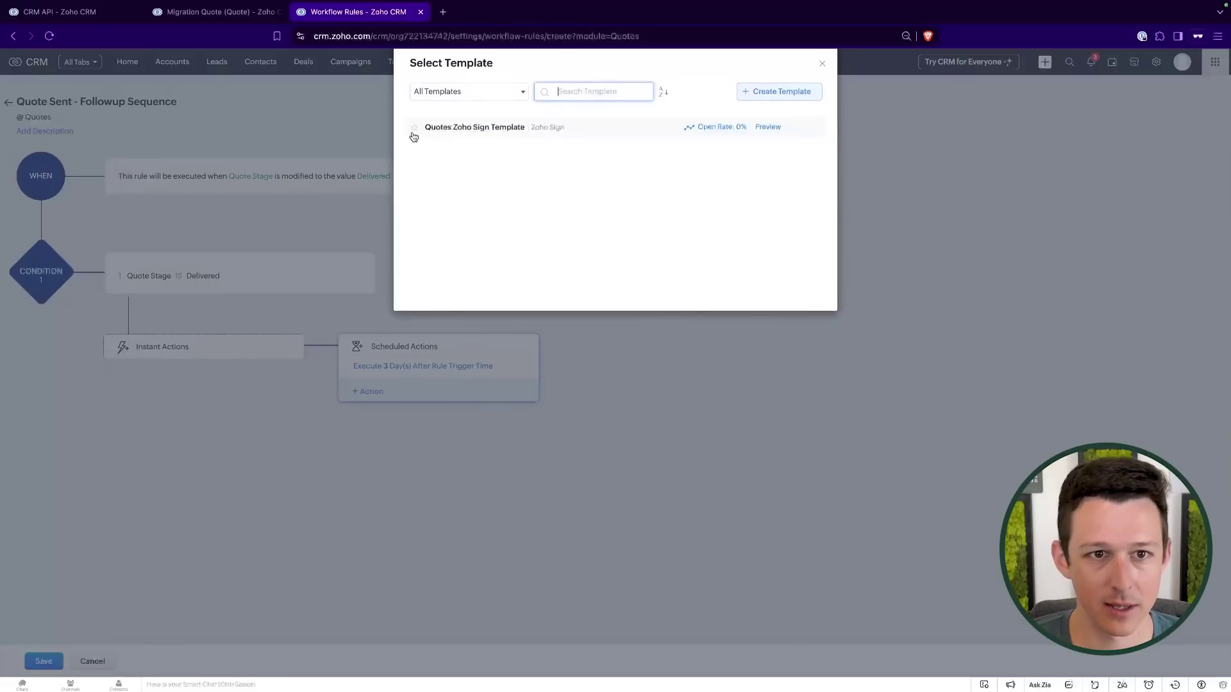
left_click(468, 128)
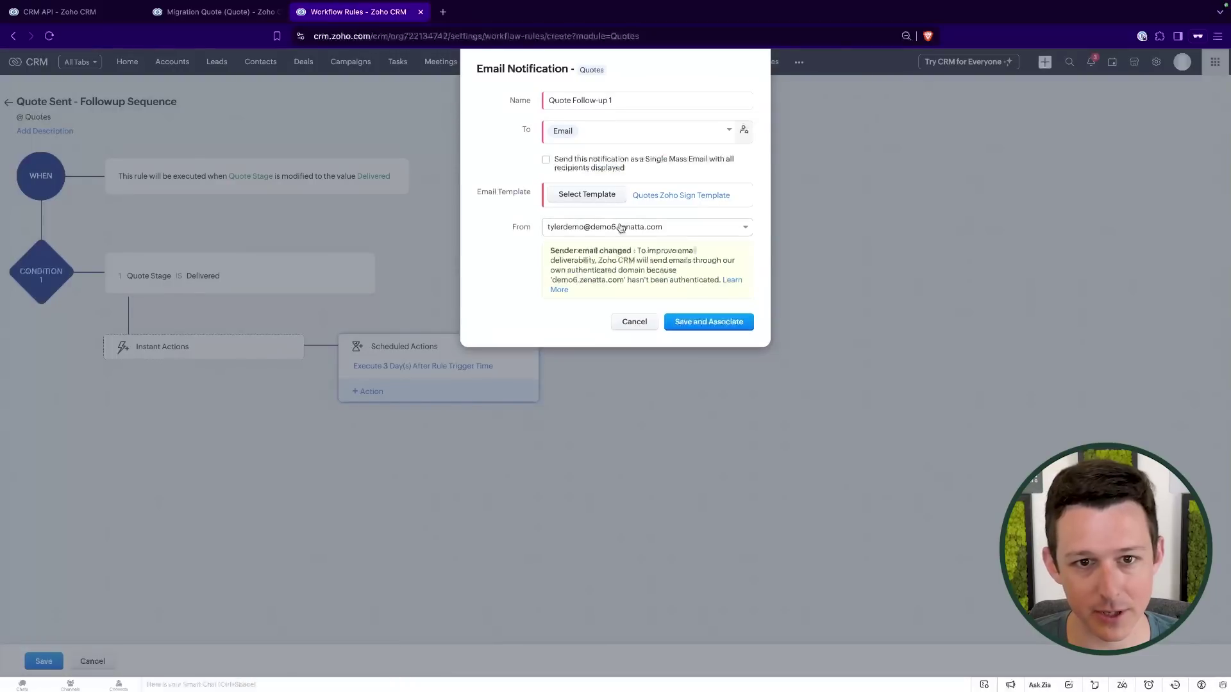
left_click(666, 200)
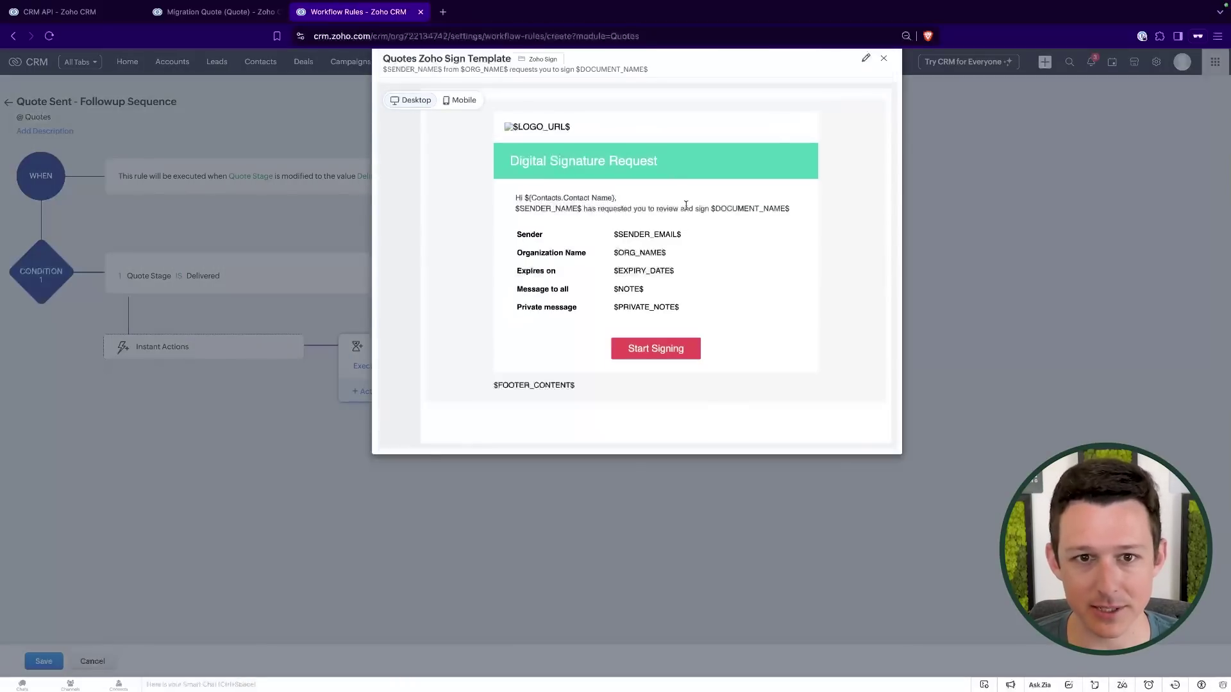
left_click(884, 58)
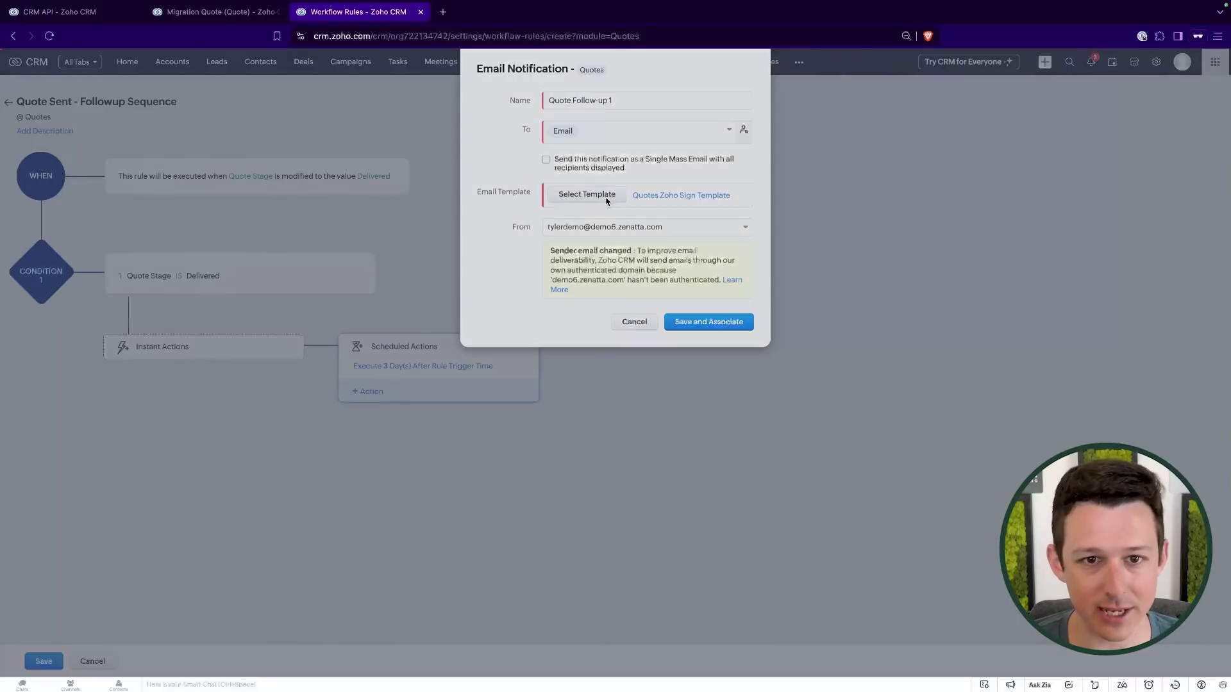
left_click(607, 201)
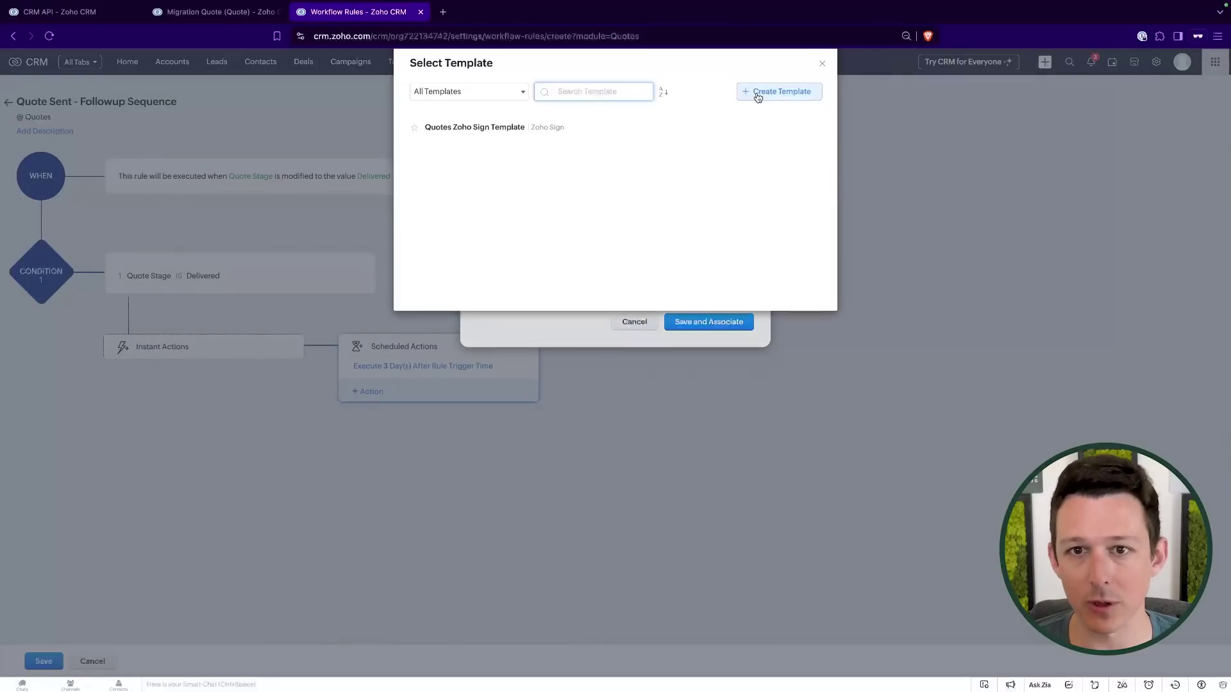
- Start a new email template with subject 'Quote Follow-up -- Please Accept', named Quote Follow-up
left_click(758, 97)
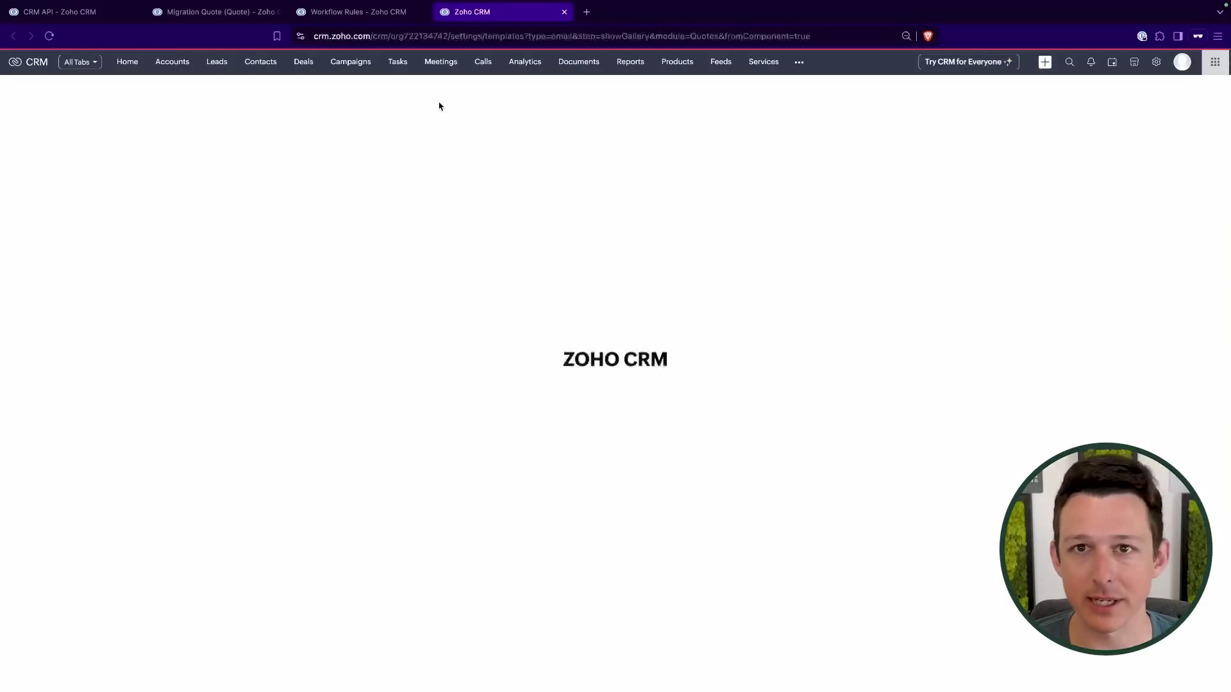
left_click(1122, 91)
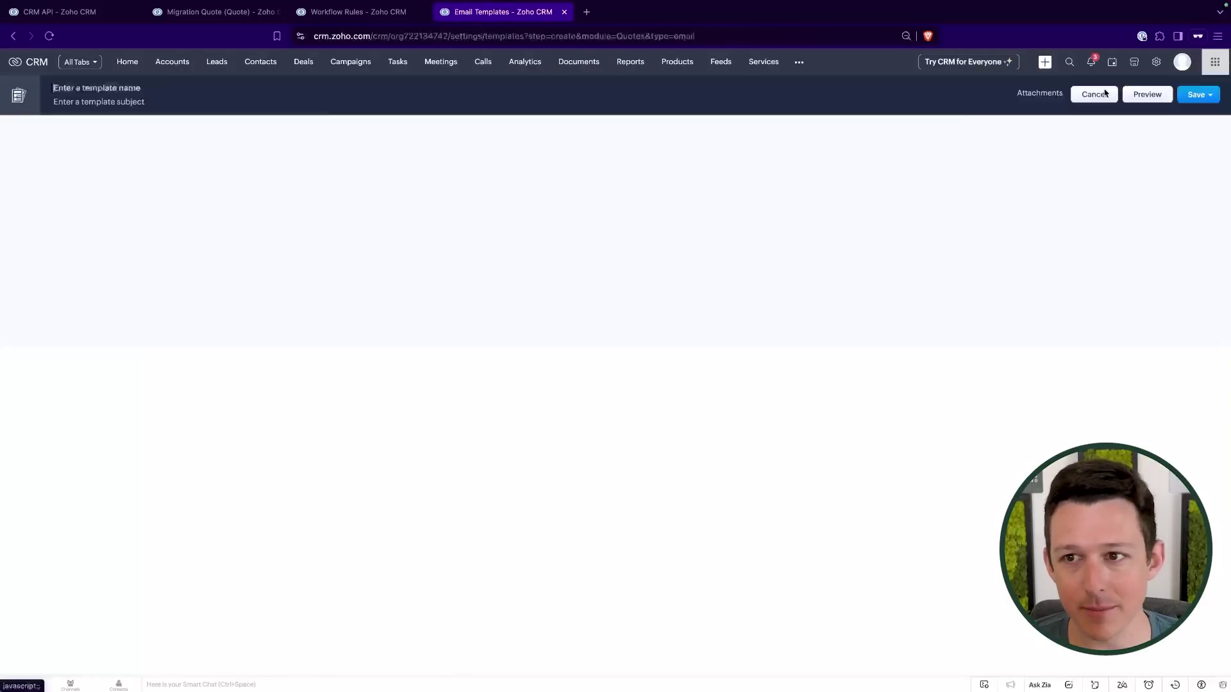
left_click(89, 75)
type("Quote Follow-up")
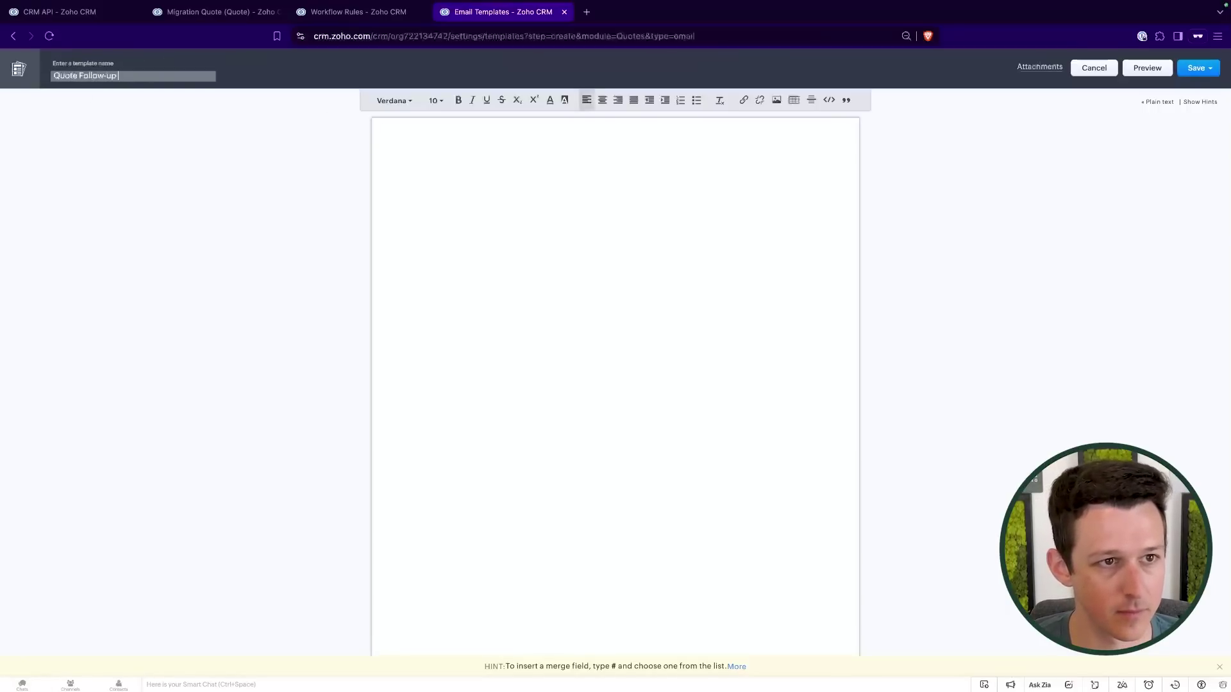
type(" -- Please Ac")
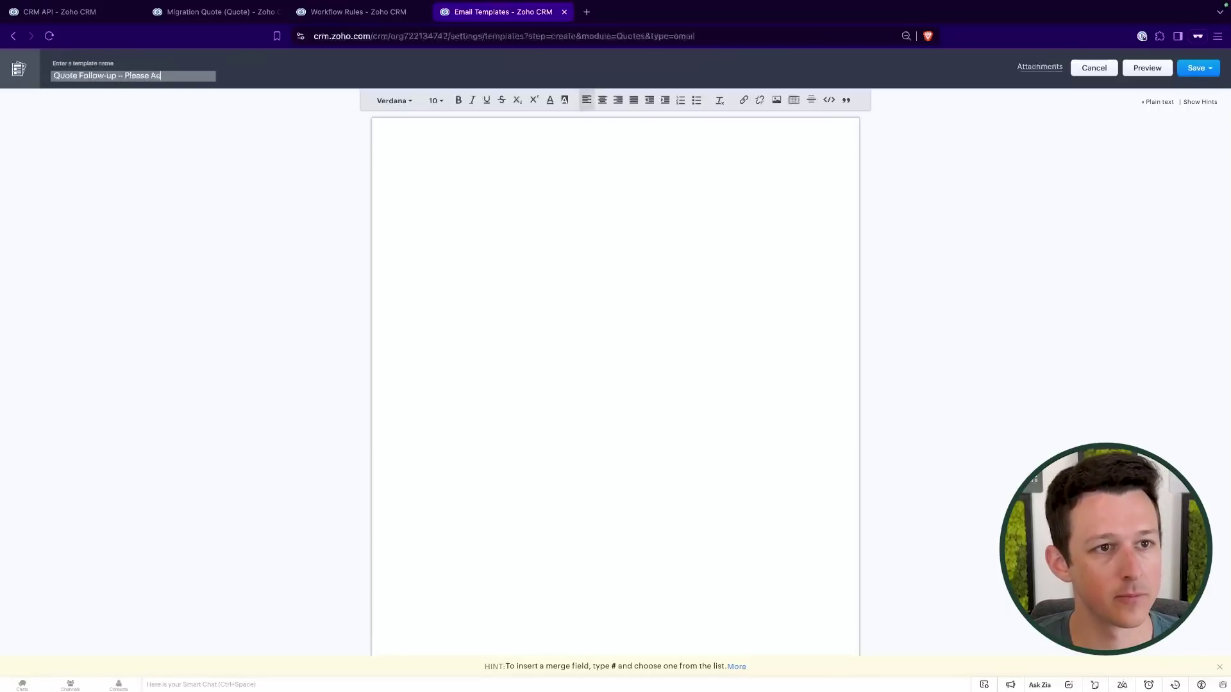
type("cept")
key("Tab")
type("Quote")
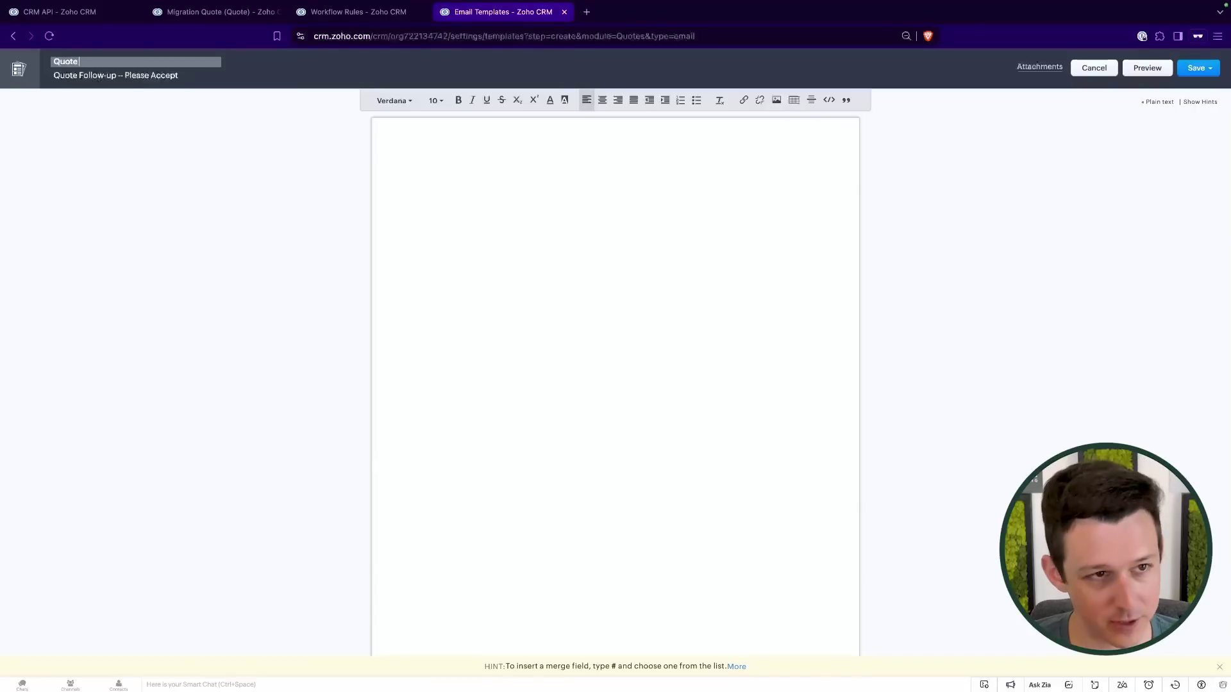
type(" Follow-up")
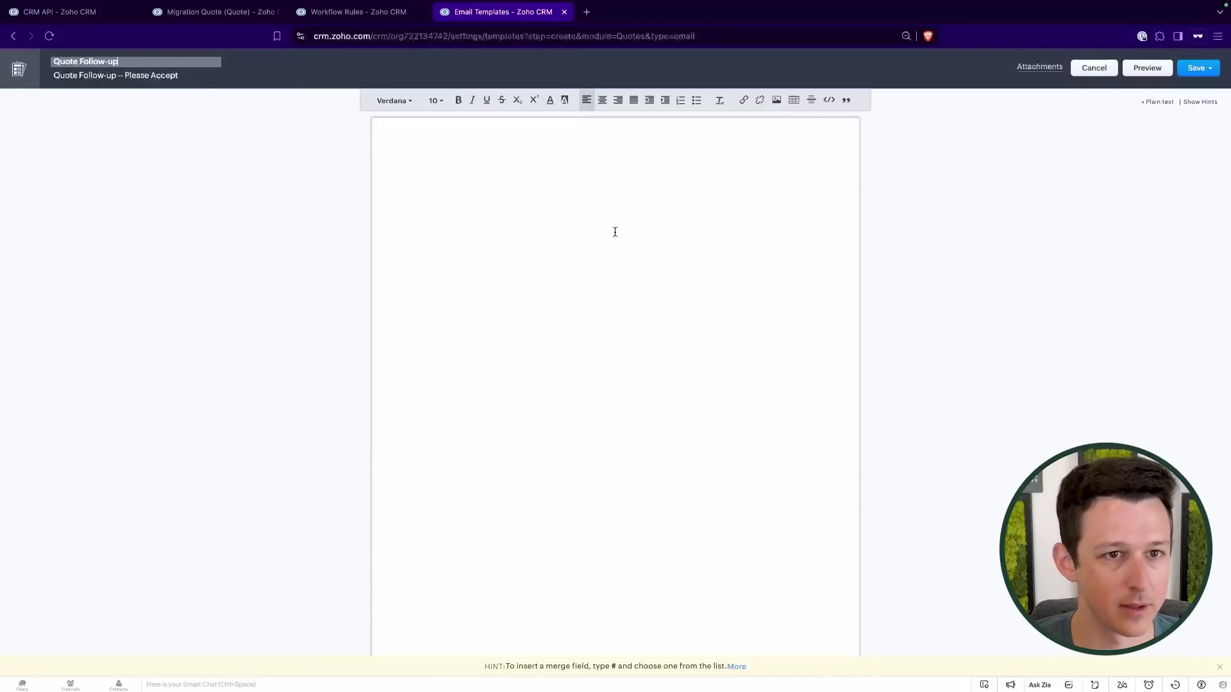
left_click(615, 231)
- Write the body greeting the contact's First Name, asking to accept the quote, ending with the user's signature
type("Hi #")
left_click(474, 150)
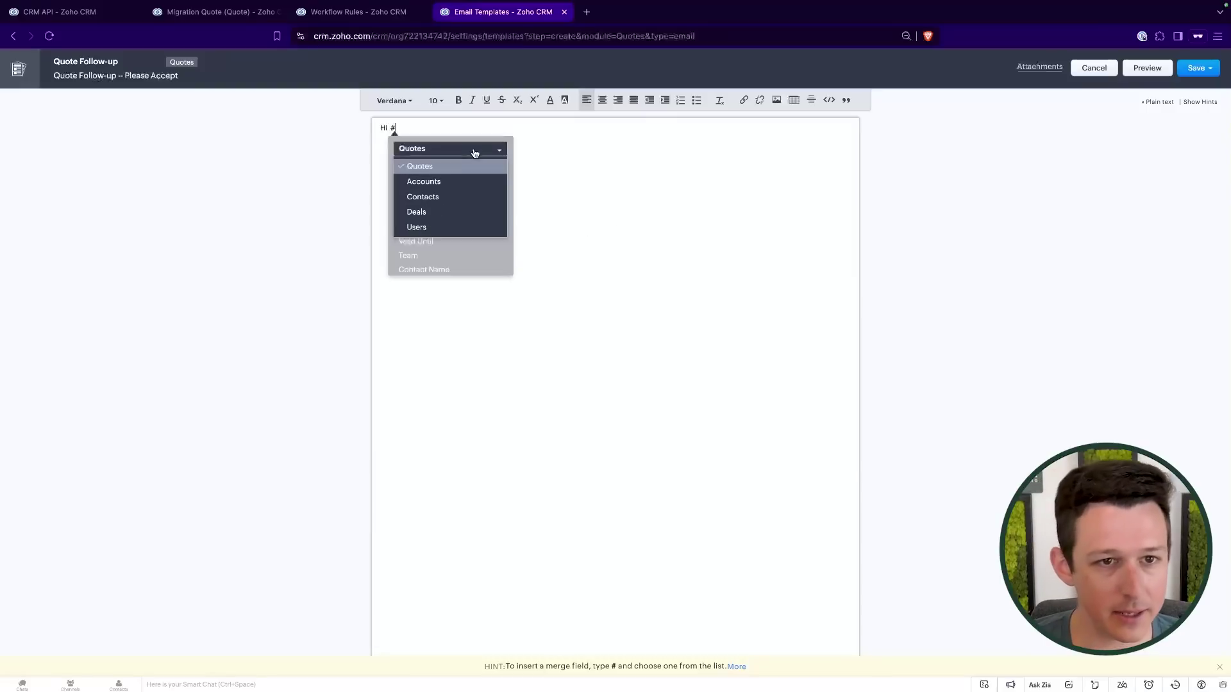
left_click(455, 198)
left_click(414, 213)
type(", Please accept my qu")
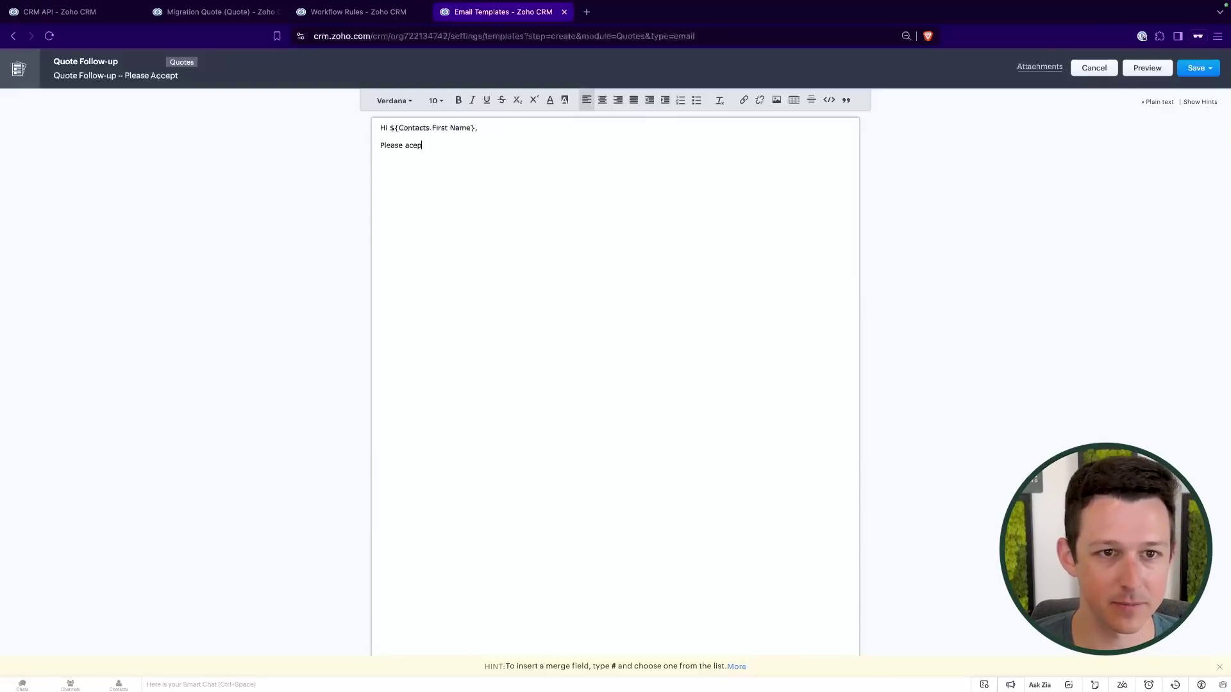
type("ote. I nee")
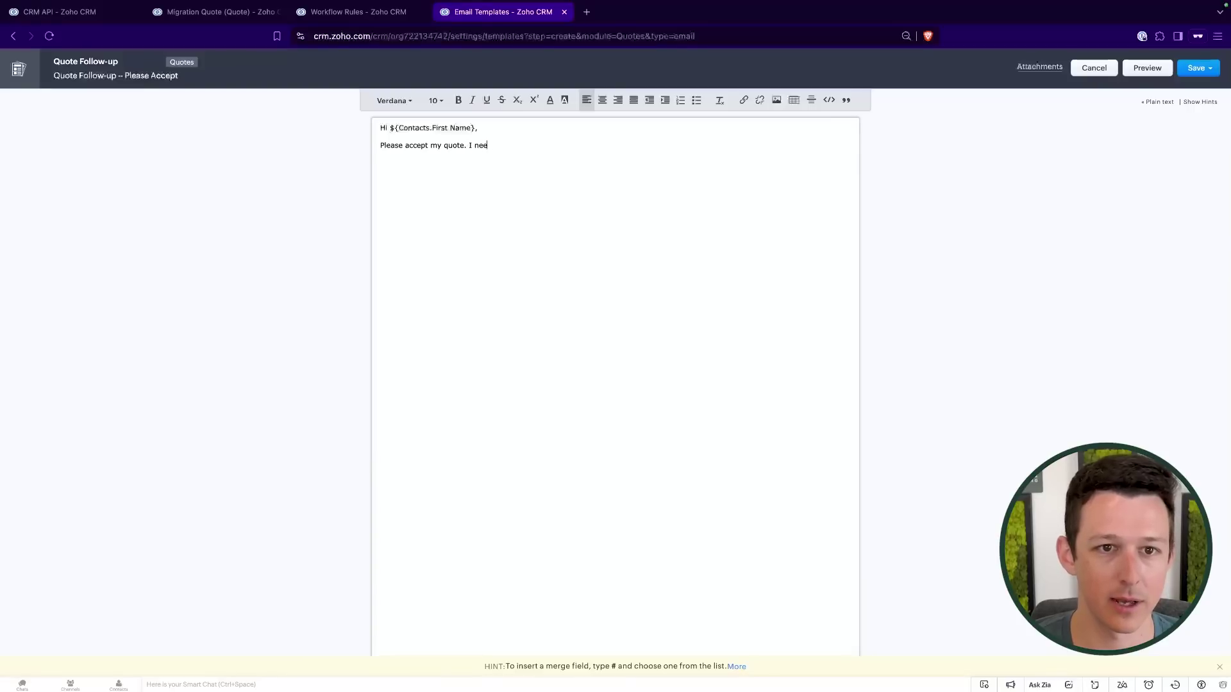
type("d the money")
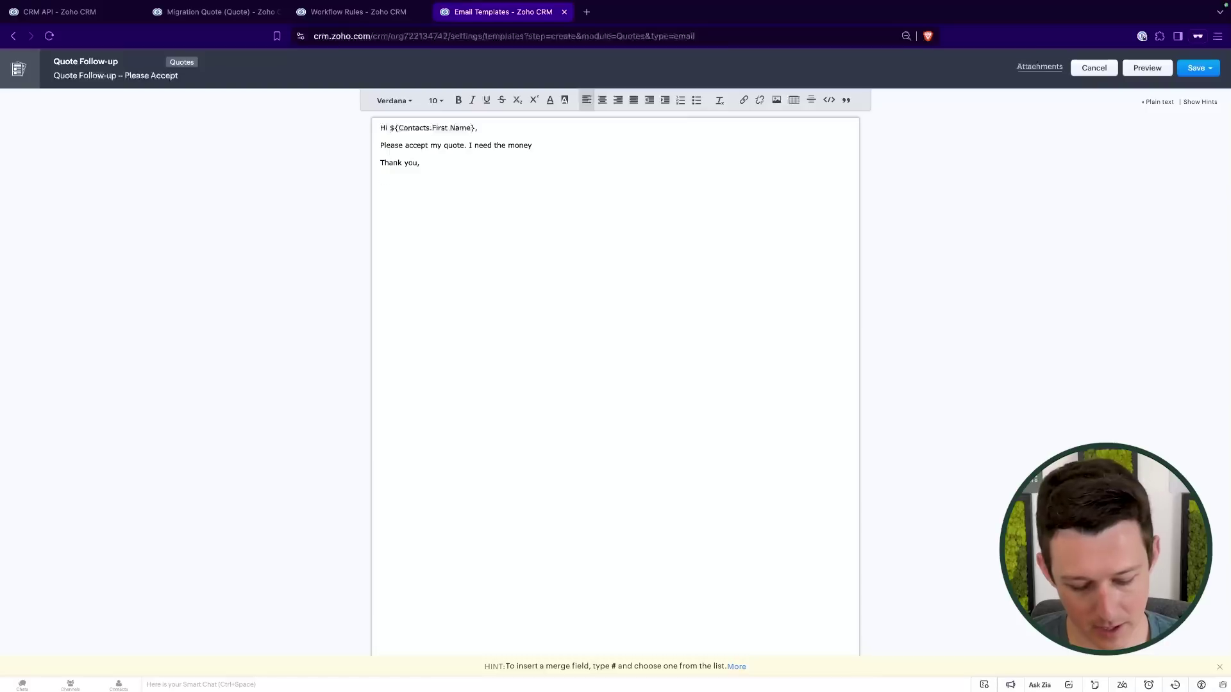
key("Return")
type("#")
left_click(463, 200)
left_click(453, 281)
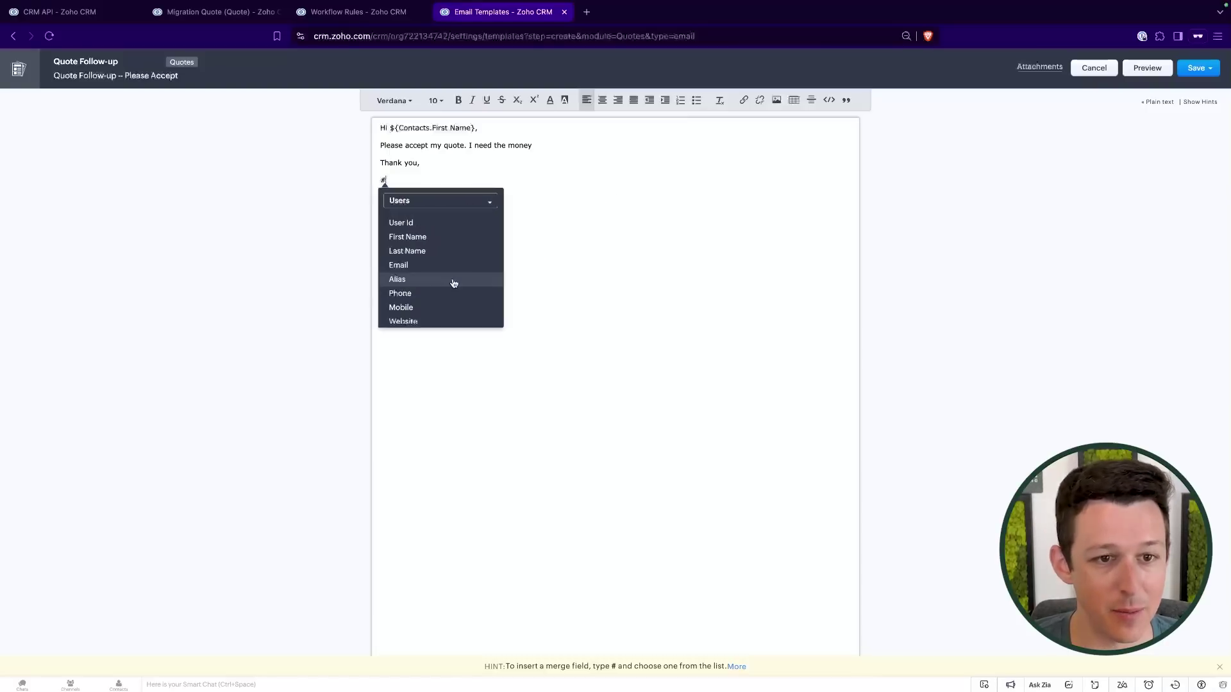
scroll(453, 282, "down", 5)
left_click(483, 307)
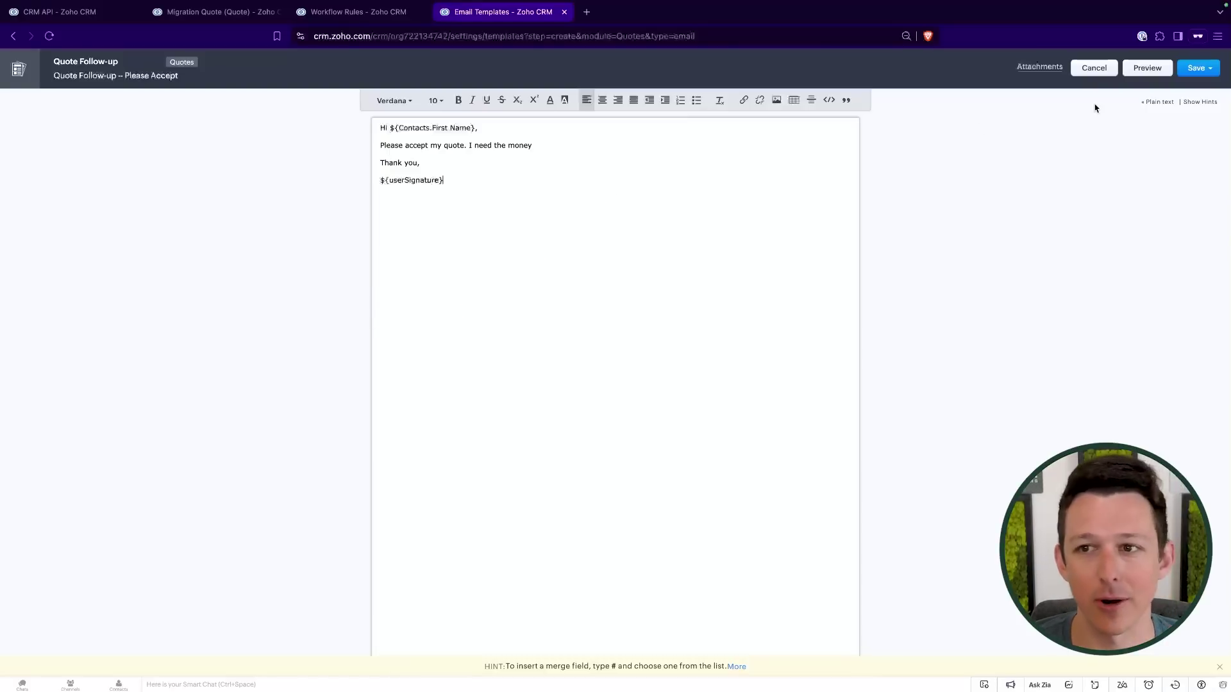
- Save the template into the Public Email Templates folder
left_click(1197, 68)
left_click(1173, 93)
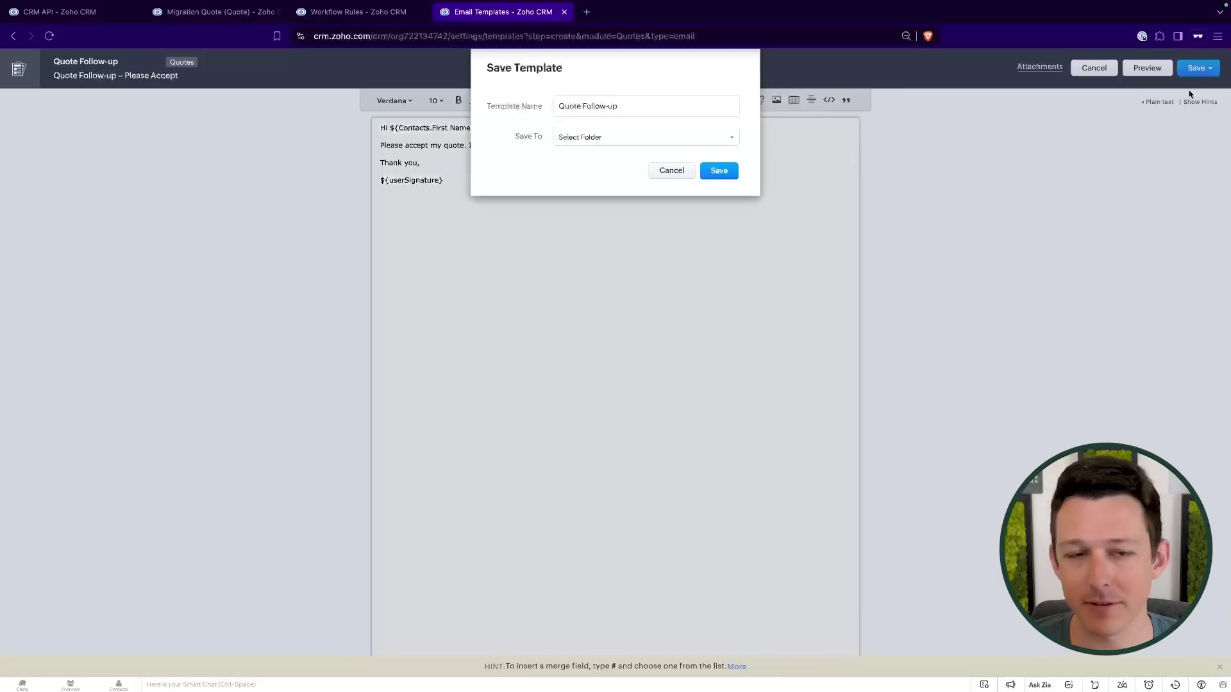
left_click(599, 137)
left_click(599, 163)
- Attach the new Quote Follow-up template to the 3-day email notification and save it
left_click(719, 171)
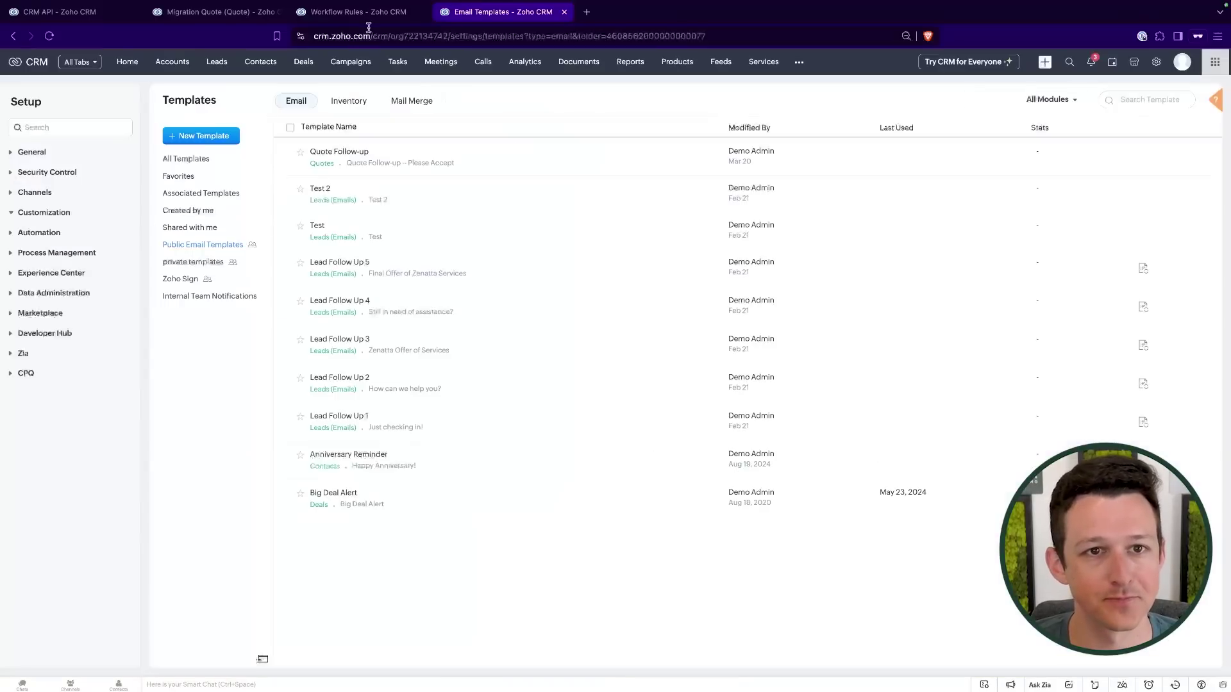
left_click(370, 18)
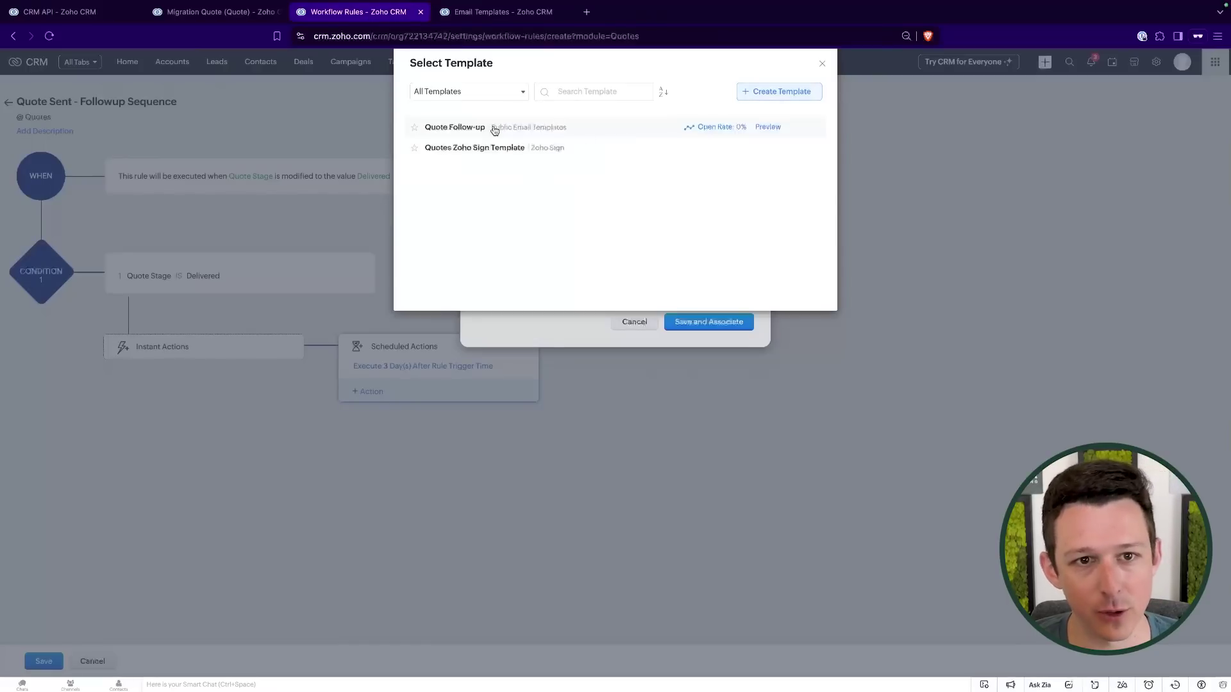
left_click(494, 128)
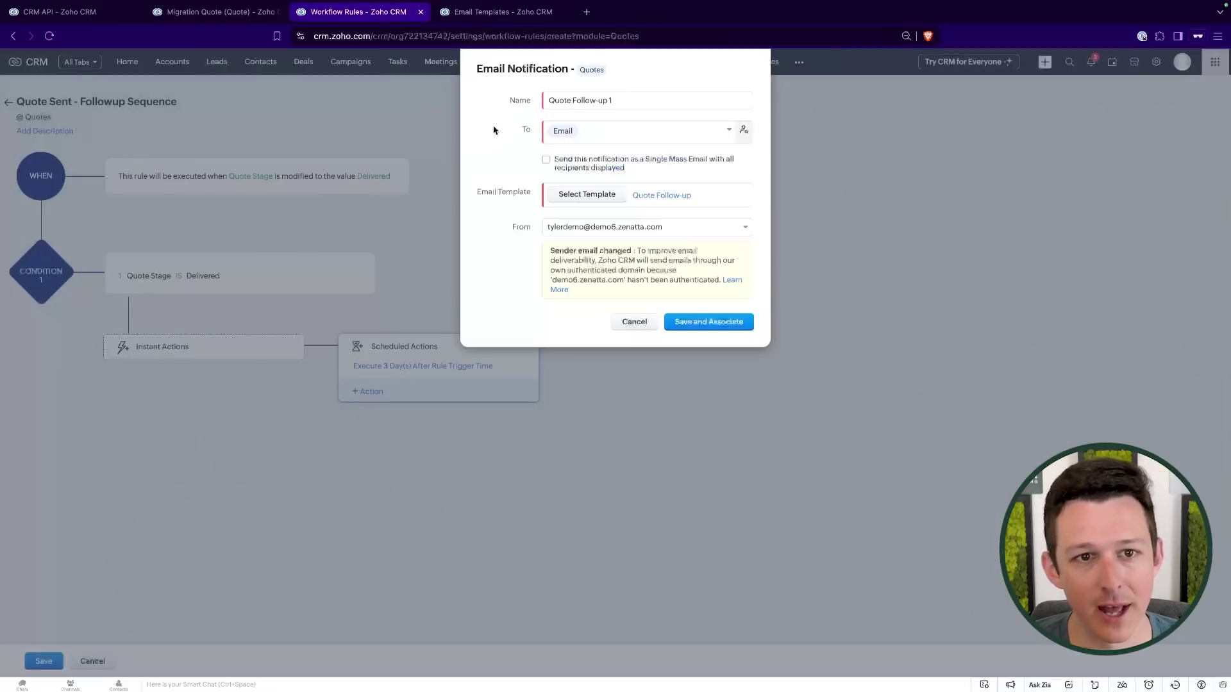
left_click(713, 320)
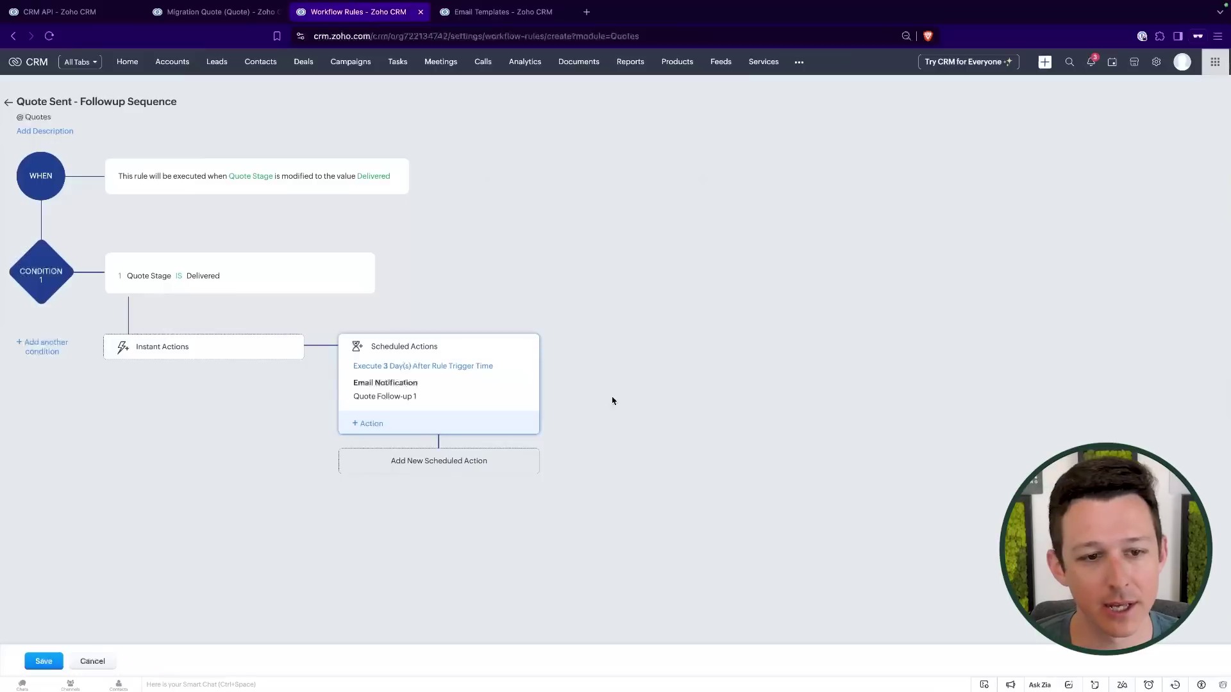
- Add a second scheduled action set to 7 days after the trigger
left_click(407, 463)
left_click(452, 465)
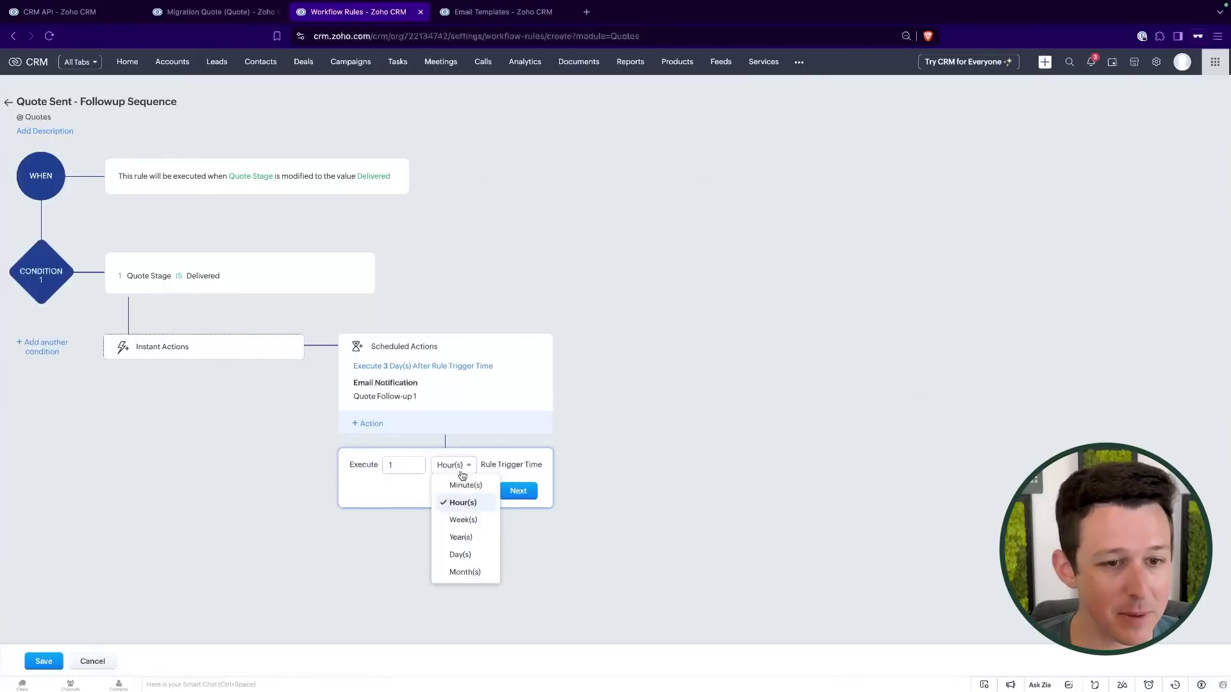
left_click(461, 520)
left_click(398, 466)
key("BackSpace")
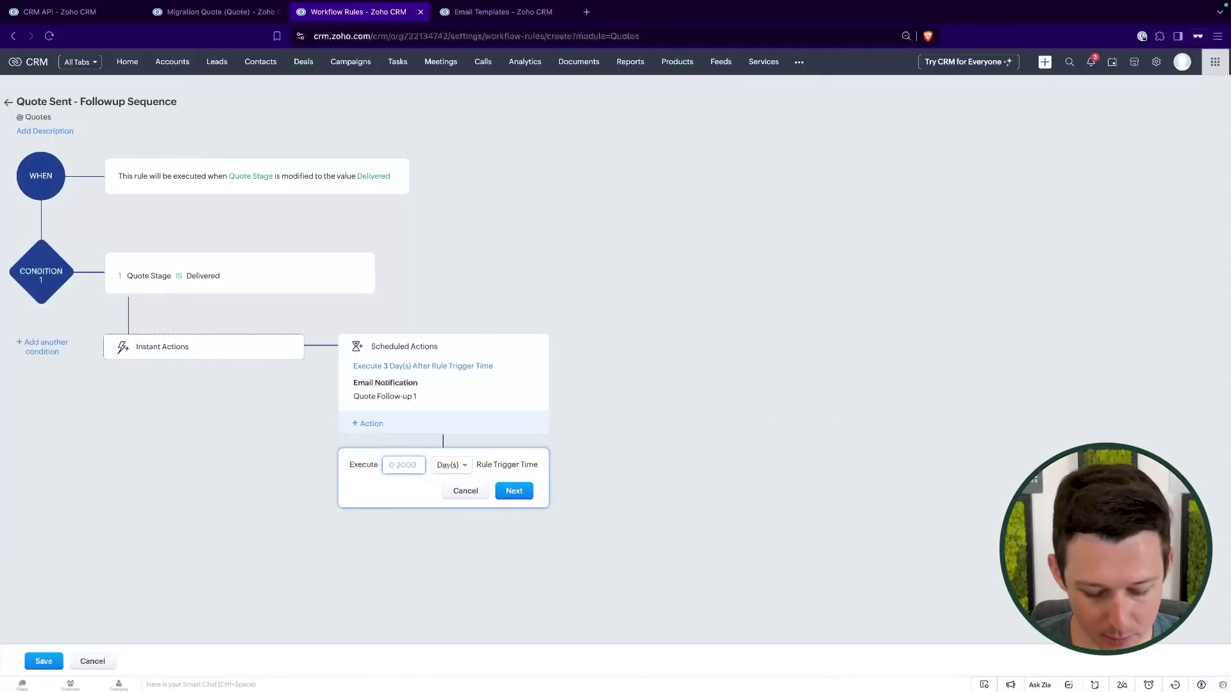
type("7")
left_click(515, 491)
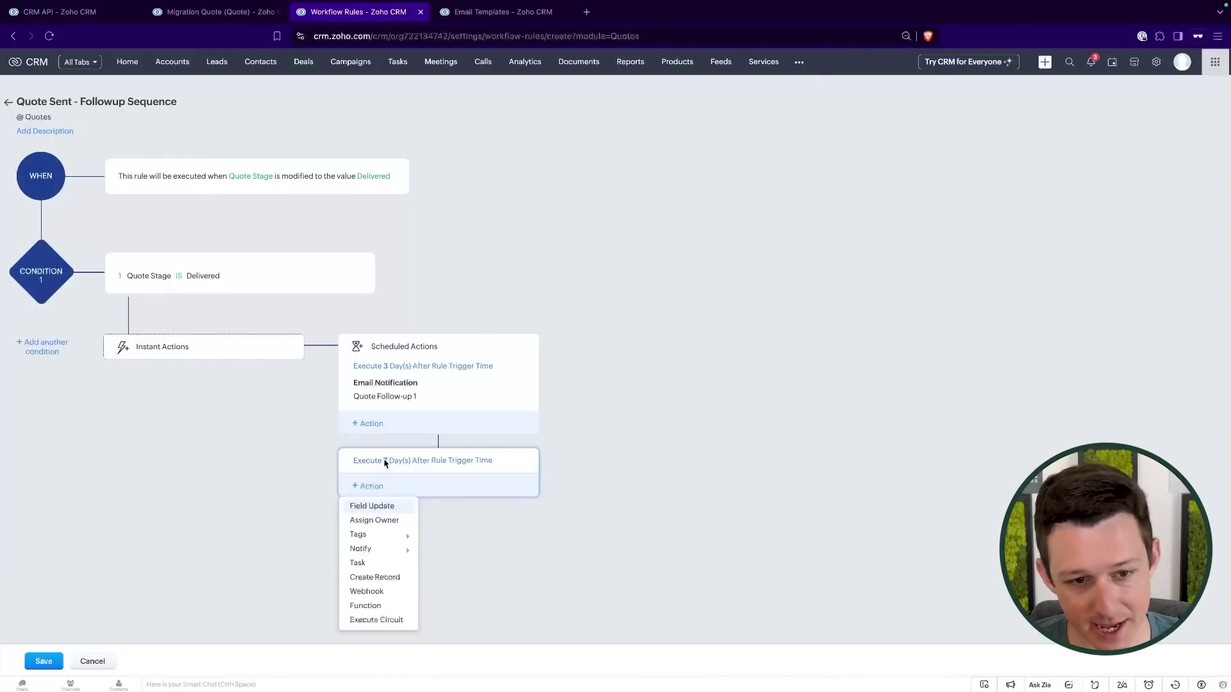
left_click(310, 196)
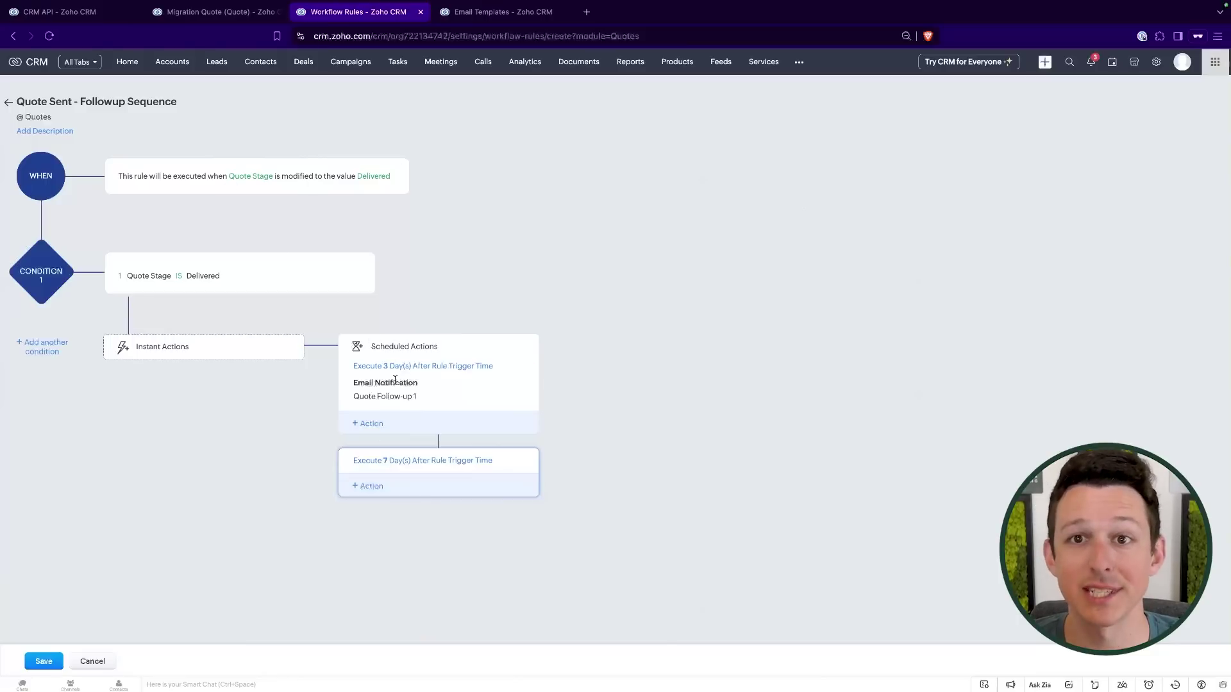
left_click(375, 486)
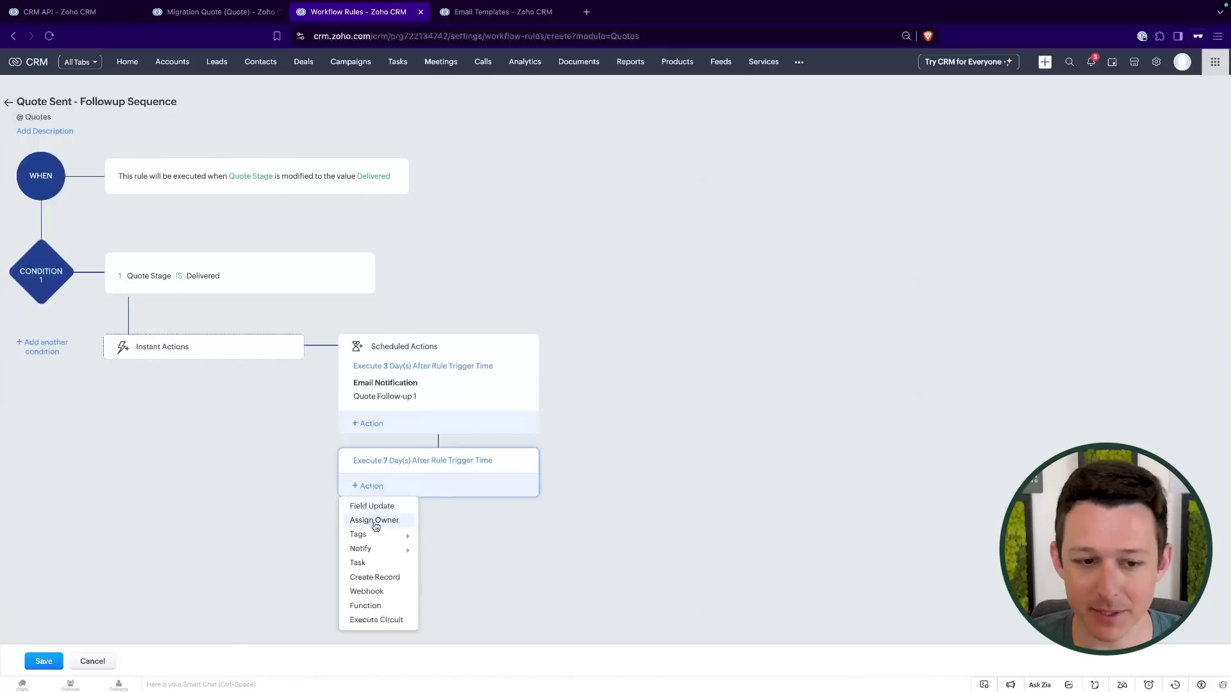
- Add the High-priority task Quote Follow-up Required, due 1 day after trigger, unassigned
left_click(376, 563)
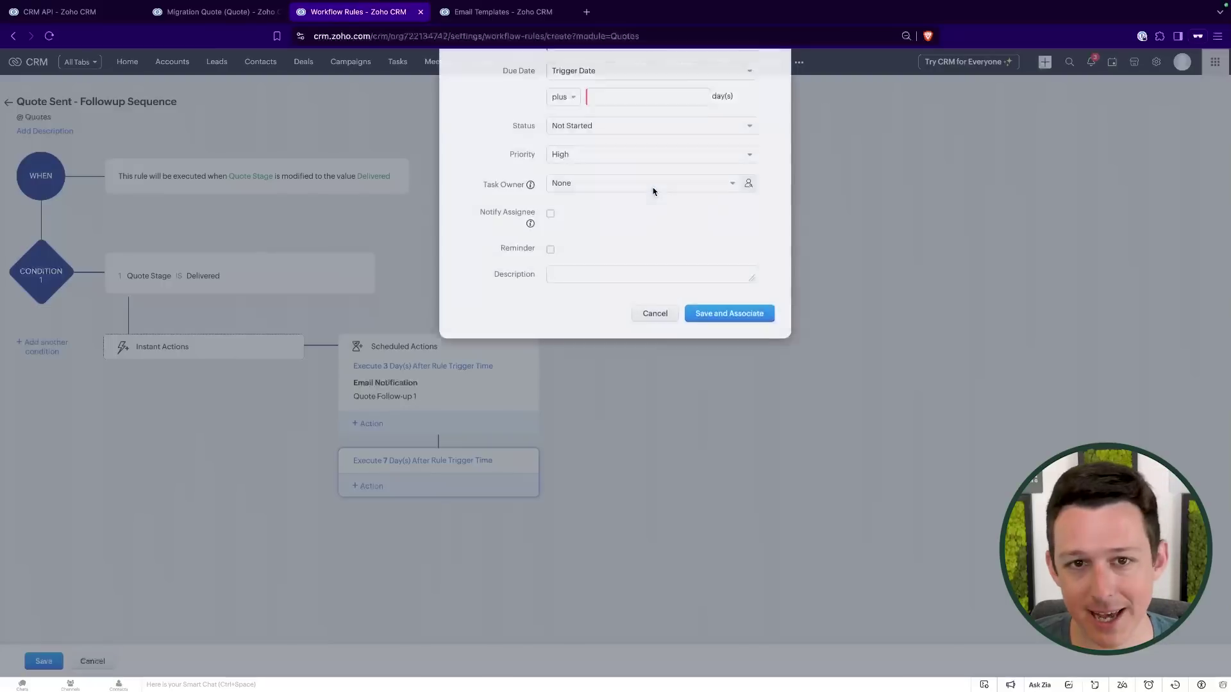
type("Quote Follow-up Required")
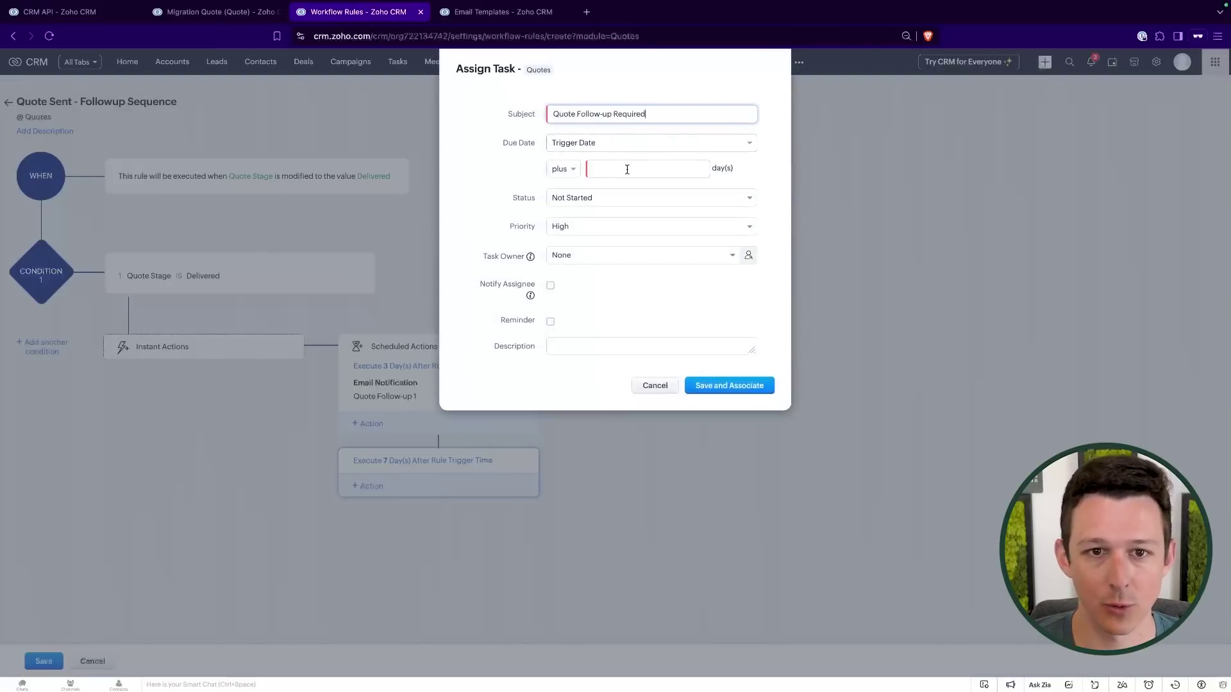
left_click(627, 169)
type("1")
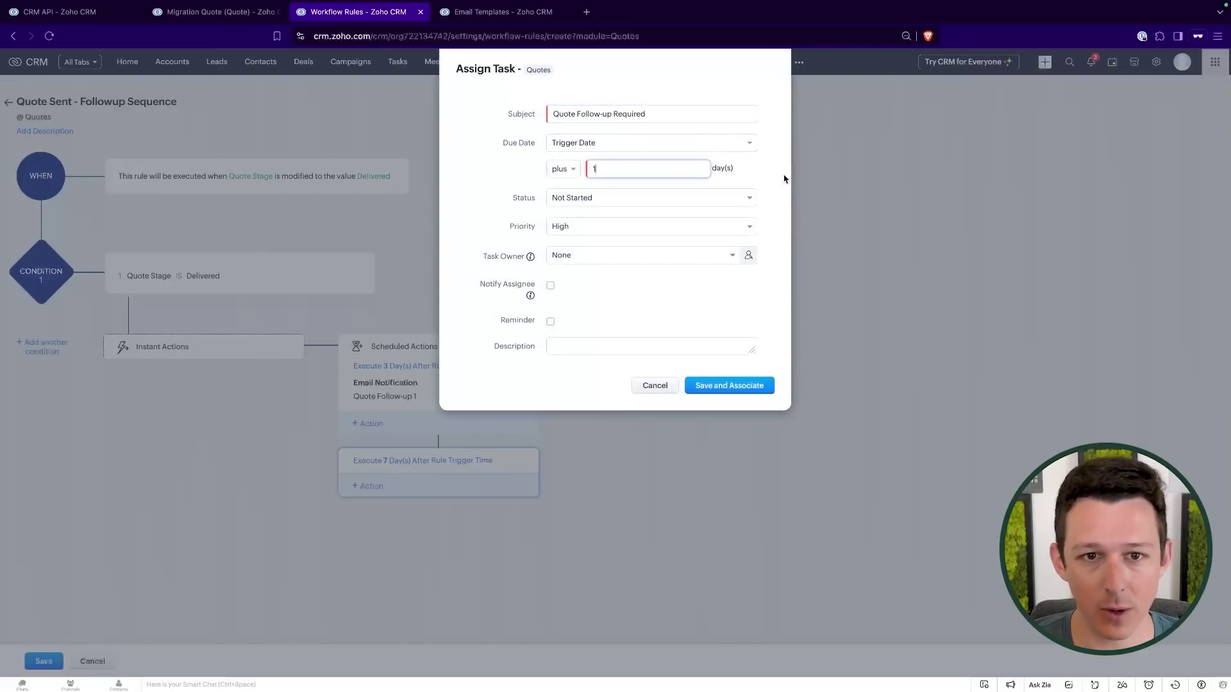
left_click(603, 255)
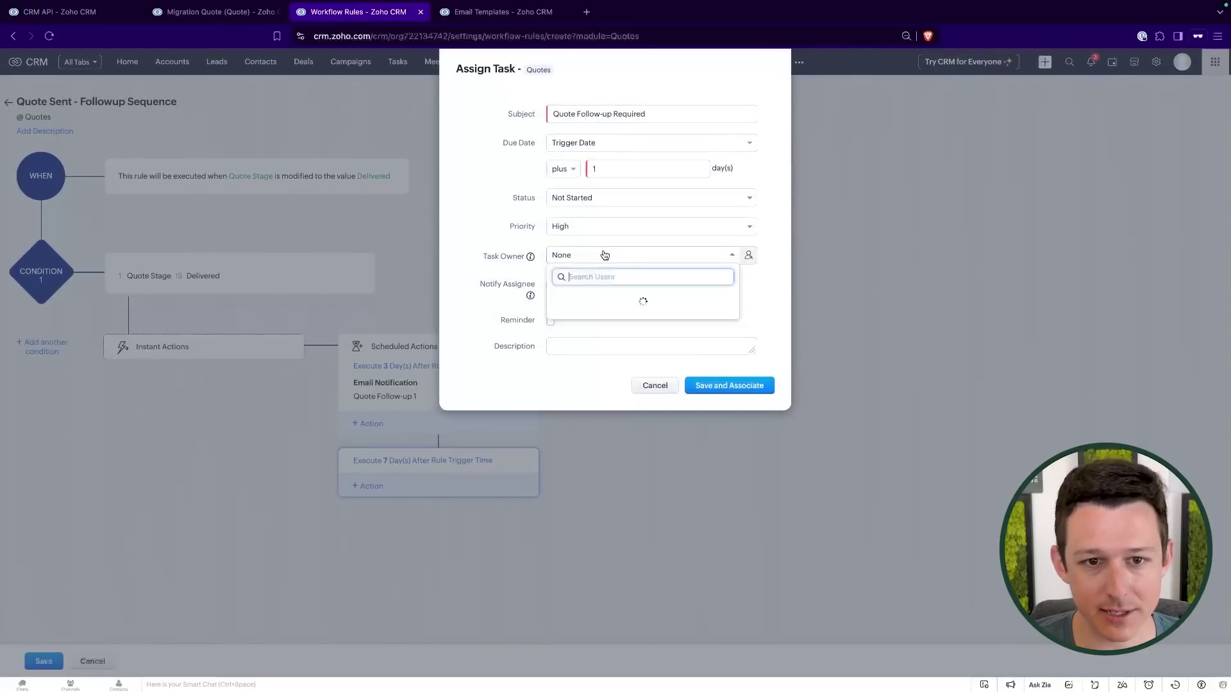
left_click(530, 256)
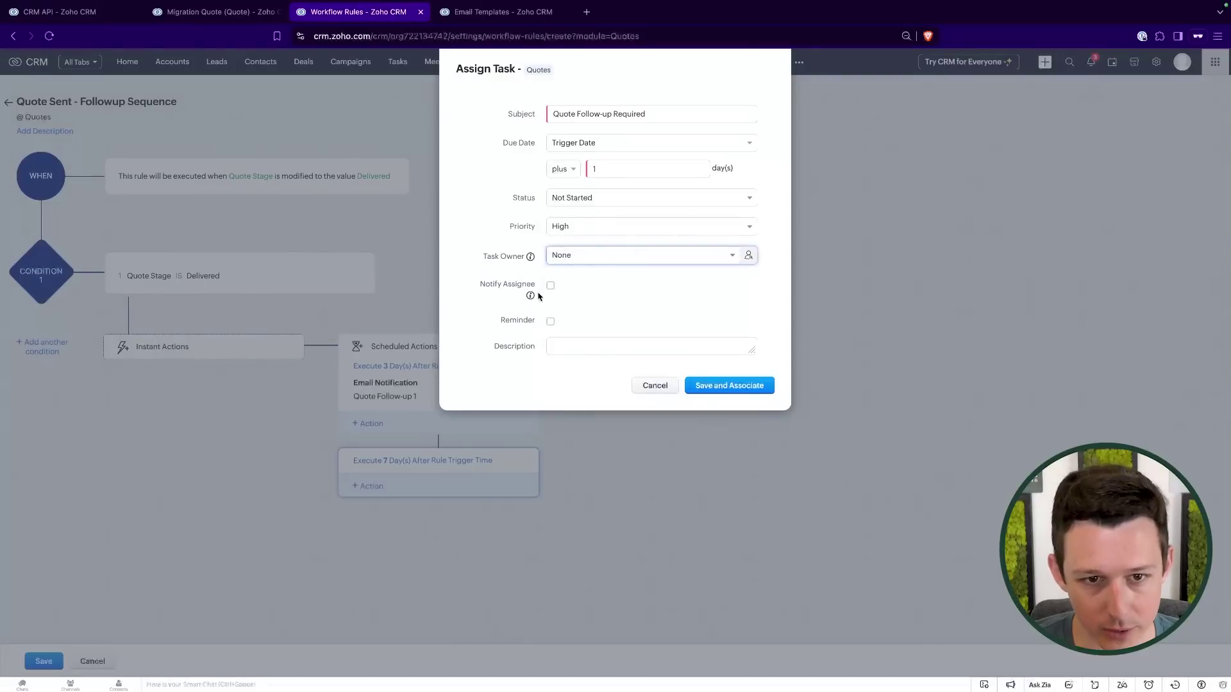
left_click(727, 386)
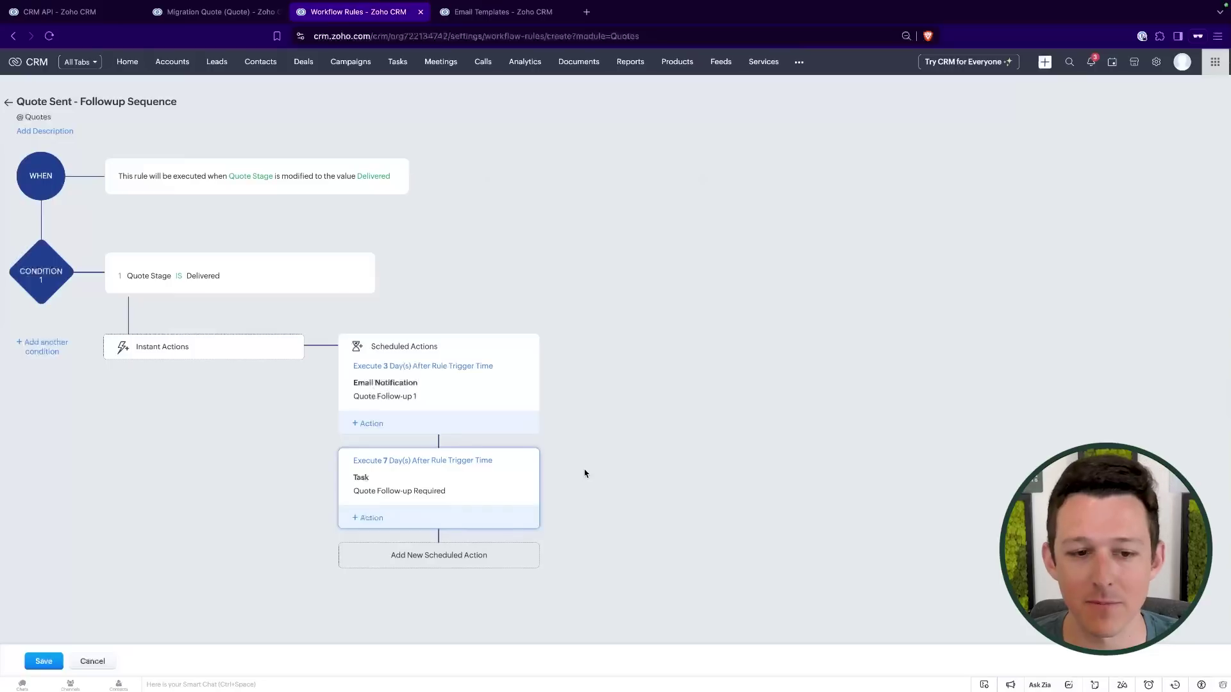
- Save the workflow rule with its 3-day Quote Follow-up 1 email and 7-day follow-up task
left_click(43, 661)
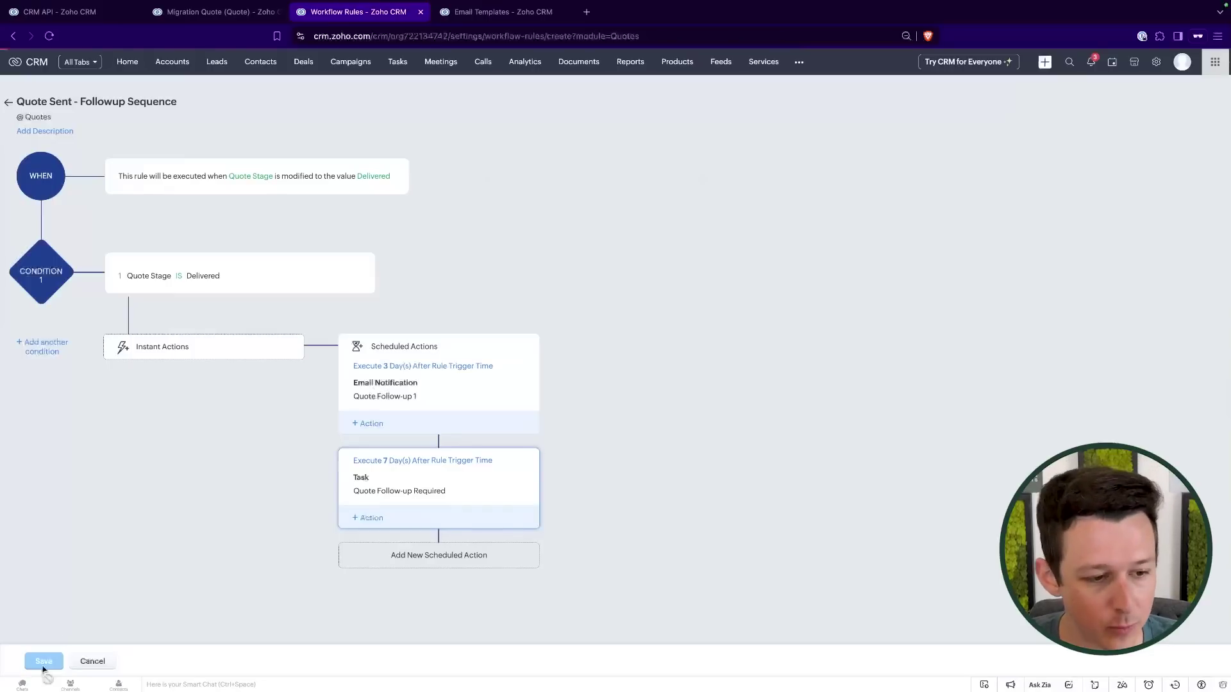